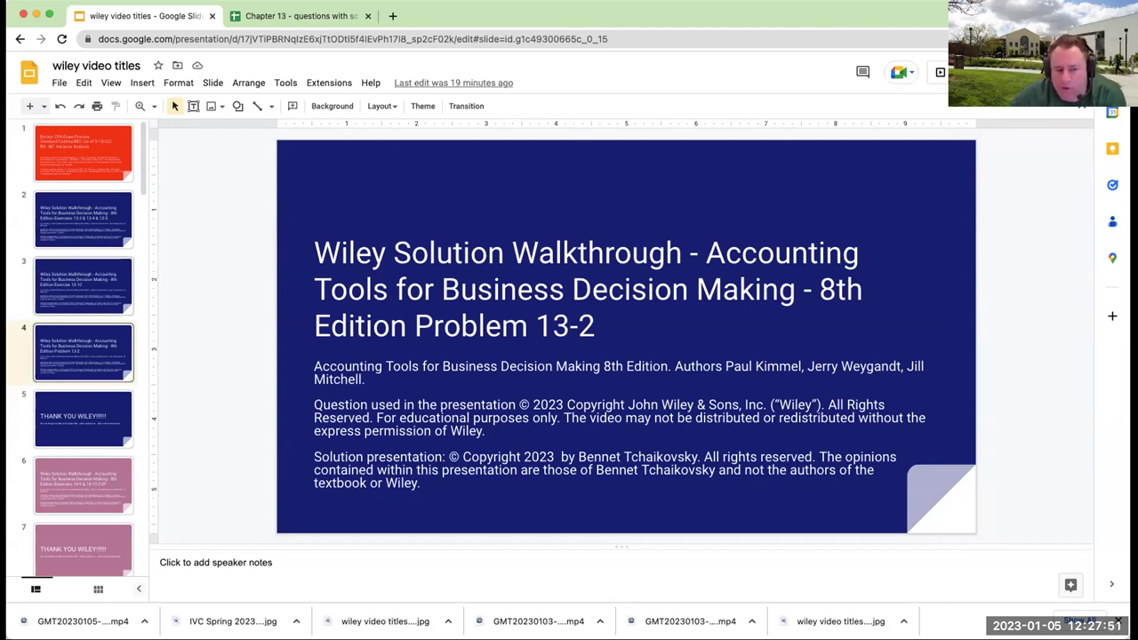
On the Chapter 13 sheet, drag the ratio Instructions picture up to sit just below the financial statements
{"action": "left_click", "coordinate": [285, 16]}
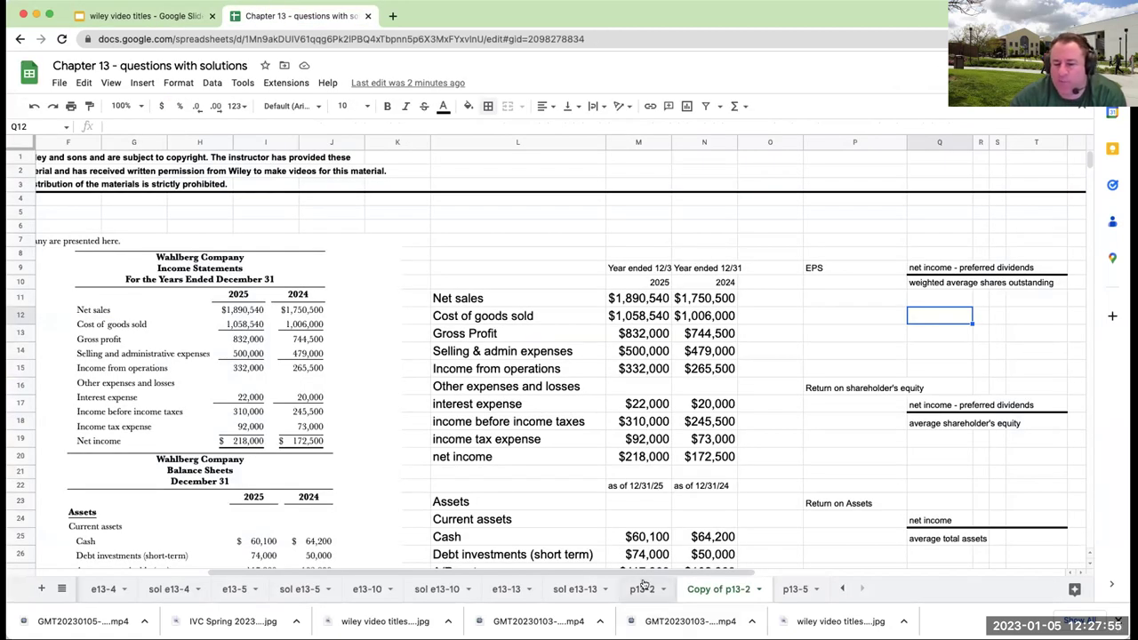
{"action": "left_click", "coordinate": [404, 471]}
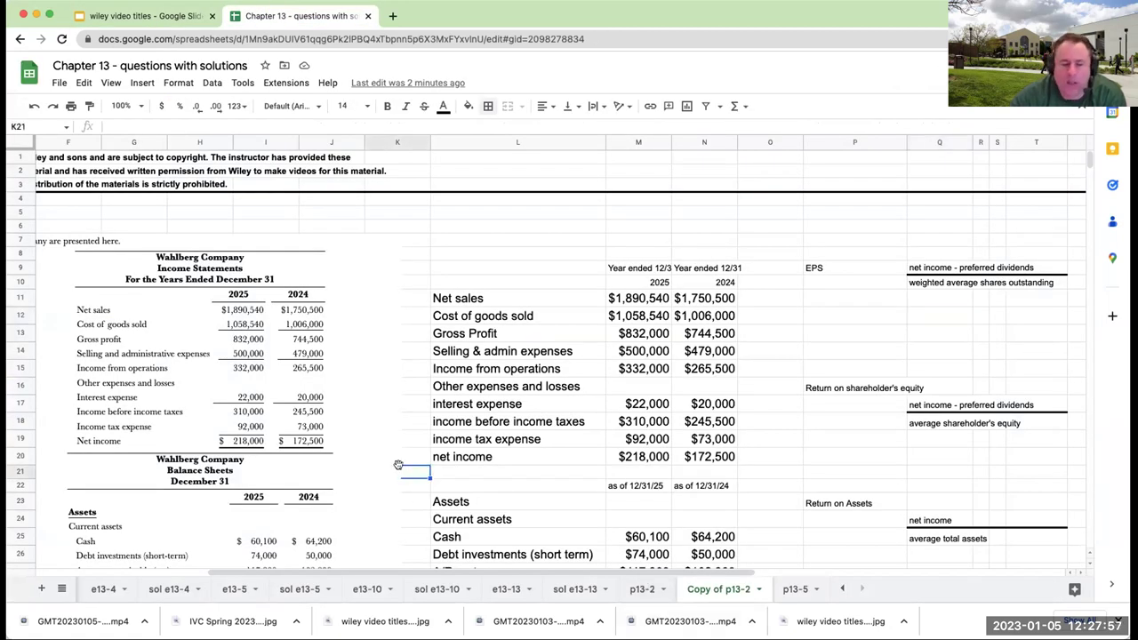
{"action": "scroll", "coordinate": [576, 574], "scroll_direction": "left", "scroll_amount": 5}
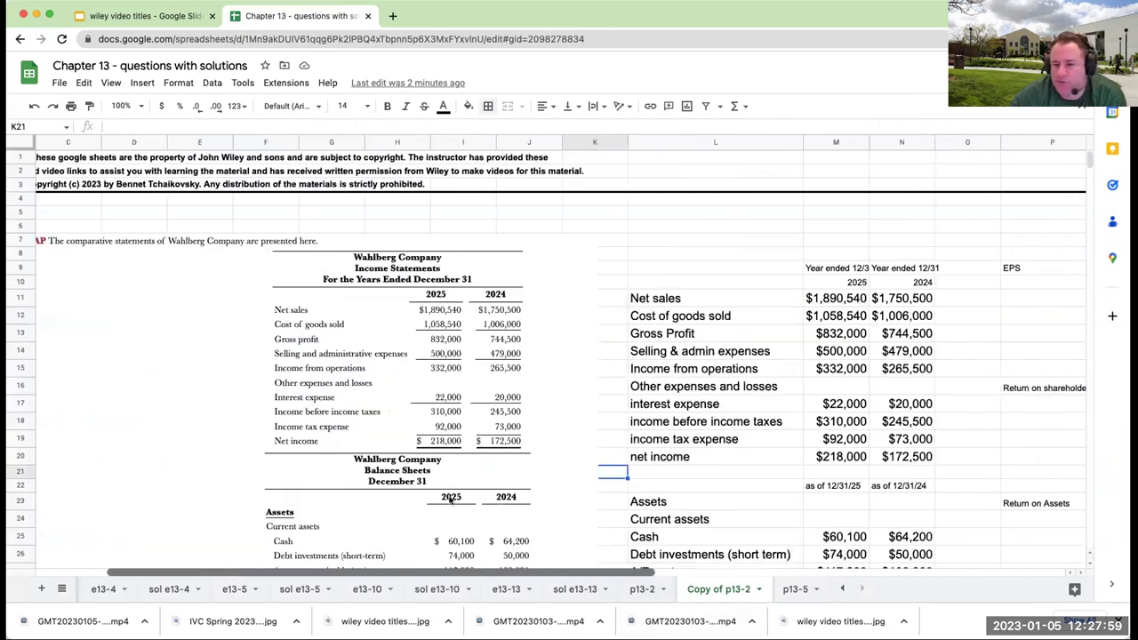
{"action": "scroll", "coordinate": [619, 235], "scroll_direction": "down", "scroll_amount": 3}
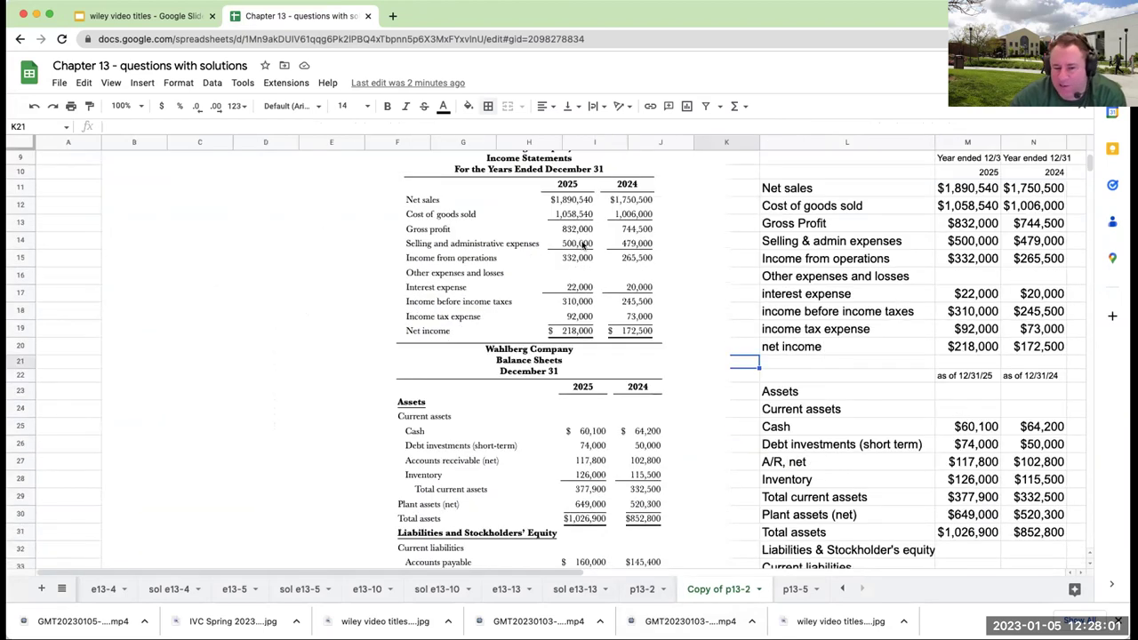
{"action": "scroll", "coordinate": [553, 332], "scroll_direction": "down", "scroll_amount": 2}
{"action": "scroll", "coordinate": [553, 332], "scroll_direction": "down", "scroll_amount": 5}
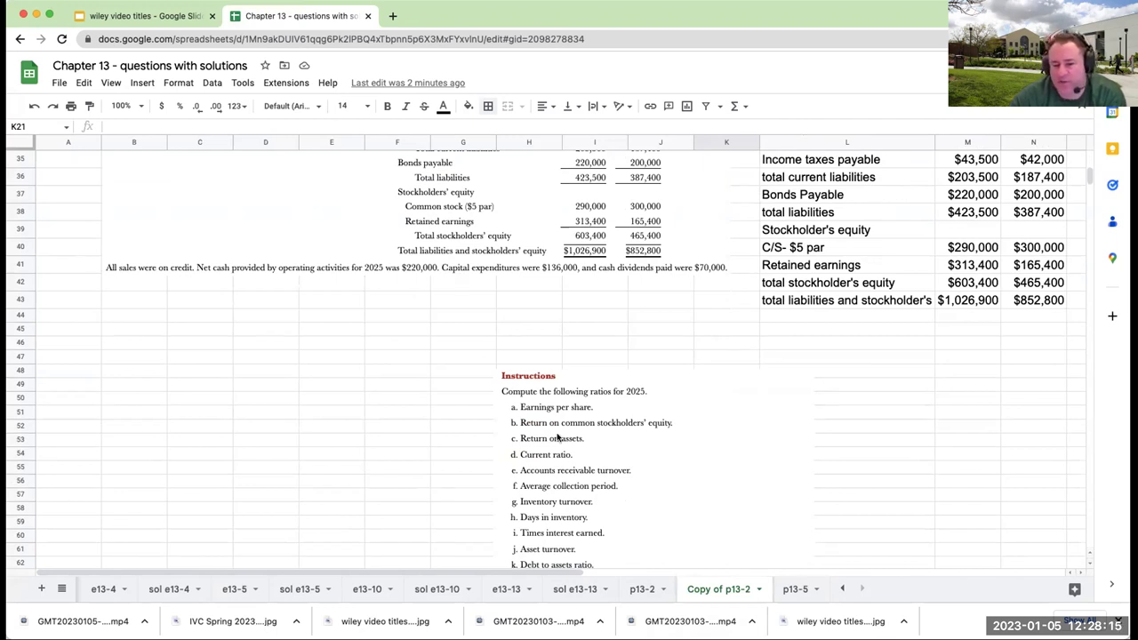
{"action": "left_click_drag", "start_coordinate": [625, 413], "coordinate": [518, 340]}
{"action": "left_click", "coordinate": [826, 408]}
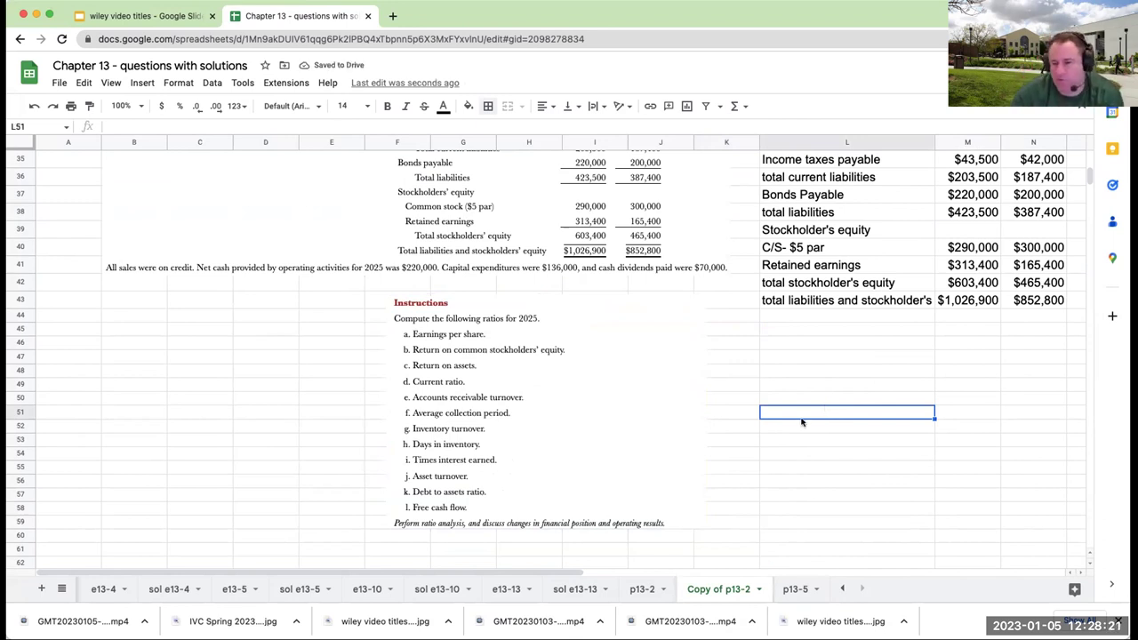
In a new tab, go to YouTube and bring up the channel's playlists in Studio
{"action": "left_click", "coordinate": [392, 15]}
{"action": "type", "text": "y"}
{"action": "key", "text": "Return"}
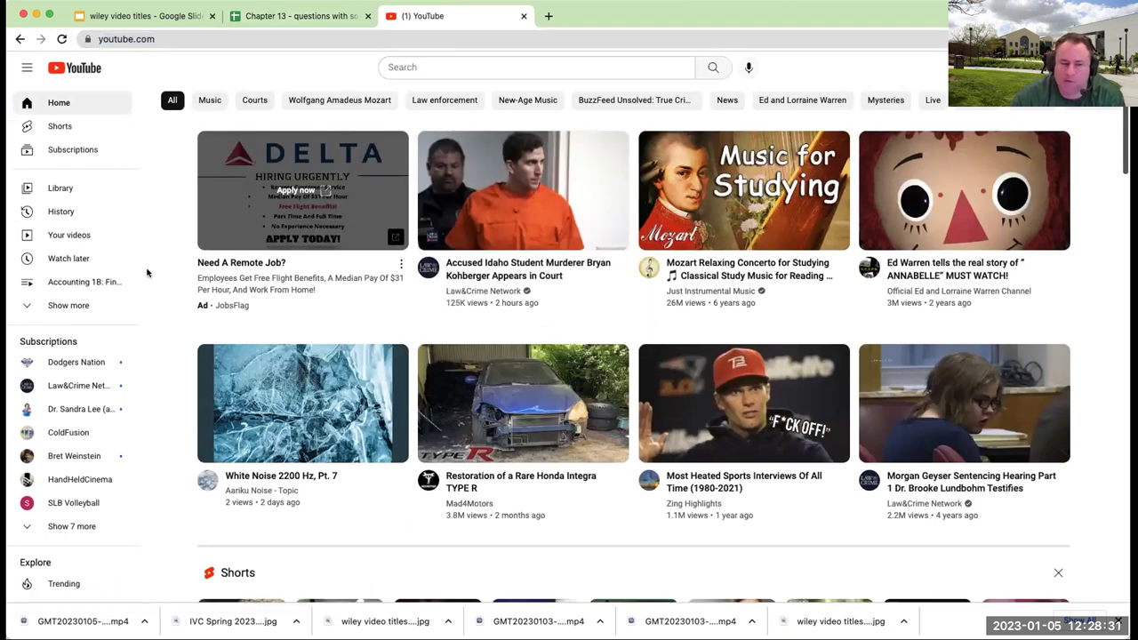
{"action": "left_click", "coordinate": [76, 237]}
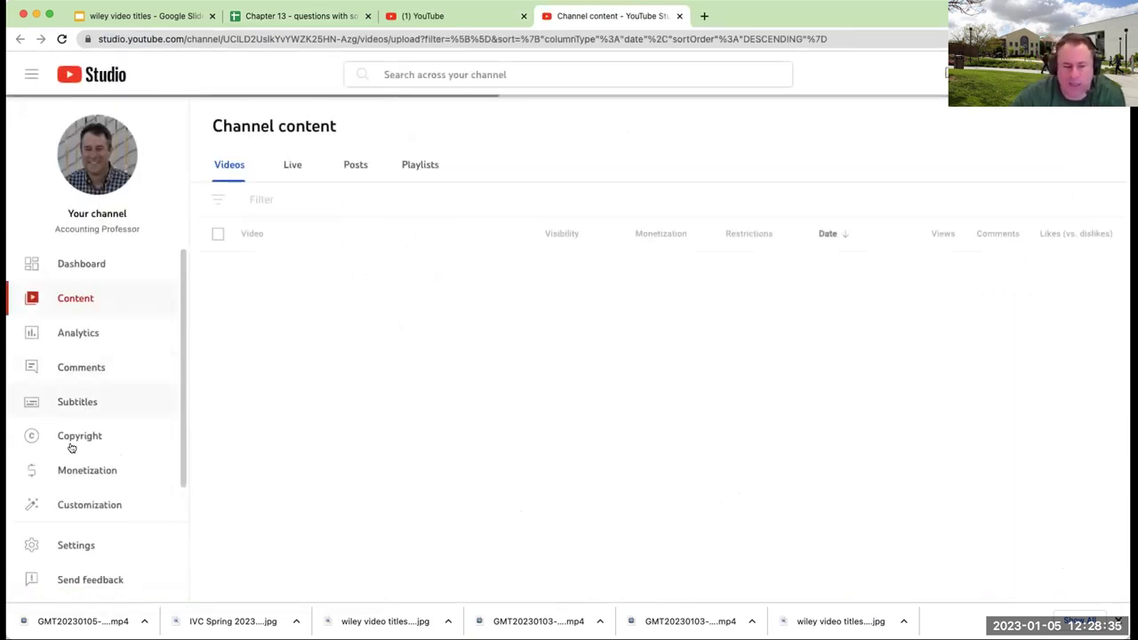
{"action": "scroll", "coordinate": [78, 332], "scroll_direction": "down", "scroll_amount": 1}
{"action": "scroll", "coordinate": [78, 332], "scroll_direction": "up", "scroll_amount": 1}
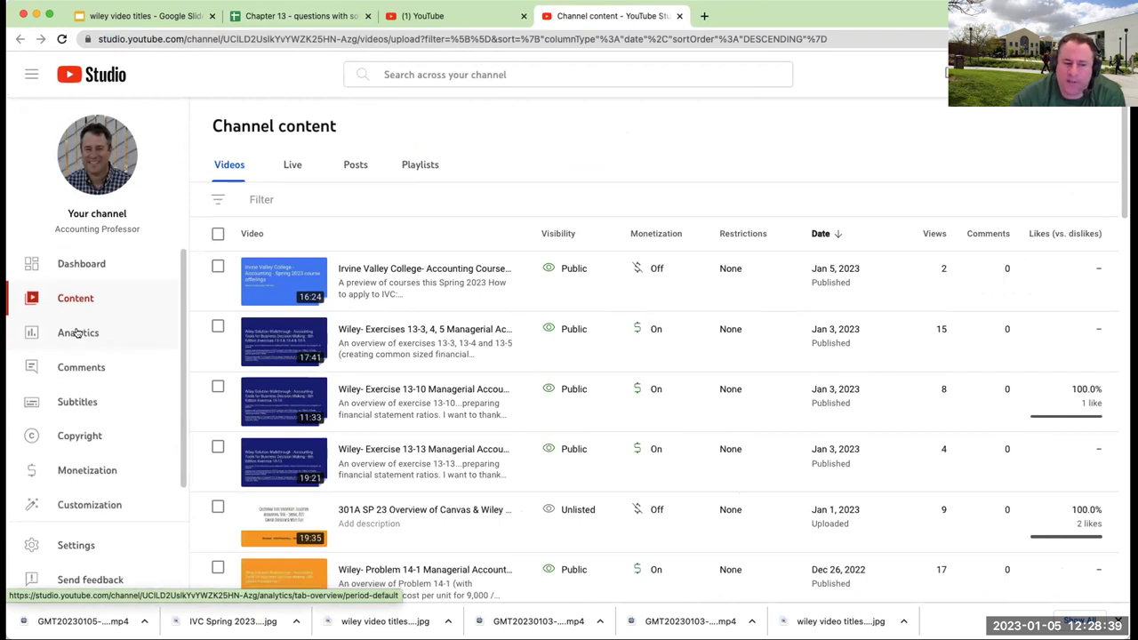
{"action": "left_click", "coordinate": [416, 169]}
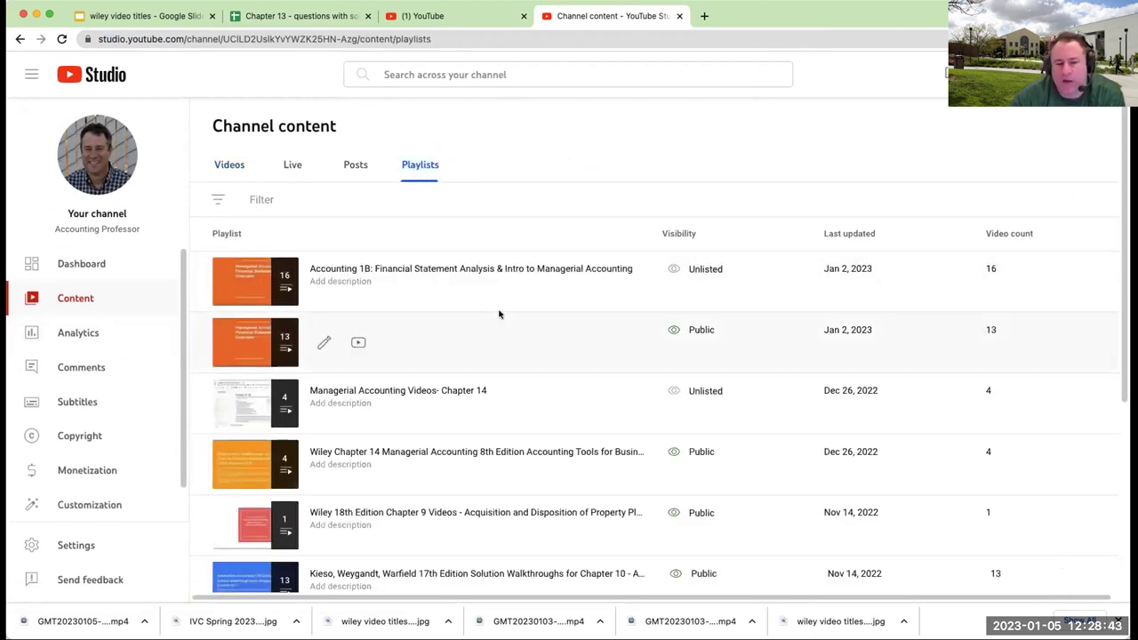
Open the Financial Statement Analysis & Ratios playlist on YouTube and browse its 13 videos
{"action": "scroll", "coordinate": [451, 185], "scroll_direction": "down", "scroll_amount": 1}
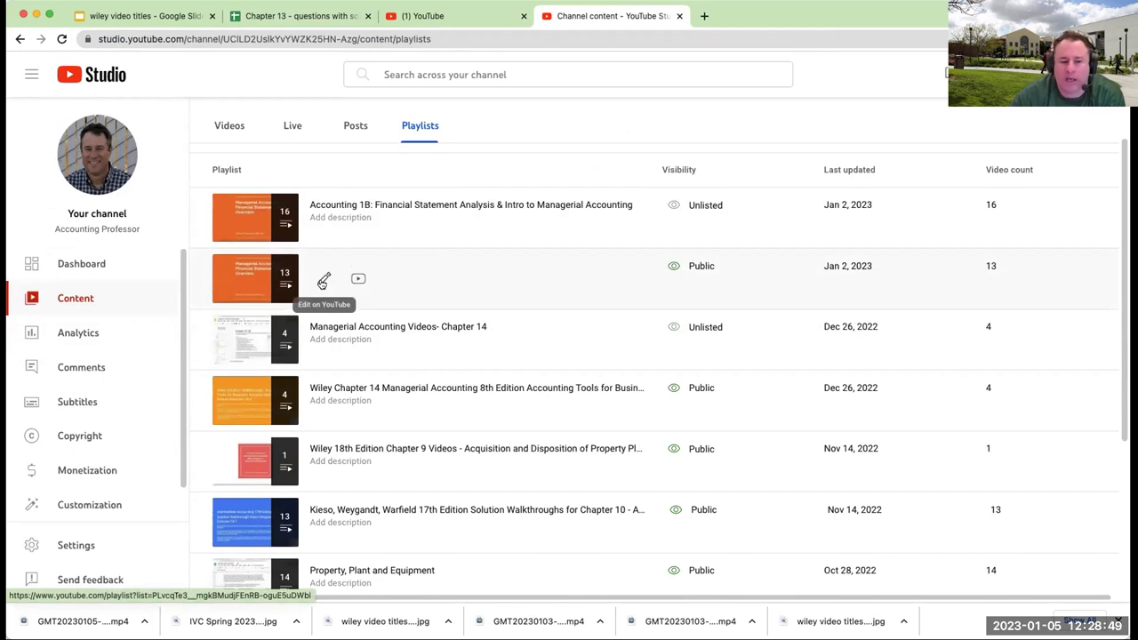
{"action": "left_click", "coordinate": [323, 281]}
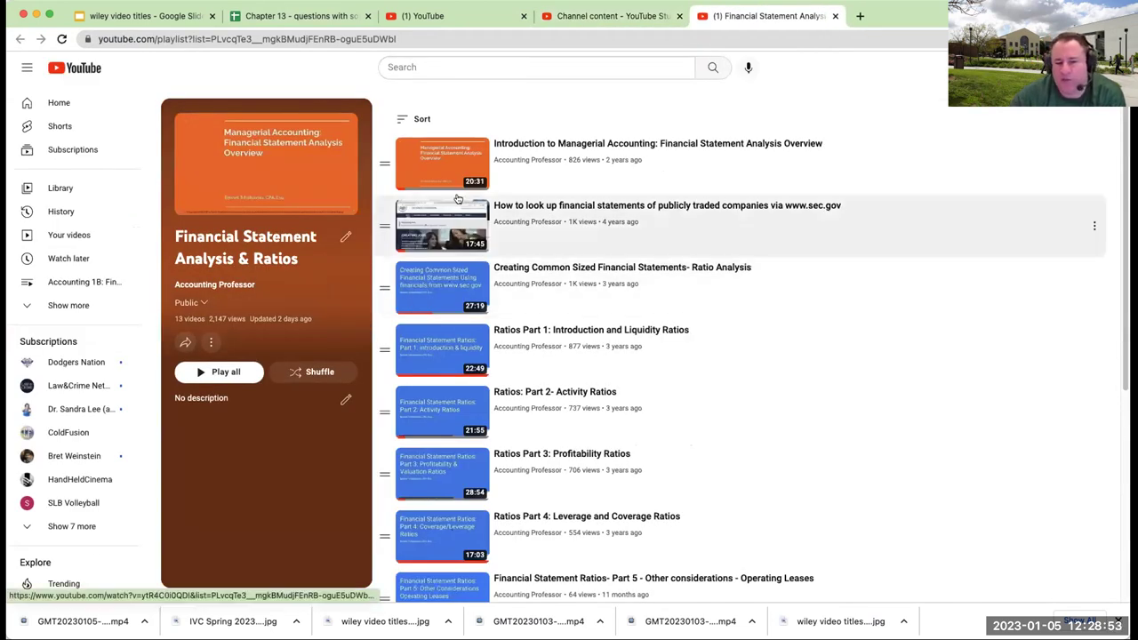
{"action": "scroll", "coordinate": [447, 172], "scroll_direction": "down", "scroll_amount": 1}
{"action": "scroll", "coordinate": [450, 178], "scroll_direction": "up", "scroll_amount": 1}
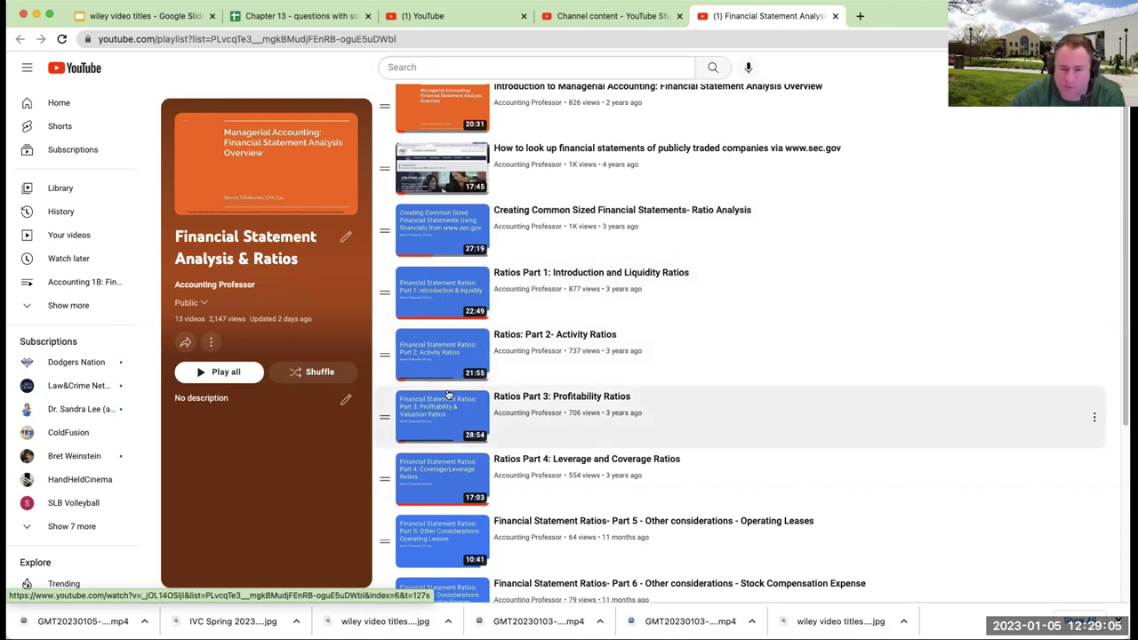
{"action": "scroll", "coordinate": [449, 245], "scroll_direction": "down", "scroll_amount": 3}
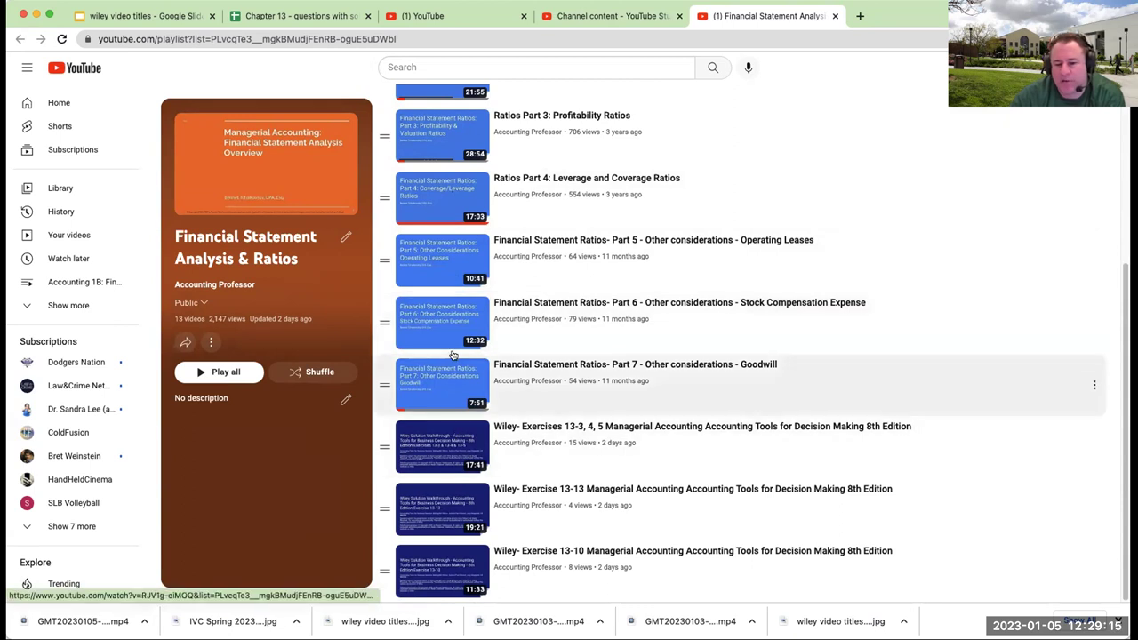
{"action": "scroll", "coordinate": [439, 360], "scroll_direction": "up", "scroll_amount": 3}
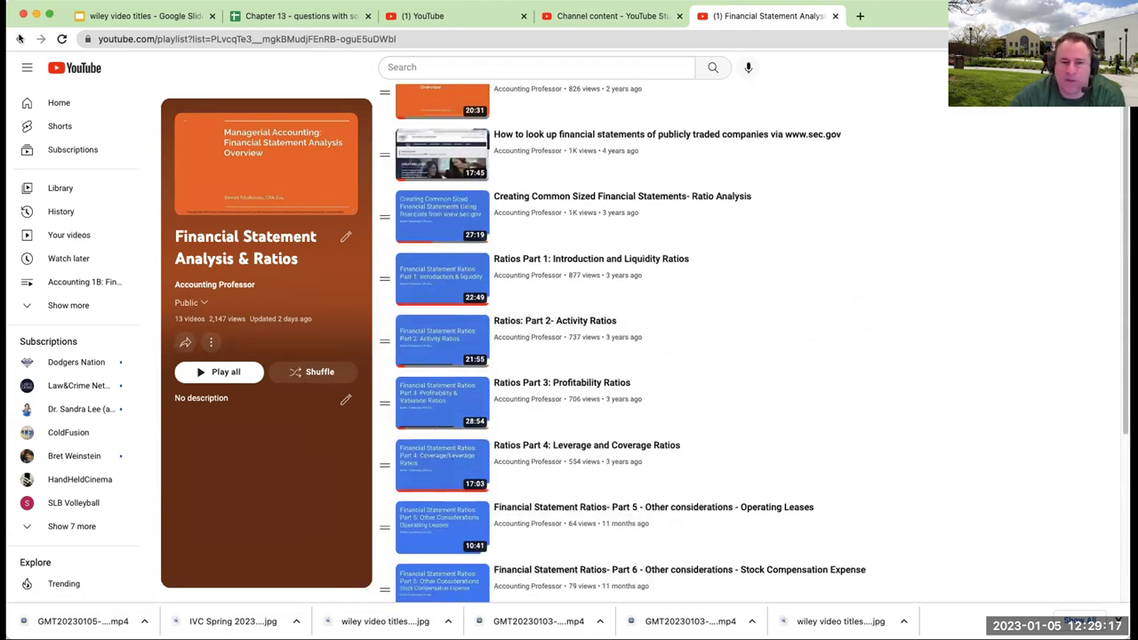
Reopen the Financial Statement Analysis & Ratios playlist from the playlists list and skim it
{"action": "left_click", "coordinate": [614, 17]}
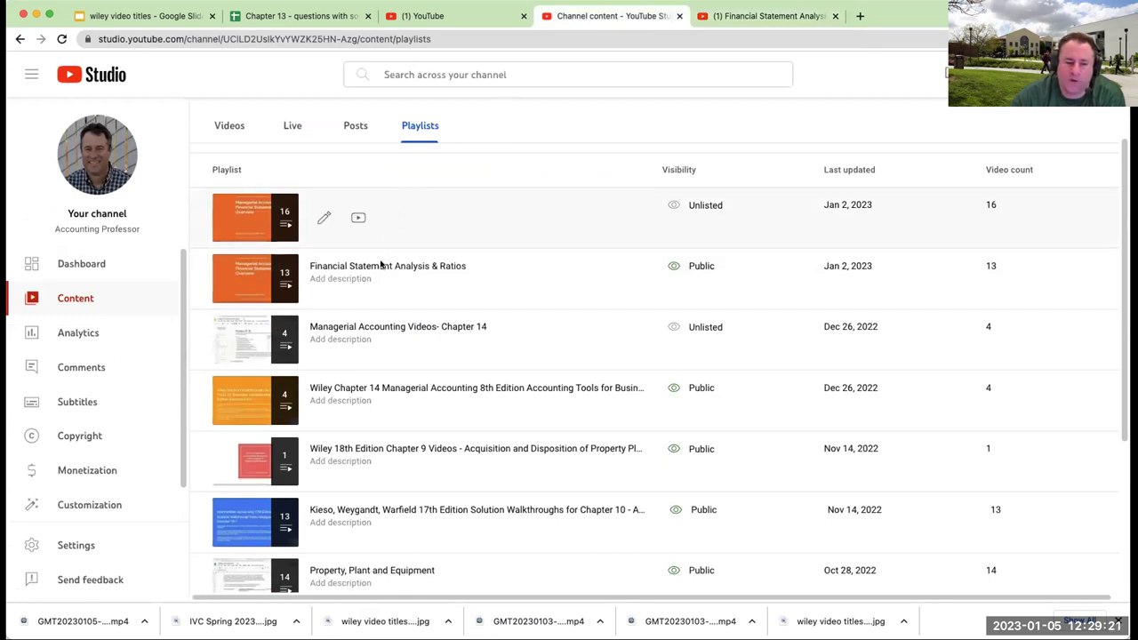
{"action": "mouse_move", "coordinate": [380, 281]}
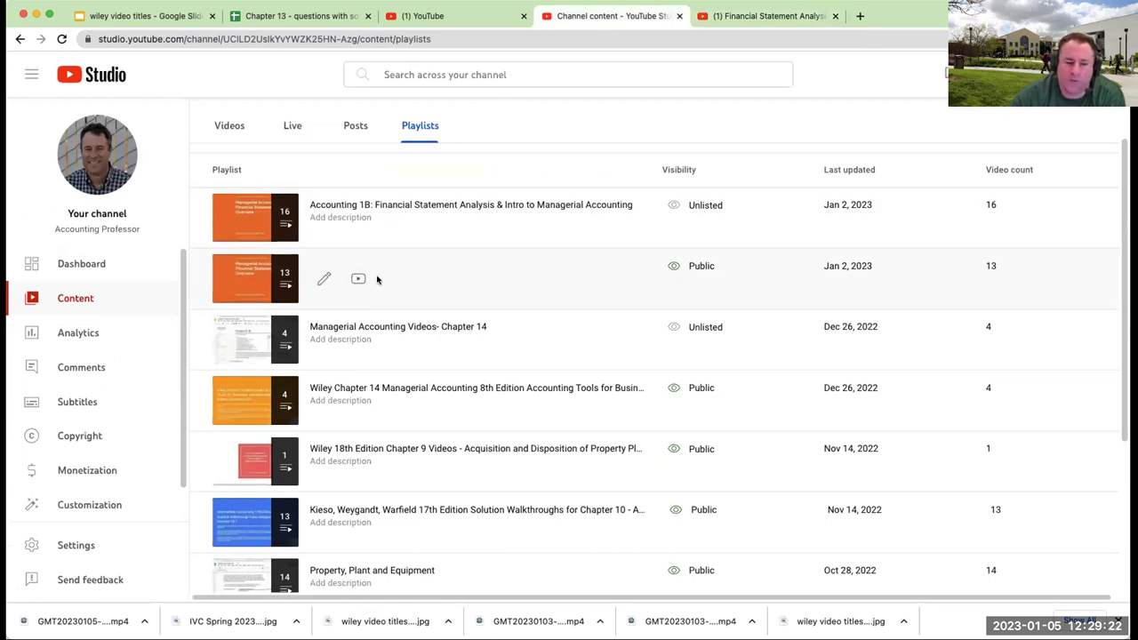
{"action": "left_click", "coordinate": [265, 263]}
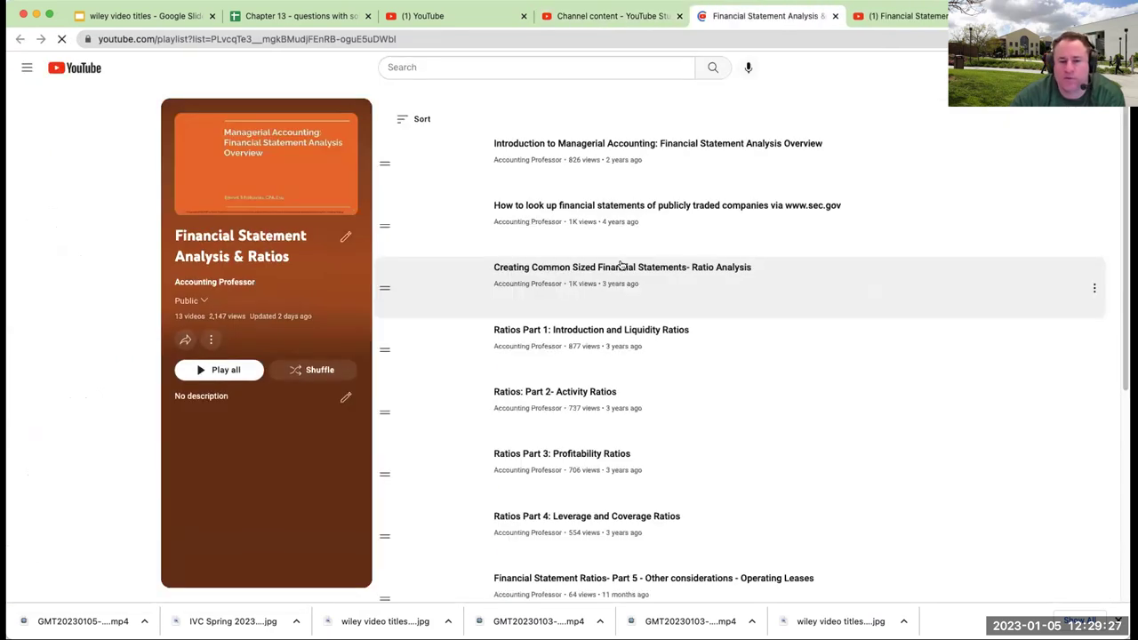
{"action": "scroll", "coordinate": [752, 234], "scroll_direction": "down", "scroll_amount": 4}
{"action": "scroll", "coordinate": [752, 234], "scroll_direction": "up", "scroll_amount": 5}
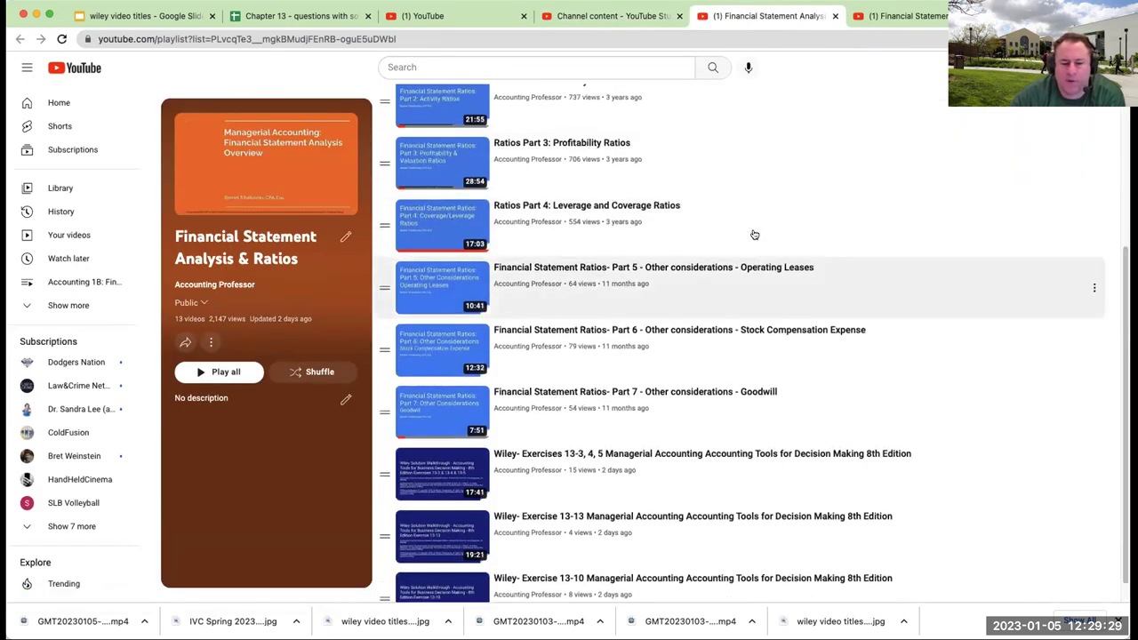
{"action": "left_click", "coordinate": [610, 17]}
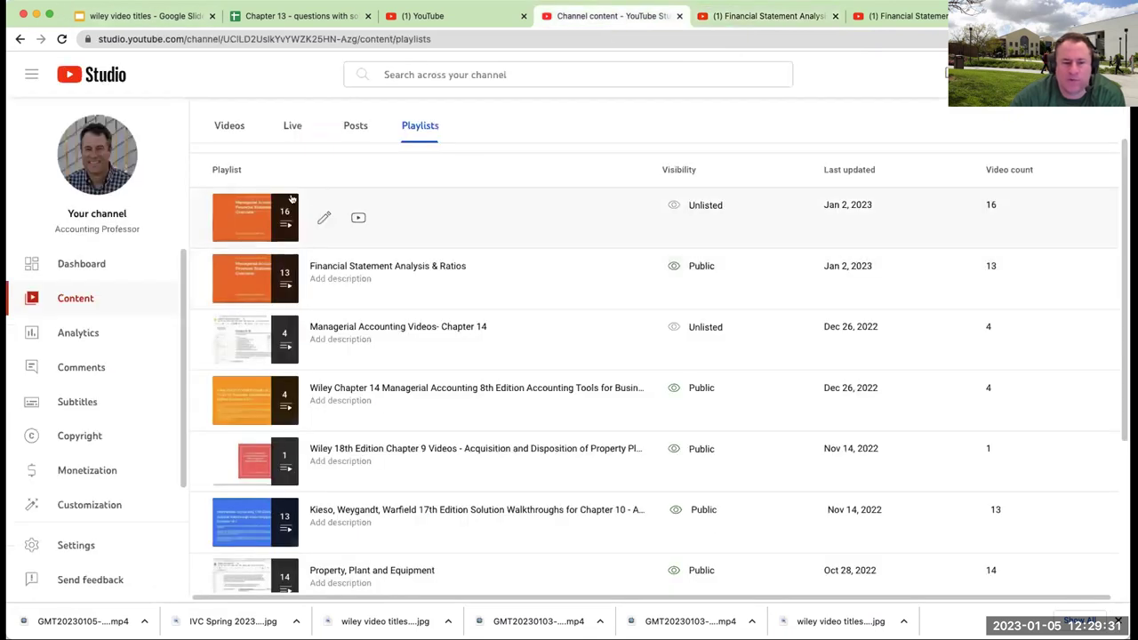
Open the Accounting 1B playlist in a new tab and scroll through its videos
{"action": "left_click", "coordinate": [249, 206]}
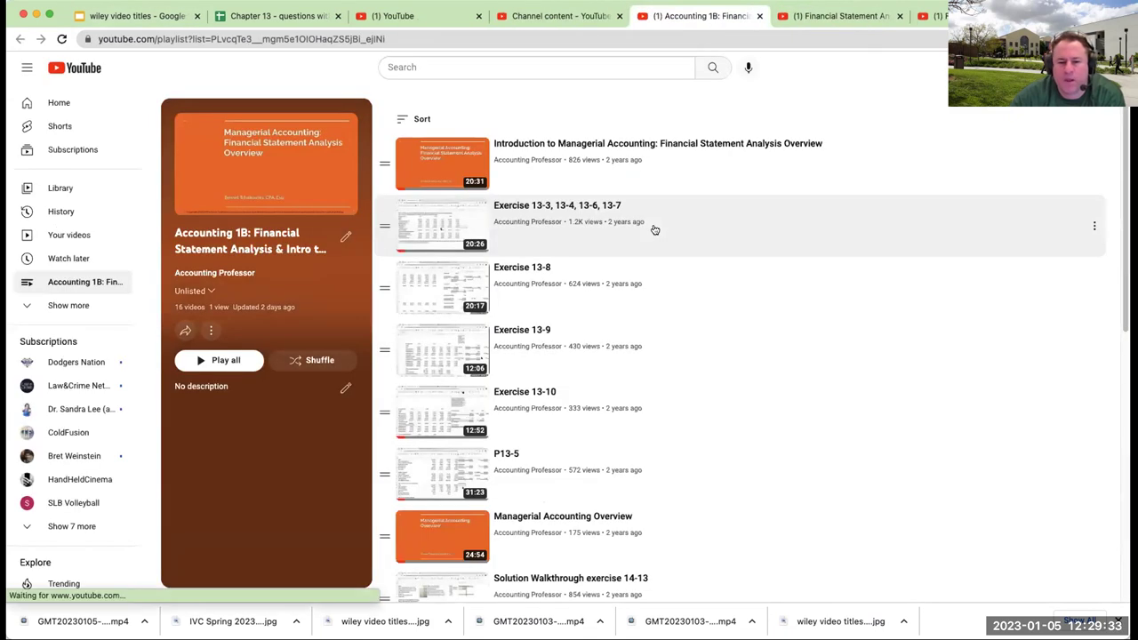
{"action": "scroll", "coordinate": [654, 230], "scroll_direction": "down", "scroll_amount": 3}
{"action": "scroll", "coordinate": [654, 230], "scroll_direction": "down", "scroll_amount": 3}
{"action": "scroll", "coordinate": [654, 230], "scroll_direction": "up", "scroll_amount": 3}
{"action": "scroll", "coordinate": [654, 230], "scroll_direction": "up", "scroll_amount": 5}
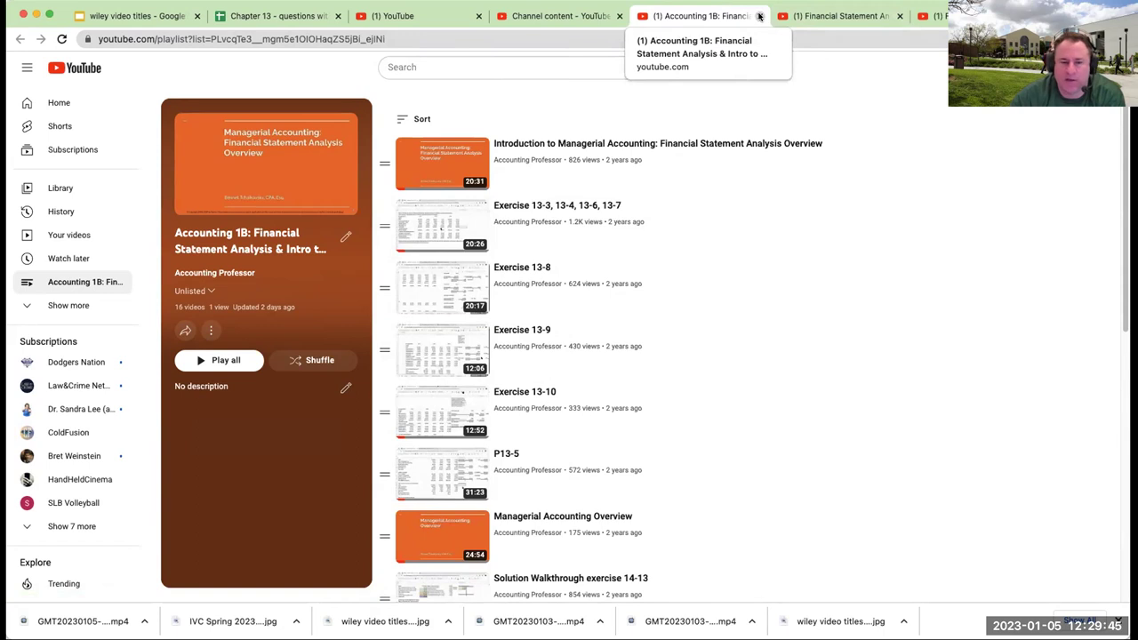
Close the three playlist tabs and return to the Chapter 13 spreadsheet
{"action": "left_click", "coordinate": [759, 16]}
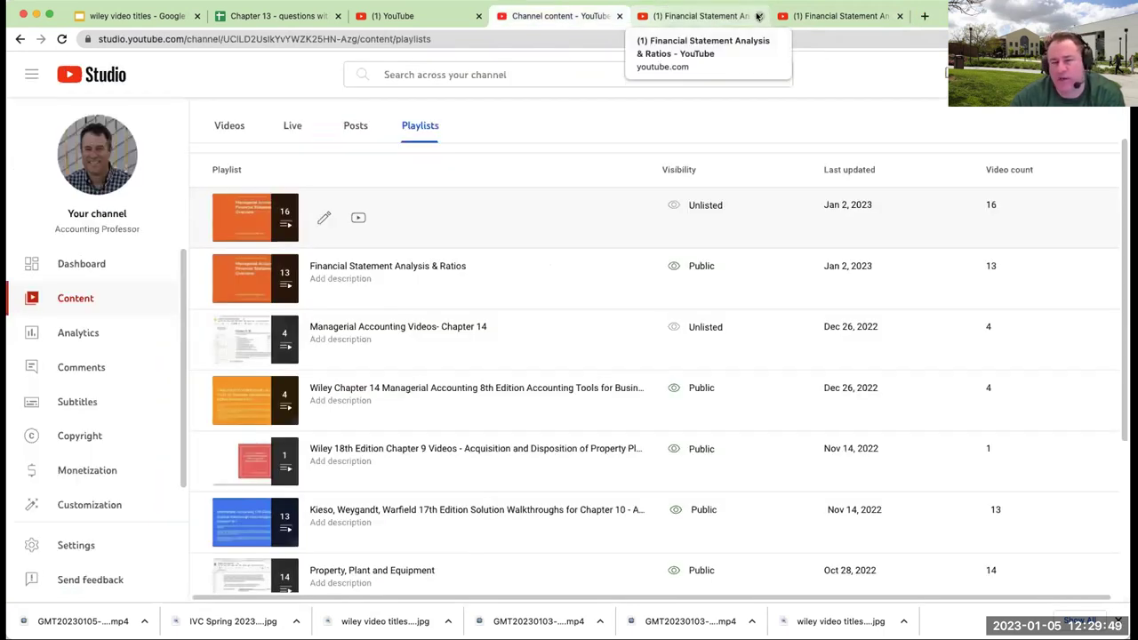
{"action": "left_click", "coordinate": [760, 16]}
{"action": "left_click", "coordinate": [759, 16]}
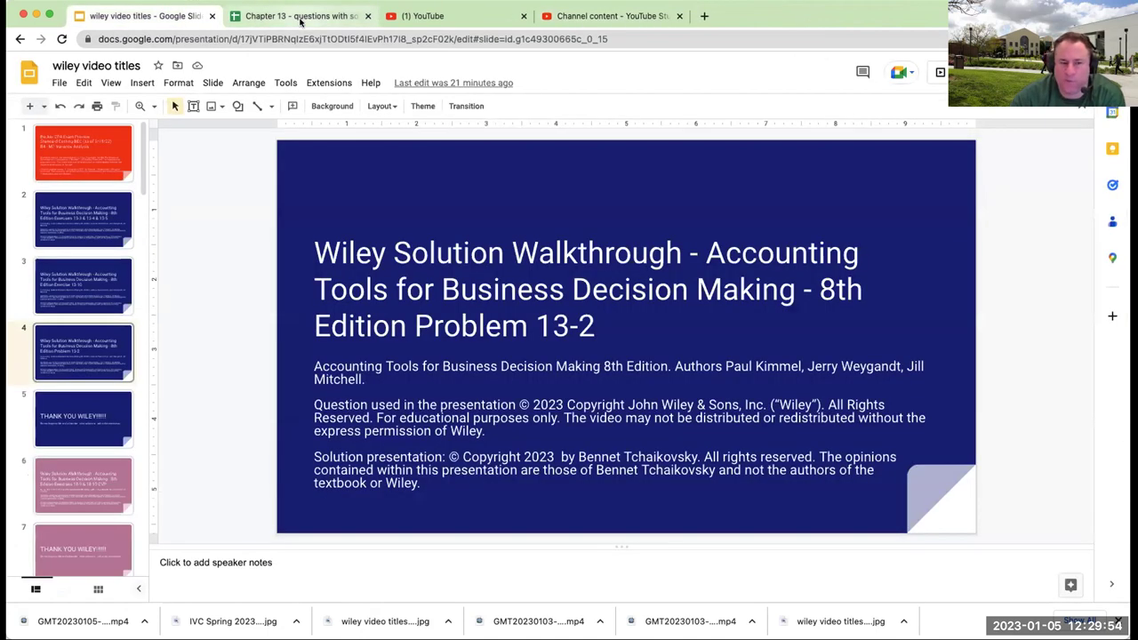
{"action": "left_click", "coordinate": [307, 17]}
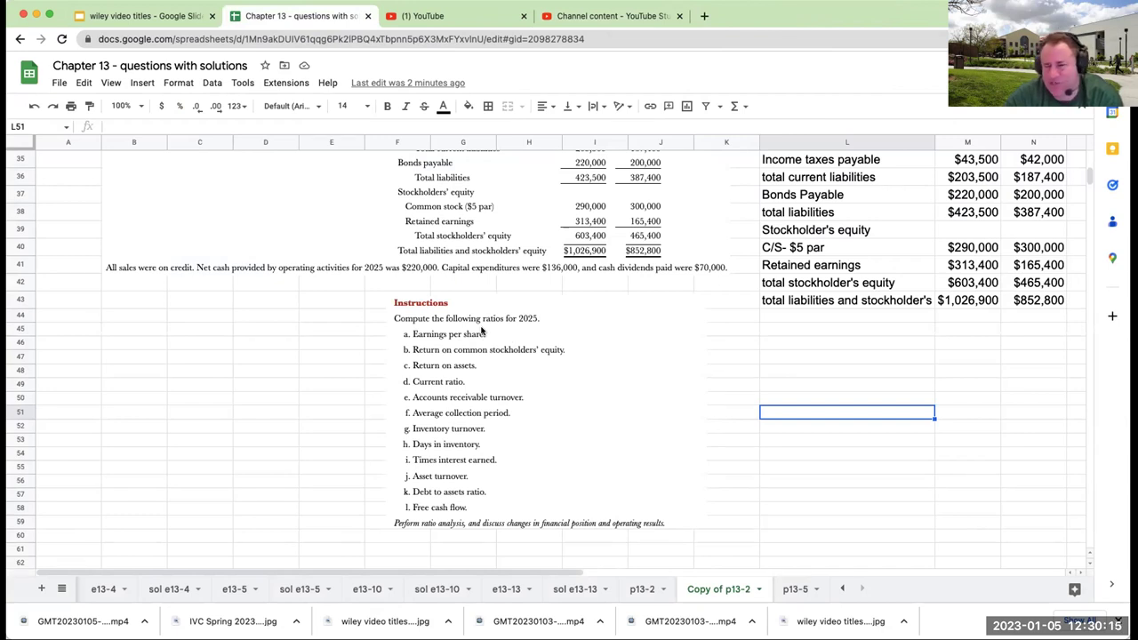
Try a 'chegg' search in Studio, clear it, then reopen the Financial Statement Analysis - Spring 2022 playlist tab
{"action": "left_click", "coordinate": [597, 16]}
{"action": "left_click", "coordinate": [434, 77]}
{"action": "type", "text": "chegg"}
{"action": "key", "text": "BackSpace"}
{"action": "key", "text": "BackSpace"}
{"action": "key", "text": "BackSpace"}
{"action": "key", "text": "BackSpace"}
{"action": "key", "text": "BackSpace"}
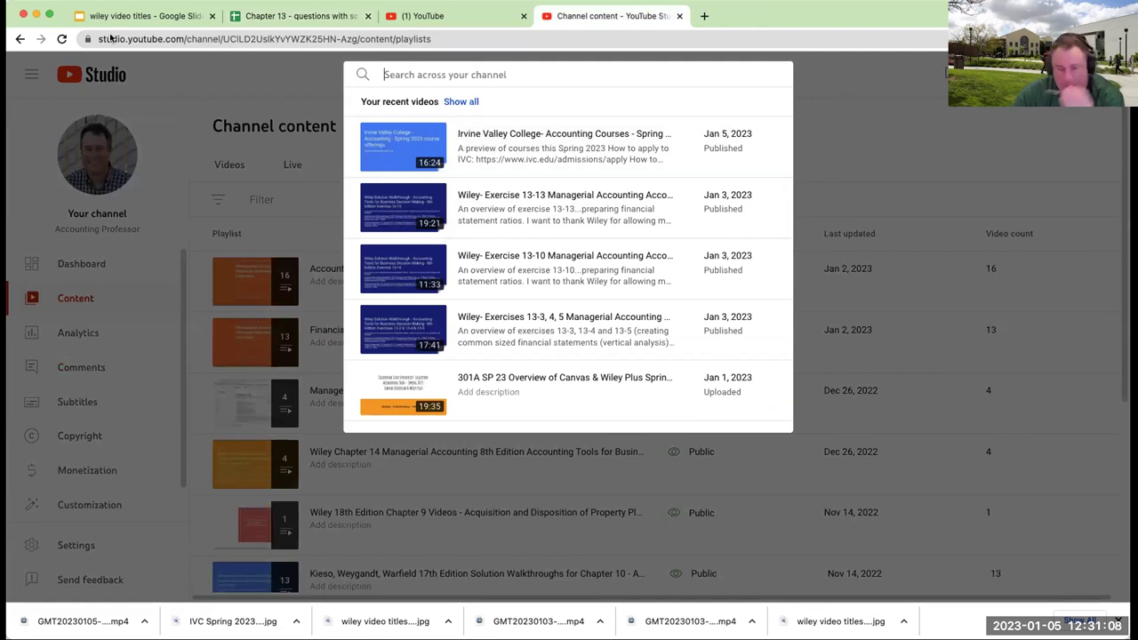
{"action": "key", "text": "ctrl+shift+t"}
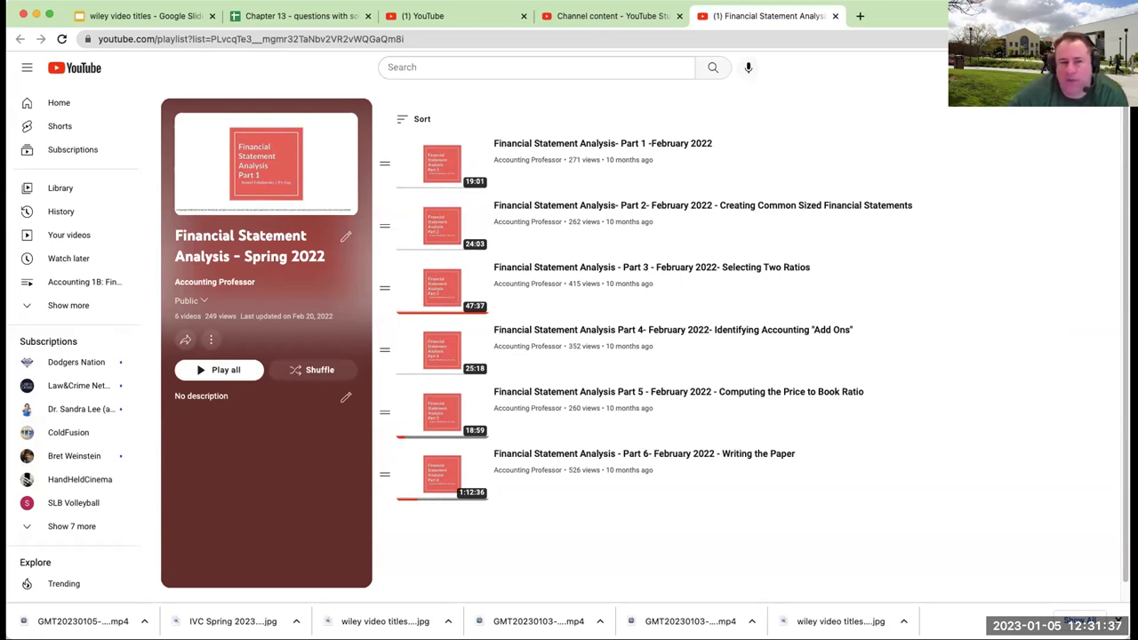
{"action": "left_click", "coordinate": [278, 18]}
{"action": "scroll", "coordinate": [794, 451], "scroll_direction": "up", "scroll_amount": 10}
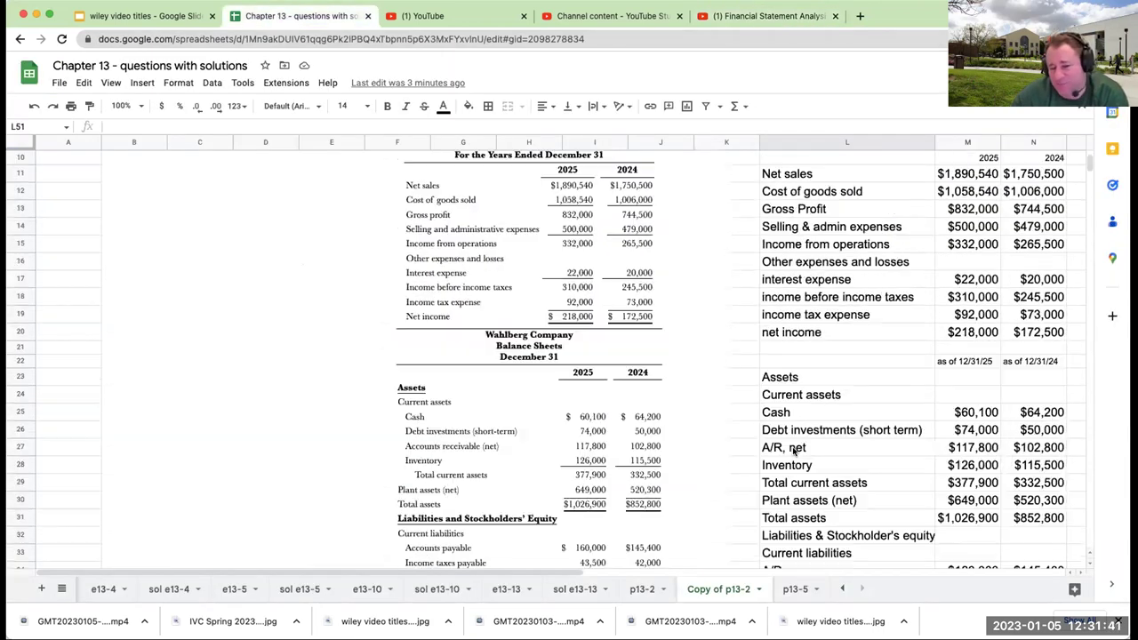
{"action": "scroll", "coordinate": [794, 452], "scroll_direction": "down", "scroll_amount": 10}
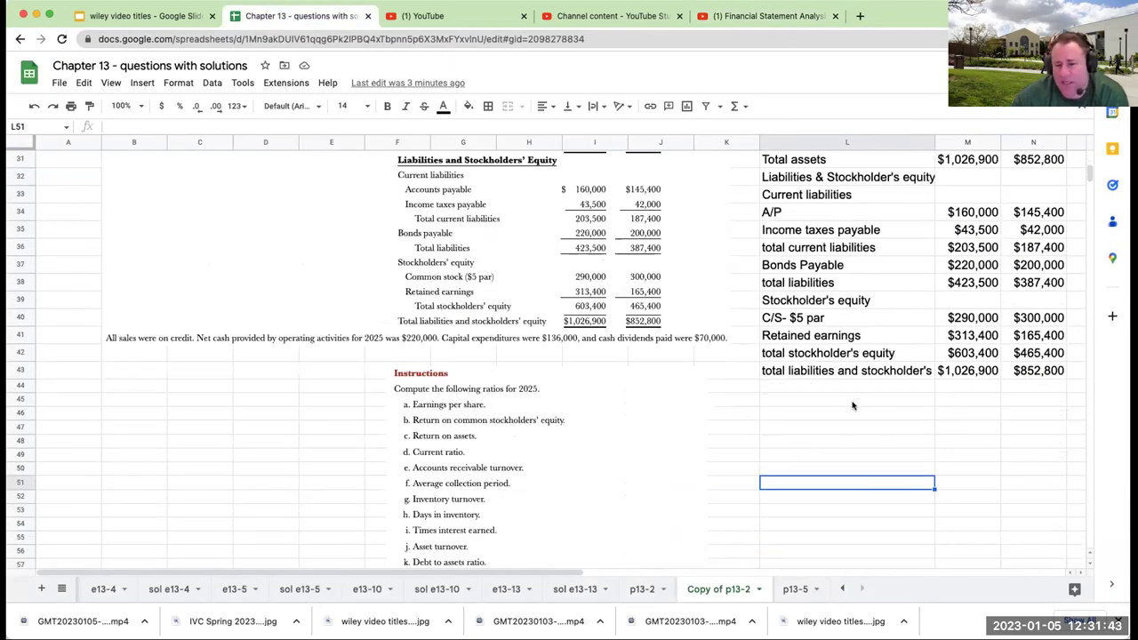
{"action": "scroll", "coordinate": [834, 439], "scroll_direction": "up", "scroll_amount": 3}
{"action": "left_click_drag", "start_coordinate": [483, 569], "coordinate": [760, 196]}
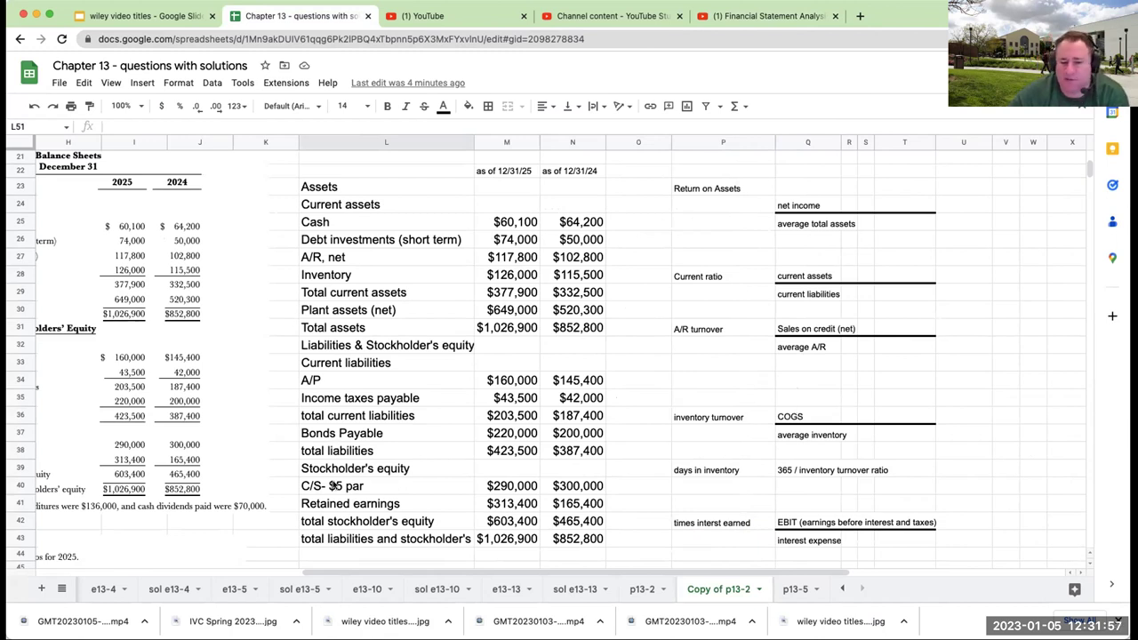
{"action": "scroll", "coordinate": [334, 483], "scroll_direction": "down", "scroll_amount": 3}
{"action": "scroll", "coordinate": [334, 482], "scroll_direction": "down", "scroll_amount": 5}
{"action": "scroll", "coordinate": [334, 483], "scroll_direction": "up", "scroll_amount": 4}
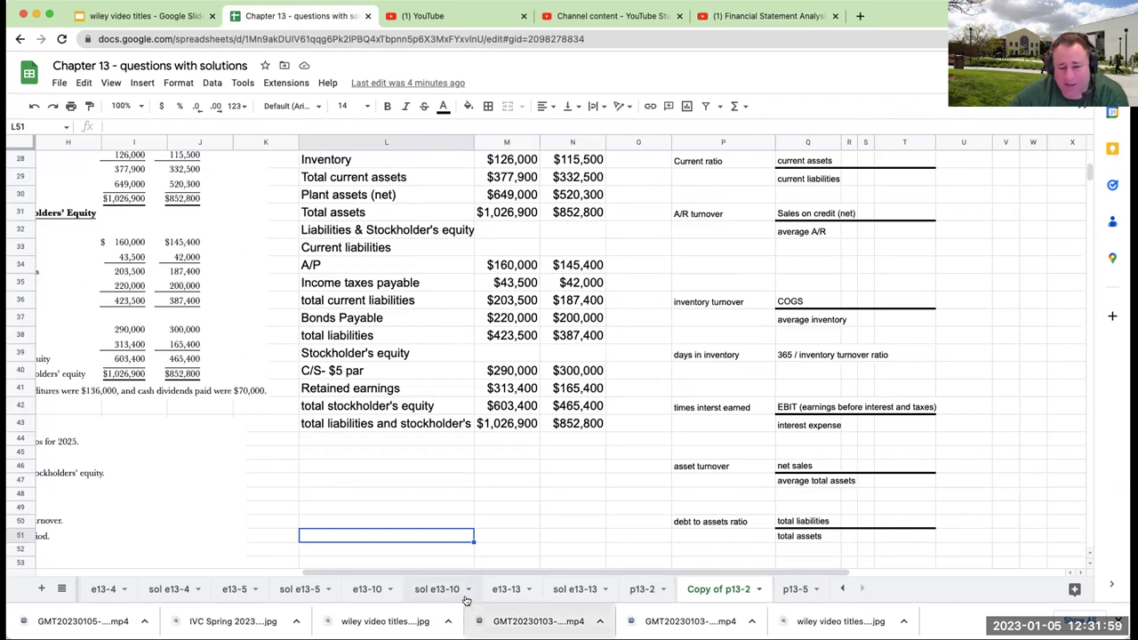
{"action": "scroll", "coordinate": [282, 578], "scroll_direction": "left", "scroll_amount": 5}
{"action": "scroll", "coordinate": [533, 511], "scroll_direction": "down", "scroll_amount": 3}
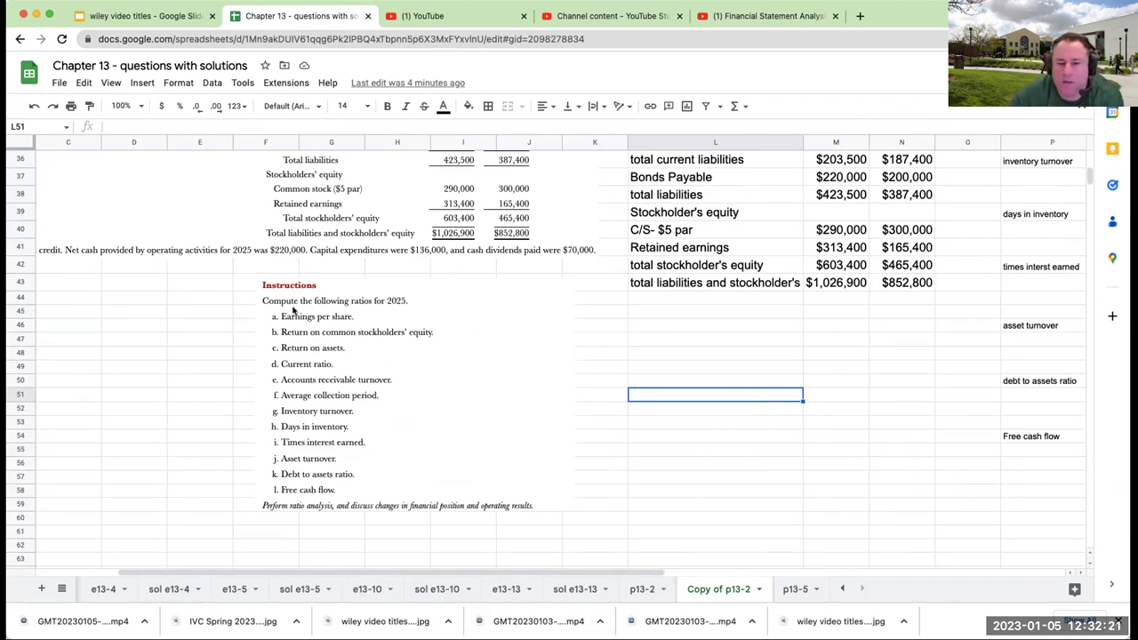
{"action": "scroll", "coordinate": [325, 397], "scroll_direction": "up", "scroll_amount": 10}
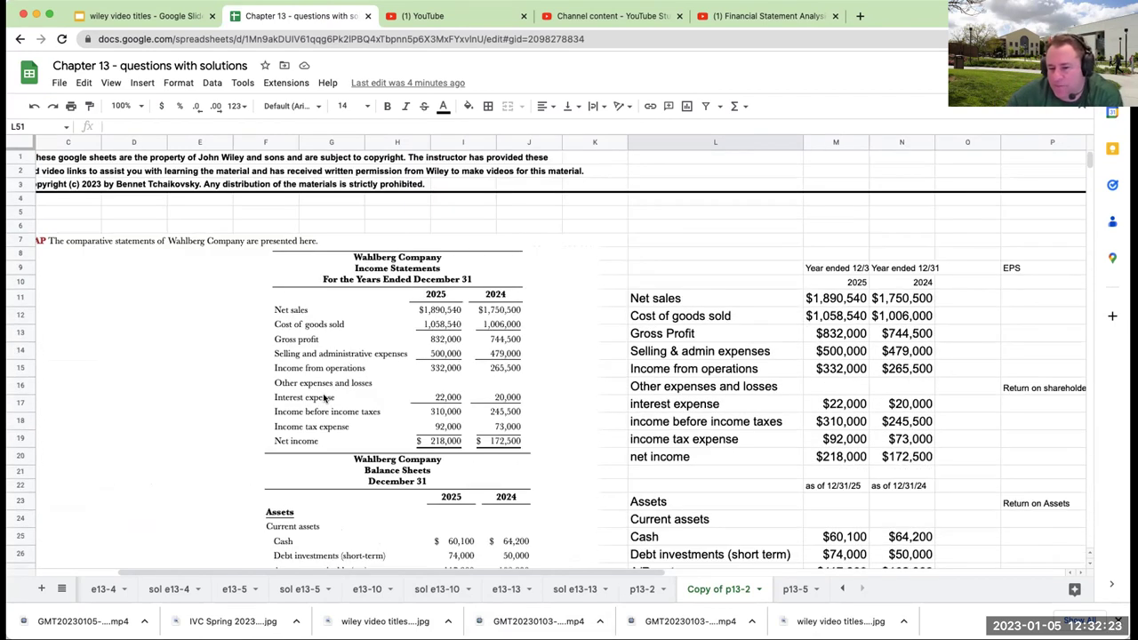
{"action": "scroll", "coordinate": [326, 397], "scroll_direction": "down", "scroll_amount": 2}
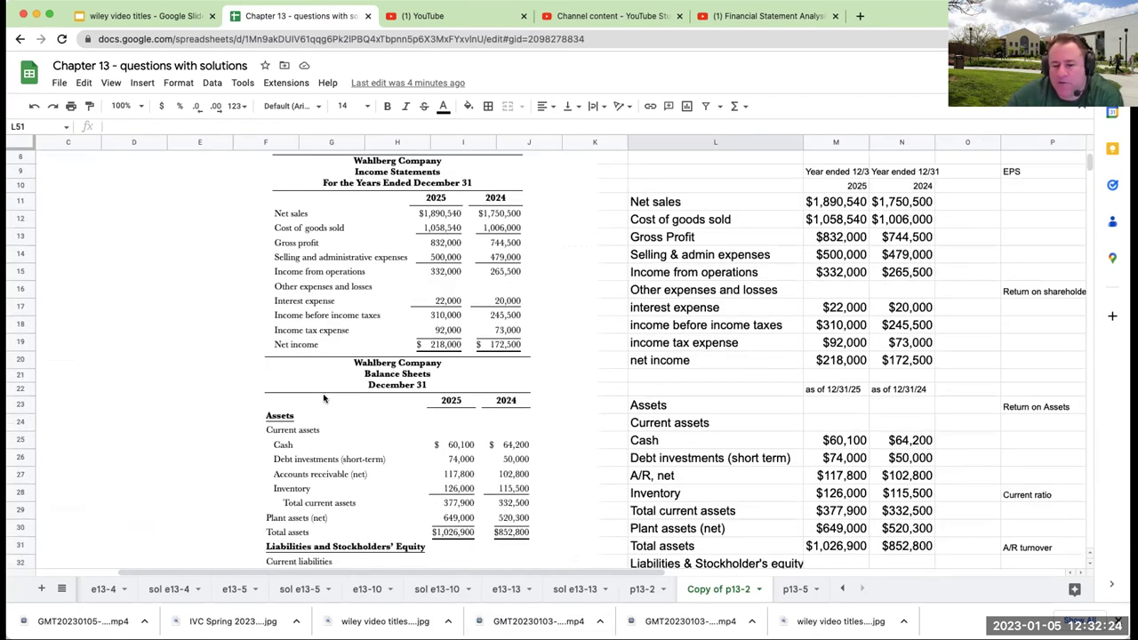
{"action": "left_click", "coordinate": [846, 476]}
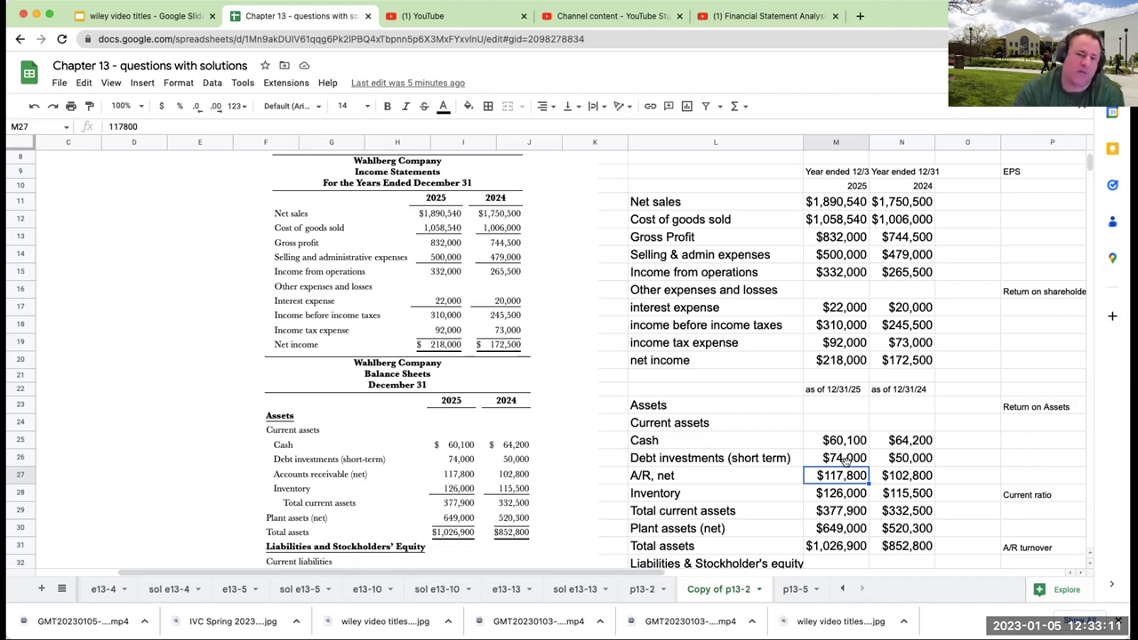
Enter the EPS numerator 218000-0 in U9 and underline it with a bottom border
{"action": "left_click", "coordinate": [769, 218]}
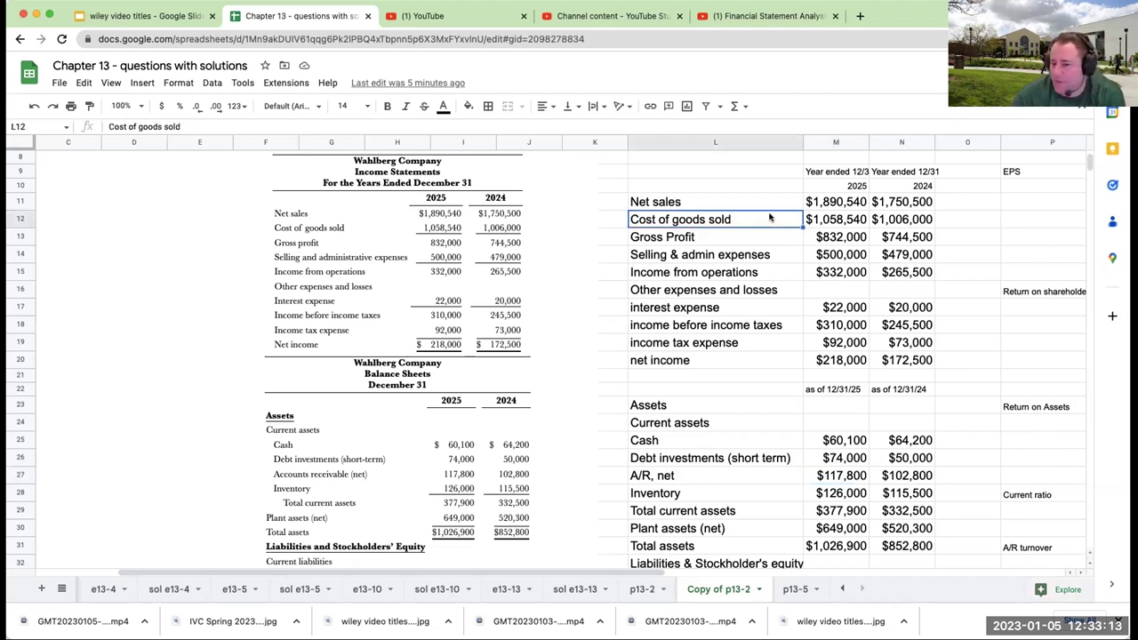
{"action": "key", "text": "Right"}
{"action": "key", "text": "Right"}
{"action": "key", "text": "Right"}
{"action": "key", "text": "Right"}
{"action": "key", "text": "Right"}
{"action": "key", "text": "Right"}
{"action": "key", "text": "Right"}
{"action": "key", "text": "Right"}
{"action": "key", "text": "Right"}
{"action": "key", "text": "Right"}
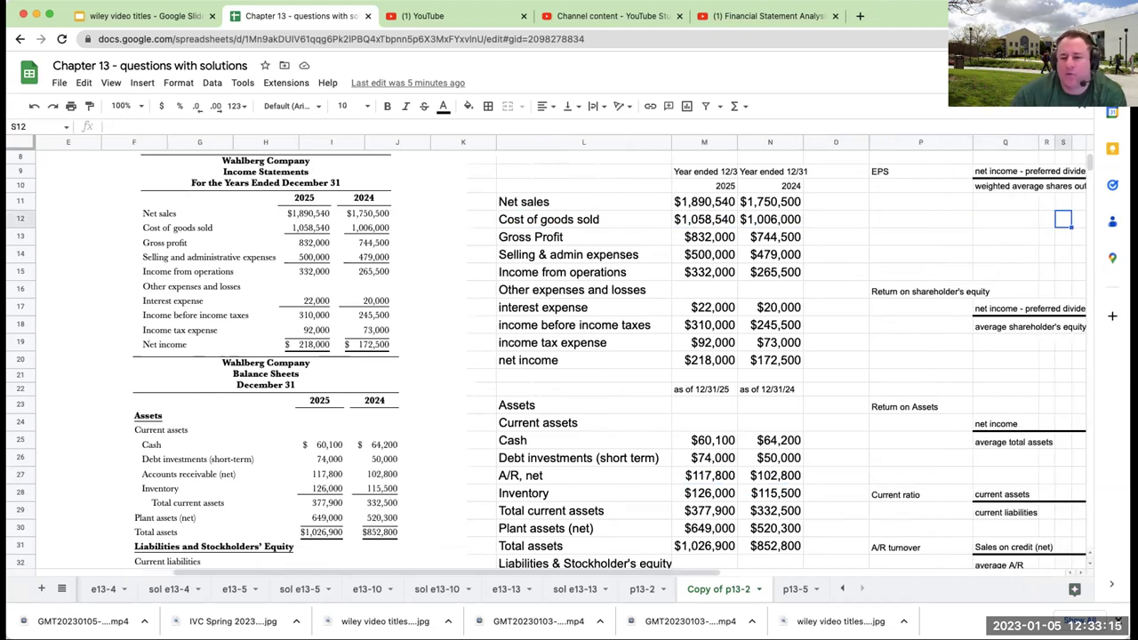
{"action": "key", "text": "Right"}
{"action": "scroll", "coordinate": [746, 294], "scroll_direction": "up", "scroll_amount": 3}
{"action": "left_click", "coordinate": [724, 269]}
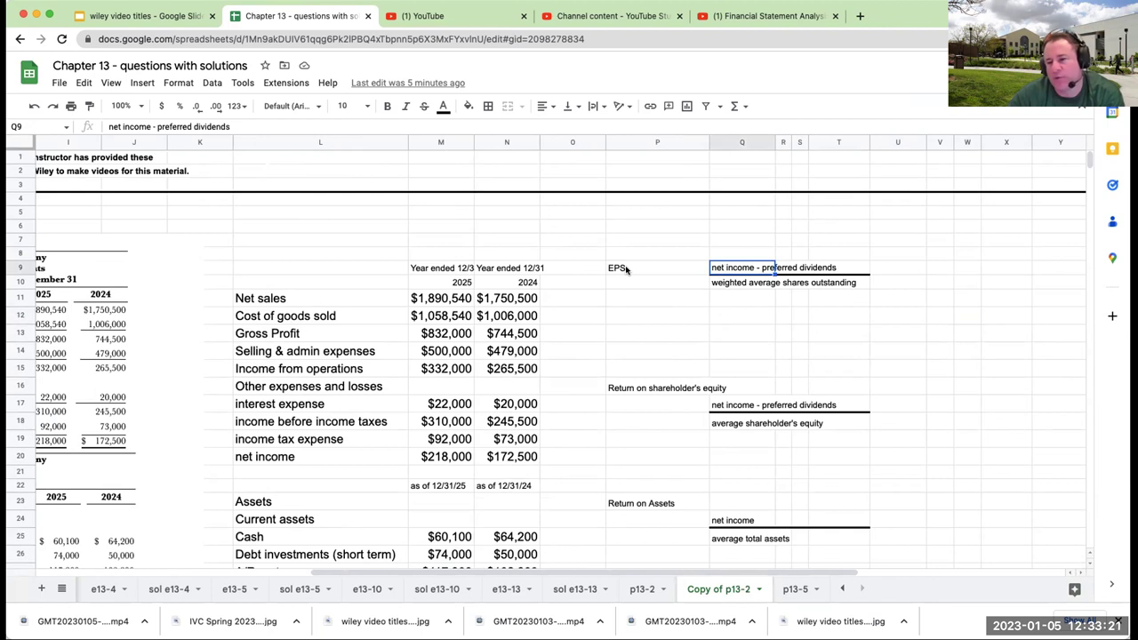
{"action": "left_click", "coordinate": [928, 269]}
{"action": "left_click", "coordinate": [916, 269]}
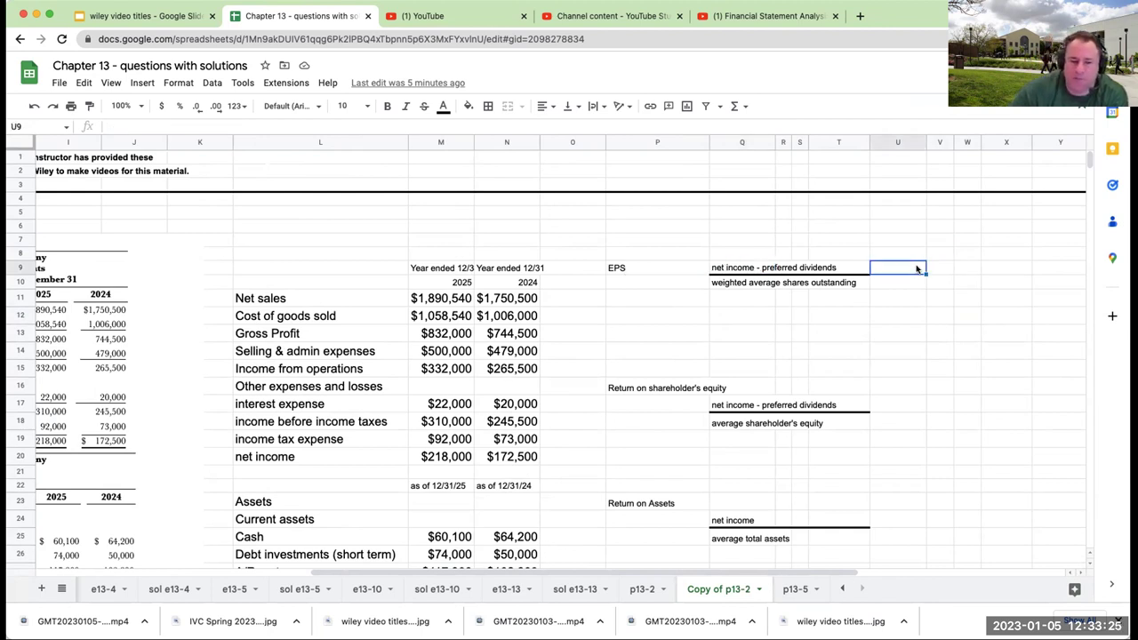
{"action": "type", "text": "218"}
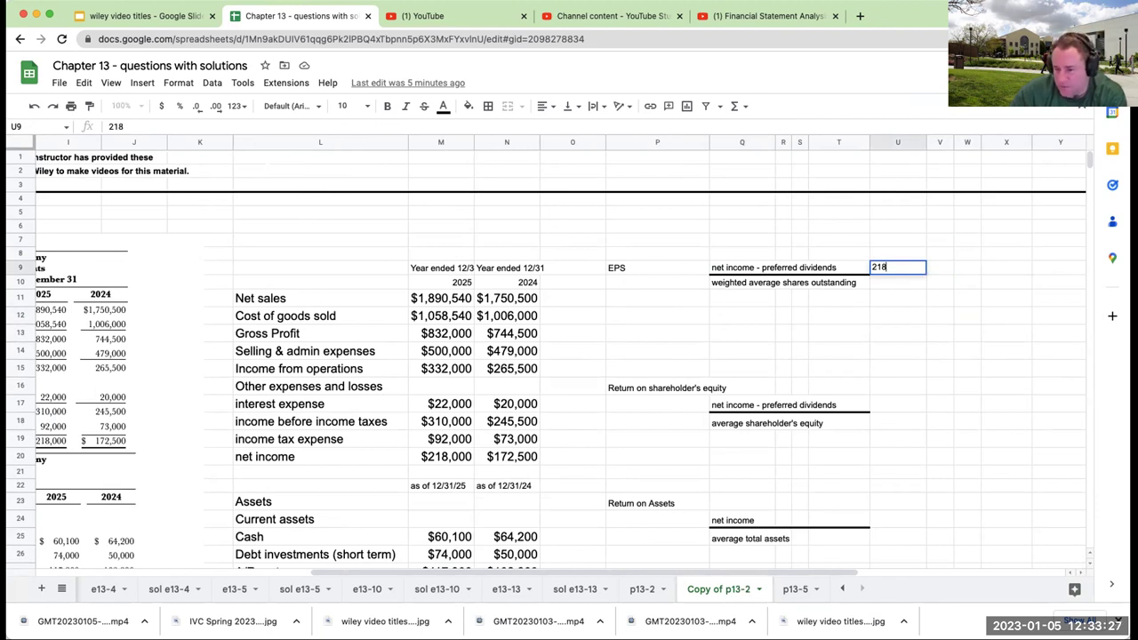
{"action": "type", "text": "000"}
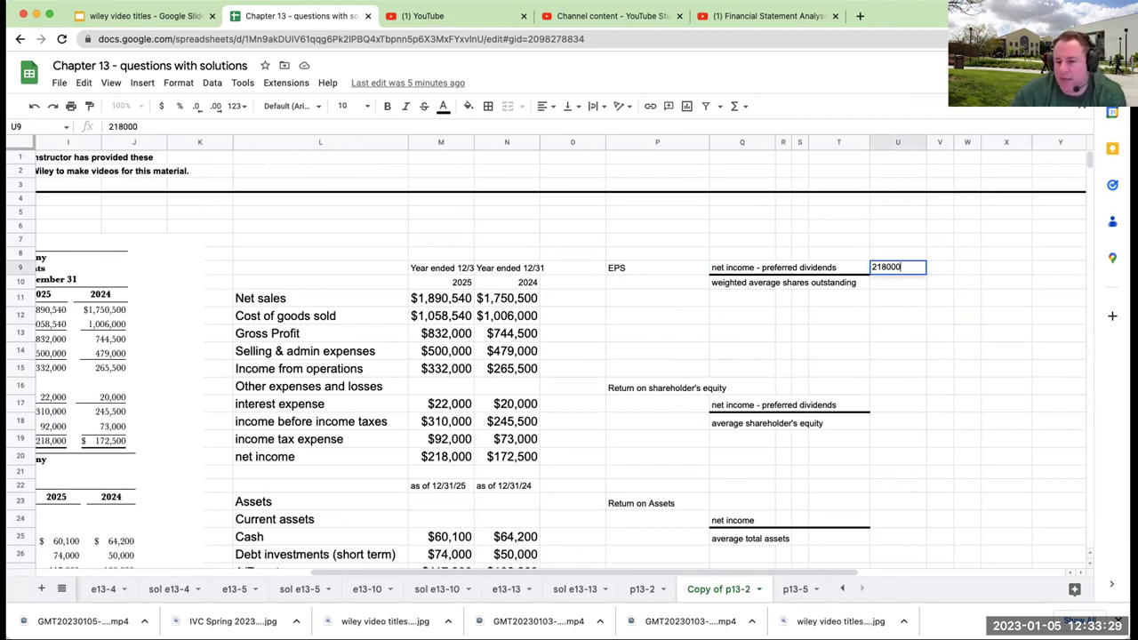
{"action": "type", "text": "-0"}
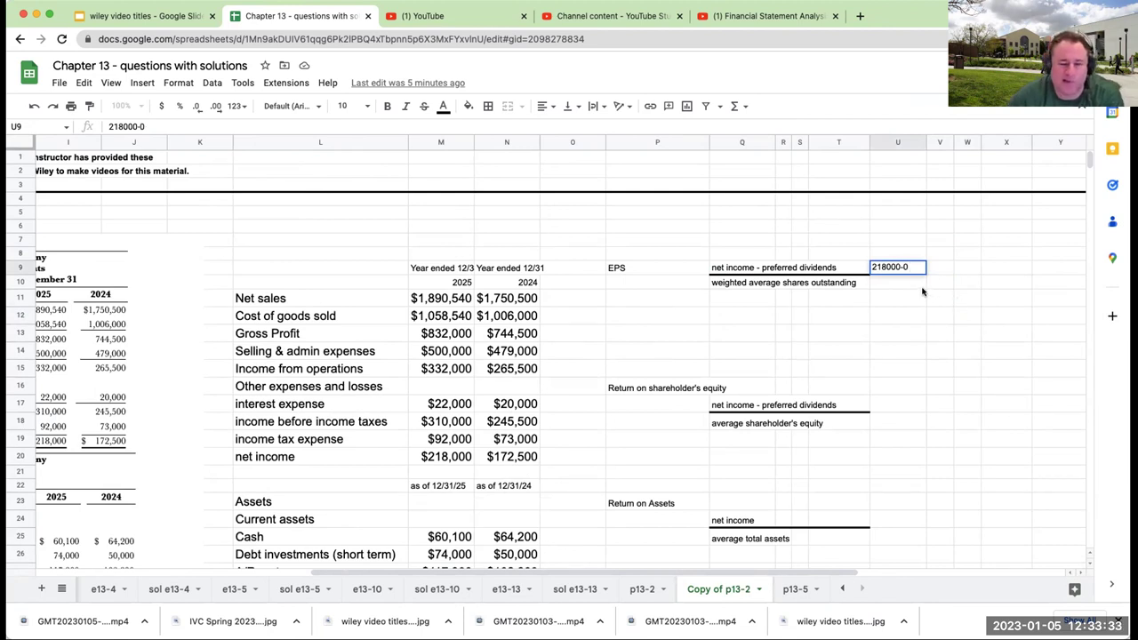
{"action": "key", "text": "Return"}
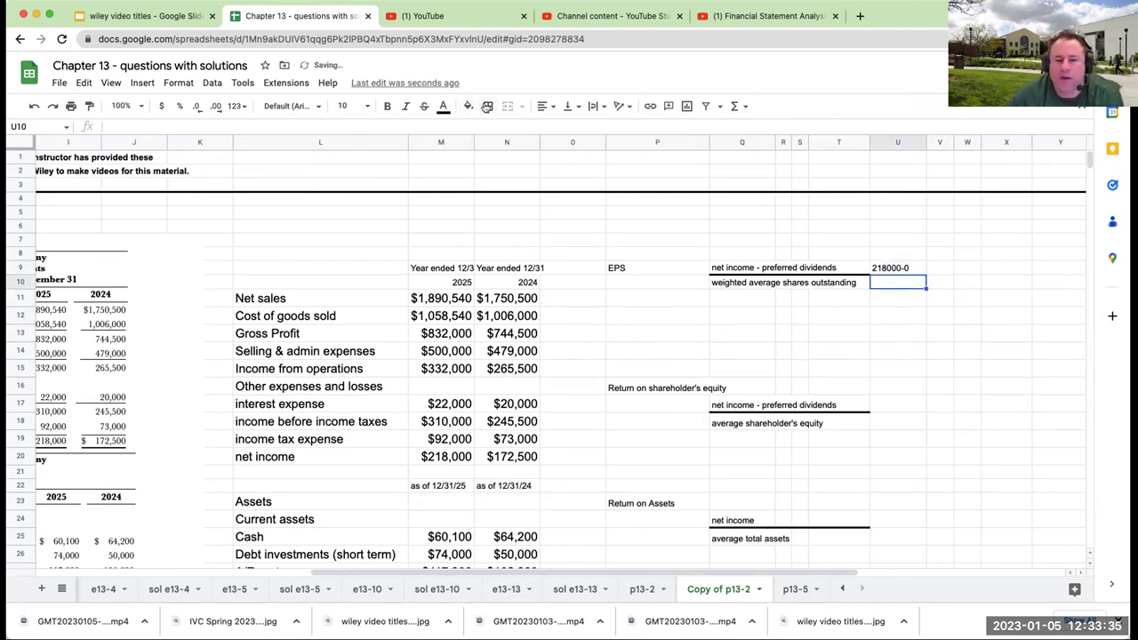
{"action": "left_click", "coordinate": [488, 105]}
{"action": "left_click", "coordinate": [509, 153]}
{"action": "left_click", "coordinate": [943, 313]}
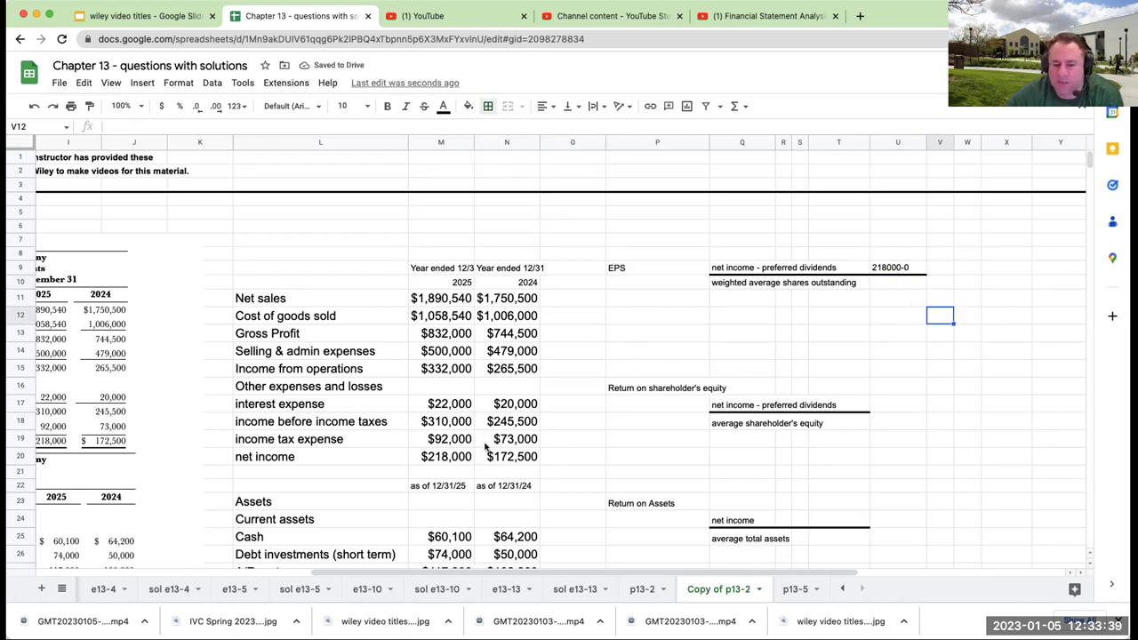
Check the 2025 common stock balance and the weighted average shares denominator for EPS
{"action": "scroll", "coordinate": [486, 449], "scroll_direction": "down", "scroll_amount": 4}
{"action": "scroll", "coordinate": [486, 449], "scroll_direction": "down", "scroll_amount": 3}
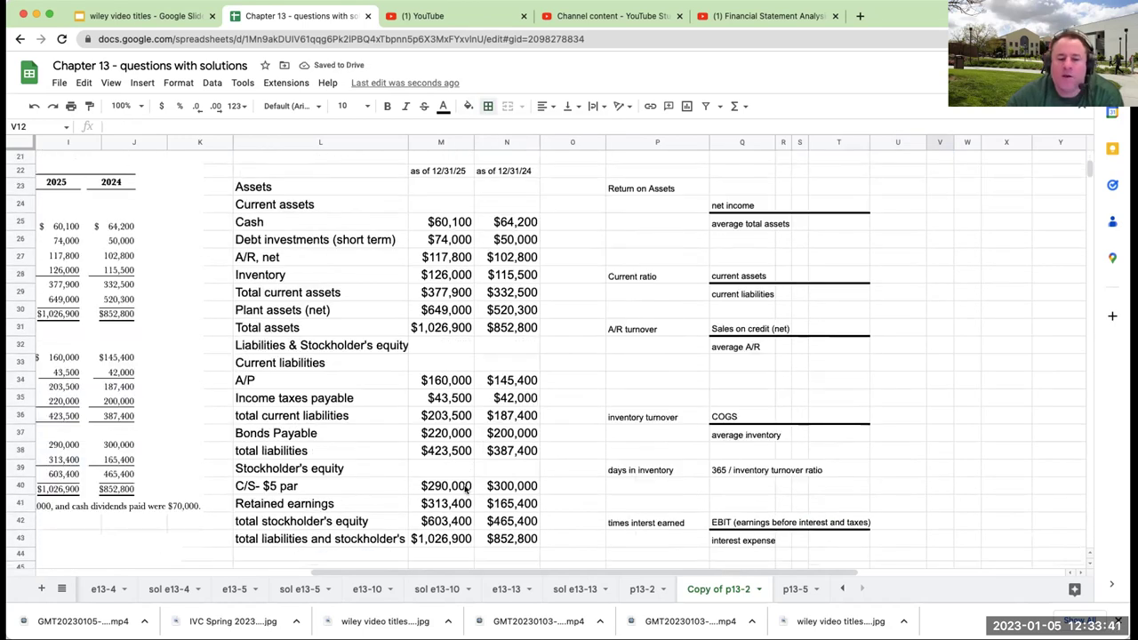
{"action": "left_click", "coordinate": [349, 491]}
{"action": "left_click", "coordinate": [436, 486]}
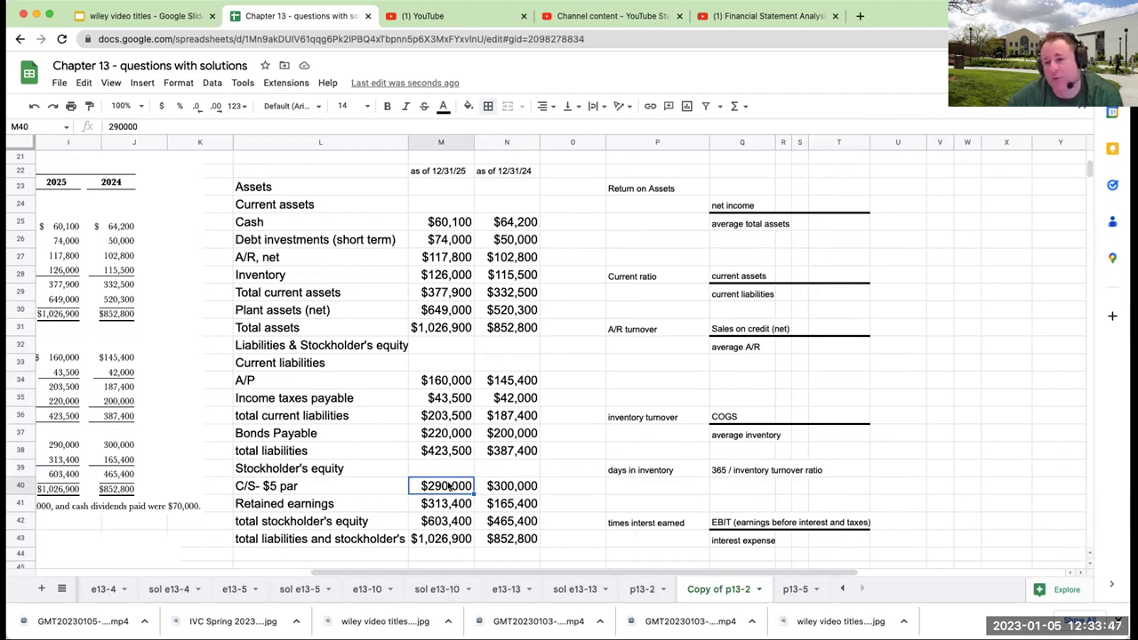
{"action": "scroll", "coordinate": [715, 414], "scroll_direction": "up", "scroll_amount": 3}
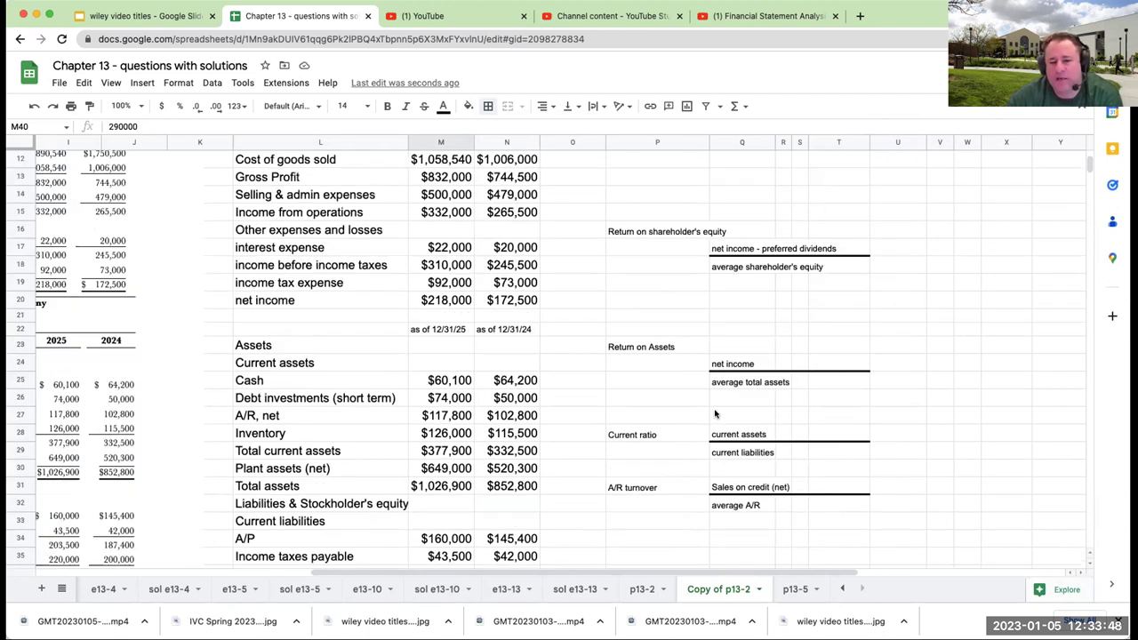
{"action": "scroll", "coordinate": [749, 272], "scroll_direction": "up", "scroll_amount": 4}
{"action": "left_click", "coordinate": [735, 283]}
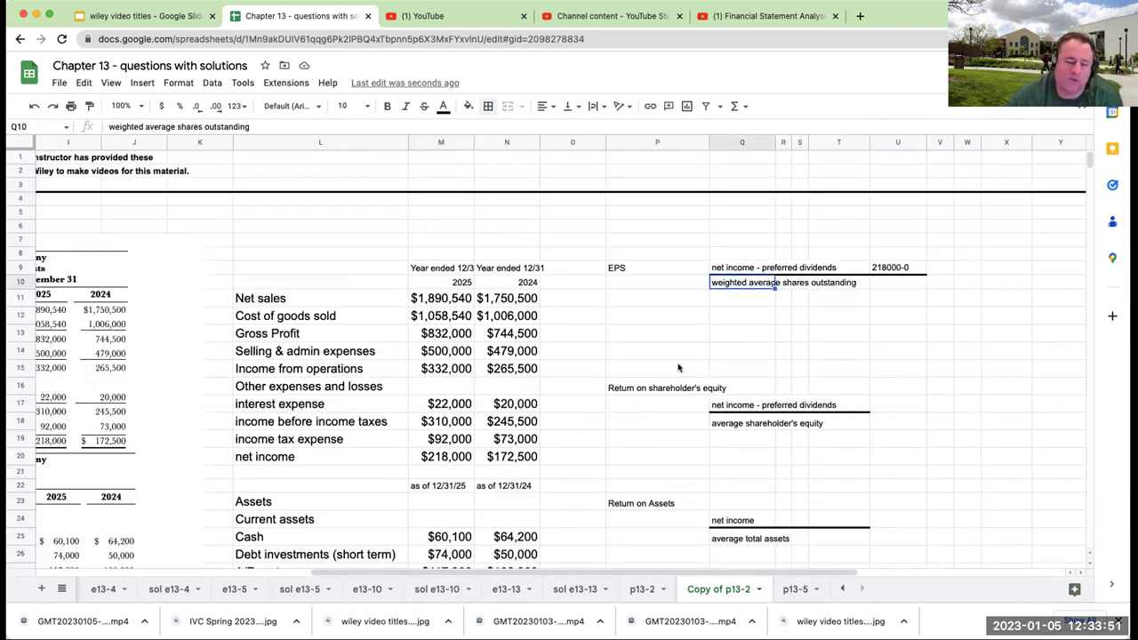
{"action": "scroll", "coordinate": [698, 348], "scroll_direction": "down", "scroll_amount": 11}
Reference the 2025 and 2024 common stock amounts and enter the $5 par value beneath each
{"action": "left_click", "coordinate": [419, 357]}
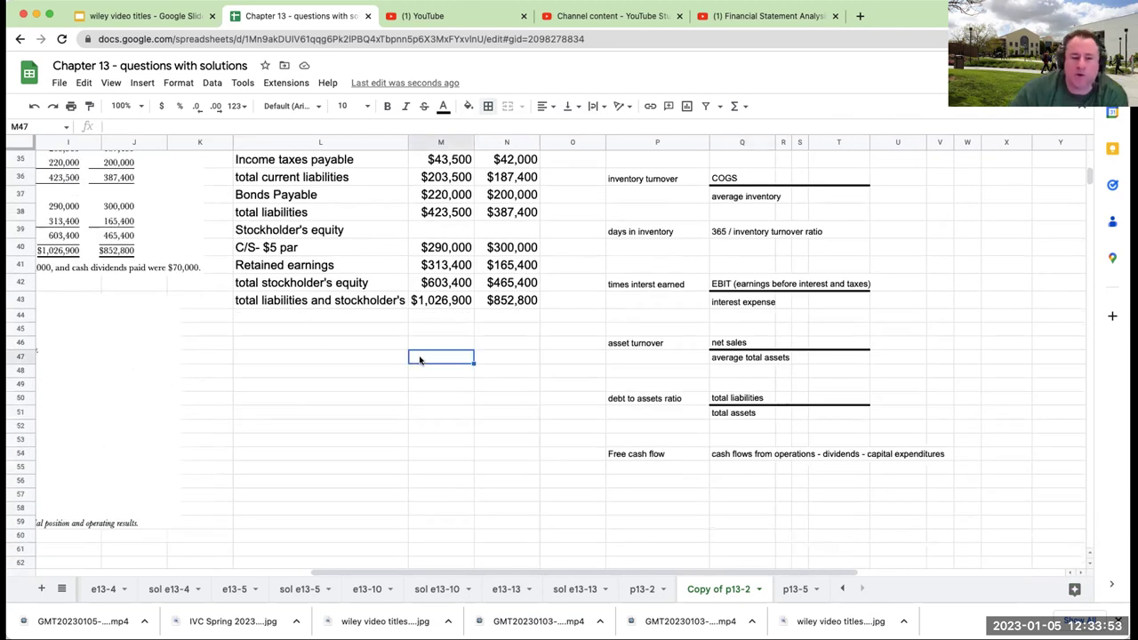
{"action": "type", "text": "+"}
{"action": "key", "text": "Up"}
{"action": "key", "text": "Up"}
{"action": "key", "text": "Up"}
{"action": "key", "text": "Up"}
{"action": "key", "text": "Up"}
{"action": "key", "text": "Up"}
{"action": "key", "text": "Up"}
{"action": "key", "text": "Tab"}
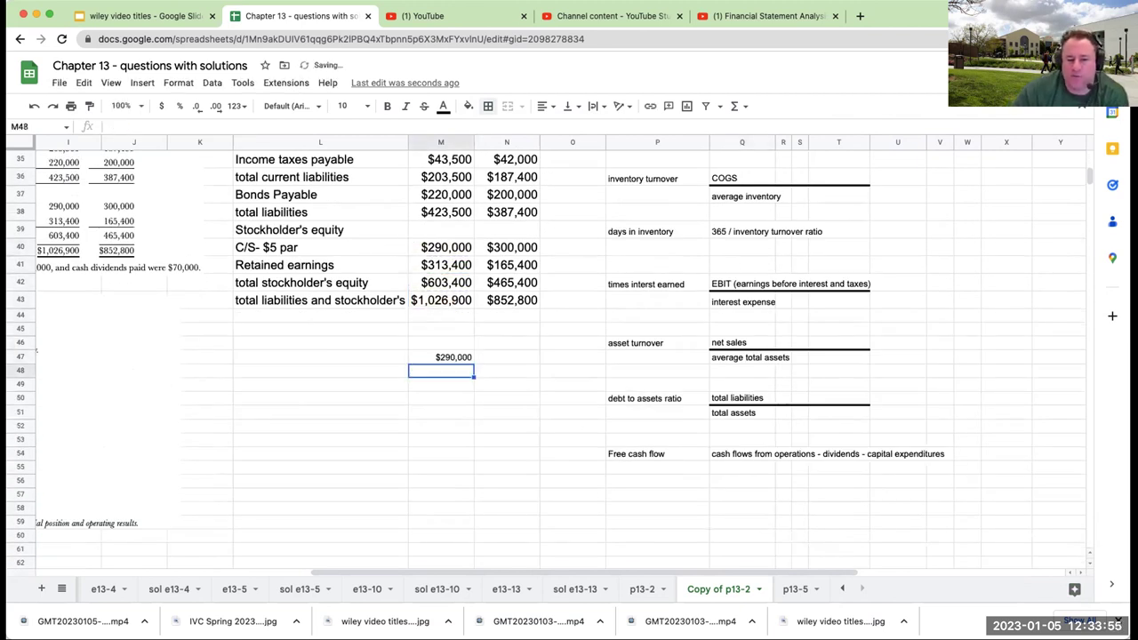
{"action": "type", "text": "+"}
{"action": "key", "text": "Up"}
{"action": "key", "text": "Up"}
{"action": "key", "text": "Up"}
{"action": "key", "text": "Up"}
{"action": "key", "text": "Up"}
{"action": "key", "text": "Up"}
{"action": "key", "text": "Up"}
{"action": "key", "text": "Return"}
{"action": "type", "text": "5"}
{"action": "key", "text": "Tab"}
{"action": "type", "text": "5"}
{"action": "key", "text": "shift+Tab"}
Compute 2025 shares outstanding as common stock divided by par (58,000) and format the par values as currency
{"action": "key", "text": "Up"}
{"action": "key", "text": "Left"}
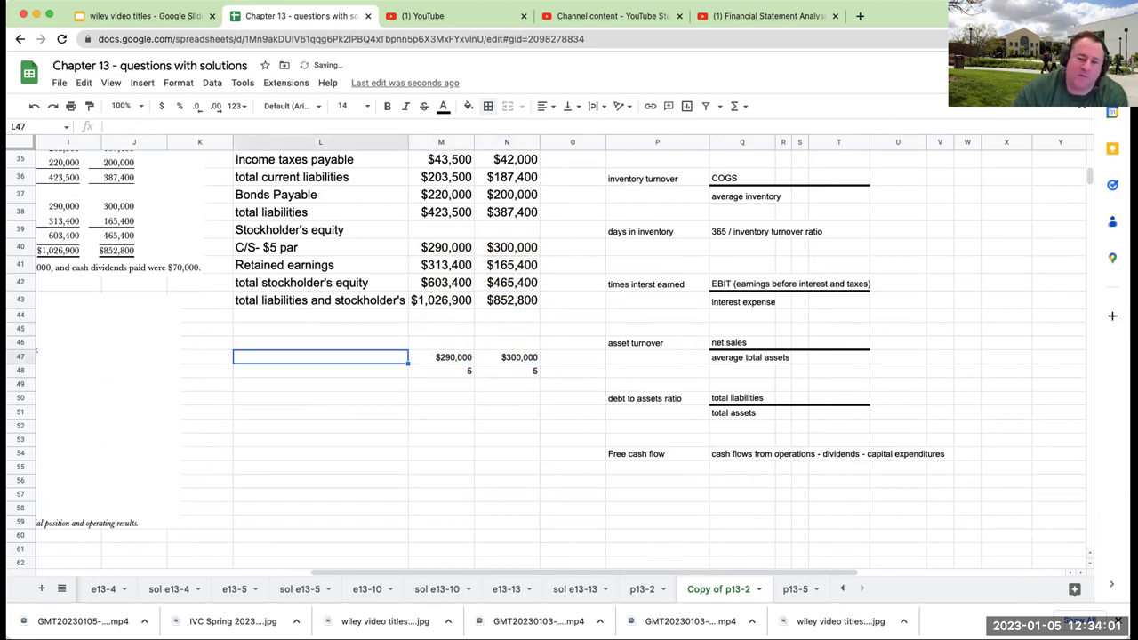
{"action": "type", "text": "+"}
{"action": "key", "text": "Right"}
{"action": "type", "text": "/"}
{"action": "key", "text": "Down"}
{"action": "key", "text": "Right"}
{"action": "key", "text": "Return"}
{"action": "key", "text": "Up"}
{"action": "key", "text": "Right"}
{"action": "key", "text": "Down"}
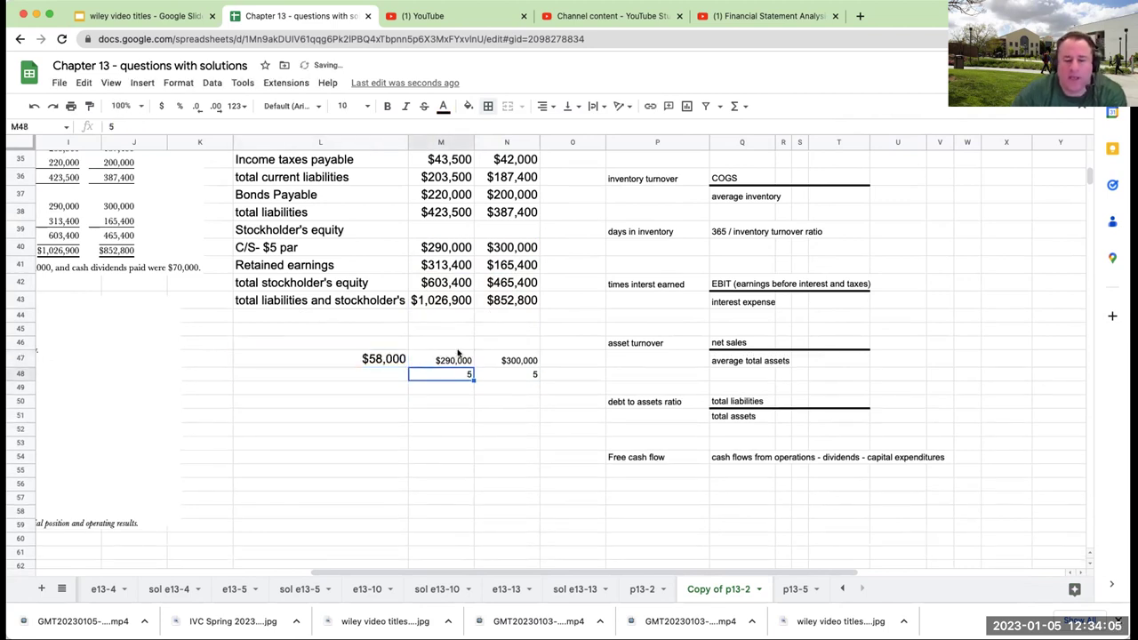
{"action": "left_click", "coordinate": [525, 378], "text": "shift"}
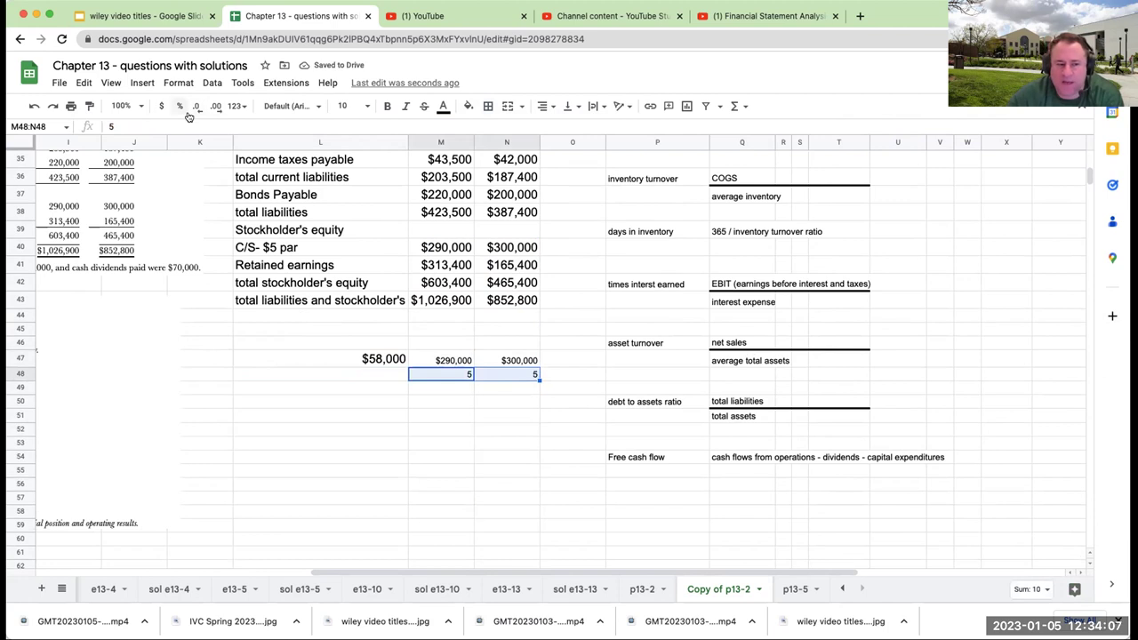
{"action": "left_click", "coordinate": [161, 106]}
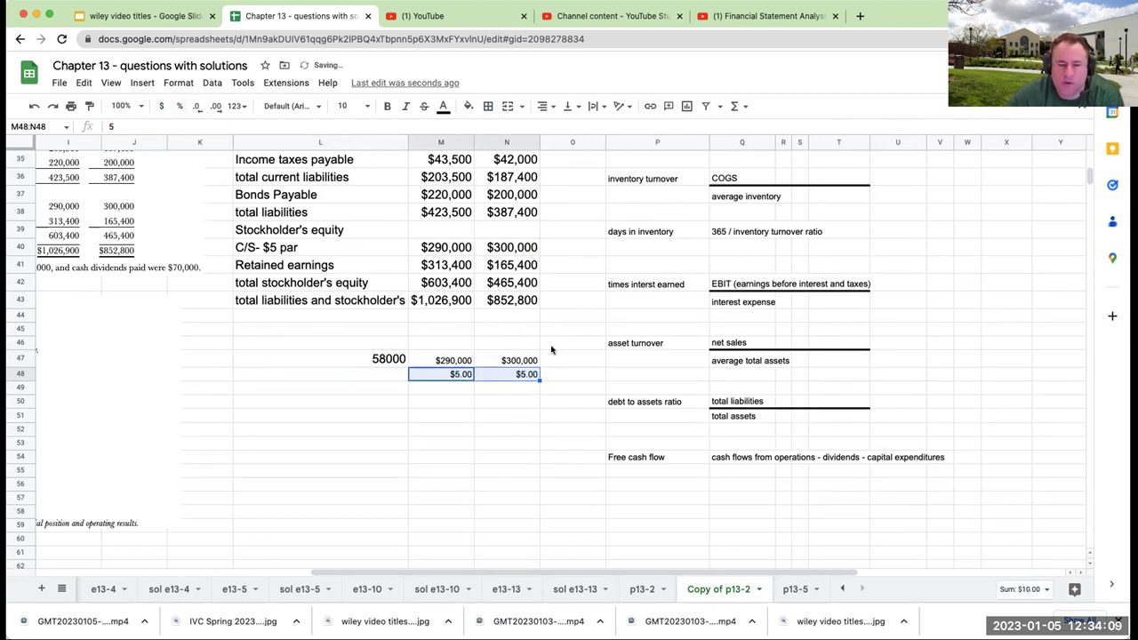
Compute 2024 shares outstanding as common stock divided by the $5 par (60,000)
{"action": "left_click", "coordinate": [555, 364]}
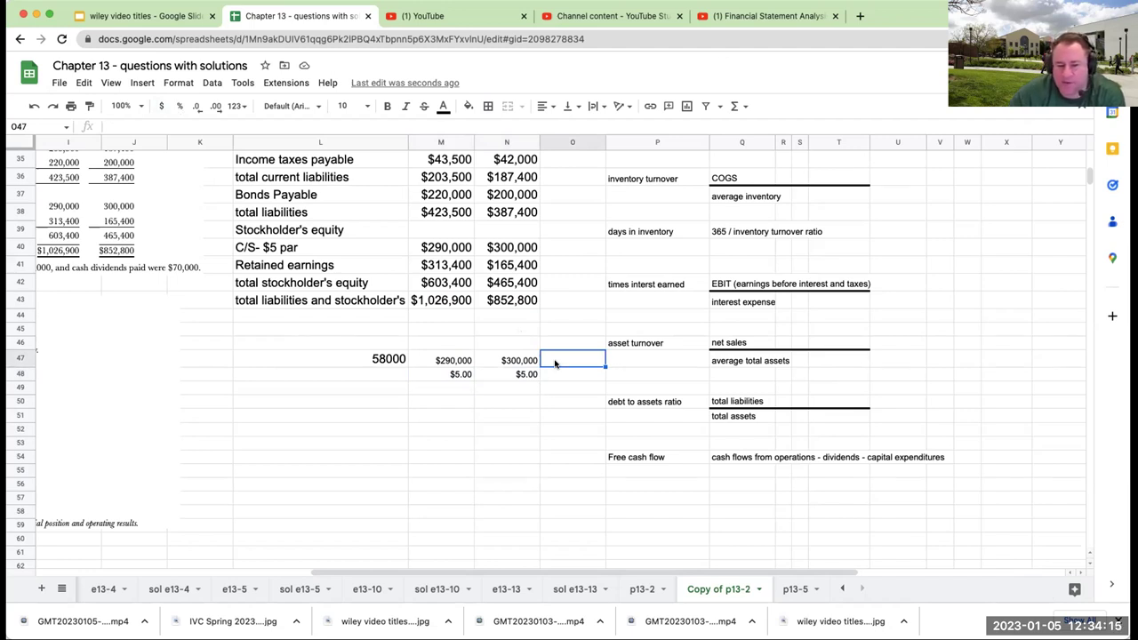
{"action": "key", "text": "Left"}
{"action": "key", "text": "Left"}
{"action": "key", "text": "Left"}
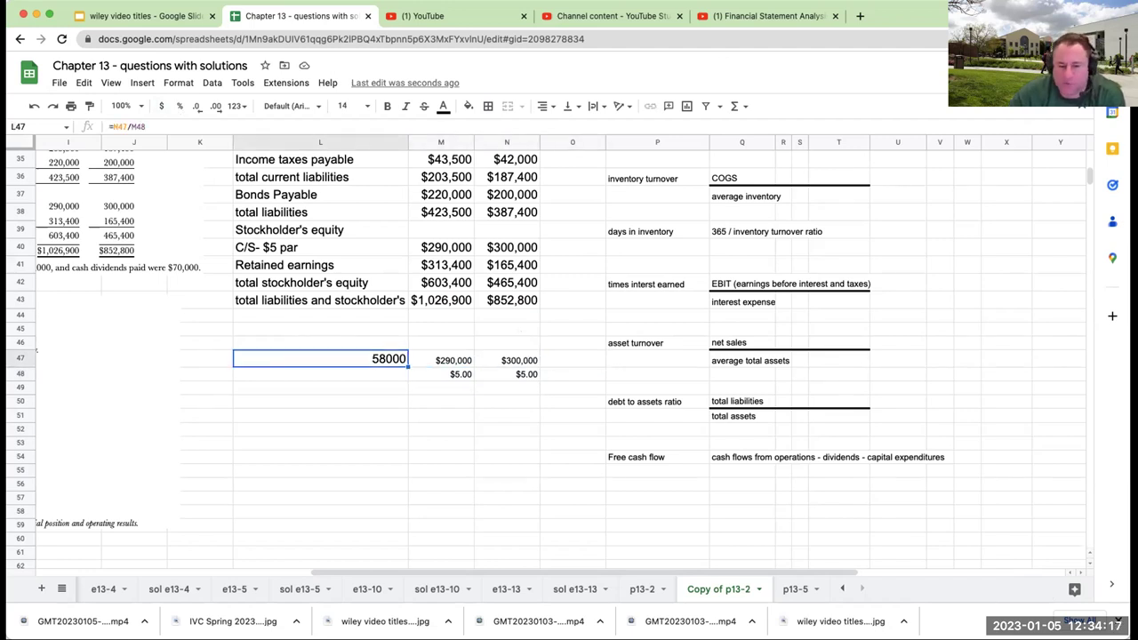
{"action": "key", "text": "Right"}
{"action": "key", "text": "Right"}
{"action": "key", "text": "Right"}
{"action": "type", "text": "="}
{"action": "key", "text": "Left"}
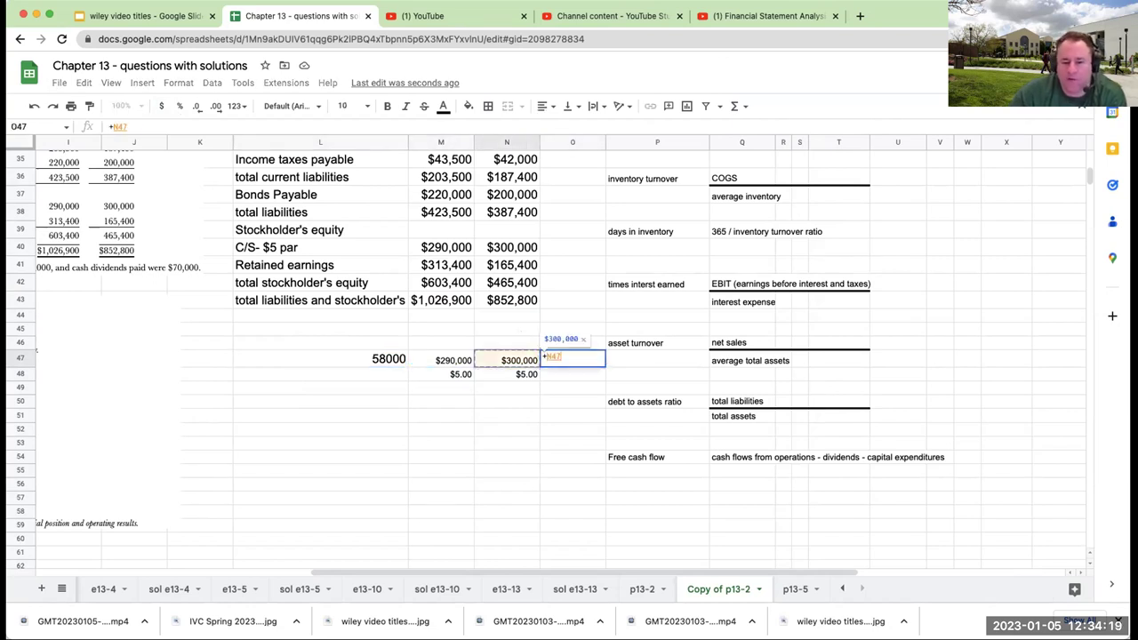
{"action": "type", "text": "/"}
{"action": "key", "text": "Down"}
{"action": "key", "text": "Right"}
{"action": "key", "text": "Left"}
{"action": "key", "text": "Left"}
{"action": "key", "text": "Return"}
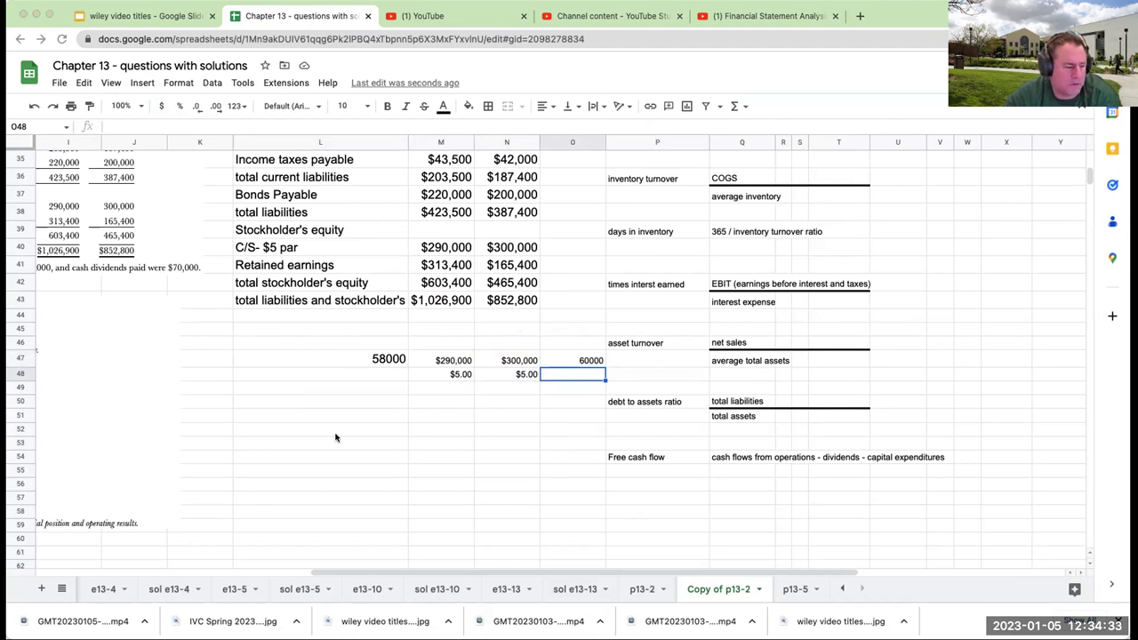
{"action": "scroll", "coordinate": [335, 437], "scroll_direction": "up", "scroll_amount": 3}
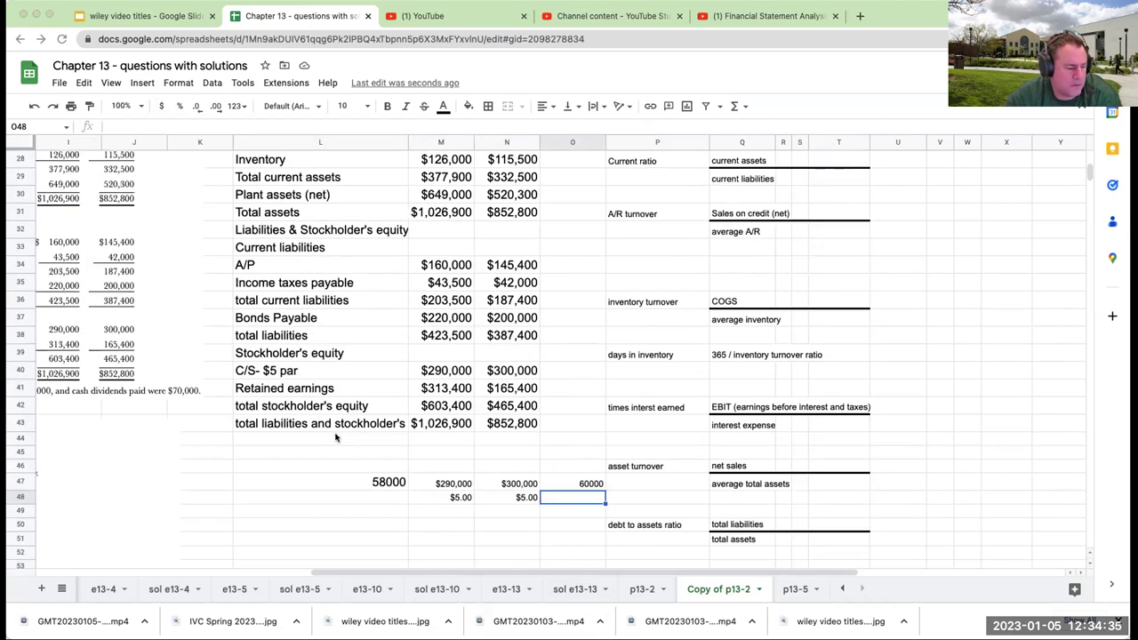
{"action": "scroll", "coordinate": [335, 437], "scroll_direction": "down", "scroll_amount": 2}
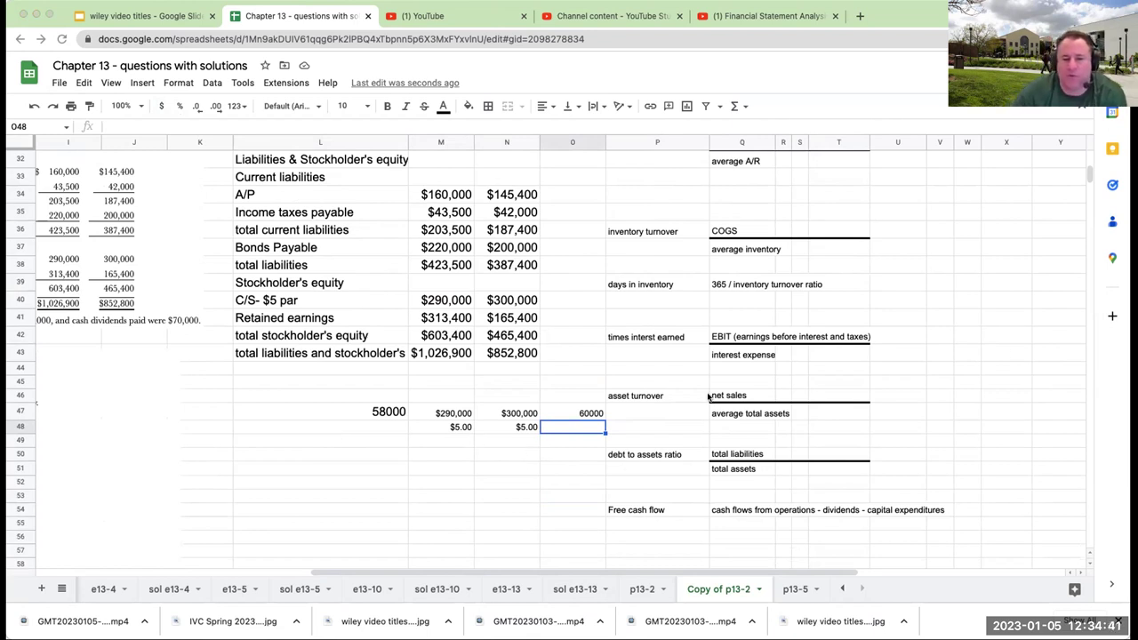
{"action": "scroll", "coordinate": [455, 494], "scroll_direction": "up", "scroll_amount": 10}
{"action": "scroll", "coordinate": [455, 493], "scroll_direction": "down", "scroll_amount": 5}
{"action": "scroll", "coordinate": [455, 493], "scroll_direction": "down", "scroll_amount": 6}
Fill the 58000 and 60000 share-count cells yellow
{"action": "left_click", "coordinate": [387, 429]}
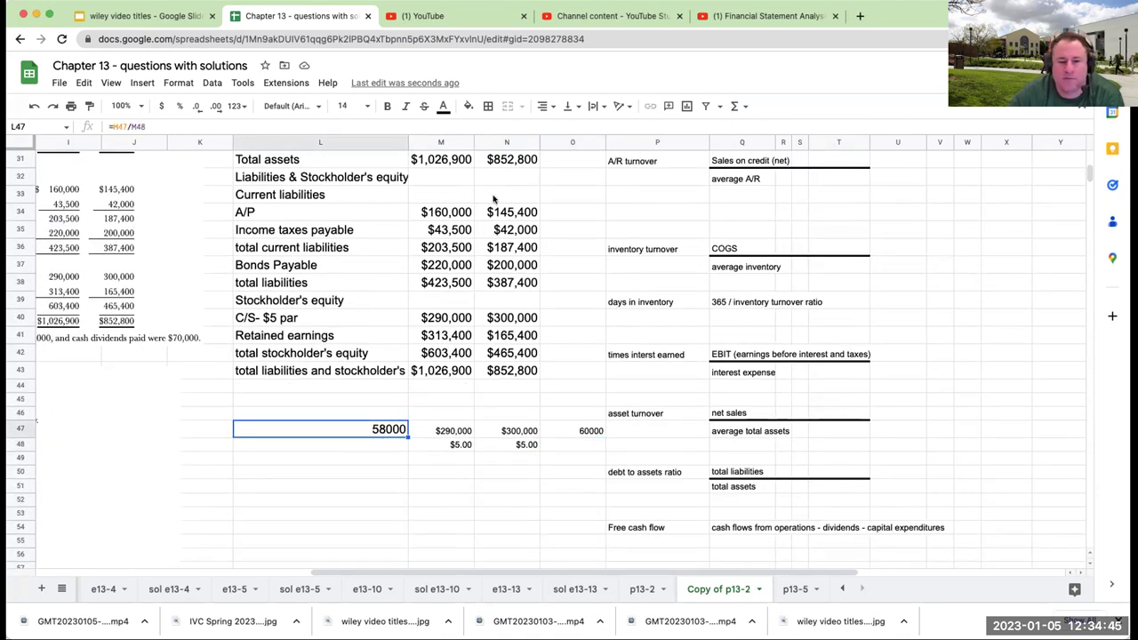
{"action": "left_click", "coordinate": [469, 106]}
{"action": "left_click", "coordinate": [518, 165]}
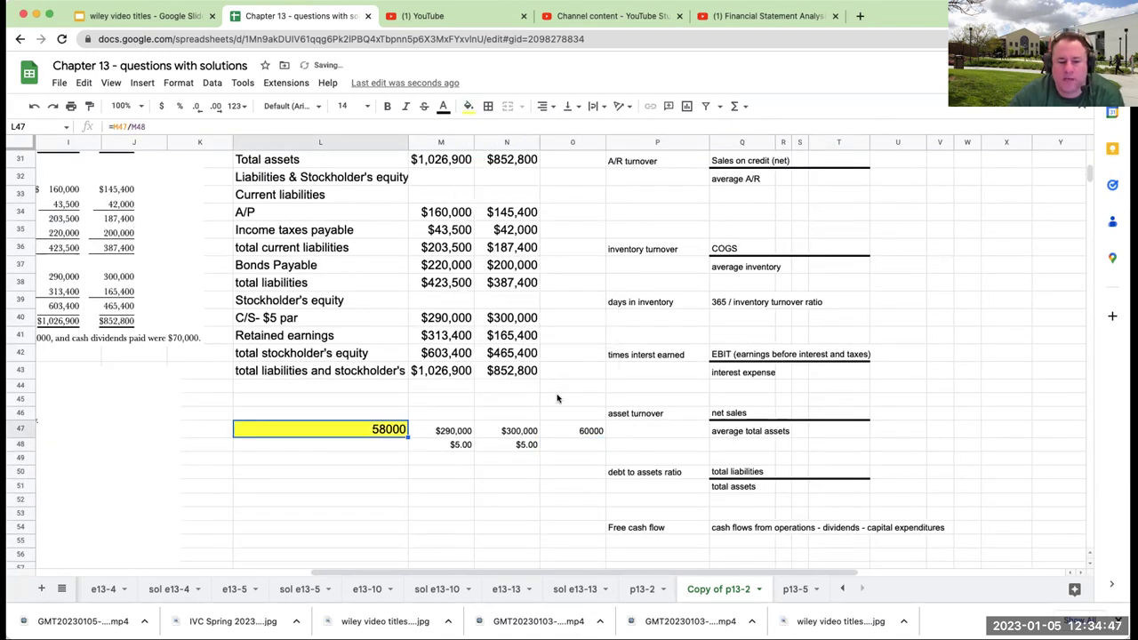
{"action": "left_click", "coordinate": [569, 431]}
{"action": "left_click", "coordinate": [469, 106]}
{"action": "left_click", "coordinate": [517, 167]}
Add a top border above the $5.00 par values in M48:N48 and verify both share formulas
{"action": "left_click_drag", "start_coordinate": [461, 447], "coordinate": [505, 447]}
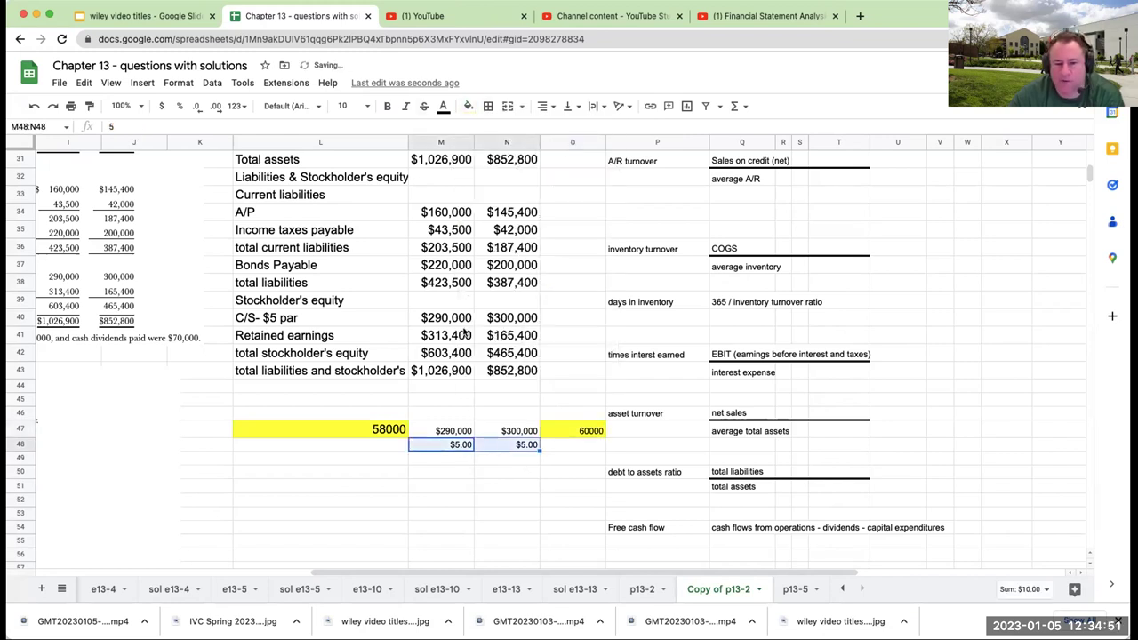
{"action": "scroll", "coordinate": [463, 331], "scroll_direction": "up", "scroll_amount": 1}
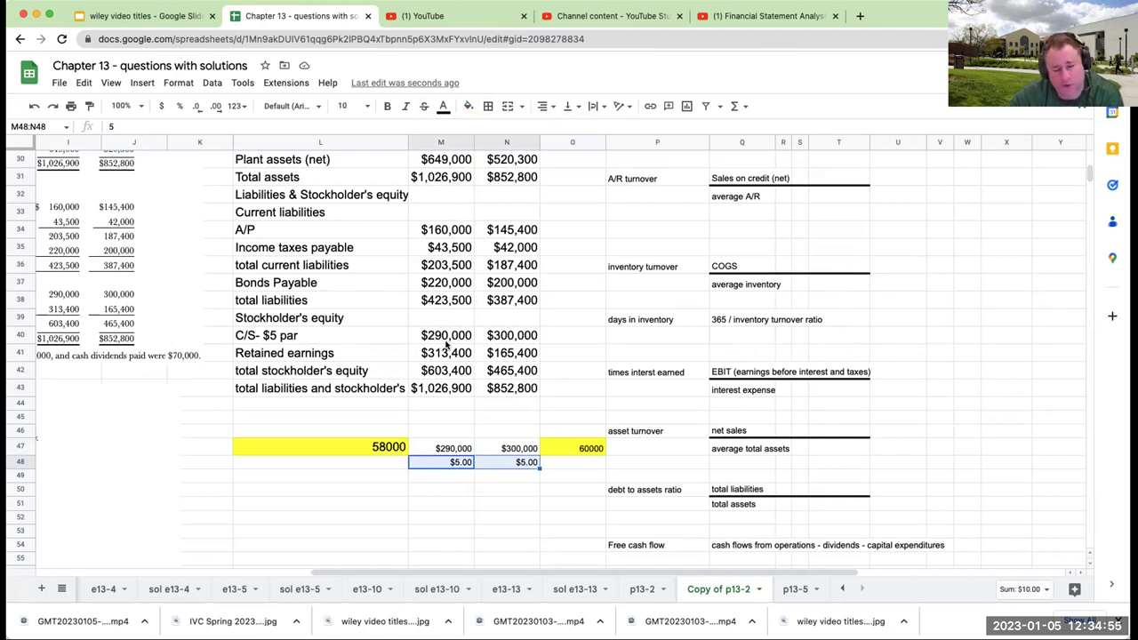
{"action": "left_click", "coordinate": [487, 106]}
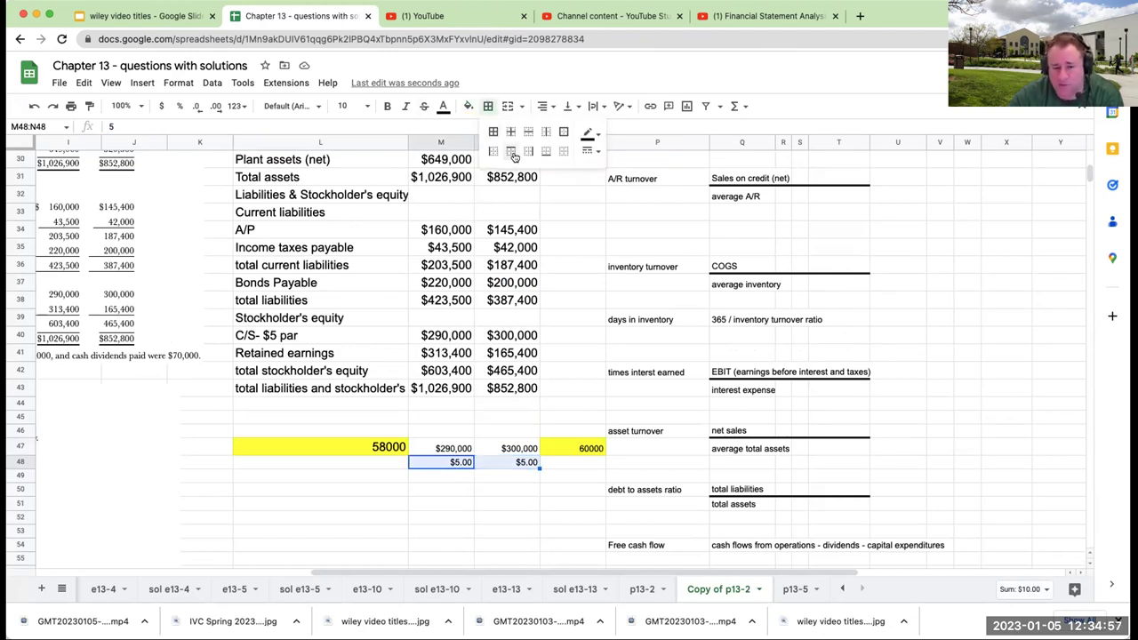
{"action": "left_click", "coordinate": [510, 151]}
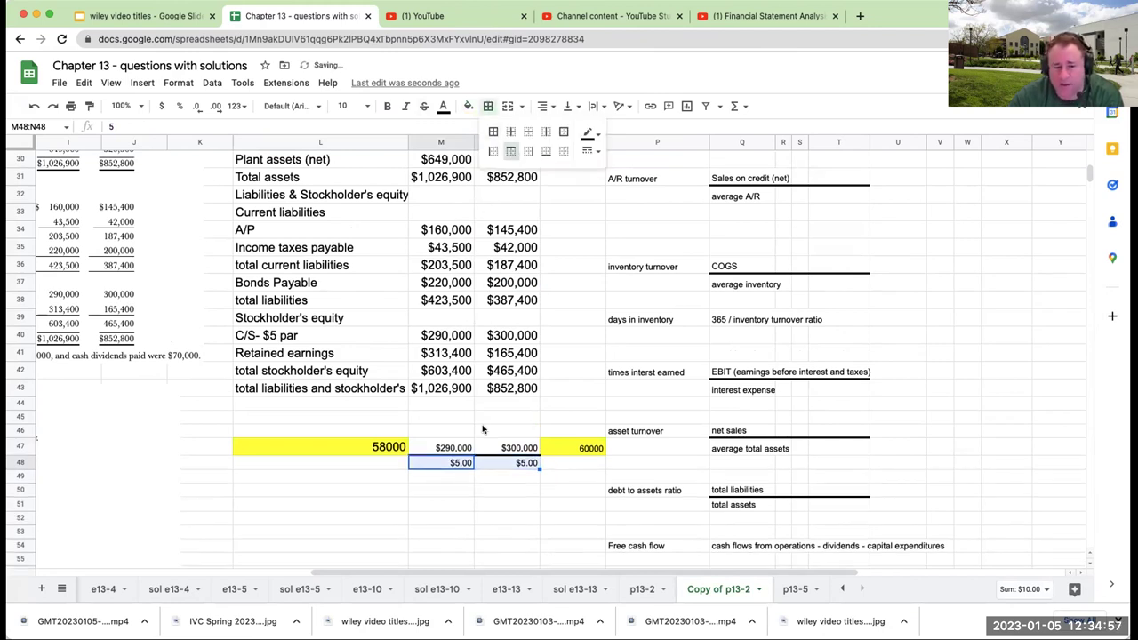
{"action": "left_click", "coordinate": [443, 463]}
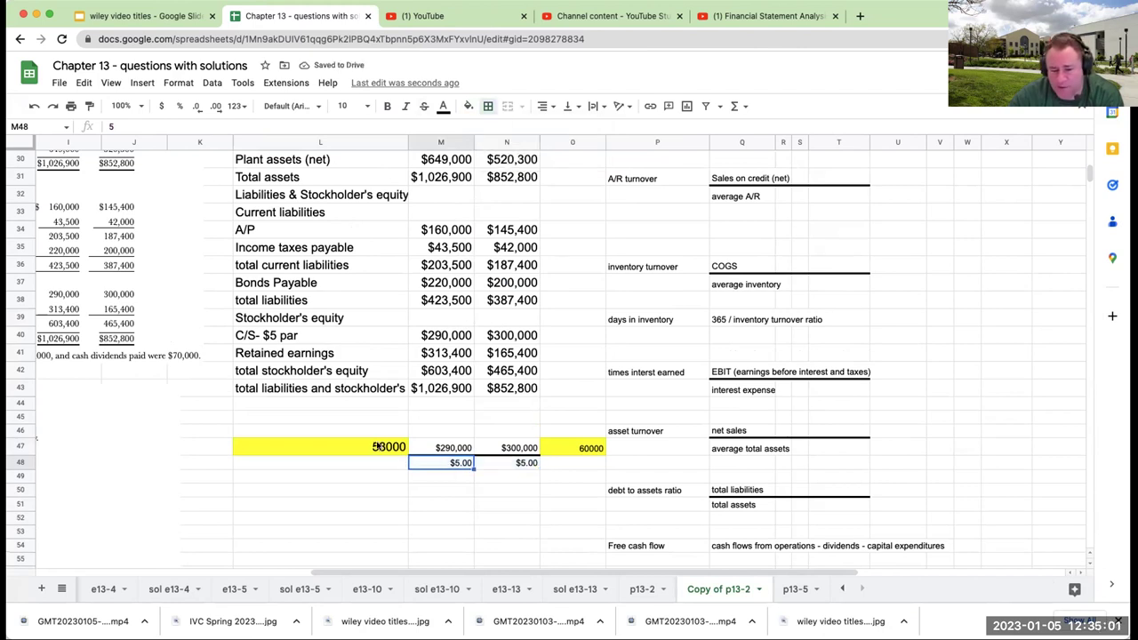
{"action": "left_click", "coordinate": [374, 449]}
{"action": "left_click", "coordinate": [574, 451]}
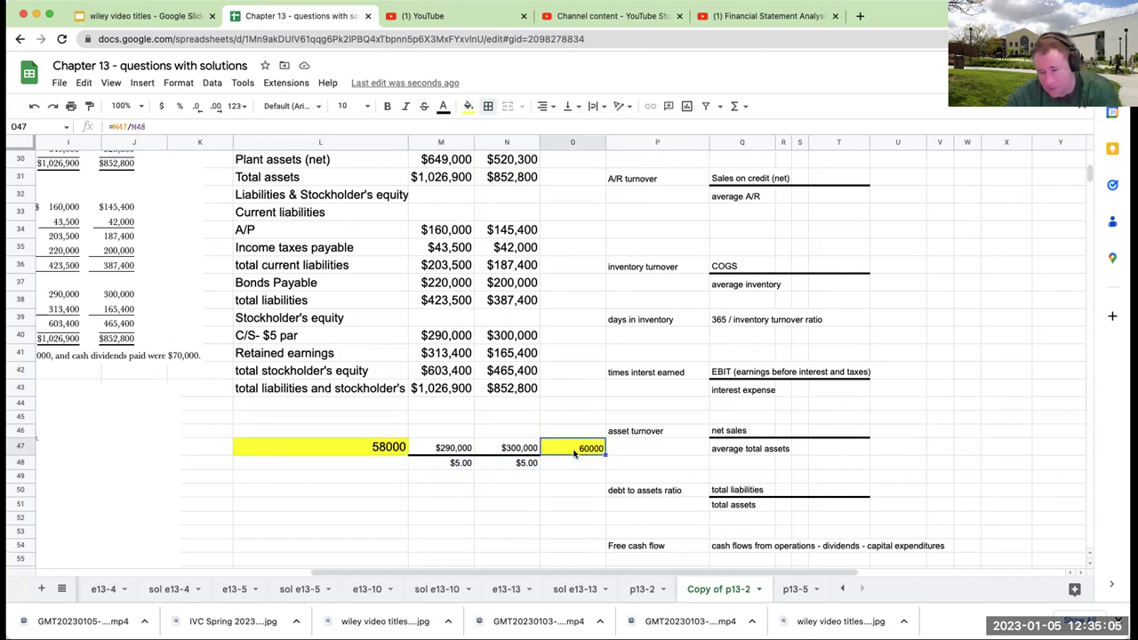
{"action": "scroll", "coordinate": [558, 477], "scroll_direction": "up", "scroll_amount": 10}
{"action": "left_click", "coordinate": [898, 282]}
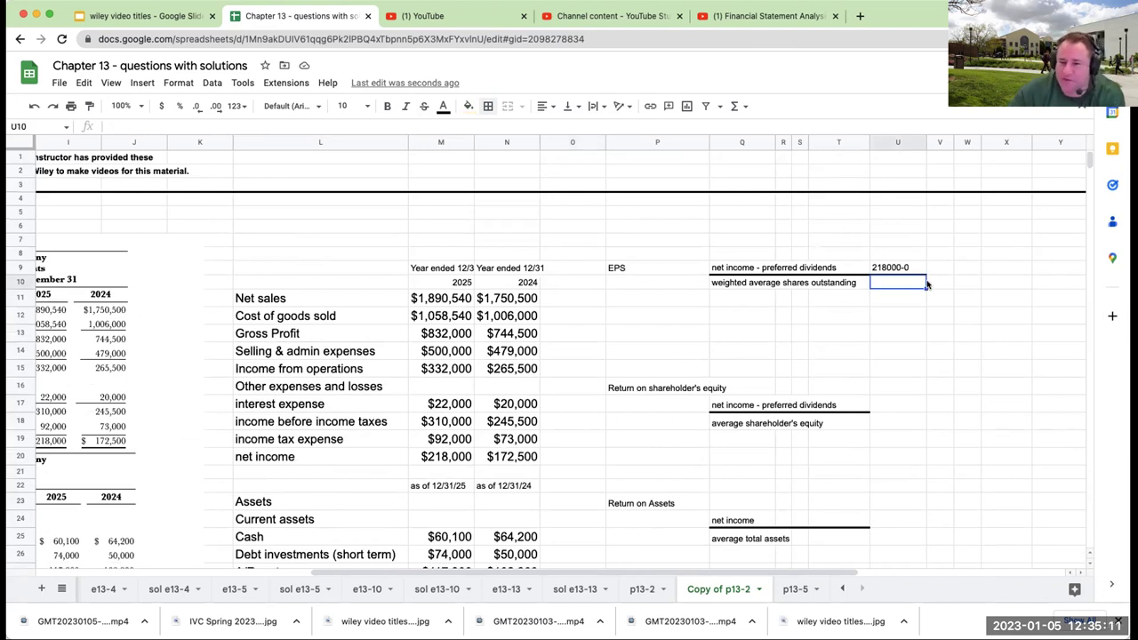
Enter 60000+58000 over a divisor of 2, with a border line between them
{"action": "key", "text": "Down"}
{"action": "key", "text": "Down"}
{"action": "key", "text": "Left"}
{"action": "key", "text": "Left"}
{"action": "key", "text": "Left"}
{"action": "key", "text": "Left"}
{"action": "type", "text": "60000"}
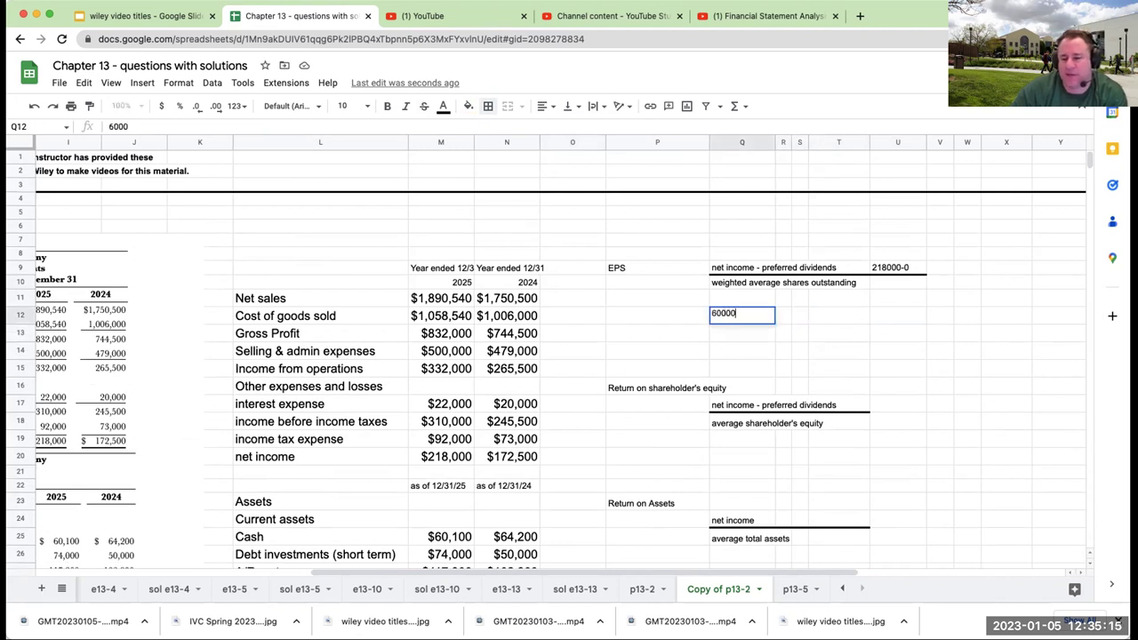
{"action": "type", "text": "+580"}
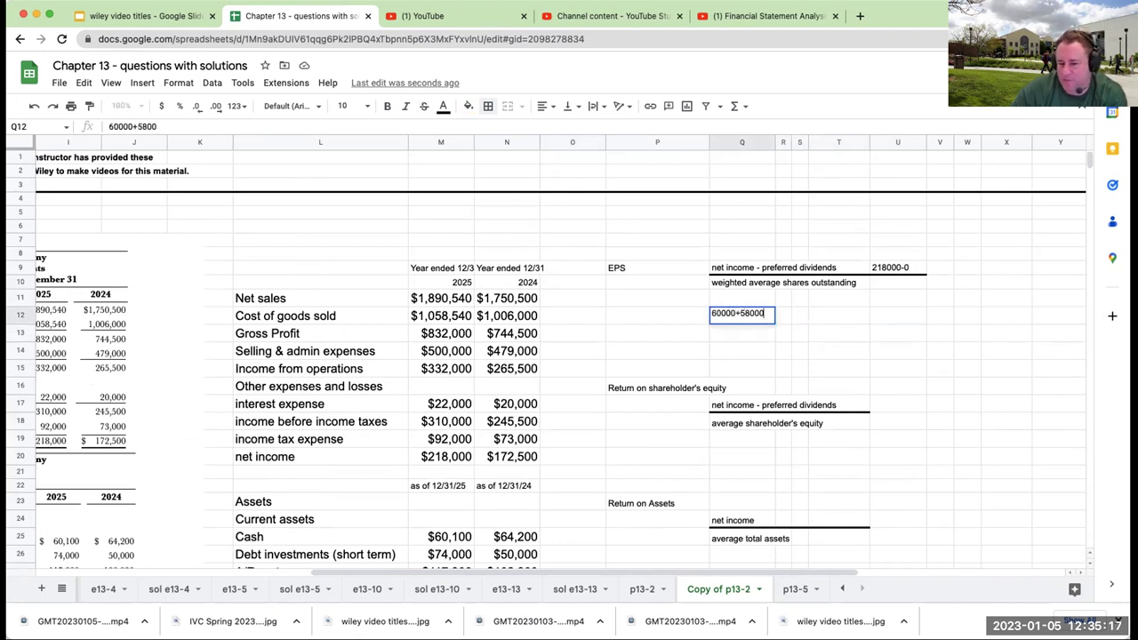
{"action": "type", "text": "00"}
{"action": "key", "text": "Return"}
{"action": "type", "text": "2"}
{"action": "key", "text": "Return"}
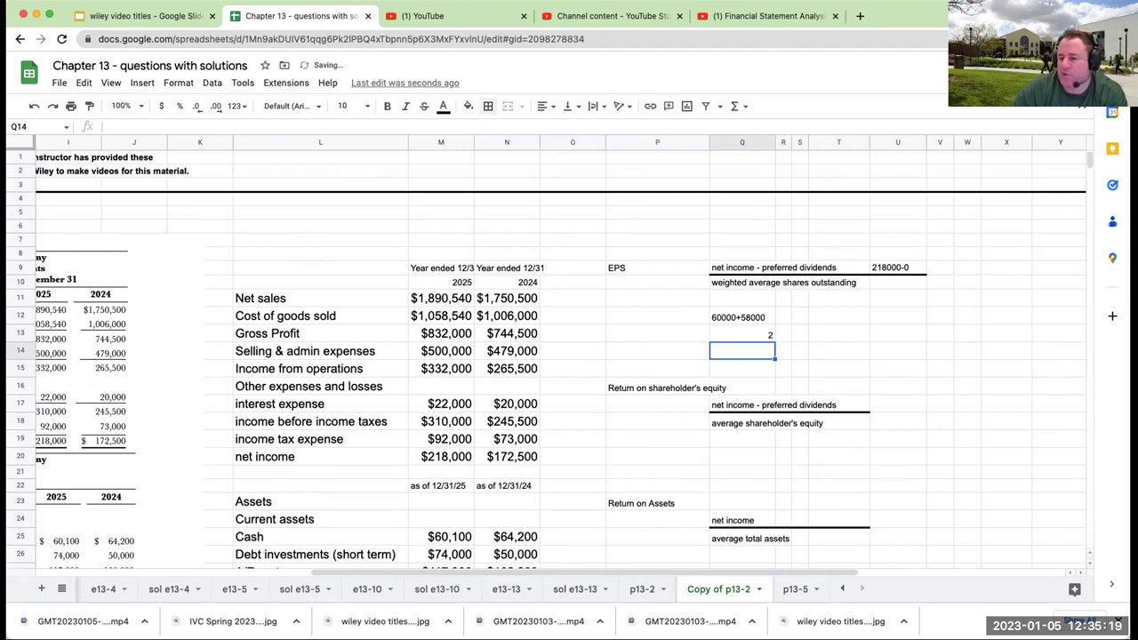
{"action": "left_click", "coordinate": [742, 334]}
{"action": "left_click", "coordinate": [488, 105]}
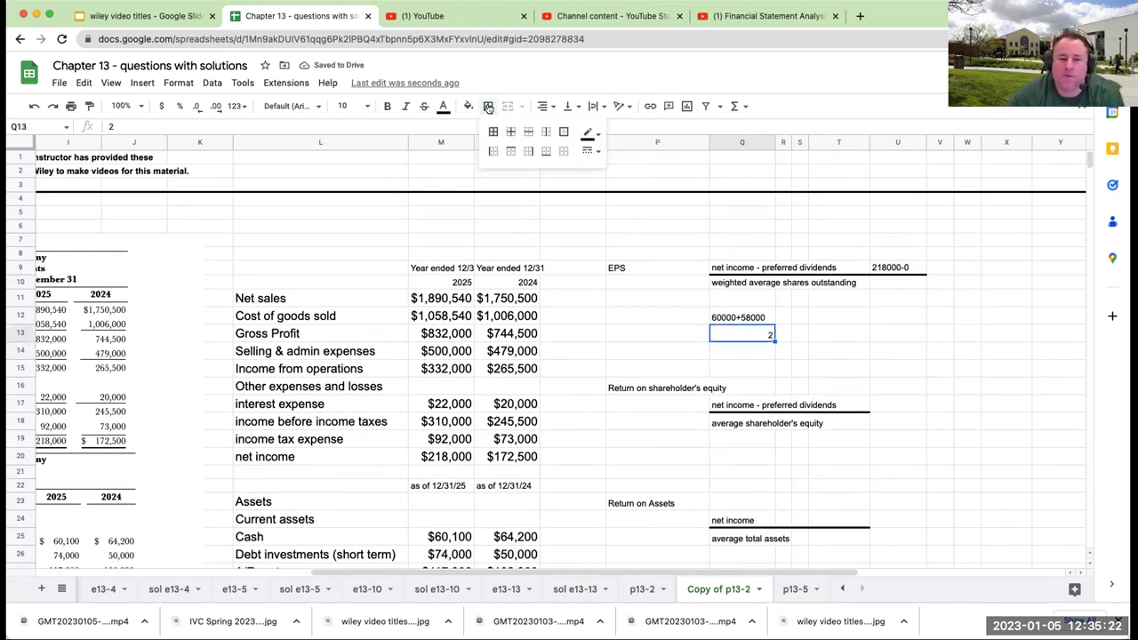
{"action": "left_click", "coordinate": [511, 151]}
{"action": "left_click", "coordinate": [871, 321]}
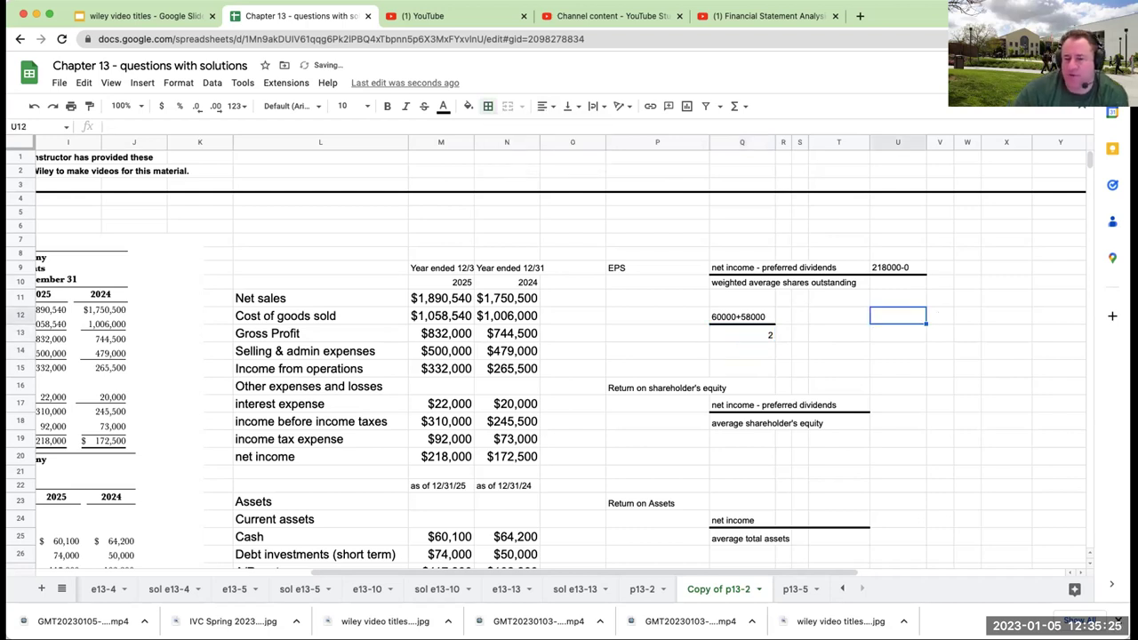
Put 118000 and 2 in T12:T13, average them to 59000 in U12, and link U10
{"action": "left_click", "coordinate": [864, 318]}
{"action": "type", "text": "118000"}
{"action": "key", "text": "Return"}
{"action": "type", "text": "2"}
{"action": "key", "text": "Return"}
{"action": "left_click", "coordinate": [896, 316]}
{"action": "type", "text": "+T12/T13"}
{"action": "key", "text": "Return"}
{"action": "key", "text": "Up"}
{"action": "key", "text": "Up"}
{"action": "key", "text": "Up"}
{"action": "type", "text": "+U12"}
{"action": "key", "text": "Return"}
Compute EPS in X9 as 218000/U10 and format it as currency, showing $3.69
{"action": "key", "text": "Up"}
{"action": "key", "text": "Up"}
{"action": "key", "text": "Right"}
{"action": "key", "text": "Right"}
{"action": "key", "text": "Right"}
{"action": "type", "text": "+W9"}
{"action": "key", "text": "Escape"}
{"action": "type", "text": "218000"}
{"action": "key", "text": "Escape"}
{"action": "type", "text": "+218000/"}
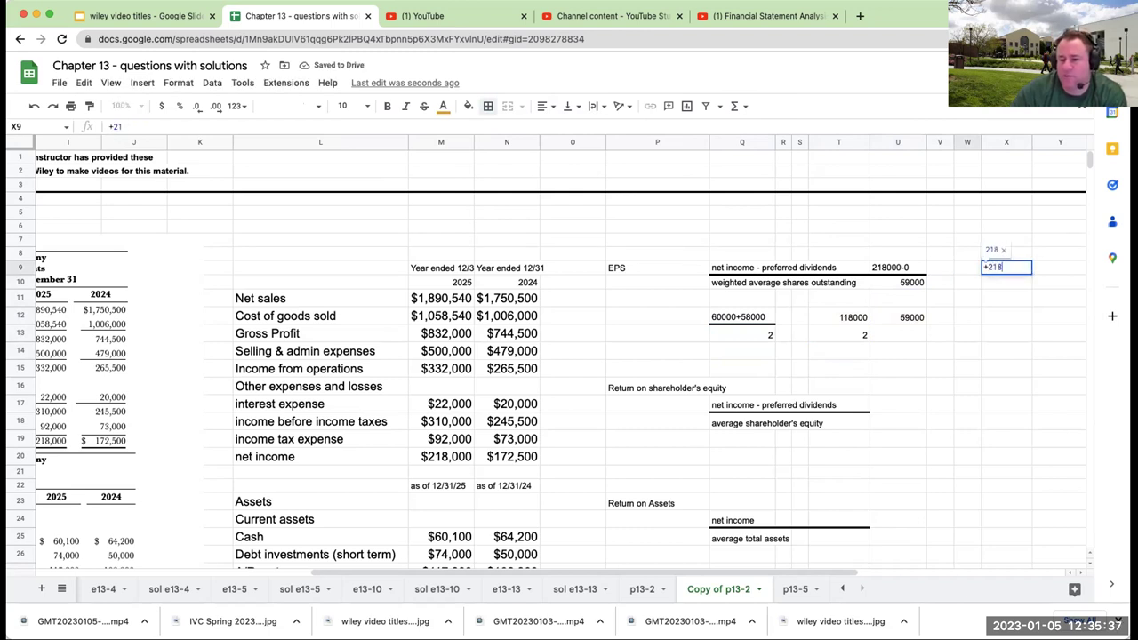
{"action": "key", "text": "Left"}
{"action": "key", "text": "Left"}
{"action": "key", "text": "Left"}
{"action": "key", "text": "Down"}
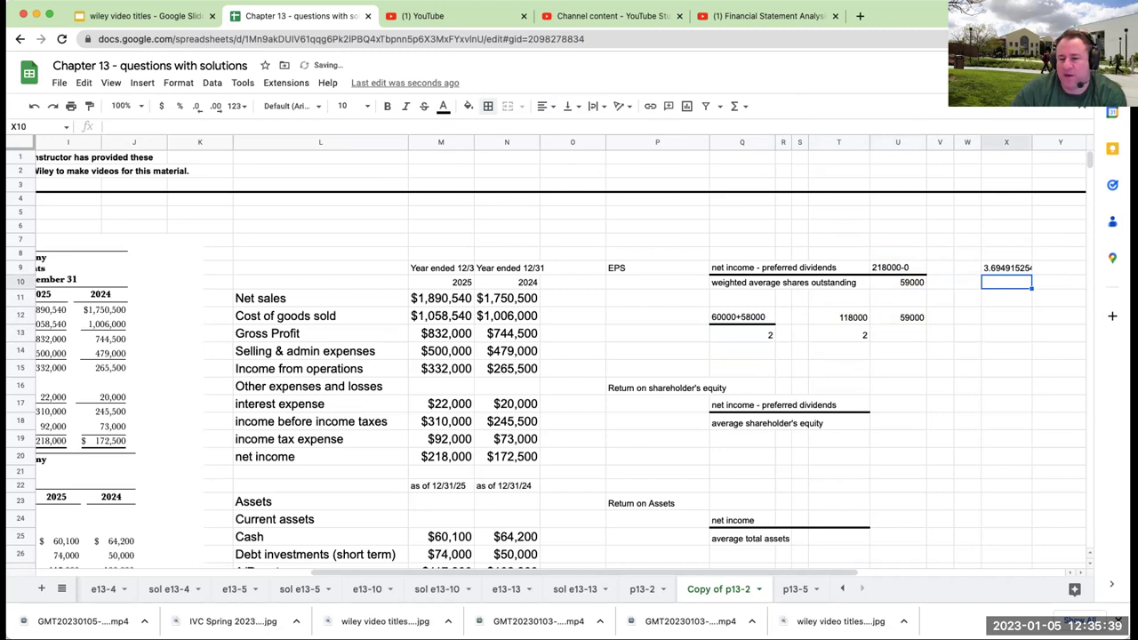
{"action": "key", "text": "Return"}
{"action": "key", "text": "Up"}
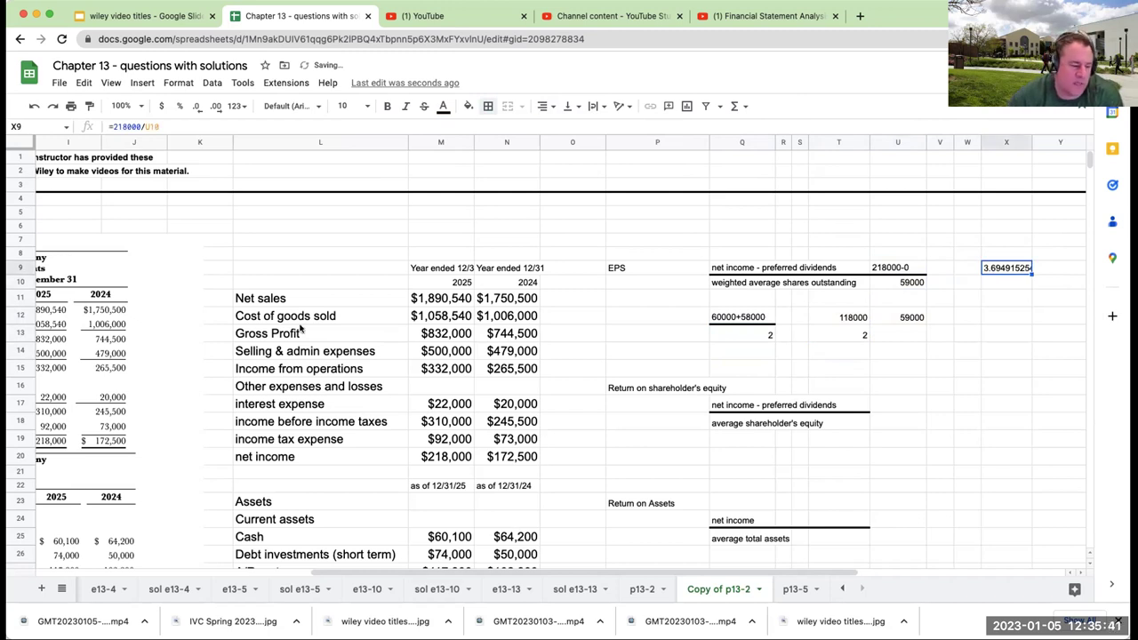
{"action": "left_click", "coordinate": [161, 105]}
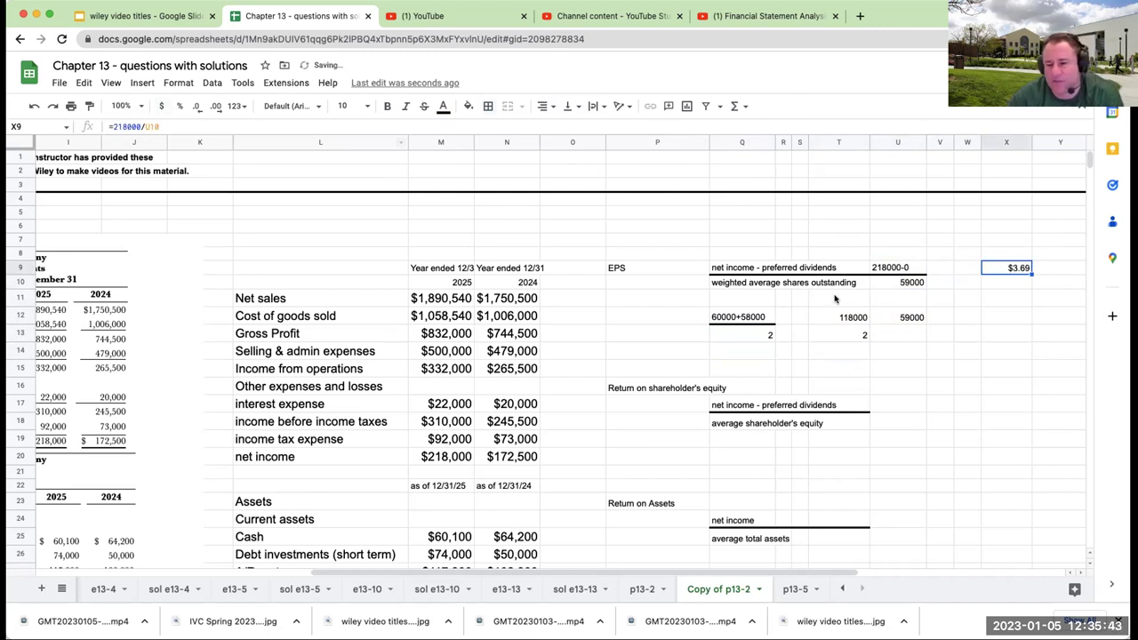
{"action": "left_click", "coordinate": [1045, 269]}
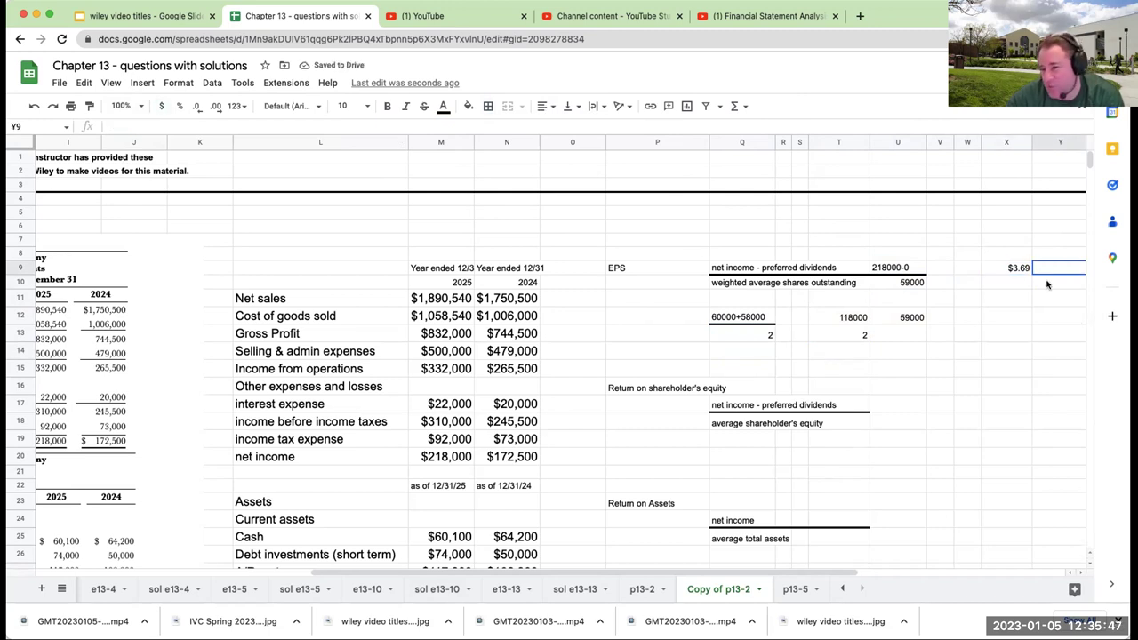
Reference U9 as the return on equity numerator in U17 and add a border above U18
{"action": "left_click", "coordinate": [757, 405]}
{"action": "key", "text": "Right"}
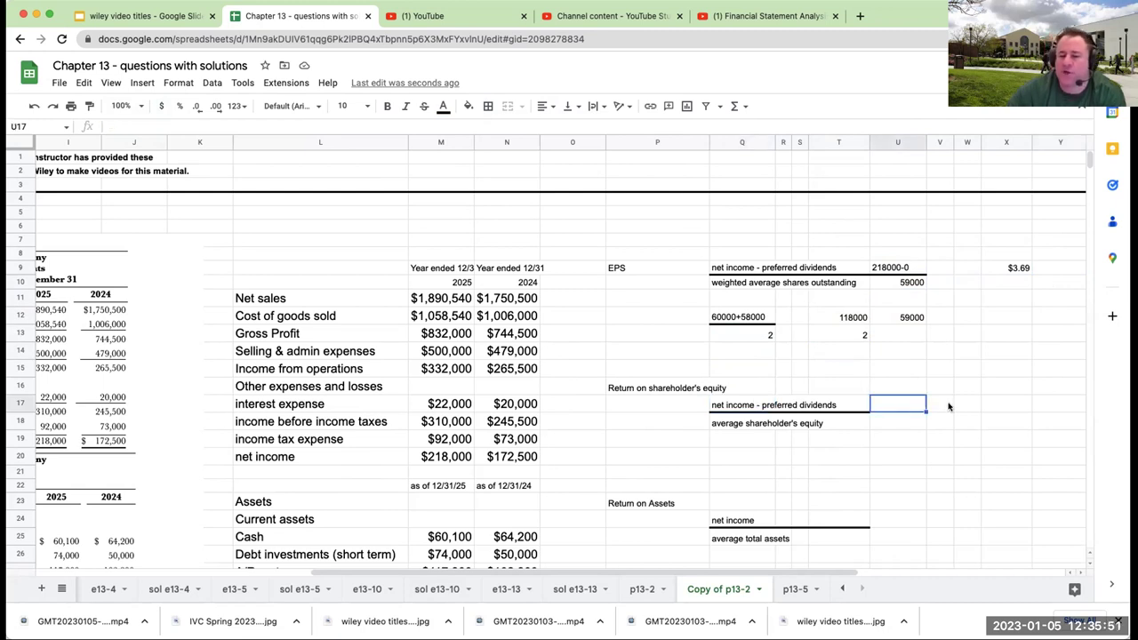
{"action": "type", "text": "="}
{"action": "key", "text": "Up"}
{"action": "key", "text": "Up"}
{"action": "key", "text": "Up"}
{"action": "key", "text": "Up"}
{"action": "key", "text": "Up"}
{"action": "key", "text": "Up"}
{"action": "key", "text": "Up"}
{"action": "key", "text": "Up"}
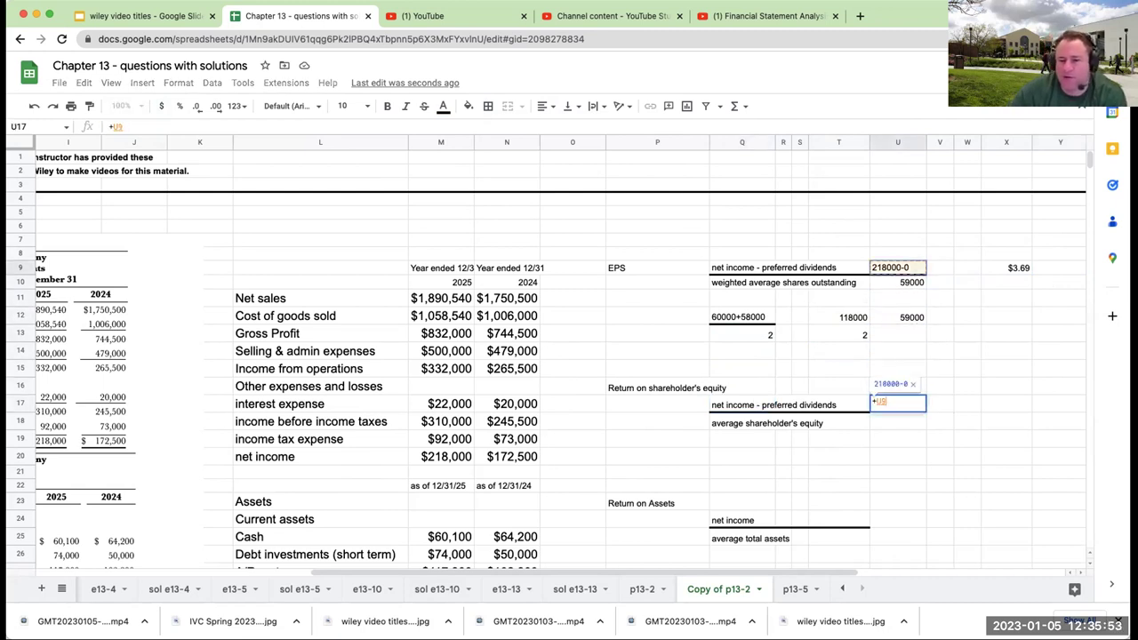
{"action": "key", "text": "Return"}
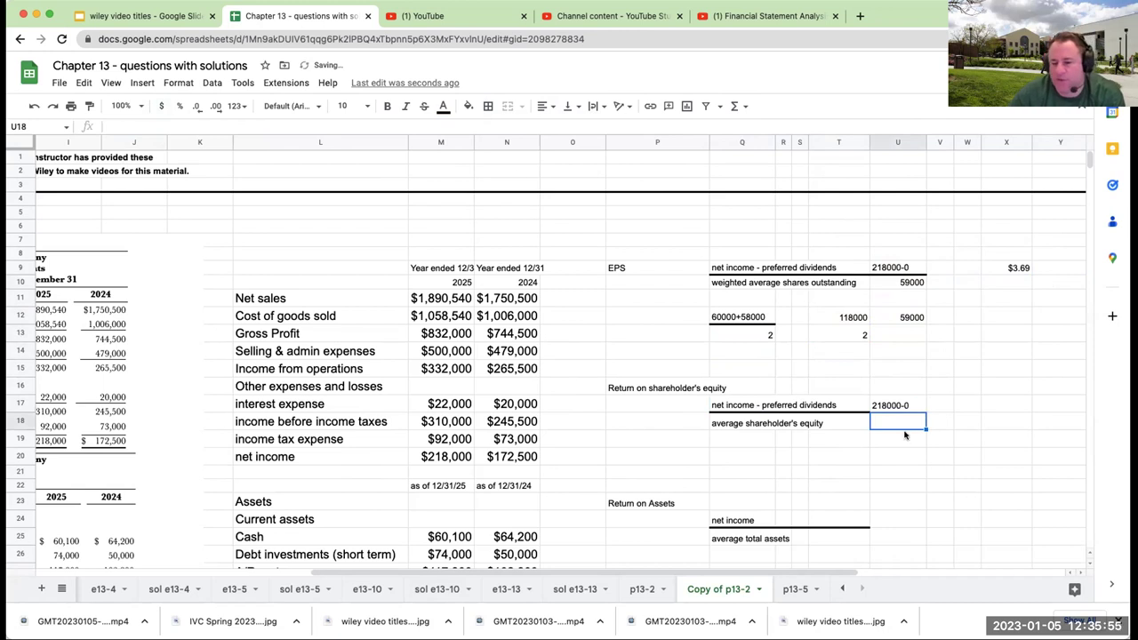
{"action": "left_click", "coordinate": [488, 106]}
{"action": "left_click", "coordinate": [509, 149]}
Add the labels 'shares' in L46 and 'shareholder's equity- average' in L50
{"action": "scroll", "coordinate": [796, 444], "scroll_direction": "down", "scroll_amount": 10}
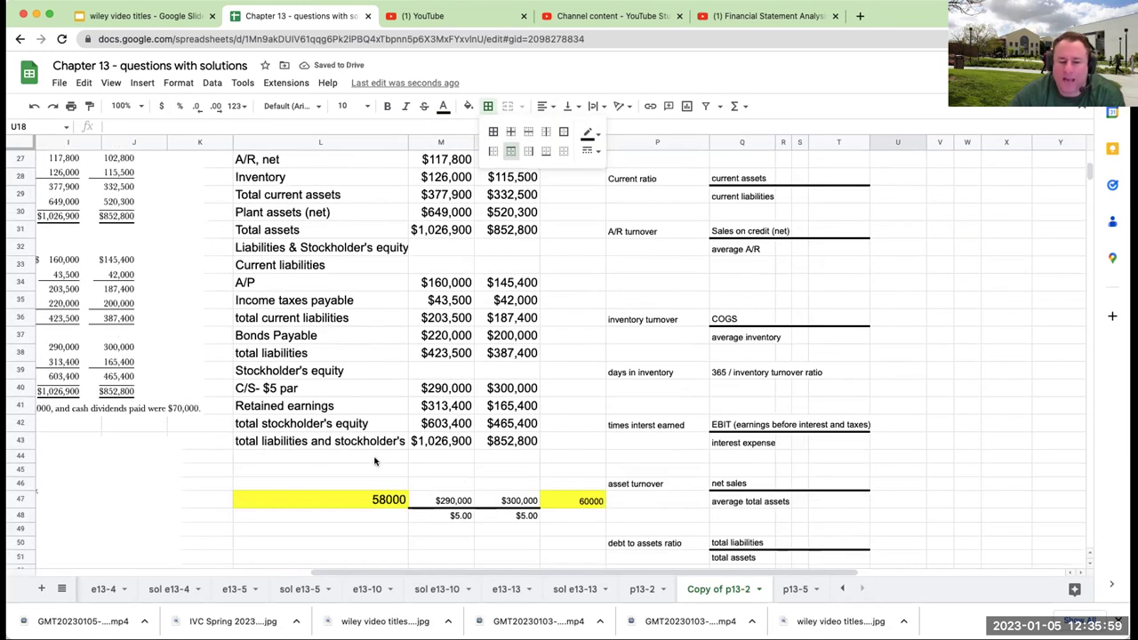
{"action": "left_click", "coordinate": [316, 531]}
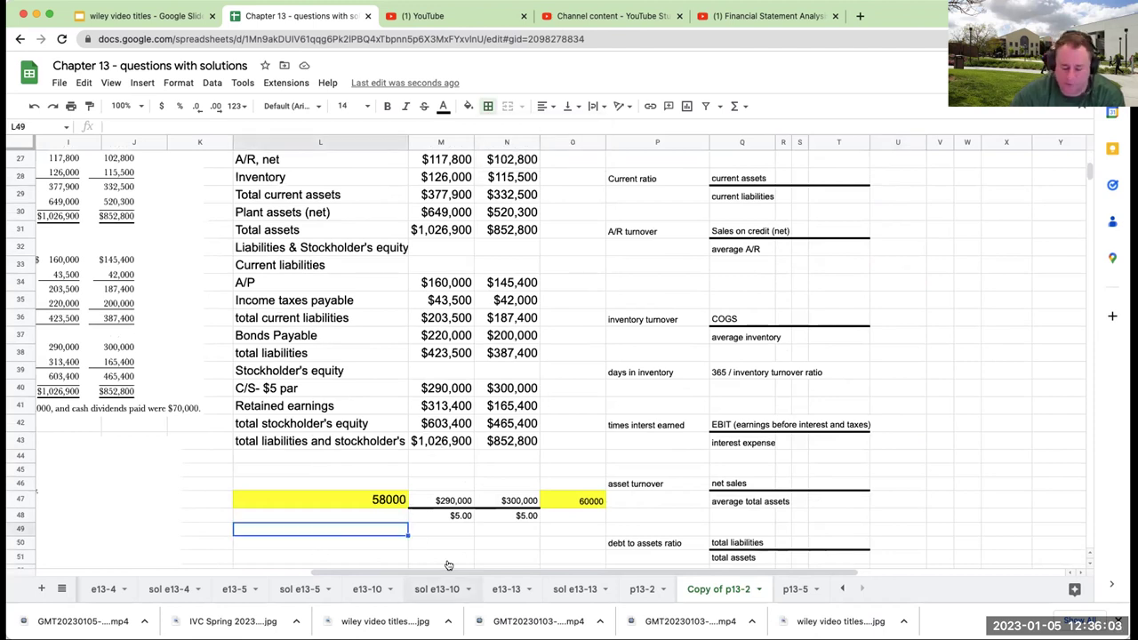
{"action": "key", "text": "Up"}
{"action": "key", "text": "Up"}
{"action": "key", "text": "Up"}
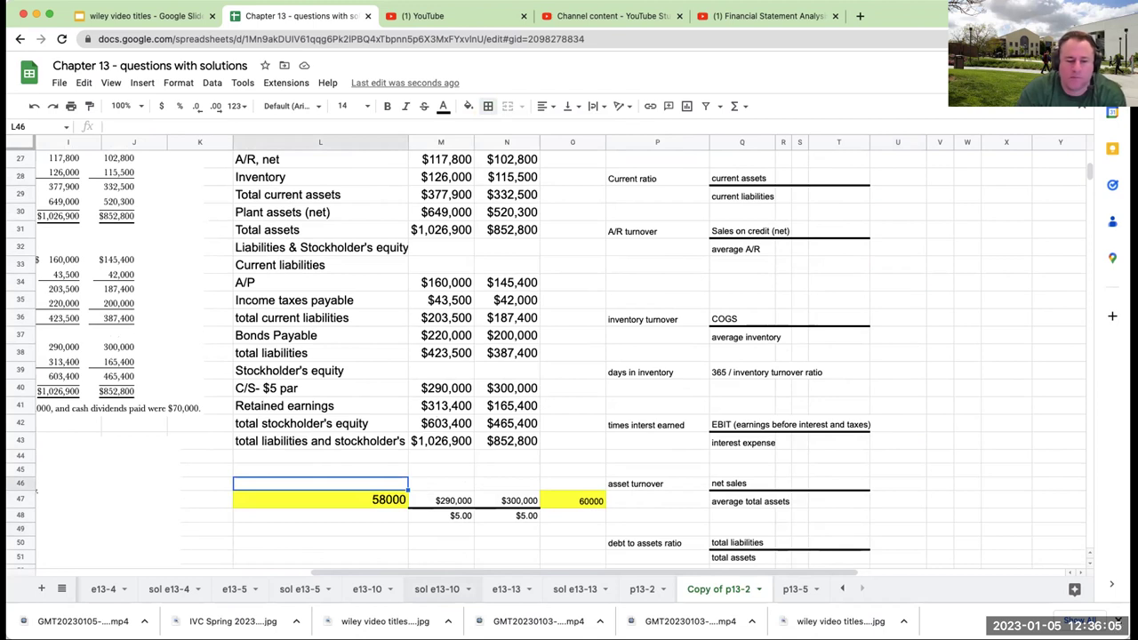
{"action": "type", "text": "shares"}
{"action": "key", "text": "Return"}
{"action": "key", "text": "Down"}
{"action": "key", "text": "Down"}
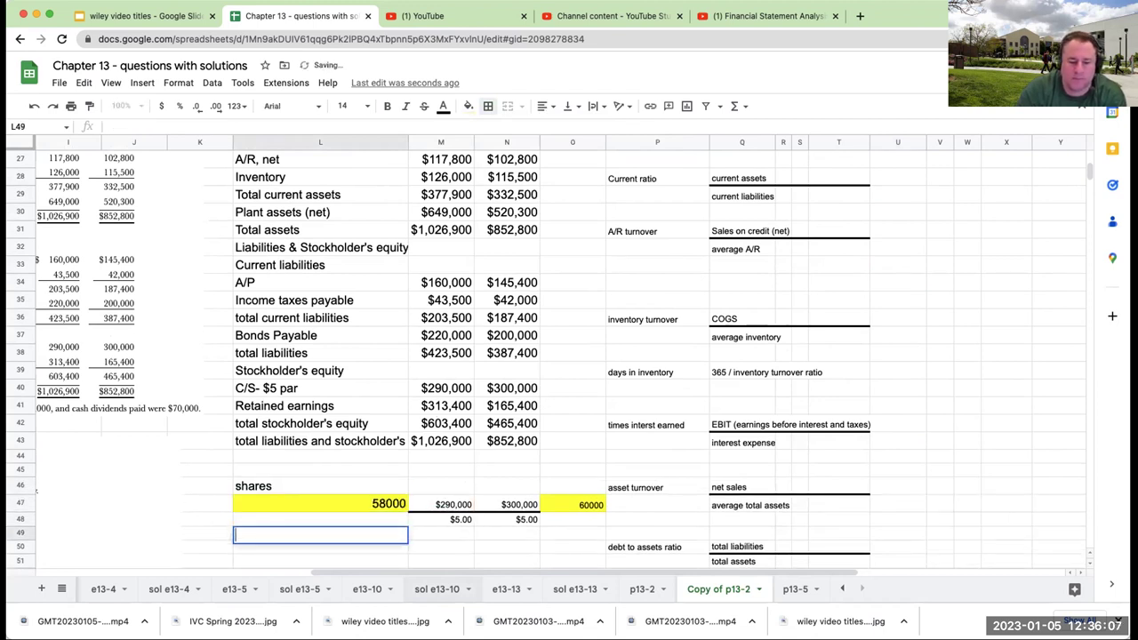
{"action": "key", "text": "Down"}
{"action": "type", "text": "shareholder'"}
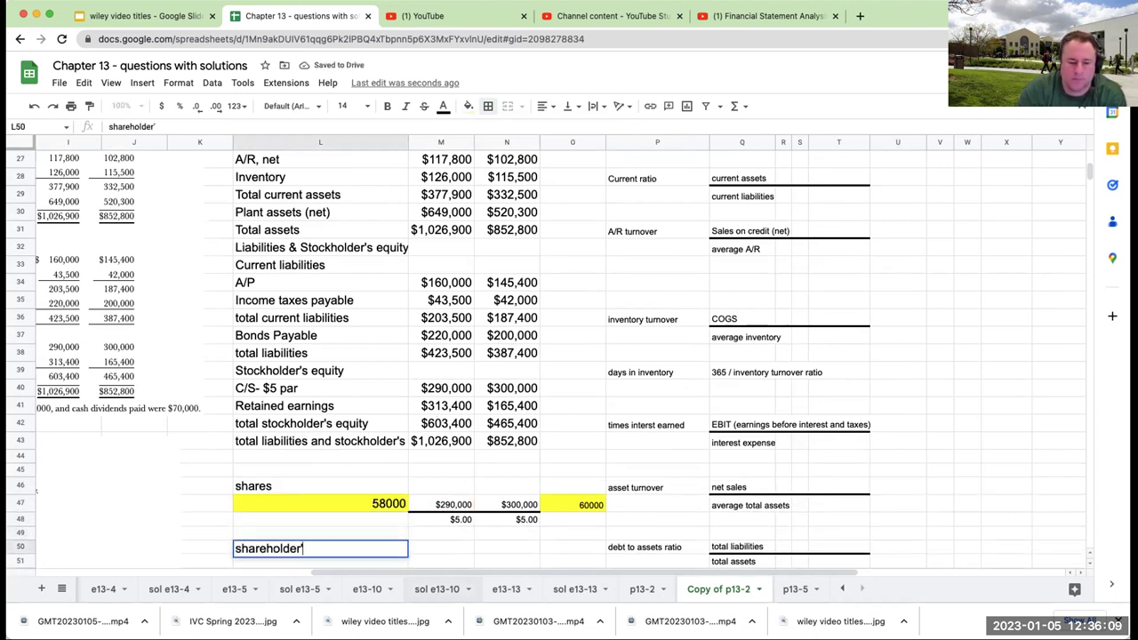
{"action": "type", "text": "s equity- average"}
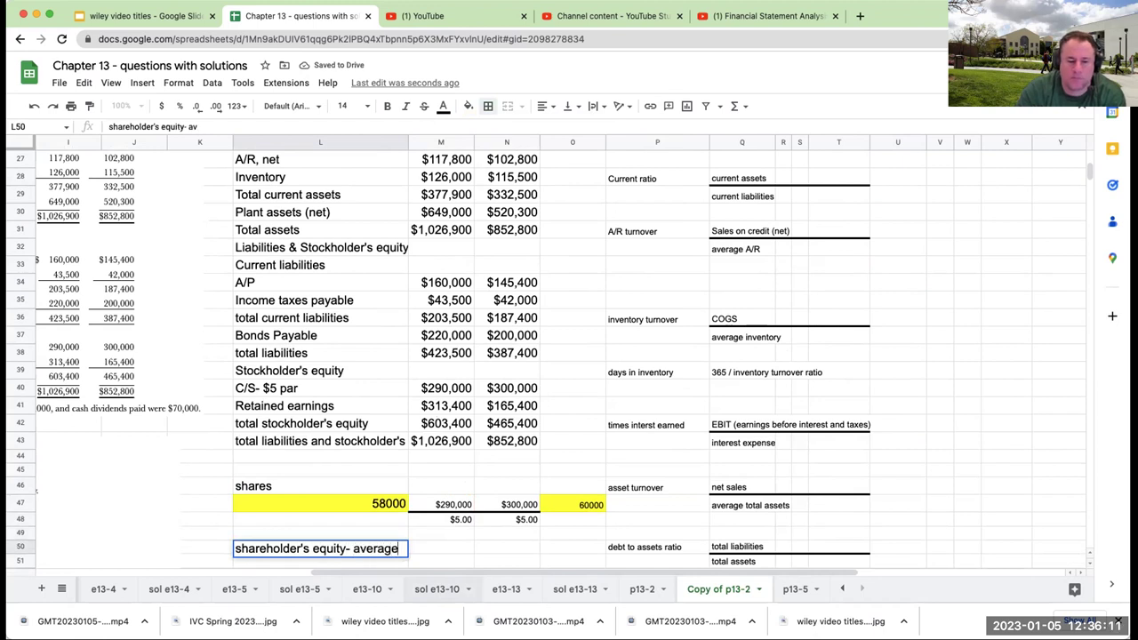
{"action": "key", "text": "Return"}
Bring the 2025 ($603,400) and 2024 ($465,400) equity totals into row 51
{"action": "key", "text": "Right"}
{"action": "type", "text": "+"}
{"action": "key", "text": "Up"}
{"action": "key", "text": "Up"}
{"action": "key", "text": "Up"}
{"action": "key", "text": "Up"}
{"action": "key", "text": "Up"}
{"action": "key", "text": "Up"}
{"action": "key", "text": "Up"}
{"action": "key", "text": "Up"}
{"action": "key", "text": "Up"}
{"action": "key", "text": "Return"}
{"action": "key", "text": "Right"}
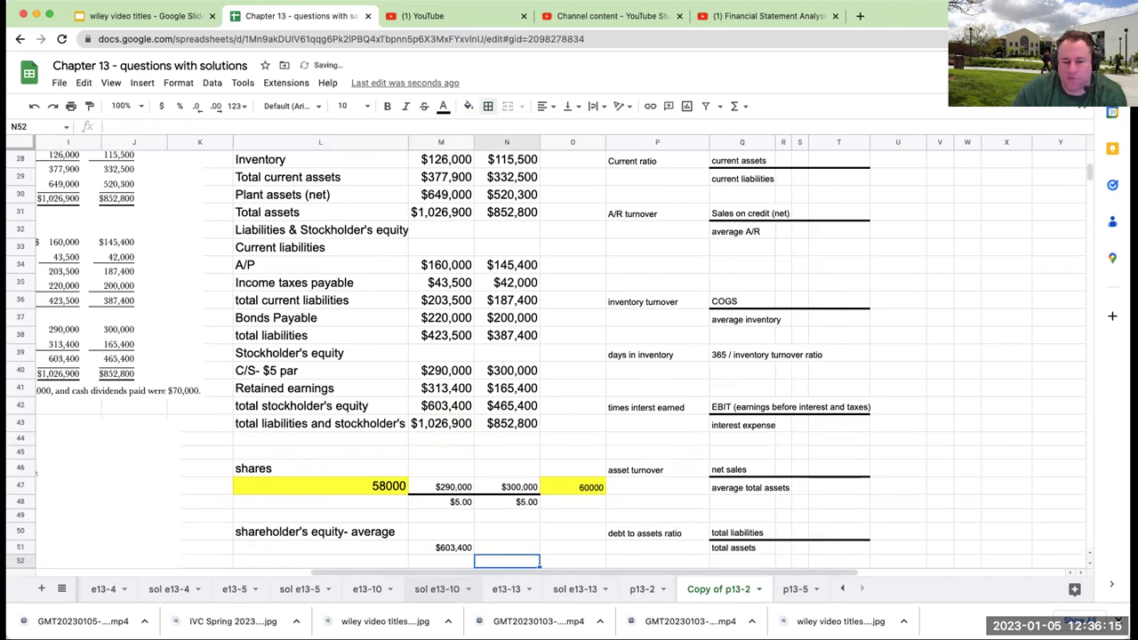
{"action": "key", "text": "Up"}
{"action": "type", "text": "+"}
{"action": "key", "text": "Up"}
{"action": "key", "text": "Up"}
{"action": "key", "text": "Up"}
{"action": "key", "text": "Up"}
{"action": "key", "text": "Up"}
{"action": "key", "text": "Up"}
{"action": "key", "text": "Up"}
{"action": "key", "text": "Up"}
{"action": "key", "text": "Up"}
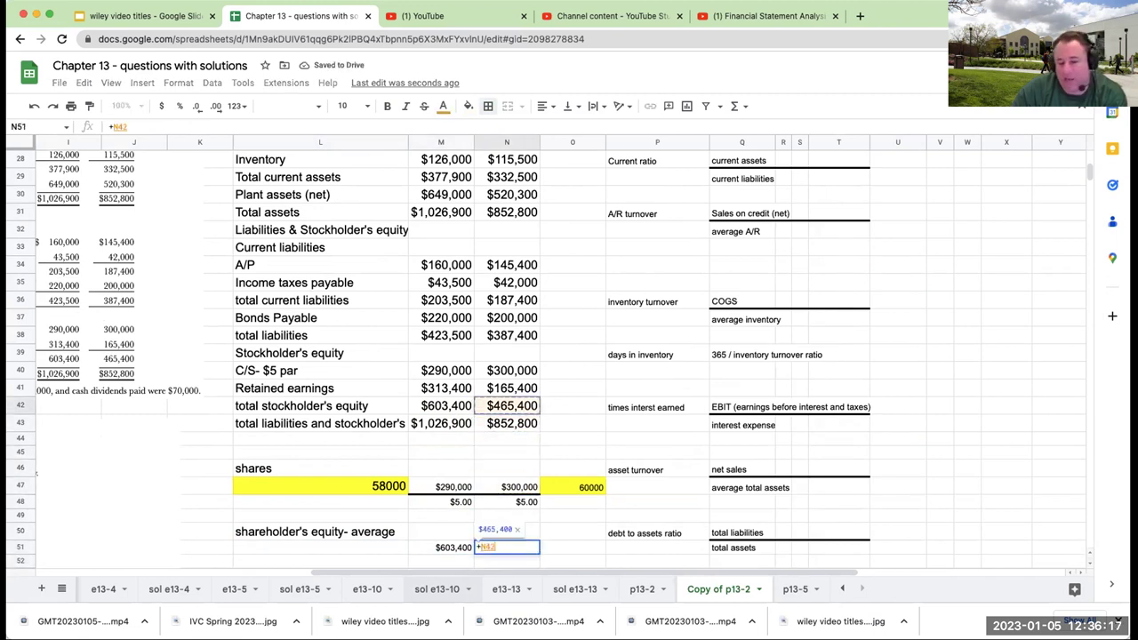
{"action": "key", "text": "Return"}
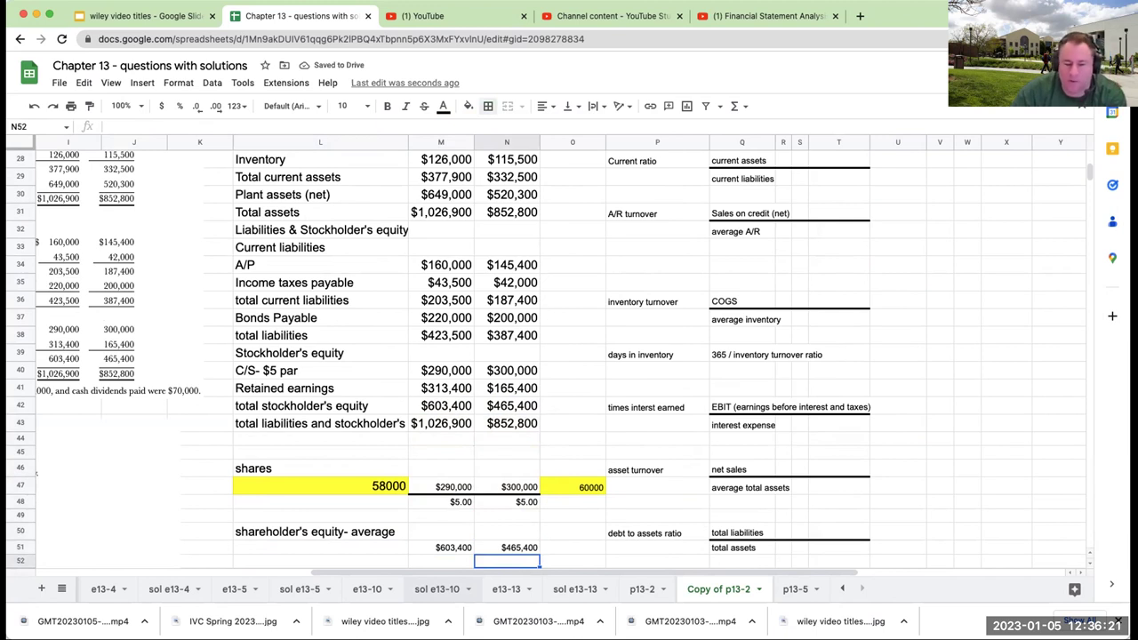
Sum the two equity totals to $1,068,800 and enter 2 below as the divisor
{"action": "key", "text": "Up"}
{"action": "key", "text": "Right"}
{"action": "type", "text": "+"}
{"action": "key", "text": "Left"}
{"action": "key", "text": "Left"}
{"action": "type", "text": "+"}
{"action": "key", "text": "Left"}
{"action": "key", "text": "Return"}
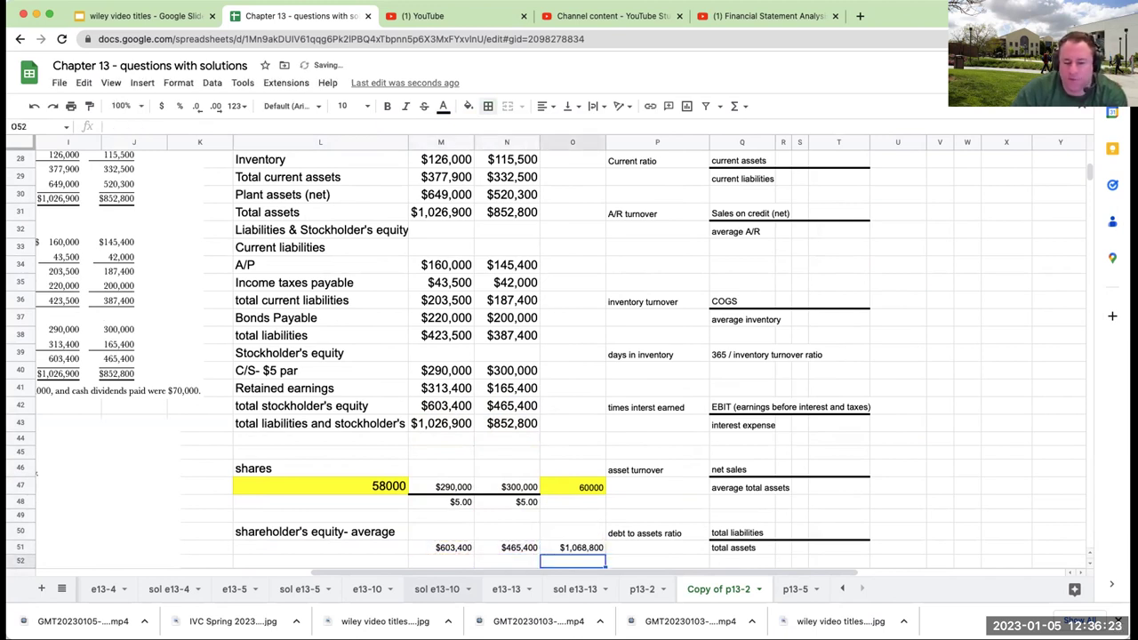
{"action": "type", "text": "2"}
{"action": "key", "text": "Return"}
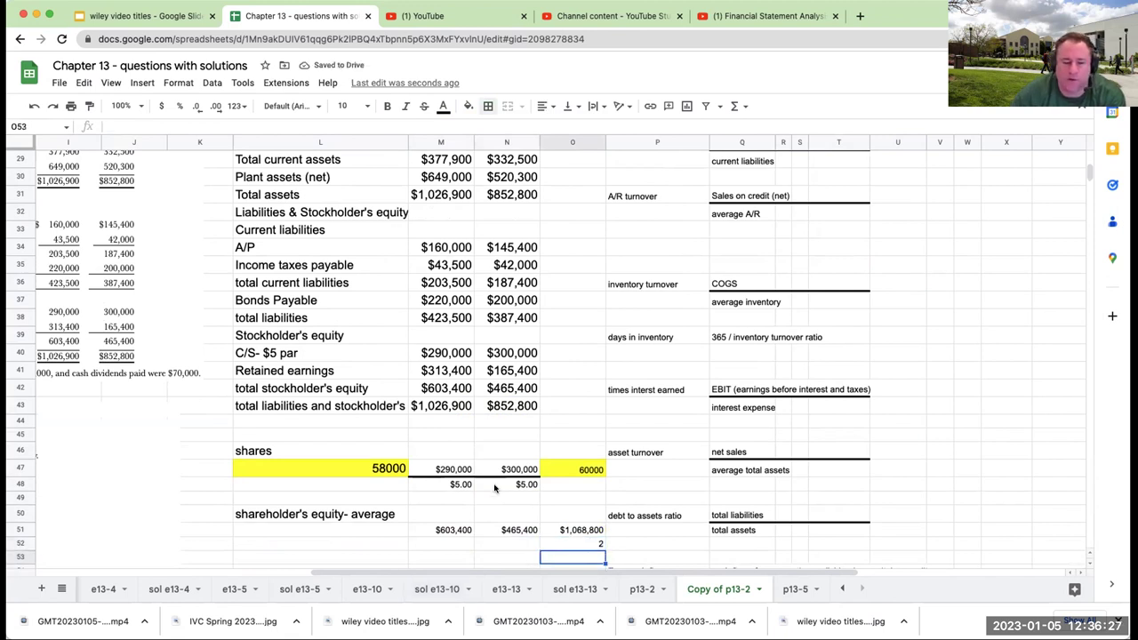
Move the equity block one column left, border row 52, and enter =N51/N52 for $534,400
{"action": "left_click_drag", "start_coordinate": [454, 531], "coordinate": [569, 542]}
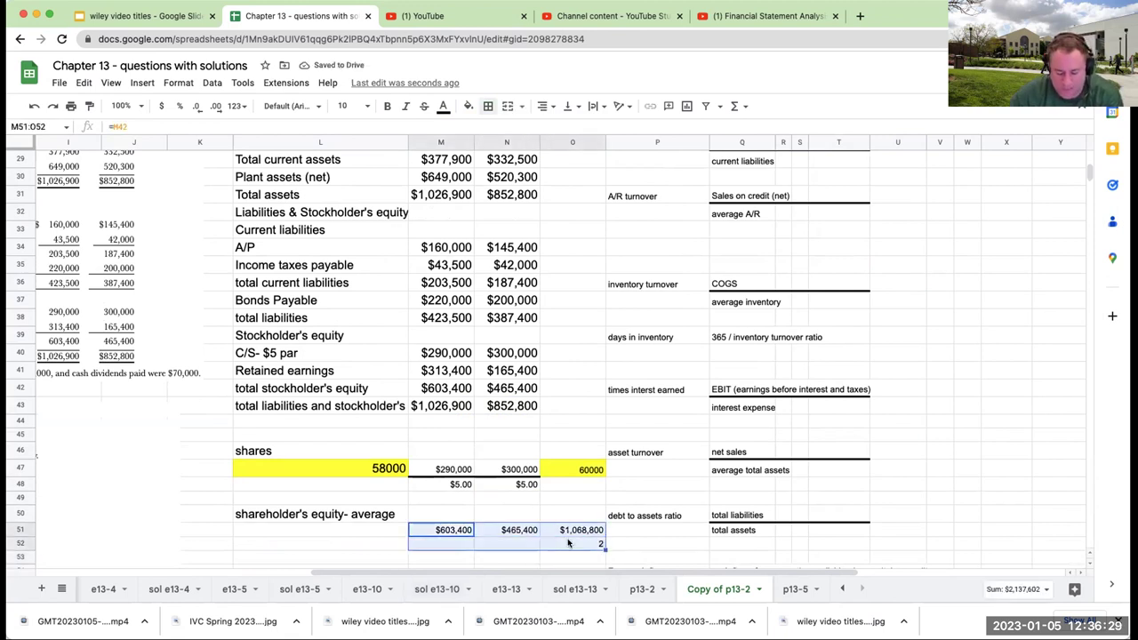
{"action": "key", "text": "ctrl+x"}
{"action": "left_click", "coordinate": [373, 531]}
{"action": "key", "text": "ctrl+v"}
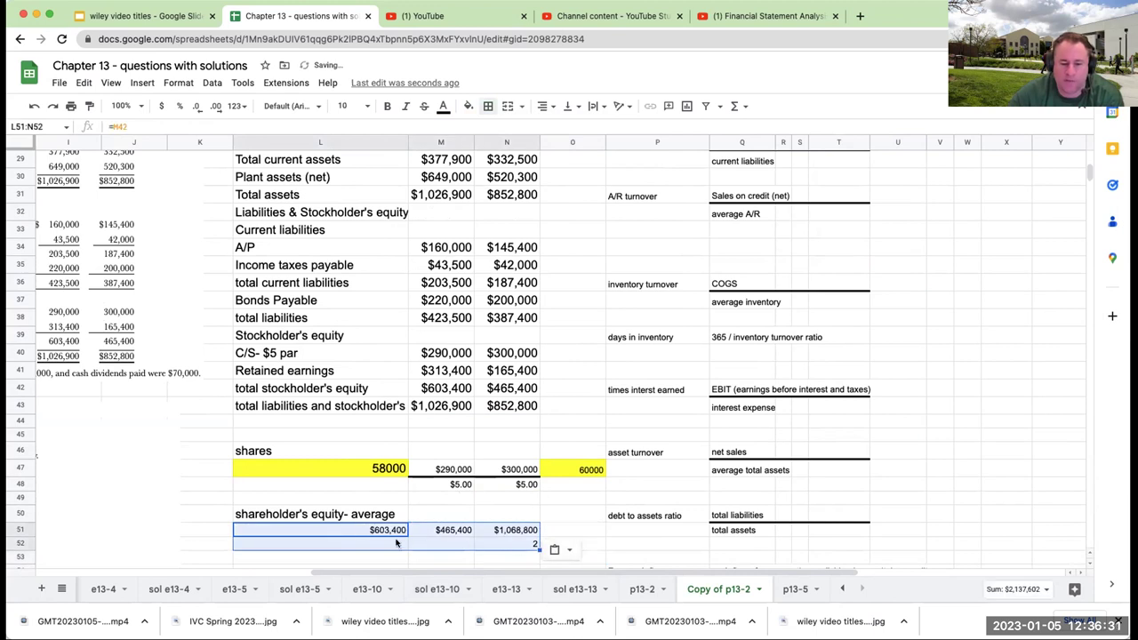
{"action": "left_click_drag", "start_coordinate": [396, 543], "coordinate": [480, 538]}
{"action": "left_click", "coordinate": [488, 105]}
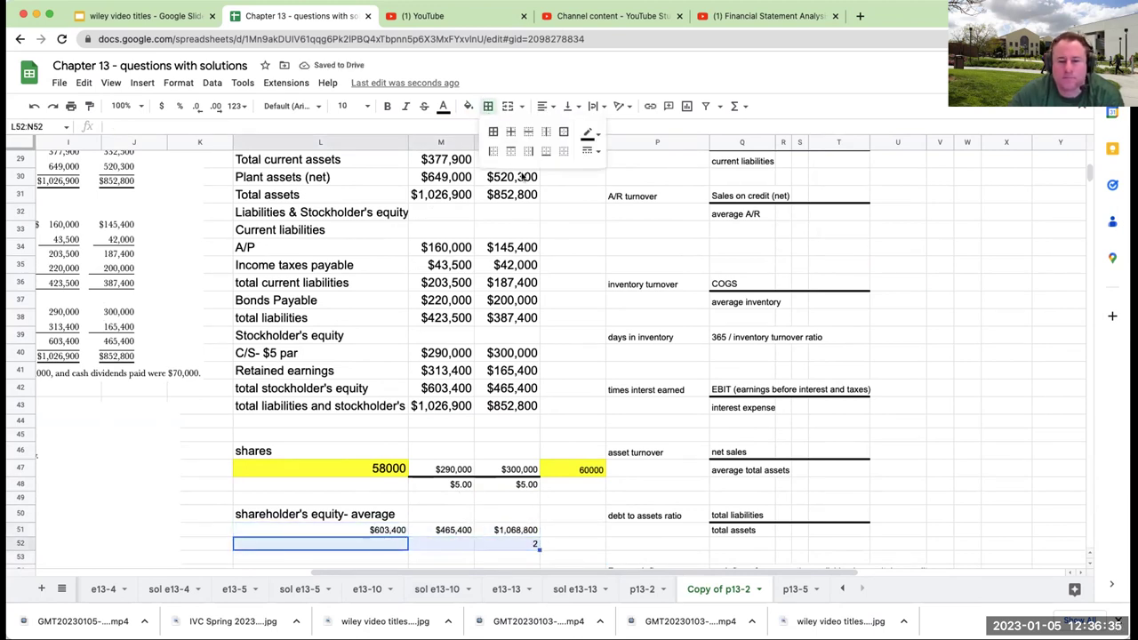
{"action": "left_click", "coordinate": [510, 151]}
{"action": "left_click", "coordinate": [552, 529]}
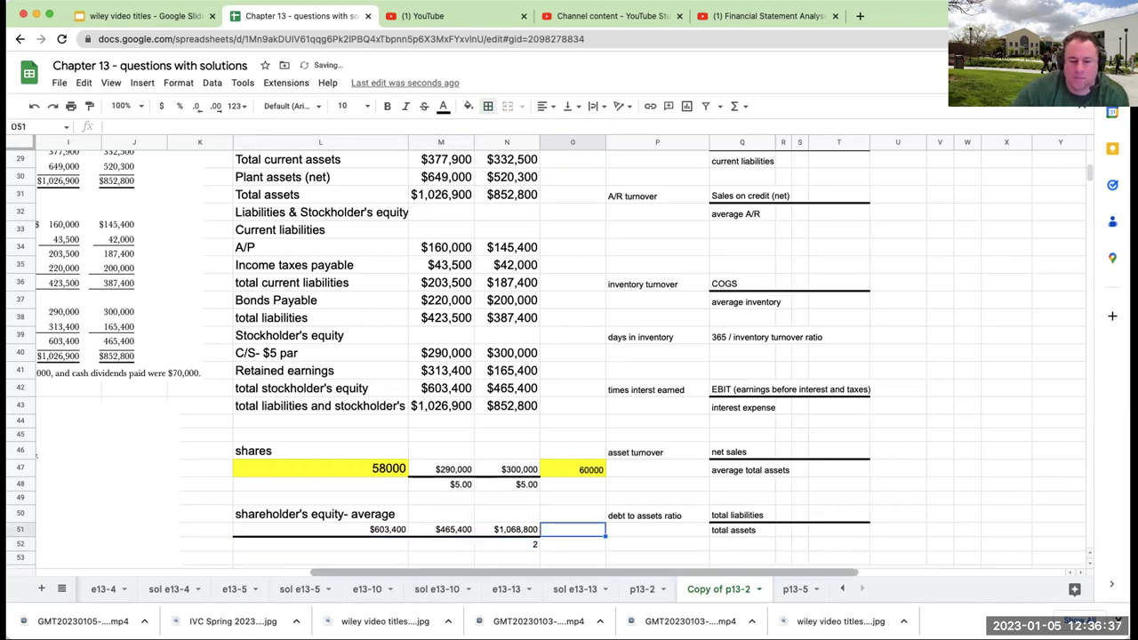
{"action": "type", "text": "=N51/N52"}
{"action": "key", "text": "Return"}
{"action": "key", "text": "Up"}
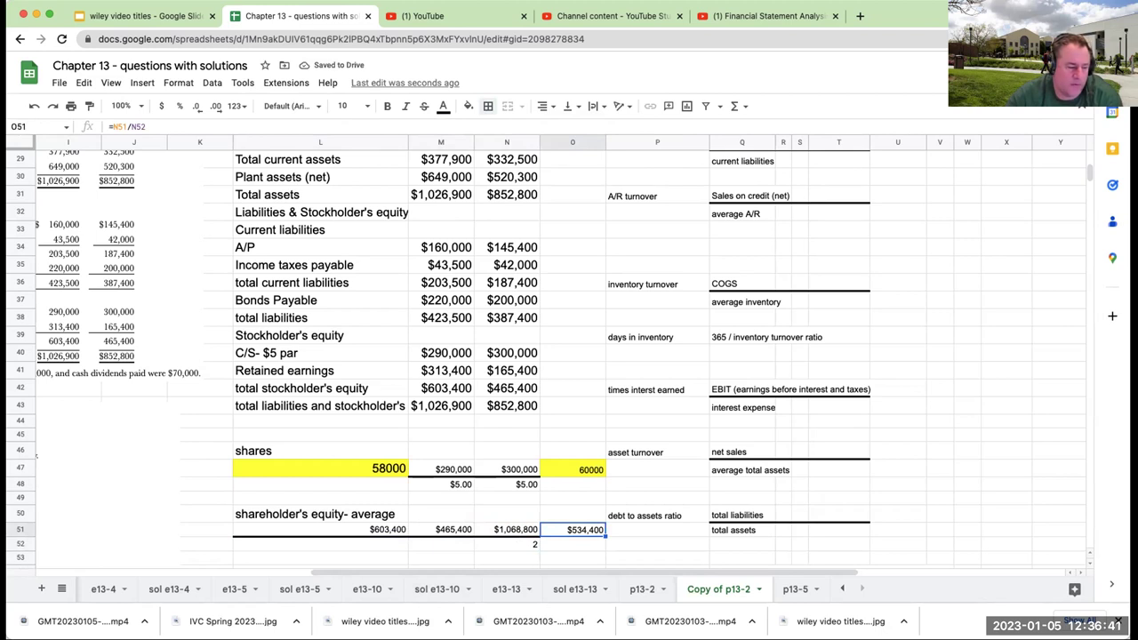
Link U18 to the $534,400 average equity with =O51 as the ROE denominator
{"action": "scroll", "coordinate": [640, 529], "scroll_direction": "up", "scroll_amount": 5}
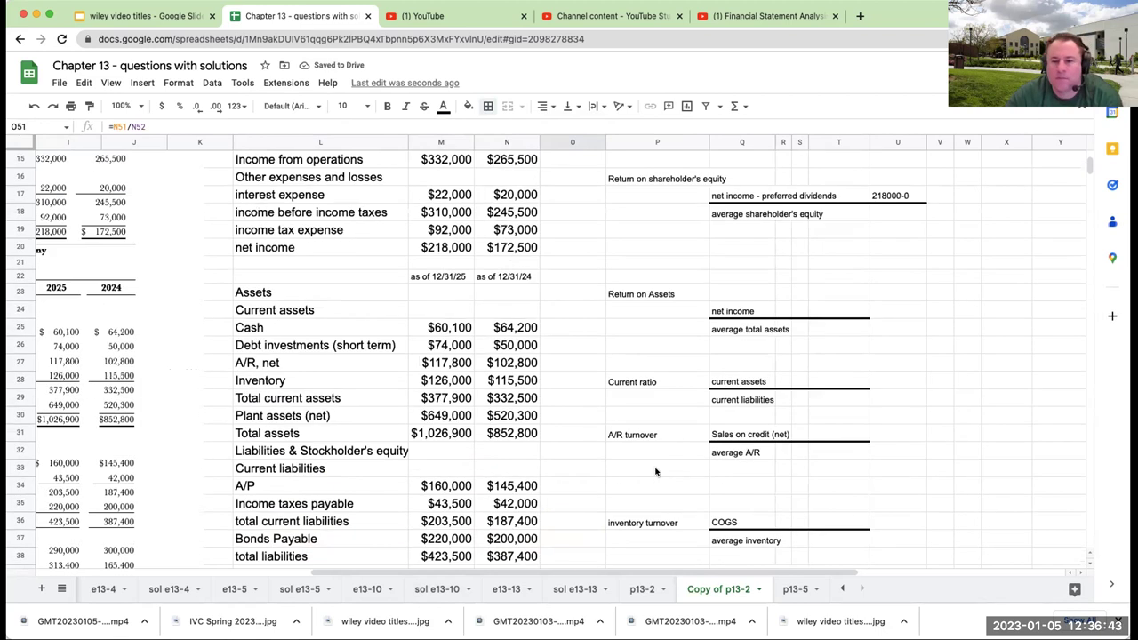
{"action": "left_click", "coordinate": [910, 216]}
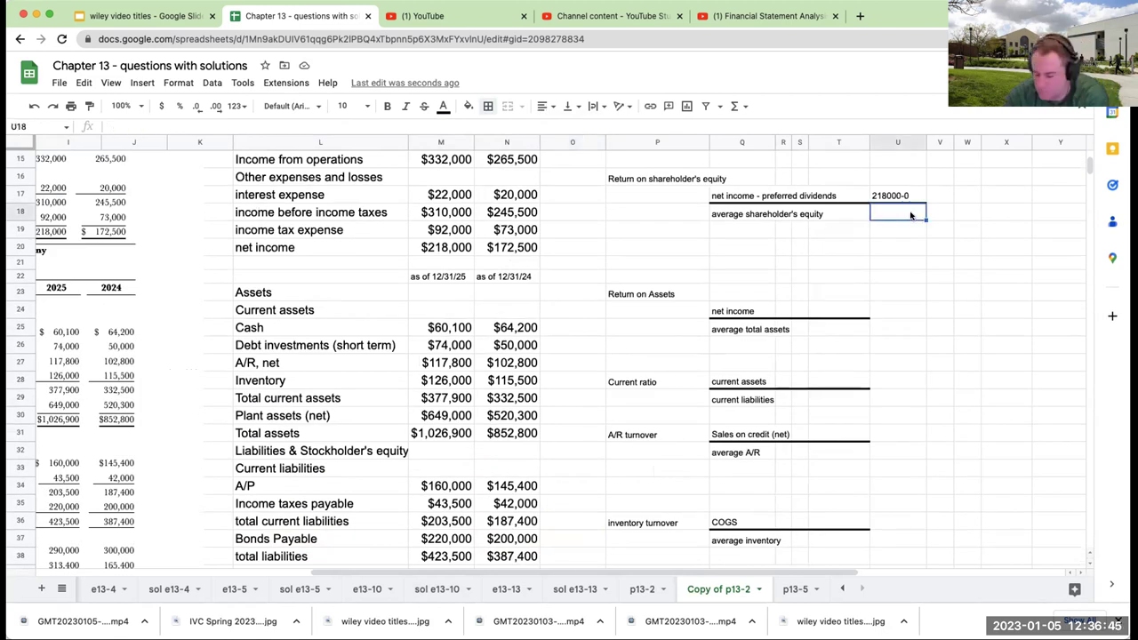
{"action": "type", "text": "="}
{"action": "scroll", "coordinate": [546, 358], "scroll_direction": "down", "scroll_amount": 10}
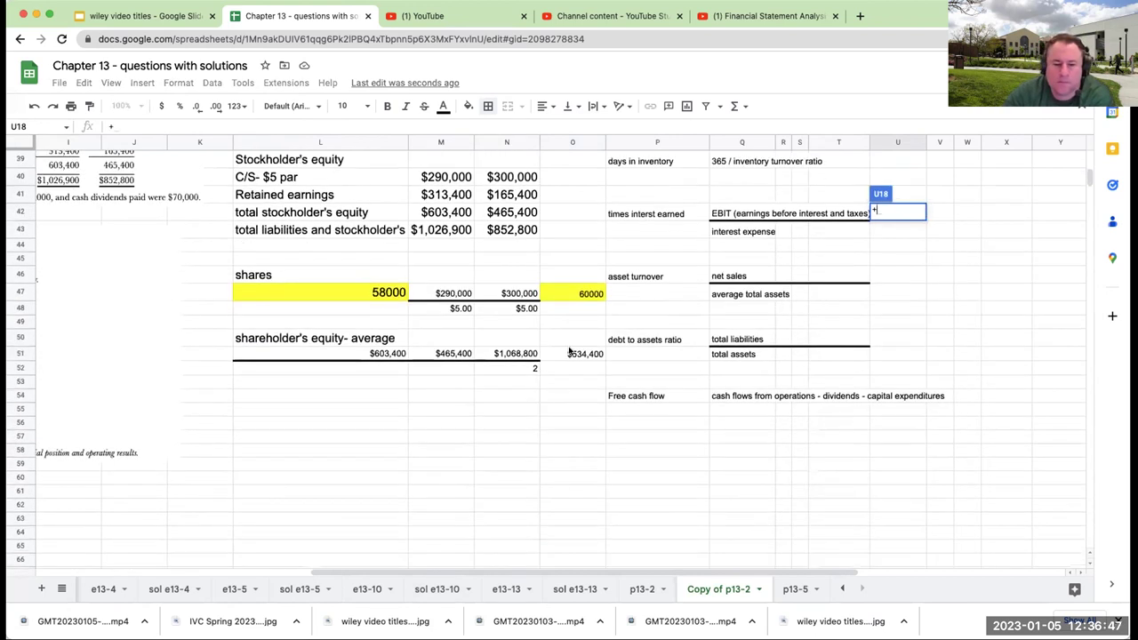
{"action": "left_click", "coordinate": [578, 356]}
{"action": "key", "text": "Return"}
{"action": "scroll", "coordinate": [668, 386], "scroll_direction": "up", "scroll_amount": 6}
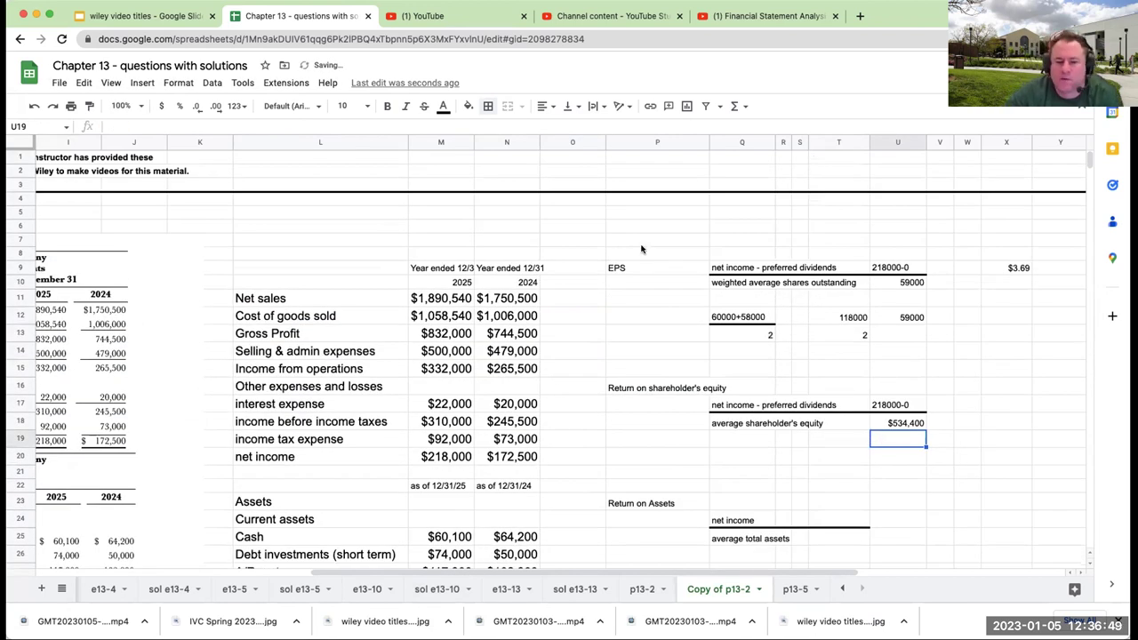
Set the ratio notes section P7:Y58 to font size 14
{"action": "left_click_drag", "start_coordinate": [640, 246], "coordinate": [1058, 560]}
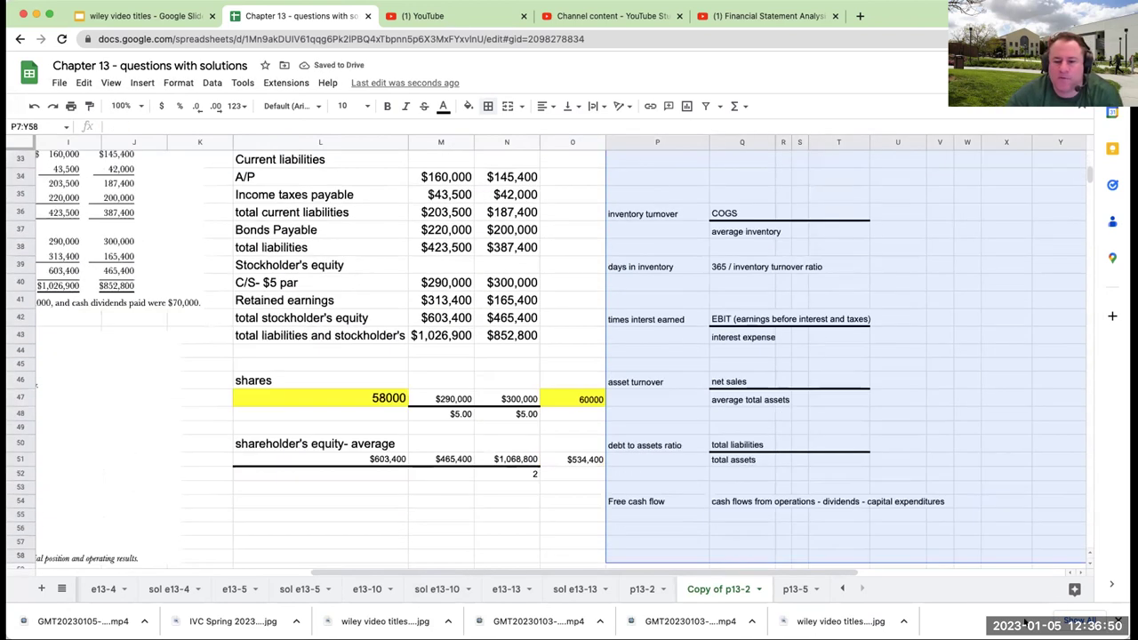
{"action": "left_click", "coordinate": [355, 106]}
{"action": "left_click", "coordinate": [344, 267]}
{"action": "left_click", "coordinate": [743, 307]}
{"action": "scroll", "coordinate": [743, 308], "scroll_direction": "up", "scroll_amount": 10}
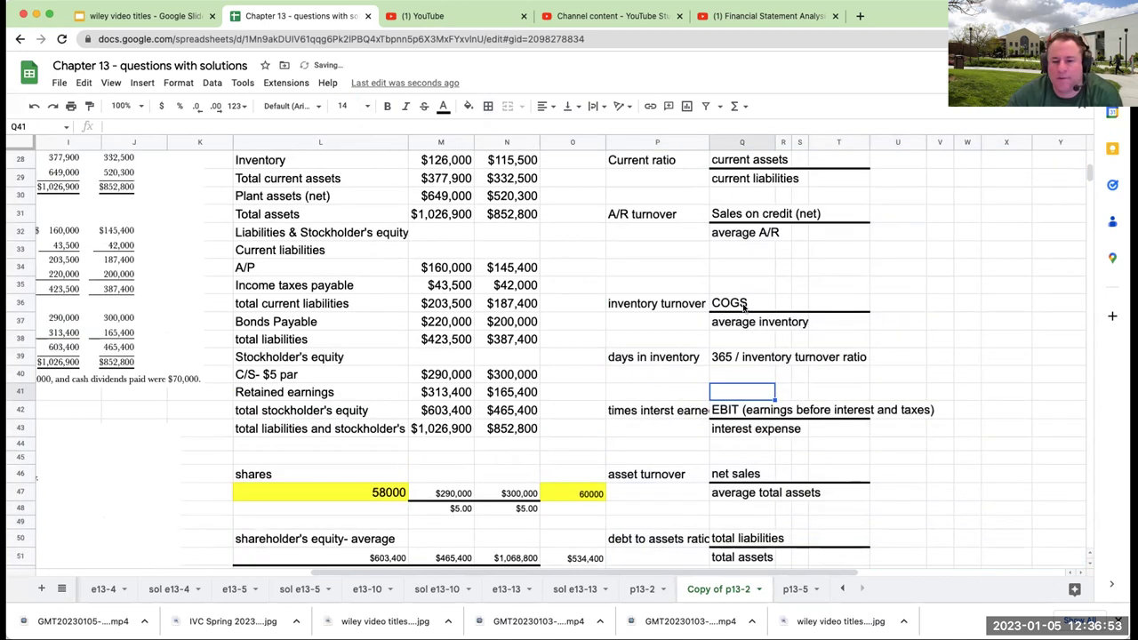
Enter =218000/534400 in X17 and format it as a percent, showing 40.79%
{"action": "left_click", "coordinate": [1006, 413]}
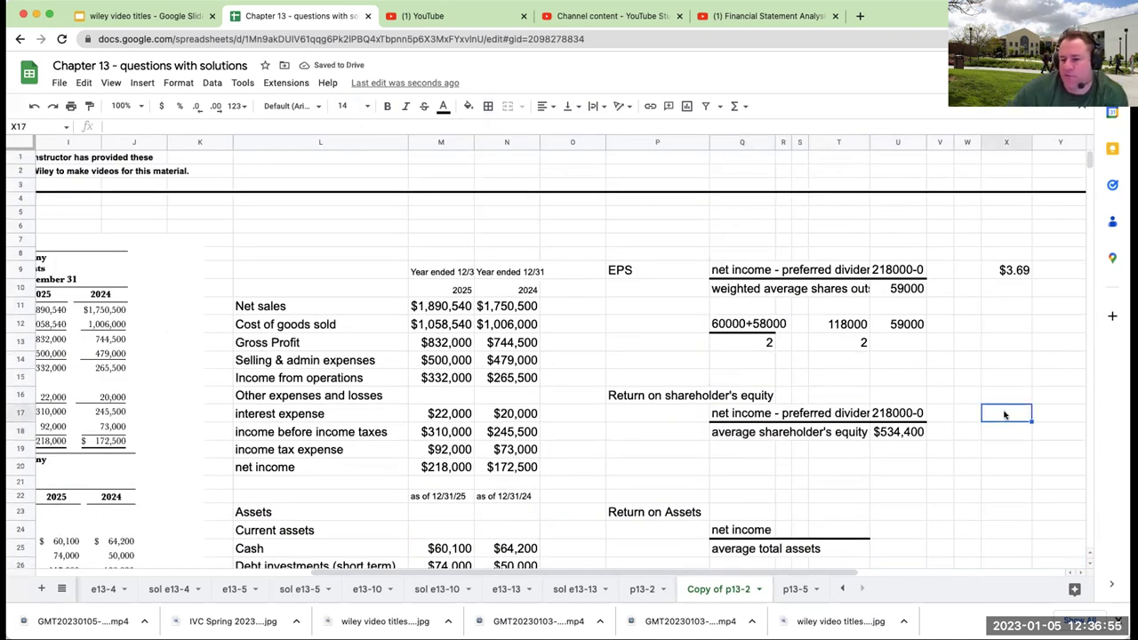
{"action": "type", "text": "+218000"}
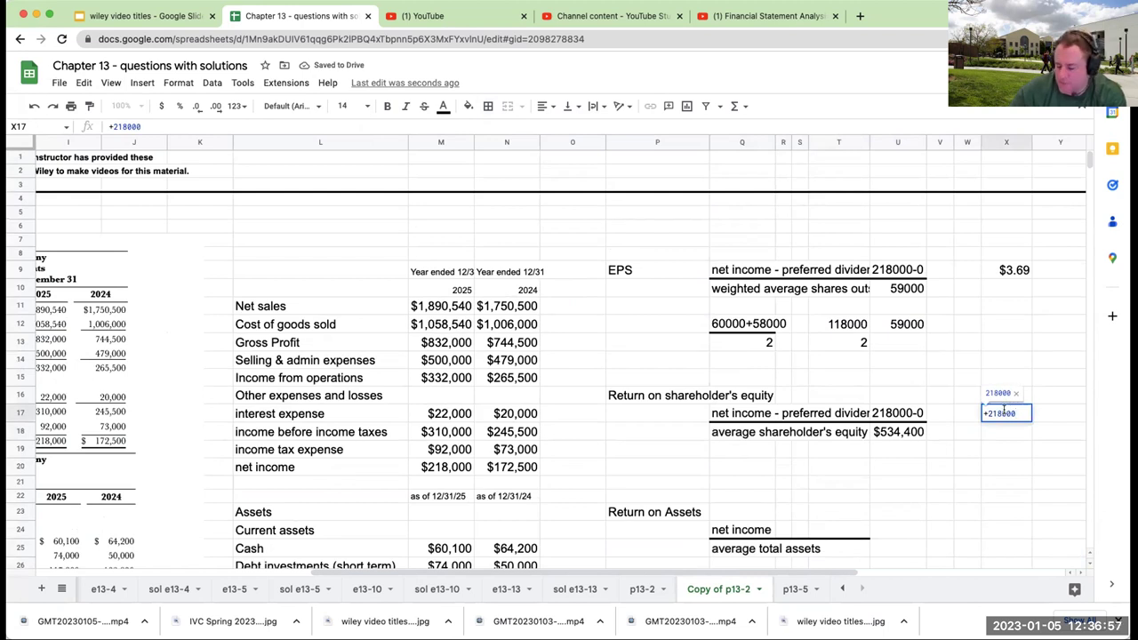
{"action": "type", "text": "/234"}
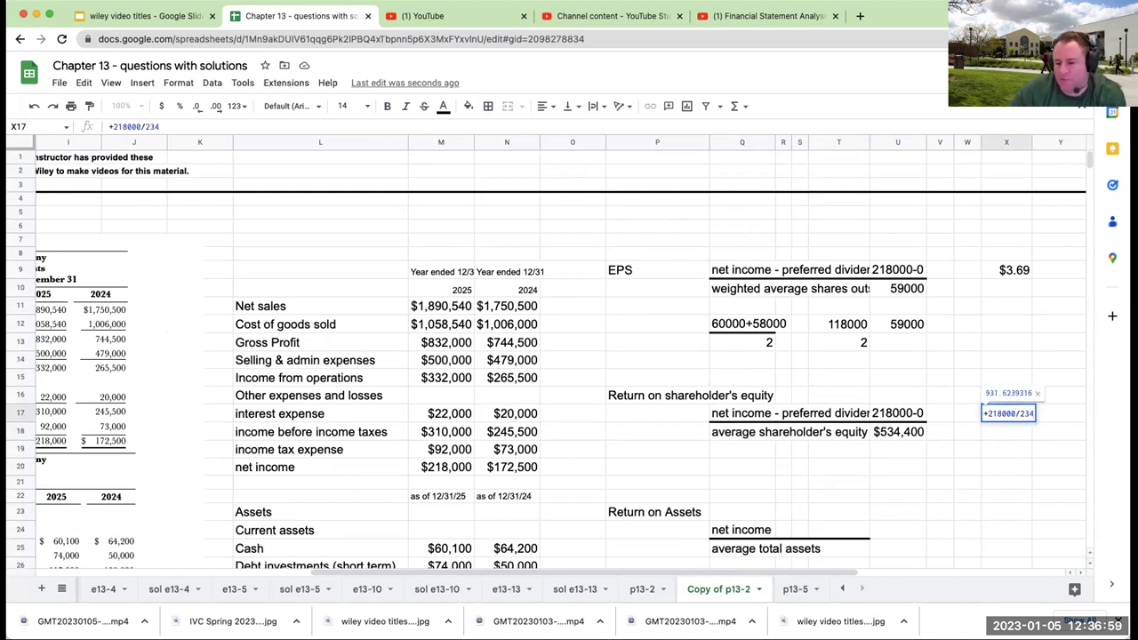
{"action": "key", "text": "BackSpace"}
{"action": "key", "text": "BackSpace"}
{"action": "key", "text": "BackSpace"}
{"action": "type", "text": "5340"}
{"action": "key", "text": "BackSpace"}
{"action": "type", "text": "400"}
{"action": "key", "text": "Return"}
{"action": "key", "text": "Up"}
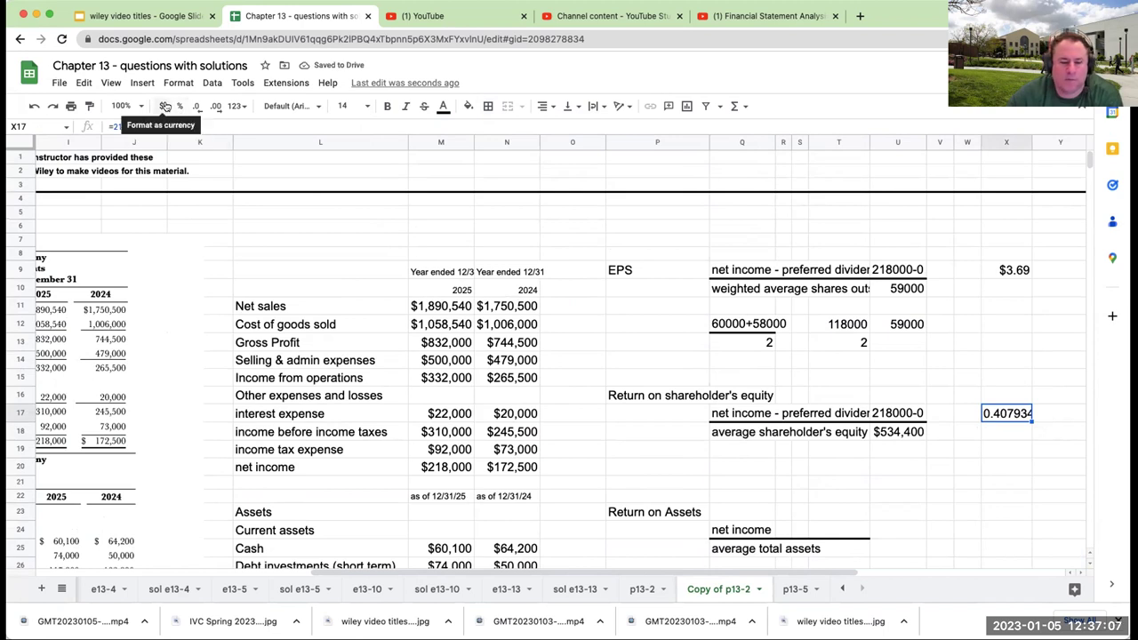
{"action": "left_click", "coordinate": [163, 106]}
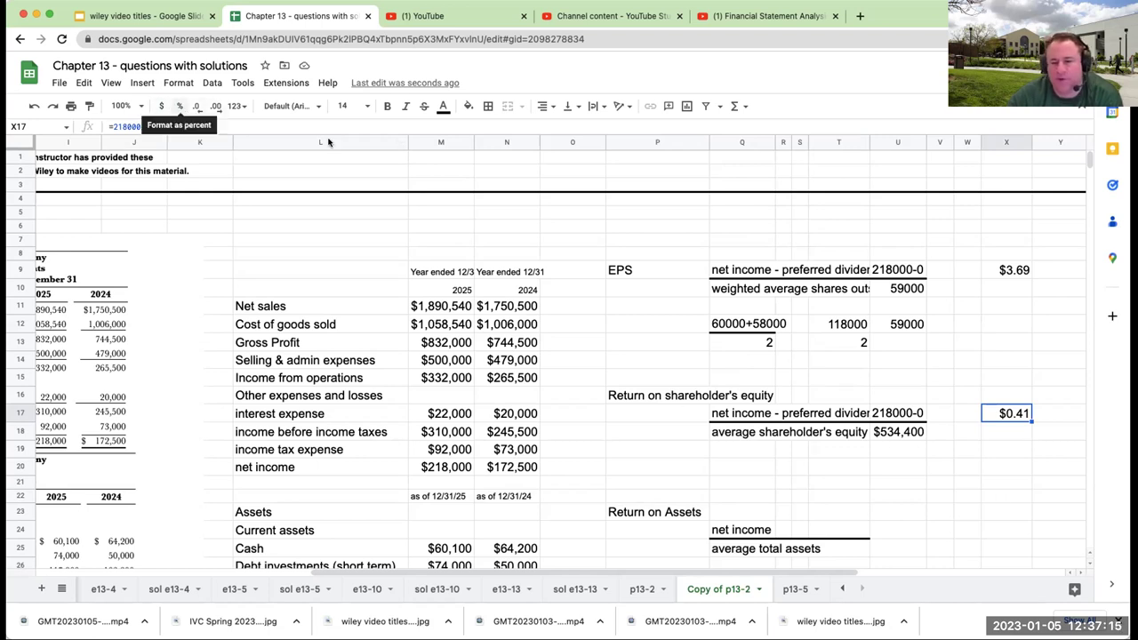
{"action": "left_click", "coordinate": [179, 106]}
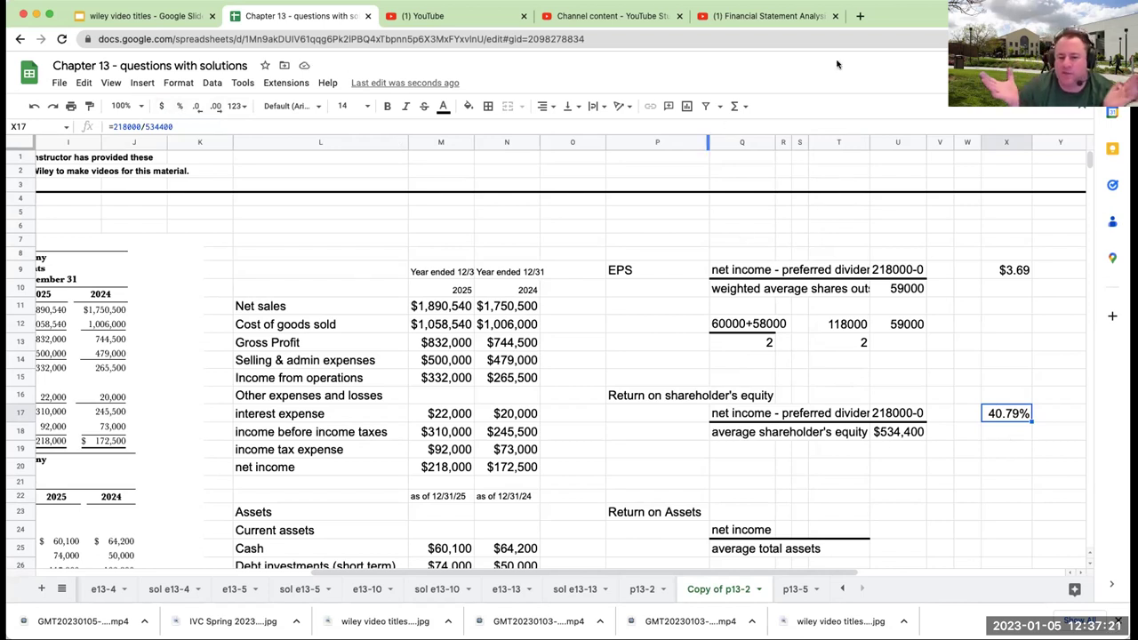
{"action": "left_click", "coordinate": [859, 18]}
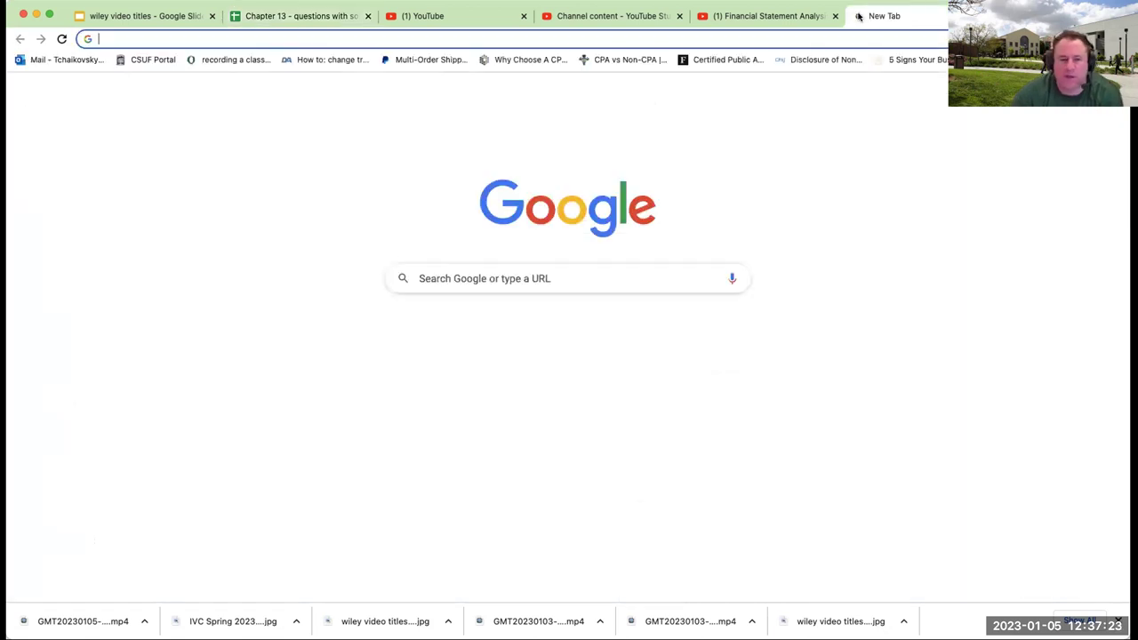
{"action": "type", "text": "what is retur"}
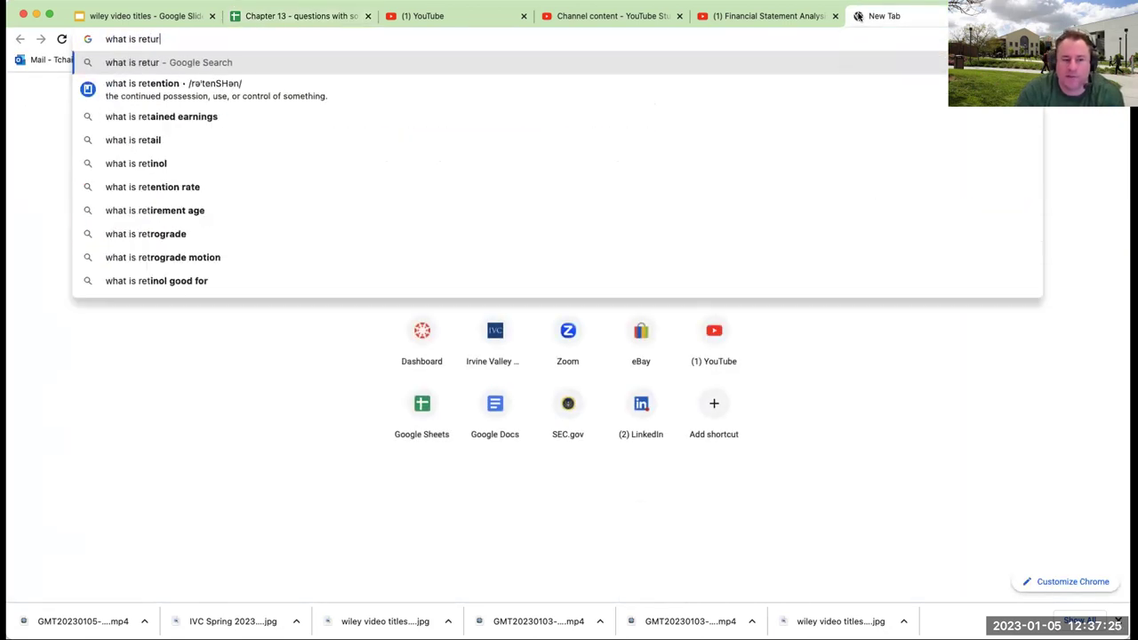
{"action": "type", "text": "n on shareholder"}
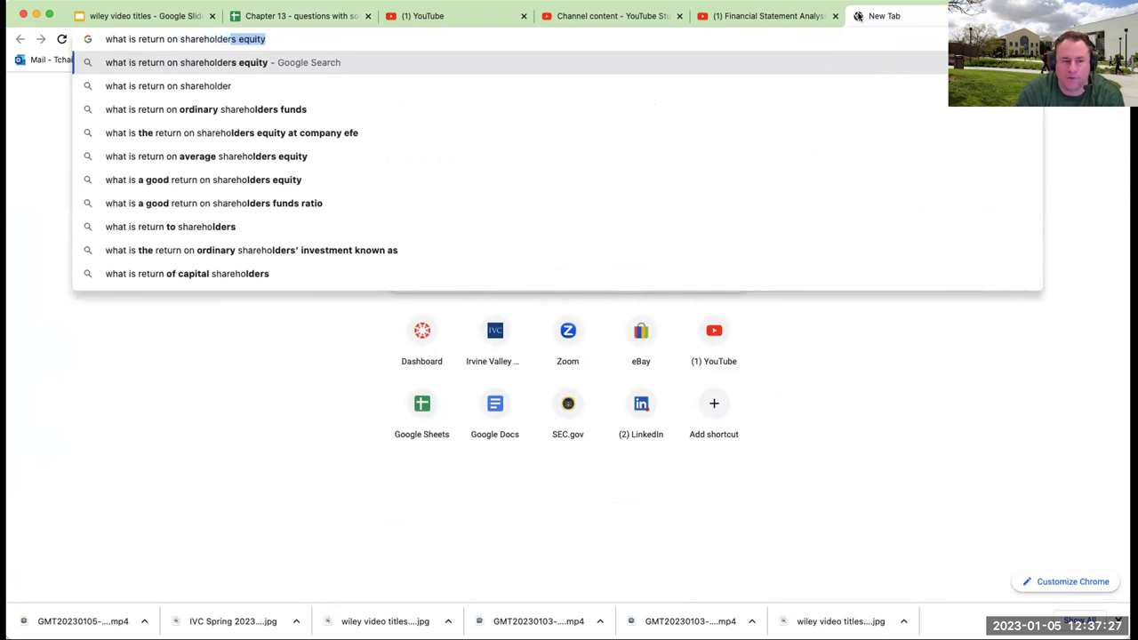
{"action": "type", "text": "s equity"}
{"action": "key", "text": "Return"}
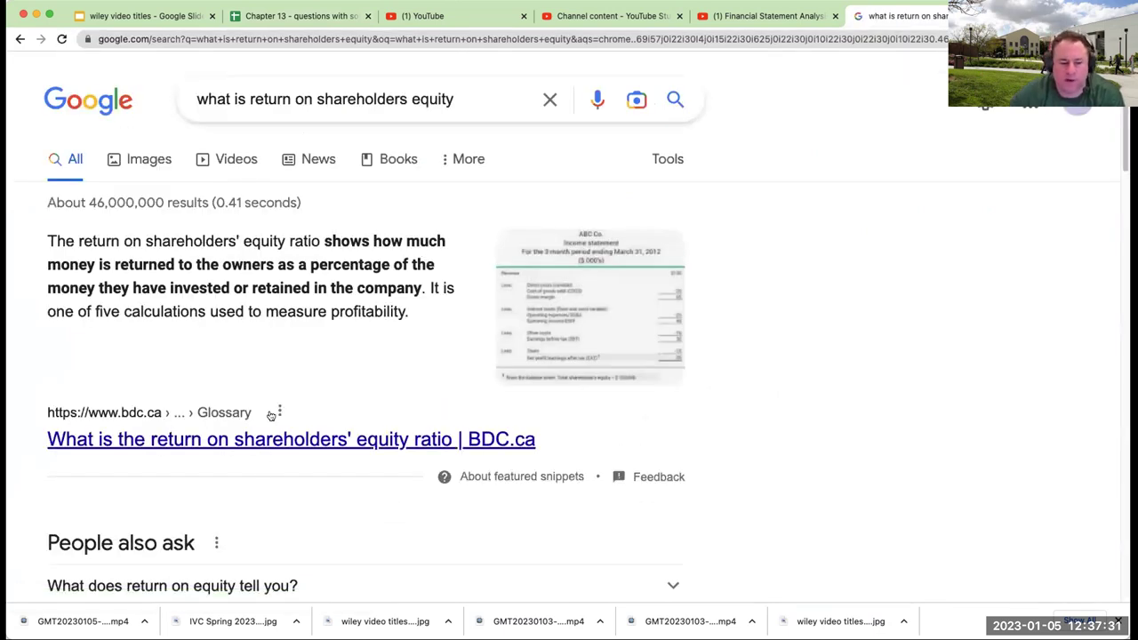
{"action": "scroll", "coordinate": [269, 413], "scroll_direction": "down", "scroll_amount": 2}
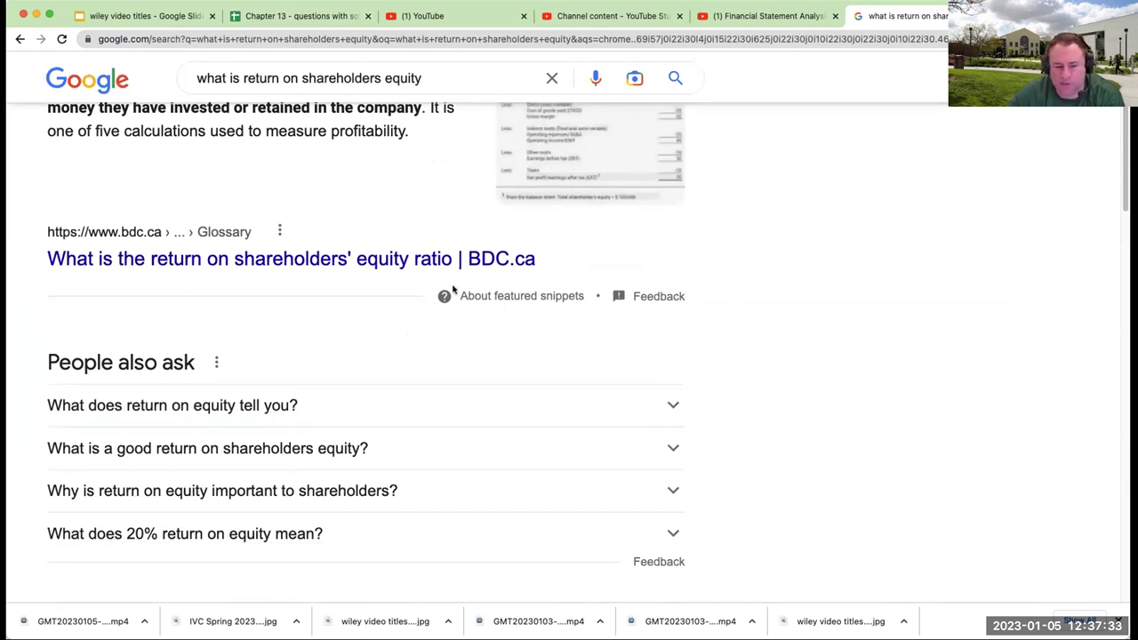
{"action": "scroll", "coordinate": [375, 326], "scroll_direction": "down", "scroll_amount": 3}
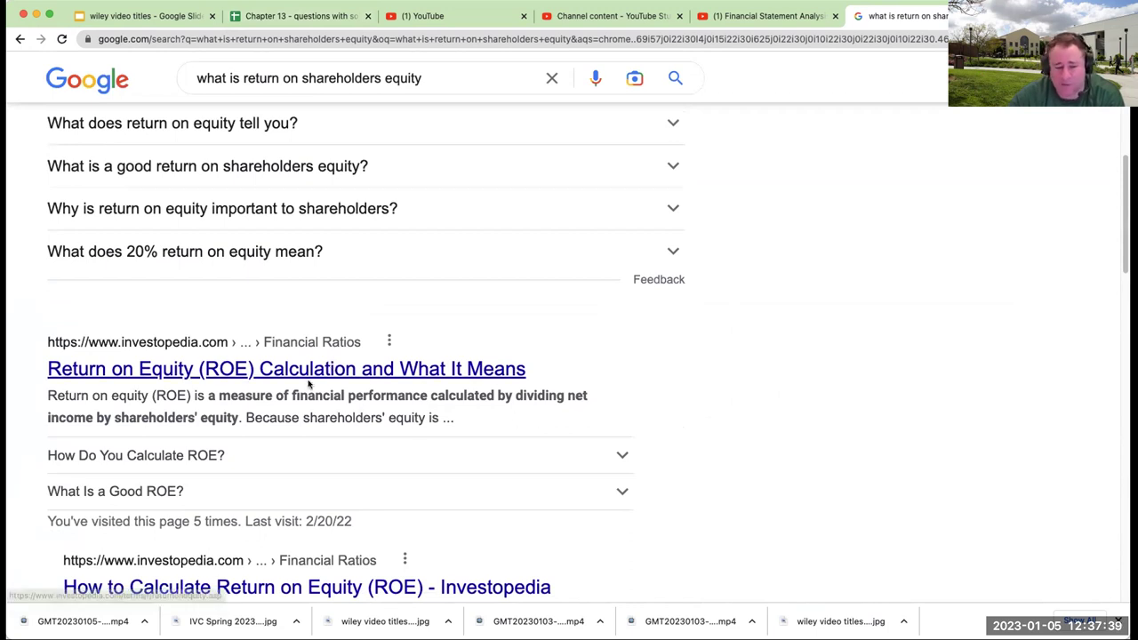
{"action": "left_click", "coordinate": [307, 371]}
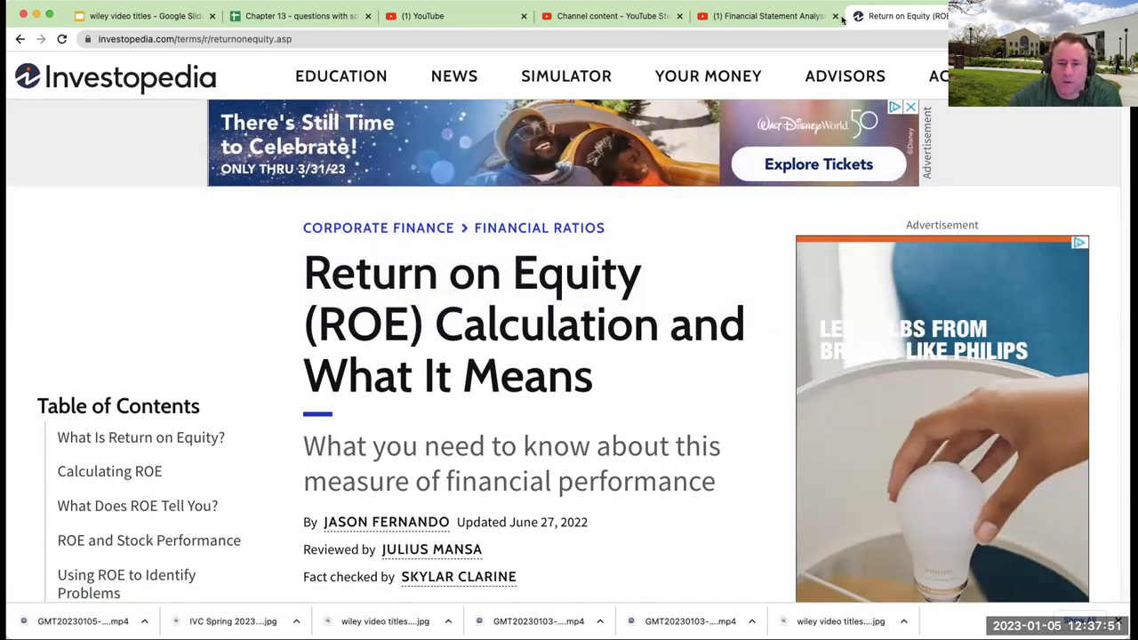
{"action": "key", "text": "super+w"}
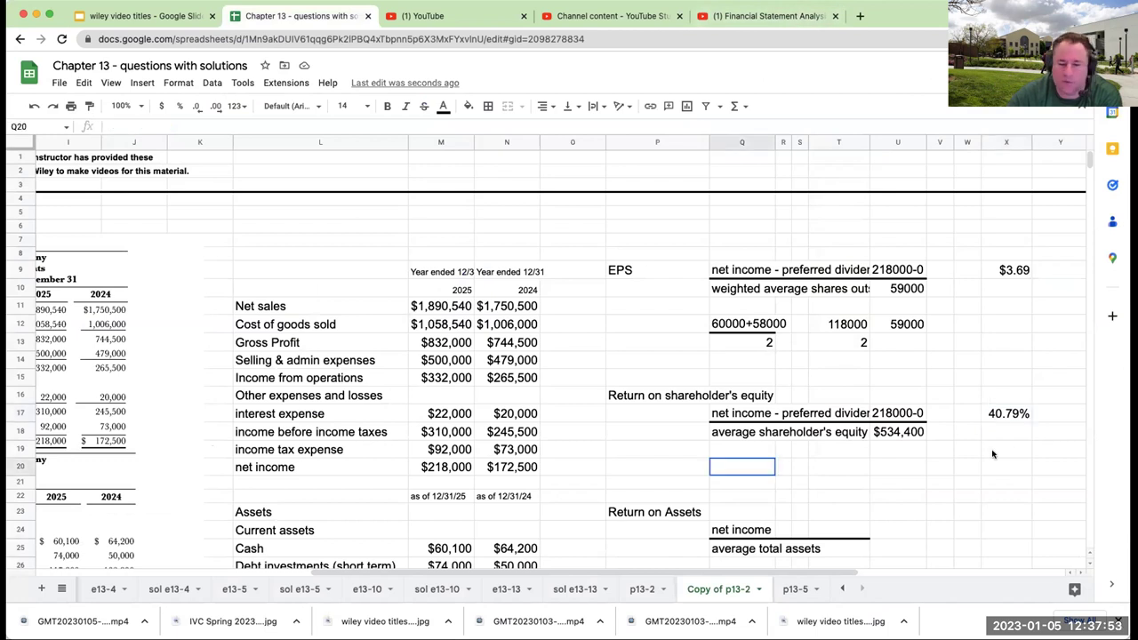
Enter 218000 in U24 as return on assets net income, formatted as currency ($218,000)
{"action": "scroll", "coordinate": [989, 451], "scroll_direction": "down", "scroll_amount": 3}
{"action": "left_click", "coordinate": [940, 415]}
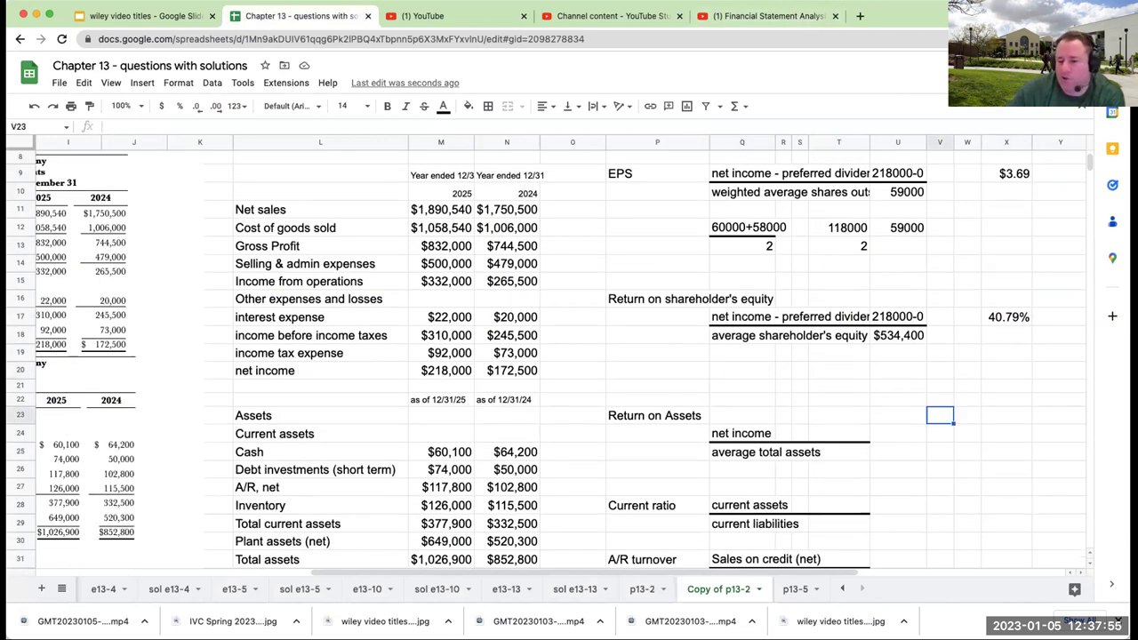
{"action": "left_click", "coordinate": [897, 433]}
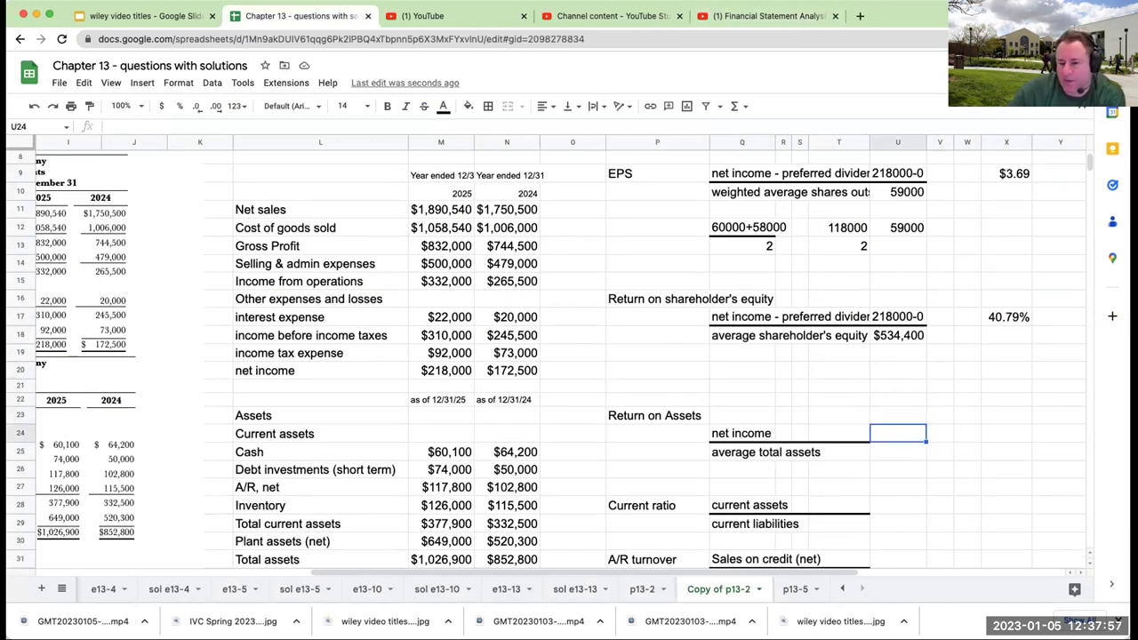
{"action": "type", "text": "218000"}
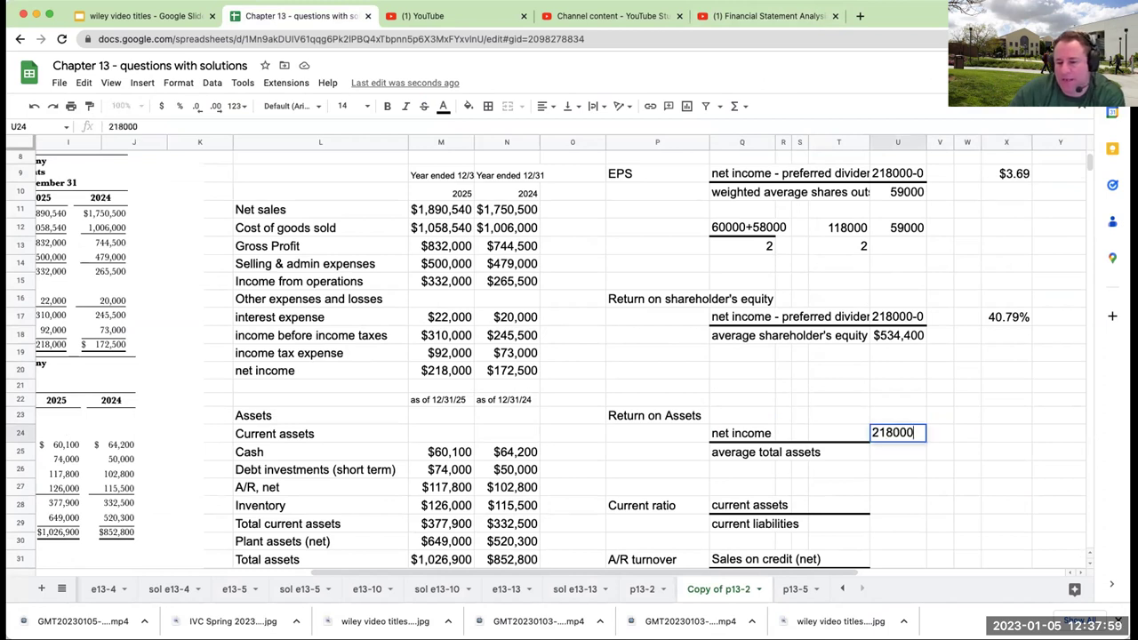
{"action": "key", "text": "Return"}
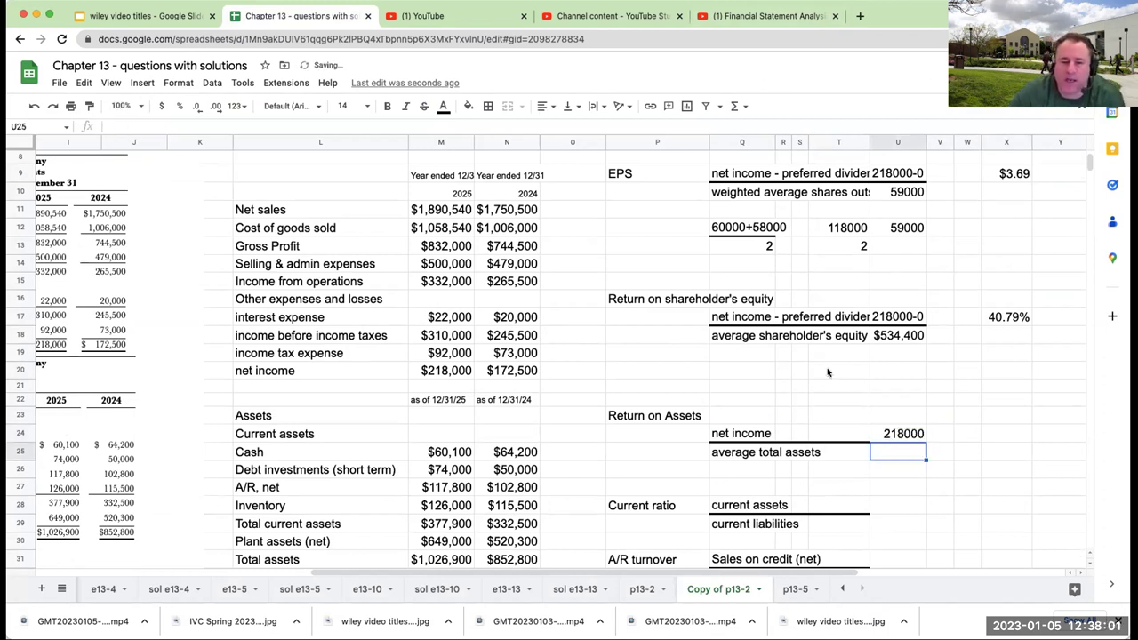
{"action": "scroll", "coordinate": [889, 329], "scroll_direction": "down", "scroll_amount": 3}
{"action": "key", "text": "Up"}
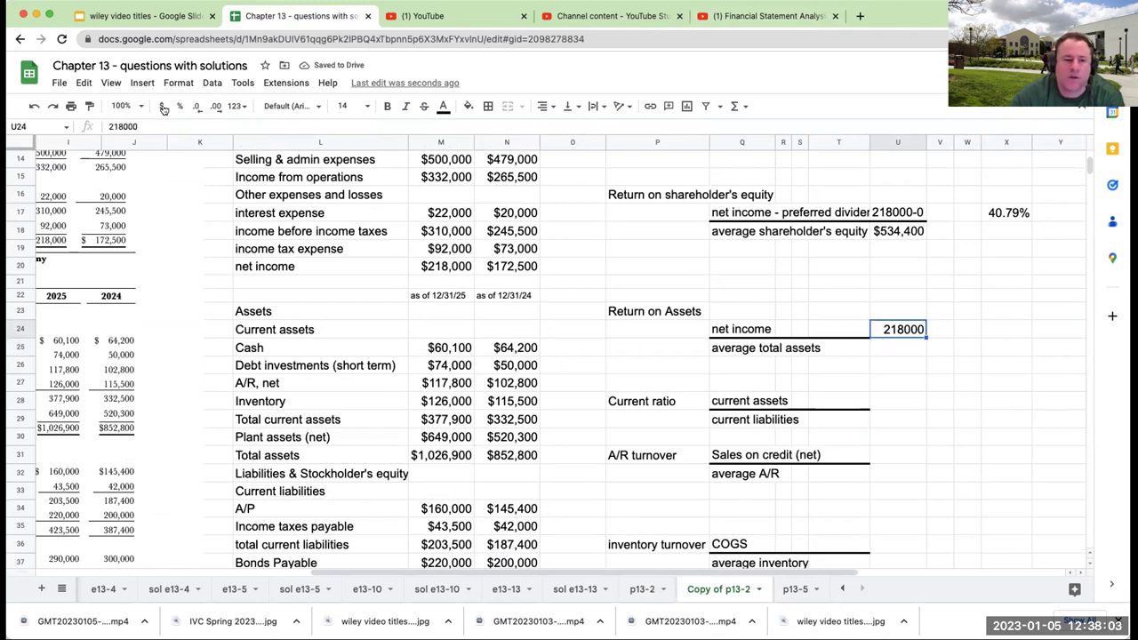
{"action": "left_click", "coordinate": [161, 106]}
{"action": "scroll", "coordinate": [470, 402], "scroll_direction": "down", "scroll_amount": 10}
Enter the label 'average total assets' in L54
{"action": "left_click", "coordinate": [334, 419]}
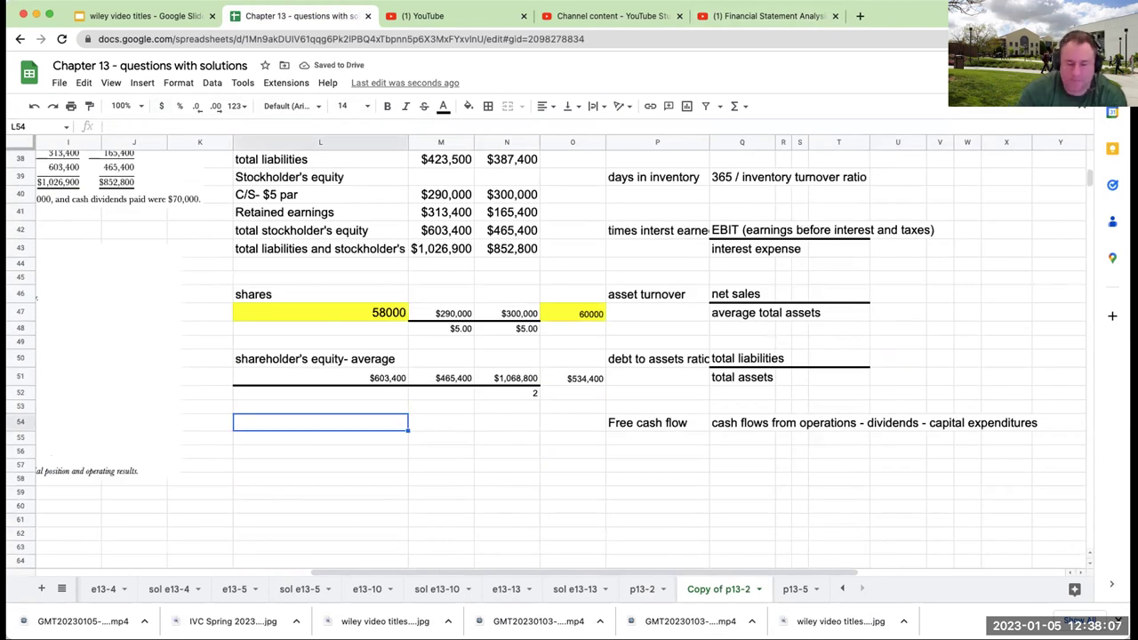
{"action": "type", "text": "average total assets"}
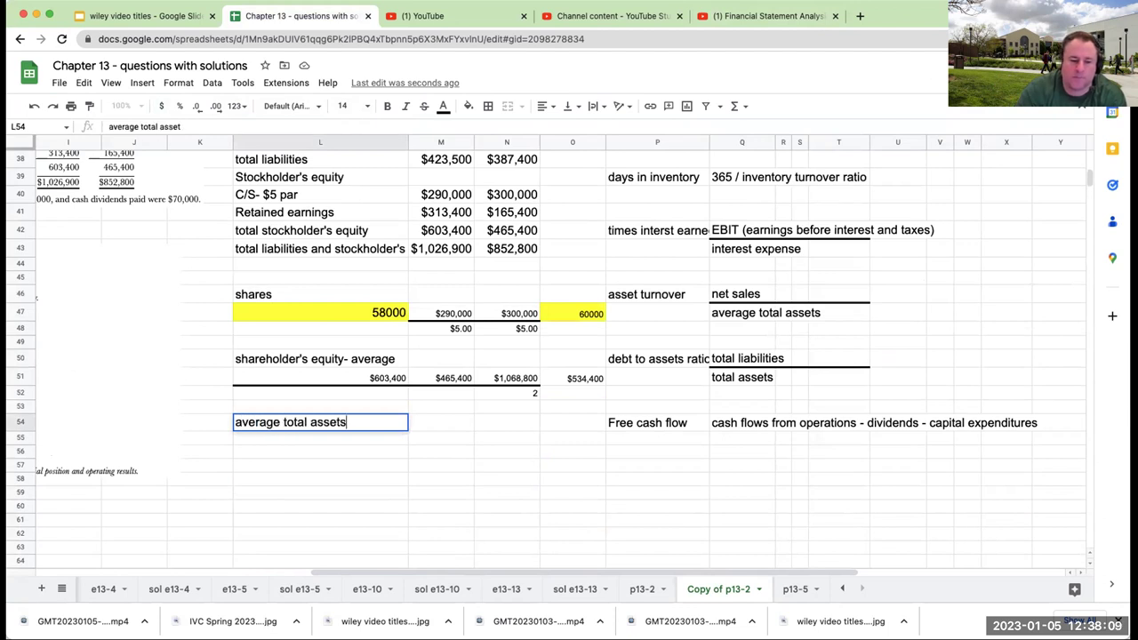
{"action": "type", "text": "-"}
{"action": "key", "text": "BackSpace"}
{"action": "key", "text": "Return"}
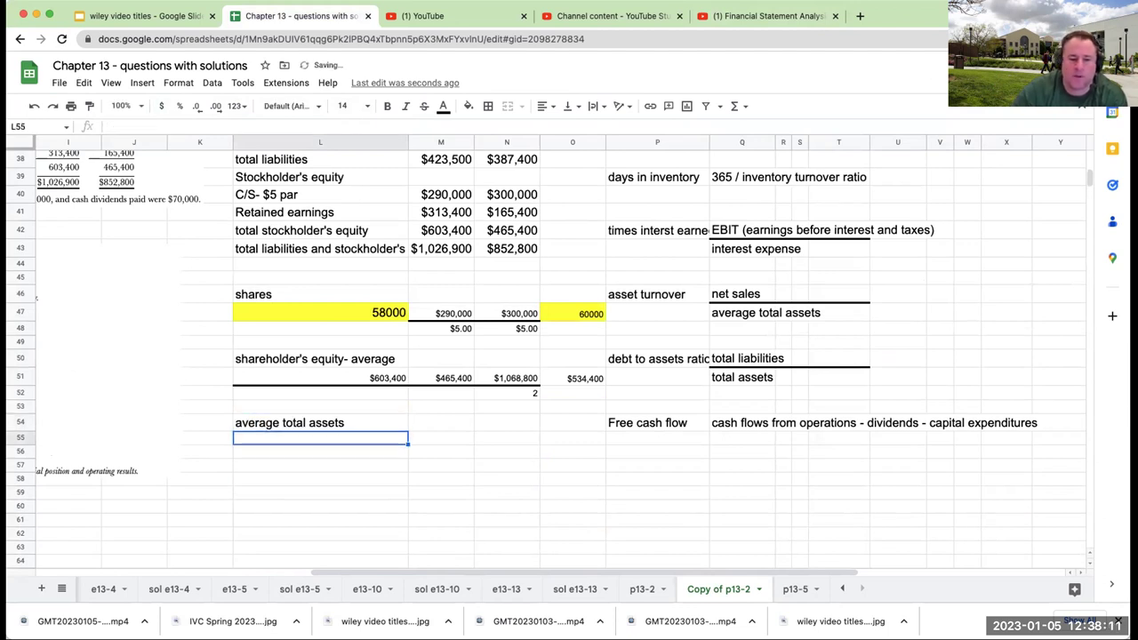
Pull 2025 total assets $1,026,900 into L55 and 2024 total assets $852,800 into M55
{"action": "type", "text": "+"}
{"action": "scroll", "coordinate": [439, 438], "scroll_direction": "up", "scroll_amount": 5}
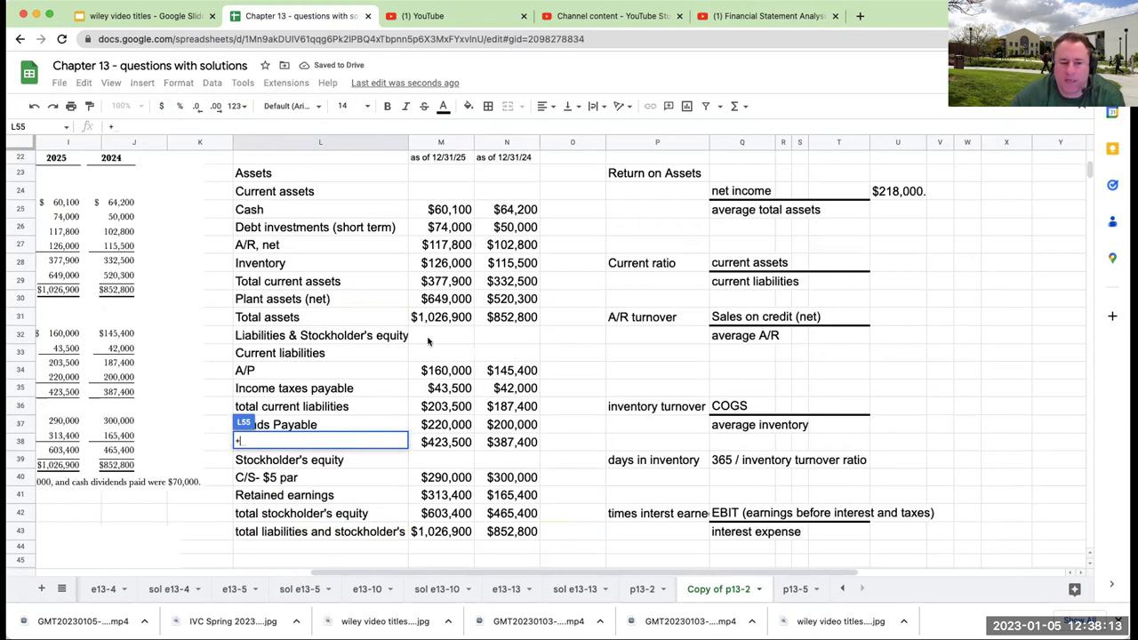
{"action": "left_click", "coordinate": [451, 316]}
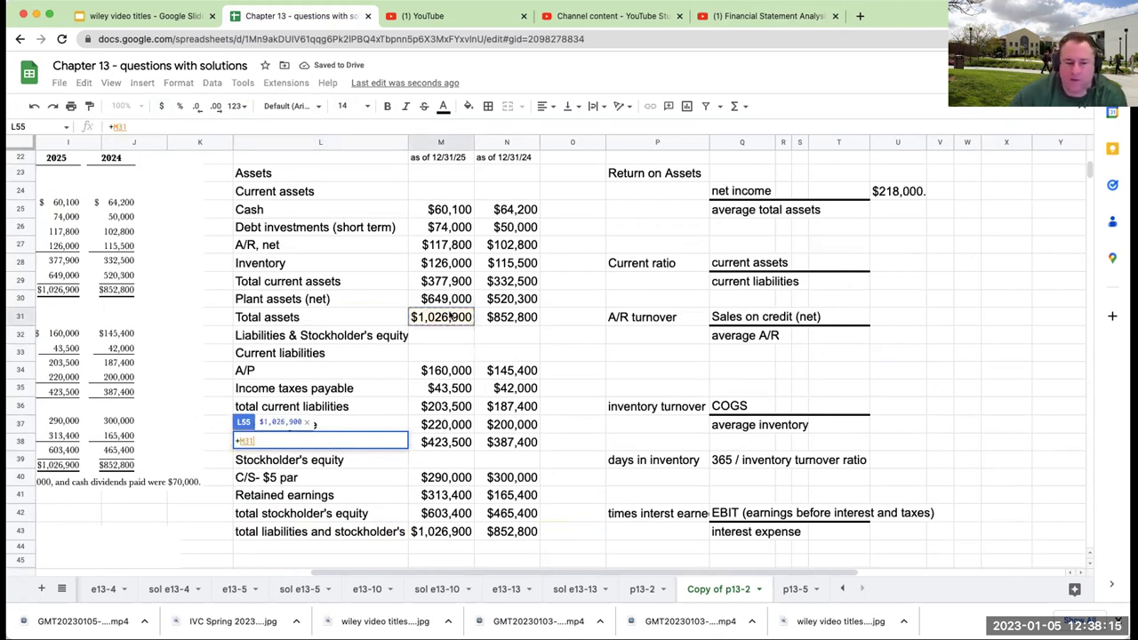
{"action": "key", "text": "Tab"}
{"action": "type", "text": "++"}
{"action": "scroll", "coordinate": [483, 315], "scroll_direction": "up", "scroll_amount": 3}
{"action": "left_click", "coordinate": [503, 304]}
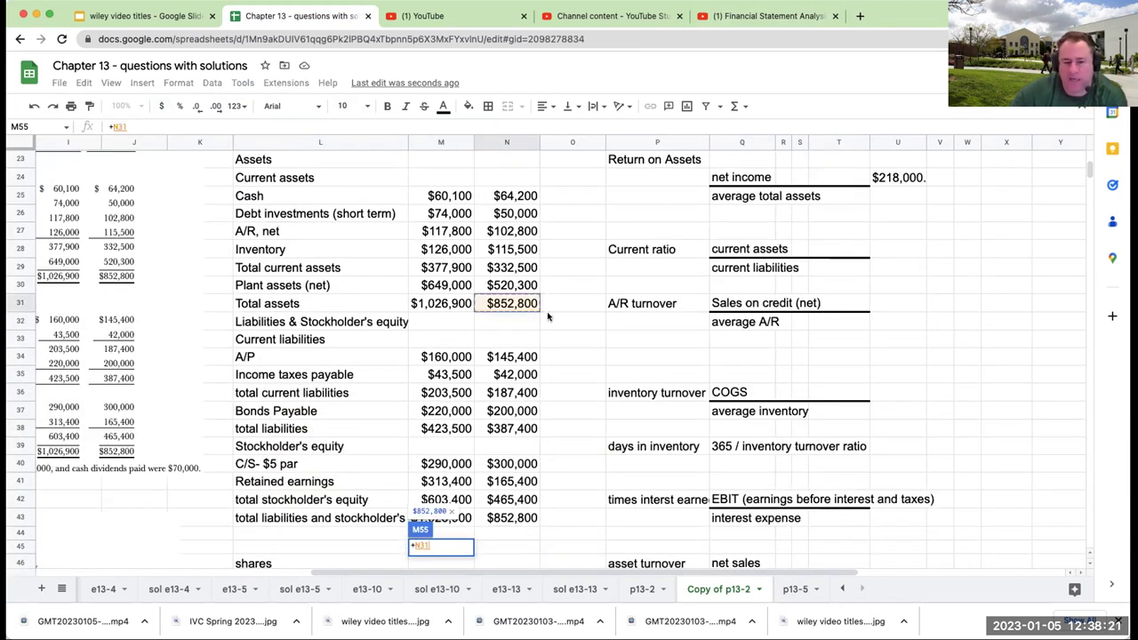
{"action": "key", "text": "Return"}
Sum both years' total assets in N55 for $1,879,700
{"action": "left_click", "coordinate": [506, 530]}
{"action": "type", "text": "+"}
{"action": "left_click", "coordinate": [375, 530]}
{"action": "type", "text": "+"}
{"action": "left_click", "coordinate": [441, 531]}
{"action": "key", "text": "Return"}
Put divisor 2 in N56 and compute average total assets of $939,850 in O55
{"action": "type", "text": "2"}
{"action": "left_click", "coordinate": [572, 530]}
{"action": "type", "text": "+"}
{"action": "left_click", "coordinate": [507, 531]}
{"action": "type", "text": "/"}
{"action": "left_click", "coordinate": [507, 544]}
{"action": "key", "text": "Return"}
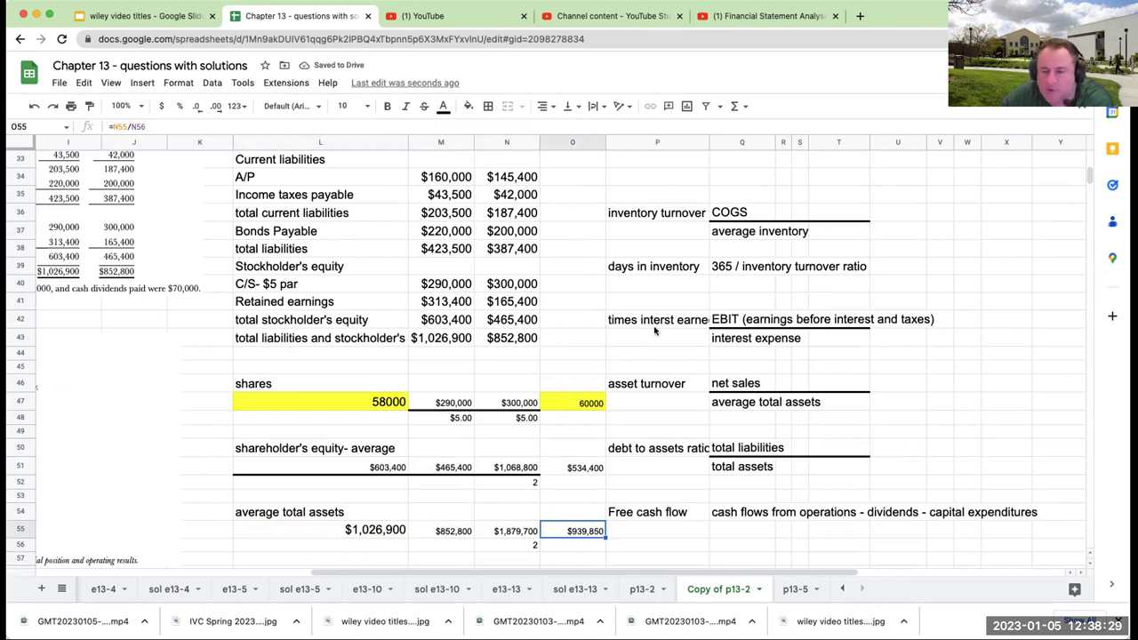
Link the return on assets denominator U25 to the $939,850 average in O55
{"action": "scroll", "coordinate": [655, 331], "scroll_direction": "up", "scroll_amount": 10}
{"action": "left_click", "coordinate": [897, 348]}
{"action": "type", "text": "+"}
{"action": "scroll", "coordinate": [650, 392], "scroll_direction": "down", "scroll_amount": 7}
{"action": "left_click", "coordinate": [580, 480]}
{"action": "key", "text": "Return"}
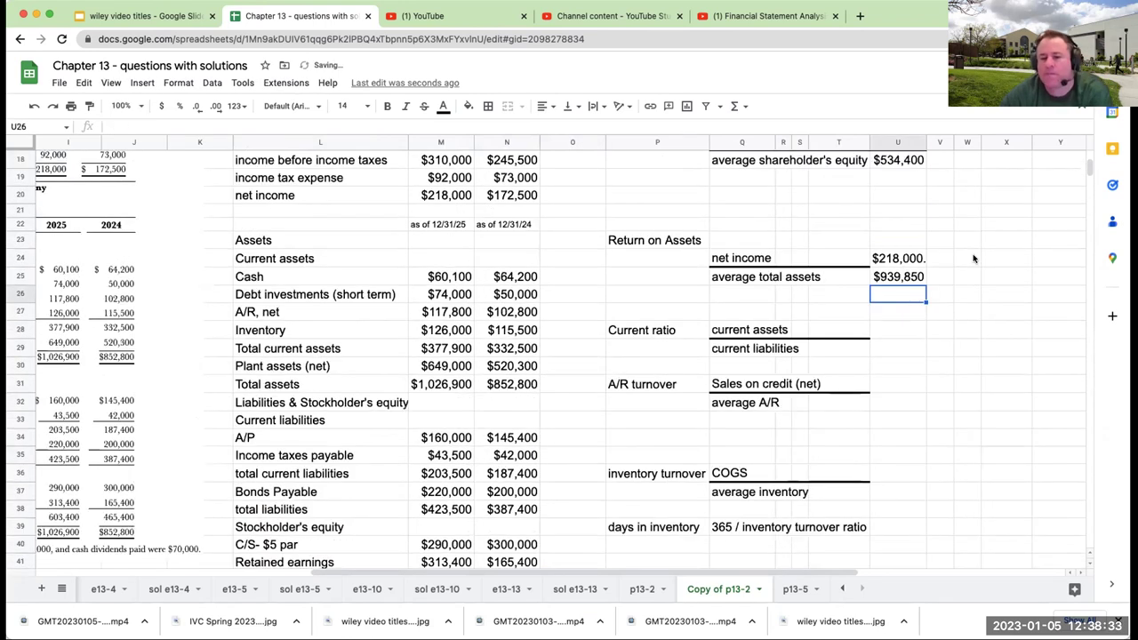
{"action": "left_click", "coordinate": [973, 259]}
Enter =U24/U25 in X24 and format it as a percent, showing 23.20%
{"action": "left_click", "coordinate": [1006, 257]}
{"action": "type", "text": "+V24"}
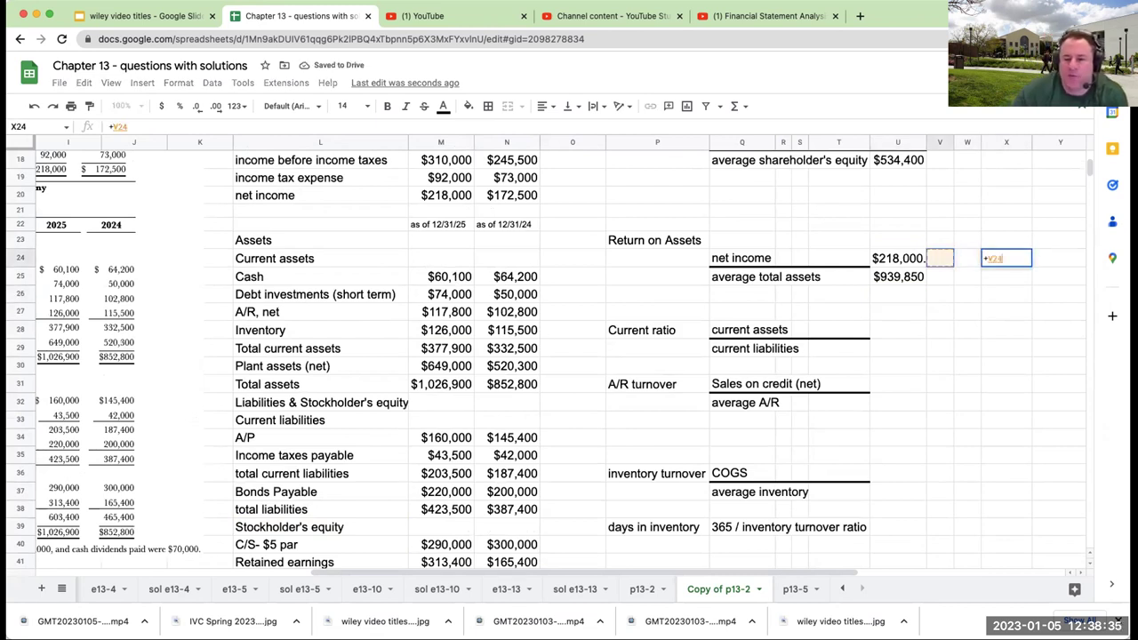
{"action": "left_click", "coordinate": [898, 258]}
{"action": "type", "text": "/"}
{"action": "left_click", "coordinate": [967, 276]}
{"action": "key", "text": "Left"}
{"action": "key", "text": "Left"}
{"action": "key", "text": "Return"}
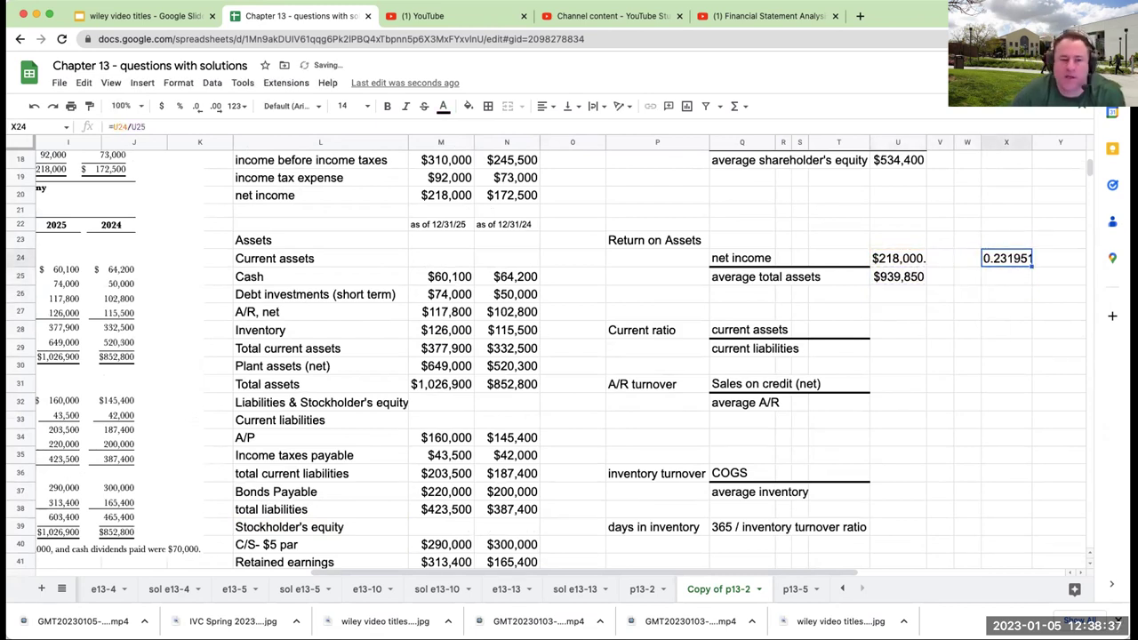
{"action": "left_click", "coordinate": [178, 106]}
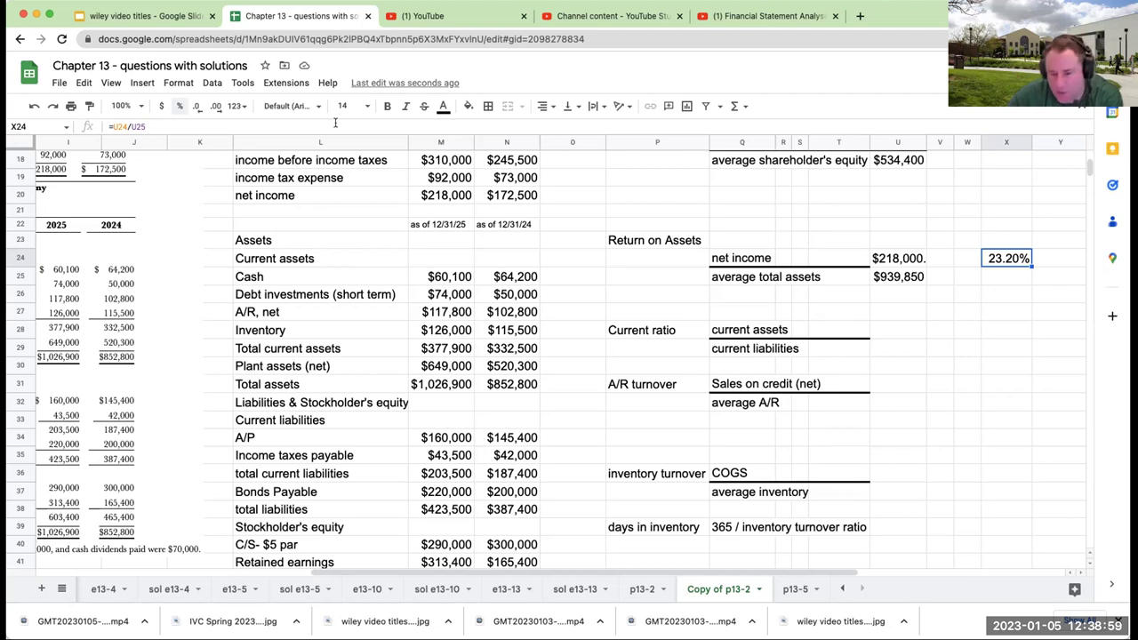
Add a top border to U29 as a dividing line above current liabilities
{"action": "key", "text": "ctrl+z"}
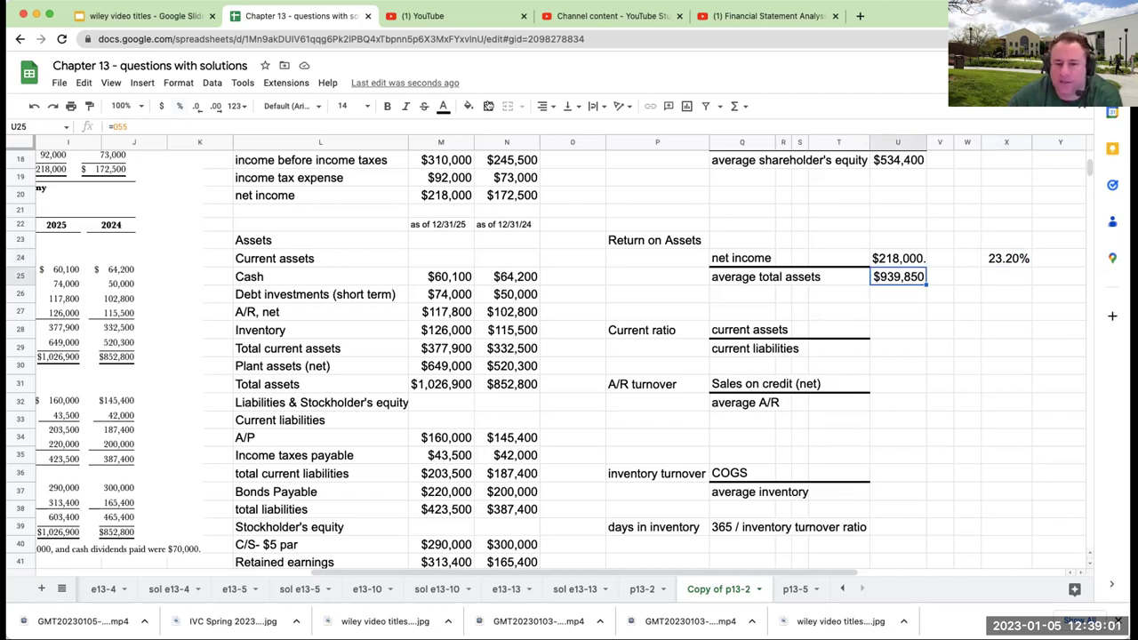
{"action": "left_click", "coordinate": [488, 106]}
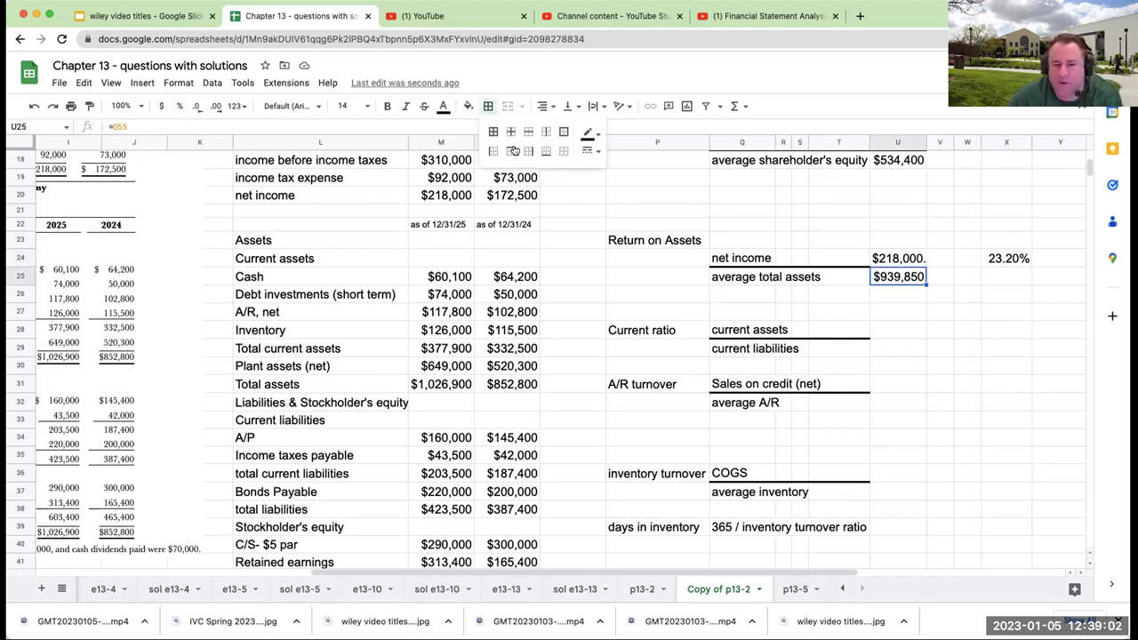
{"action": "left_click", "coordinate": [889, 336]}
{"action": "left_click", "coordinate": [898, 354]}
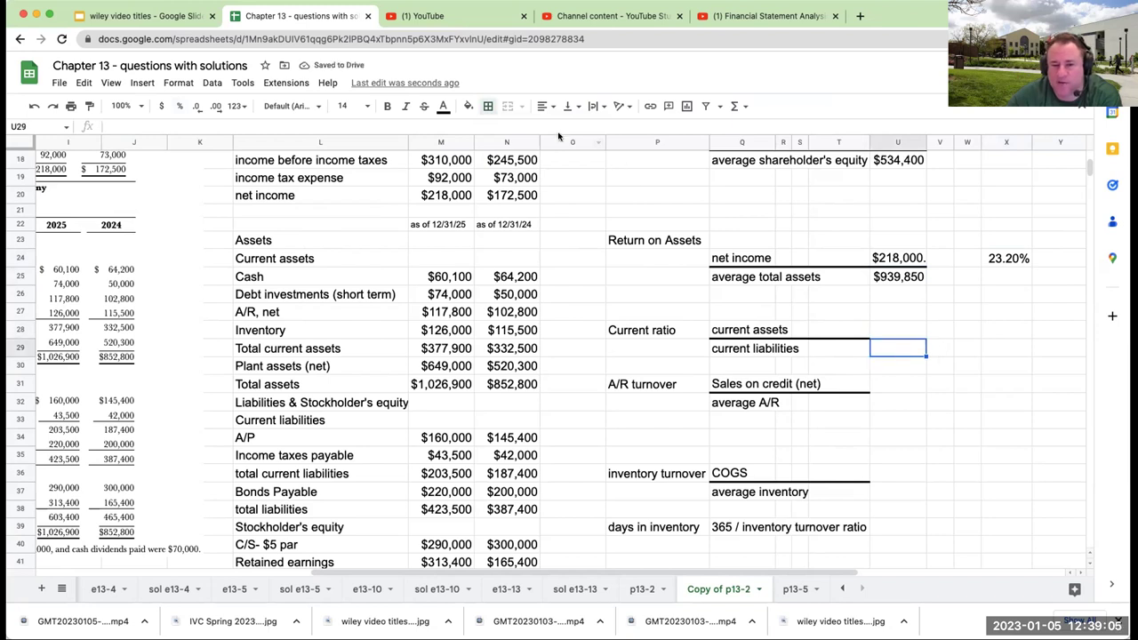
{"action": "left_click", "coordinate": [488, 105]}
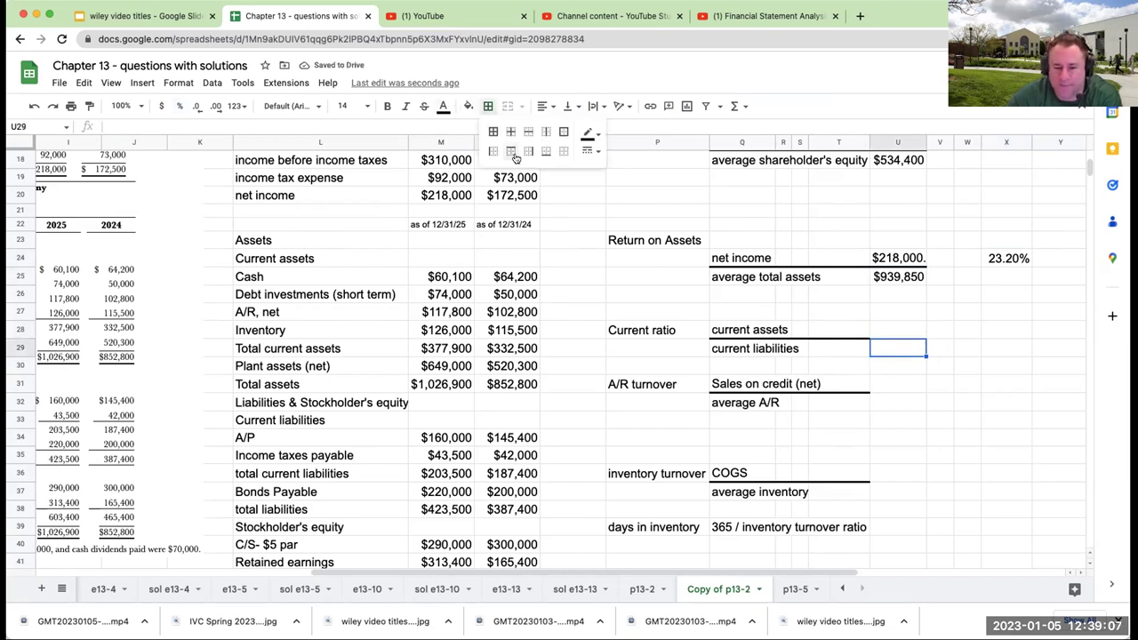
{"action": "left_click", "coordinate": [510, 151]}
Link U28 to current assets $377,900 and U29 to current liabilities $203,500
{"action": "left_click", "coordinate": [917, 329]}
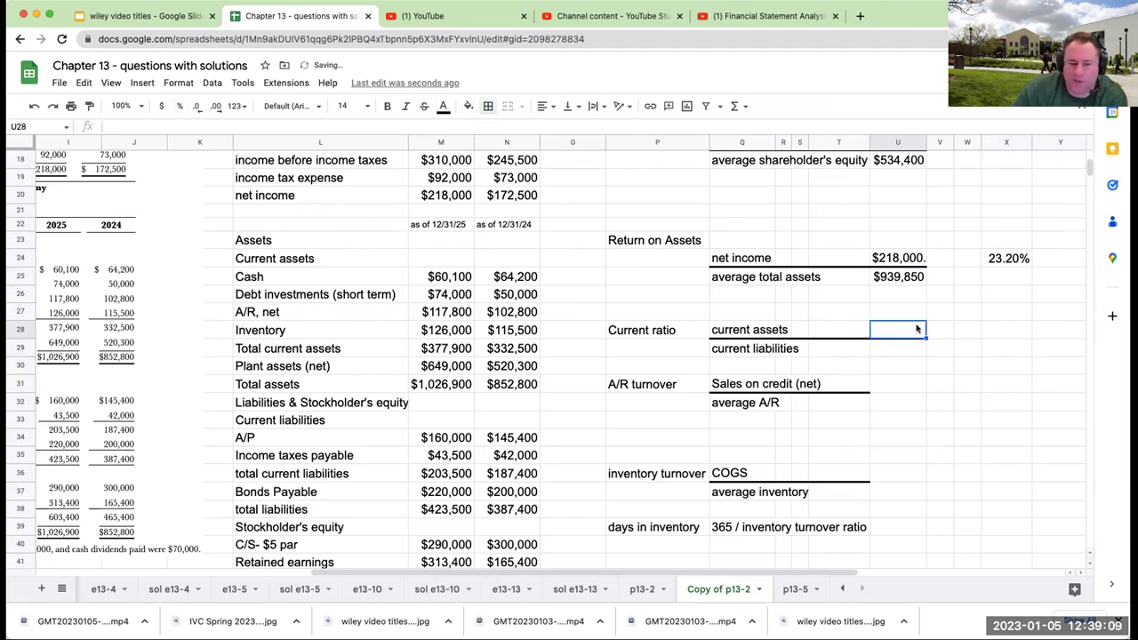
{"action": "type", "text": "="}
{"action": "key", "text": "Left"}
{"action": "key", "text": "Left"}
{"action": "key", "text": "Left"}
{"action": "key", "text": "Left"}
{"action": "key", "text": "Left"}
{"action": "key", "text": "Left"}
{"action": "key", "text": "Left"}
{"action": "key", "text": "Left"}
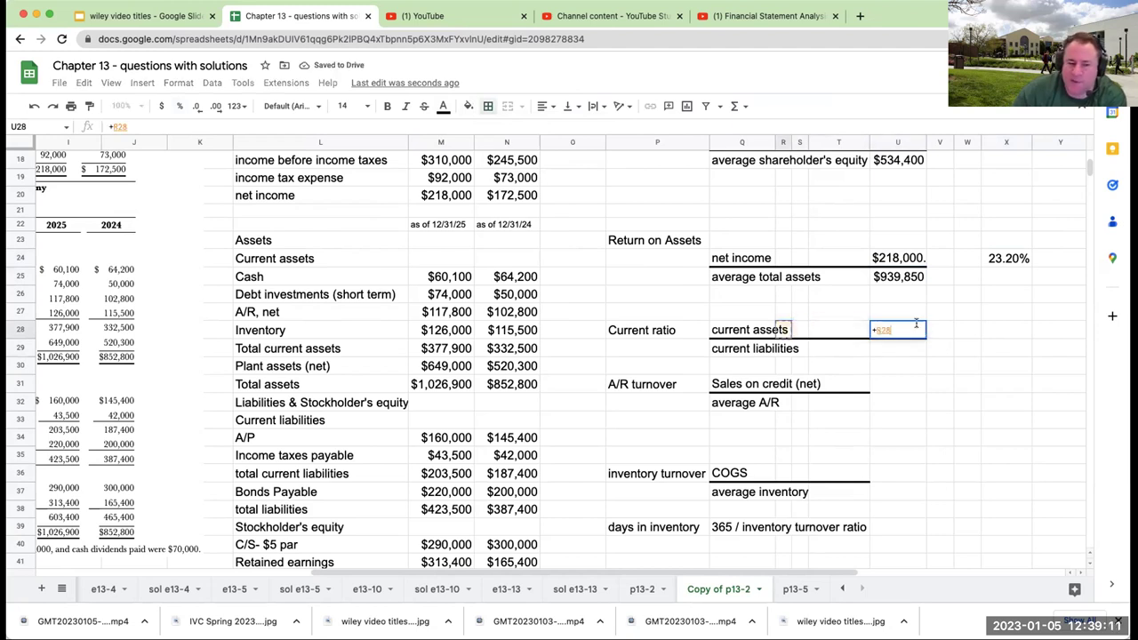
{"action": "key", "text": "Down"}
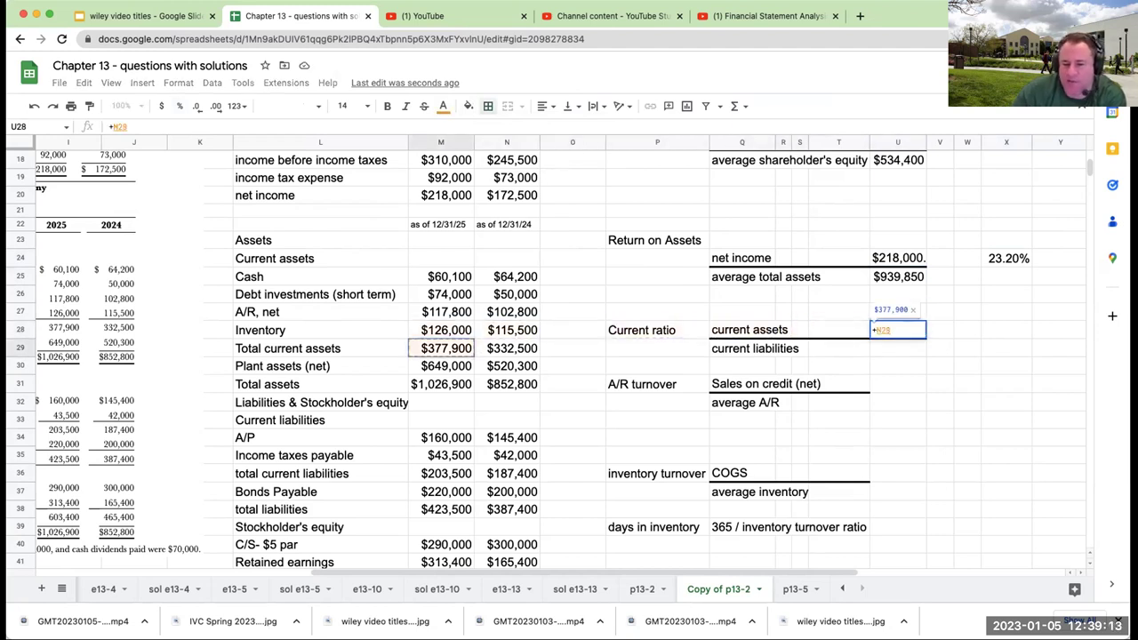
{"action": "key", "text": "Return"}
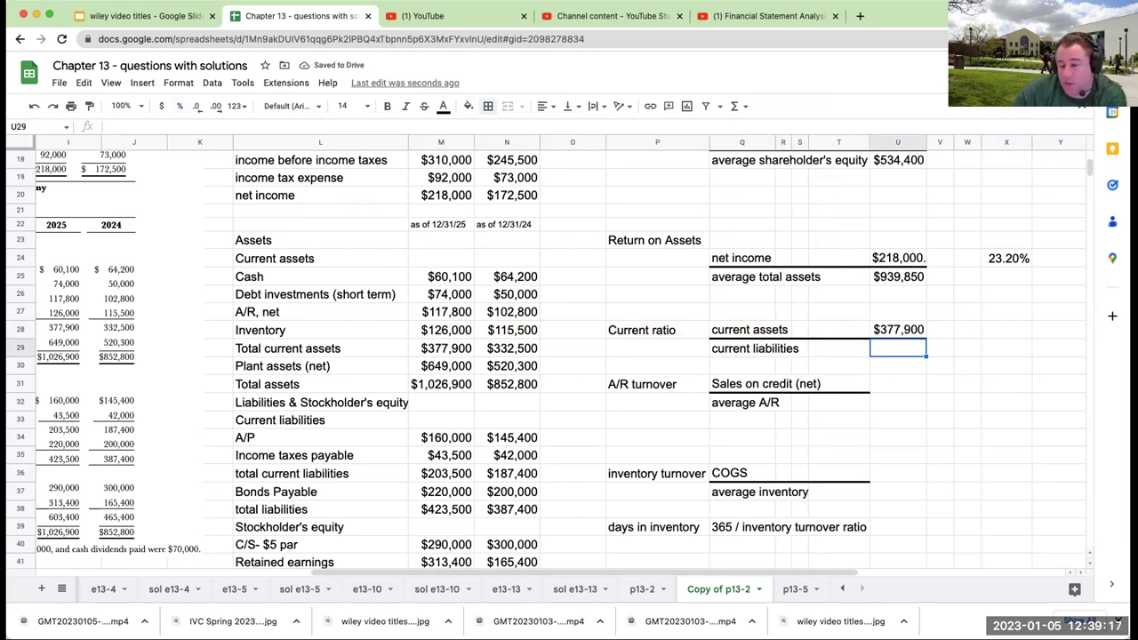
{"action": "type", "text": "+"}
{"action": "key", "text": "Left"}
{"action": "key", "text": "Left"}
{"action": "key", "text": "Left"}
{"action": "key", "text": "Left"}
{"action": "key", "text": "Left"}
{"action": "key", "text": "Left"}
{"action": "key", "text": "Left"}
{"action": "key", "text": "Down"}
{"action": "key", "text": "Down"}
{"action": "key", "text": "Down"}
{"action": "key", "text": "Down"}
{"action": "key", "text": "Down"}
{"action": "key", "text": "Left"}
{"action": "key", "text": "Down"}
{"action": "key", "text": "Return"}
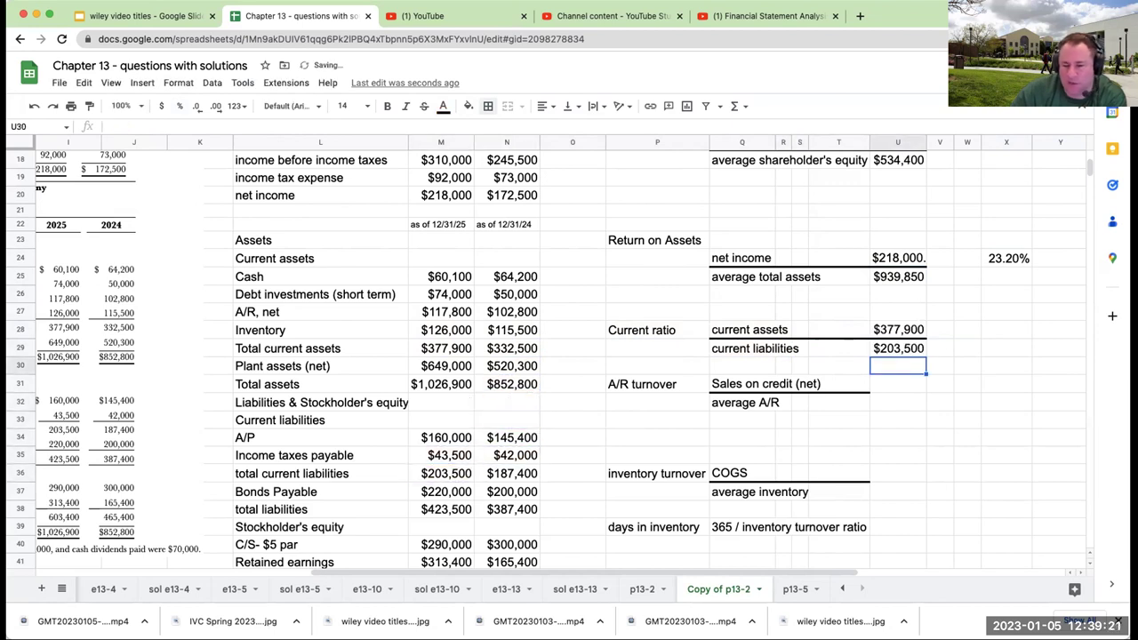
Compute the current ratio =U28/U29 in X28, giving 1.857002
{"action": "key", "text": "Up"}
{"action": "key", "text": "Up"}
{"action": "key", "text": "Right"}
{"action": "key", "text": "Right"}
{"action": "key", "text": "Right"}
{"action": "type", "text": "+"}
{"action": "key", "text": "Left"}
{"action": "key", "text": "Left"}
{"action": "key", "text": "Left"}
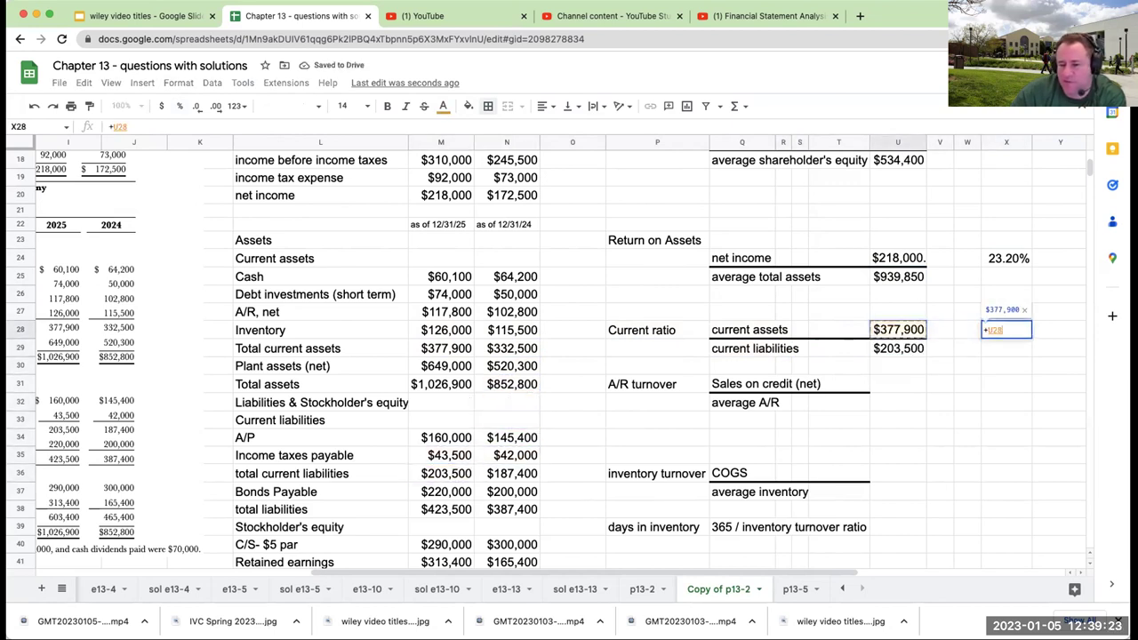
{"action": "type", "text": "/"}
{"action": "key", "text": "Down"}
{"action": "key", "text": "Return"}
{"action": "key", "text": "Up"}
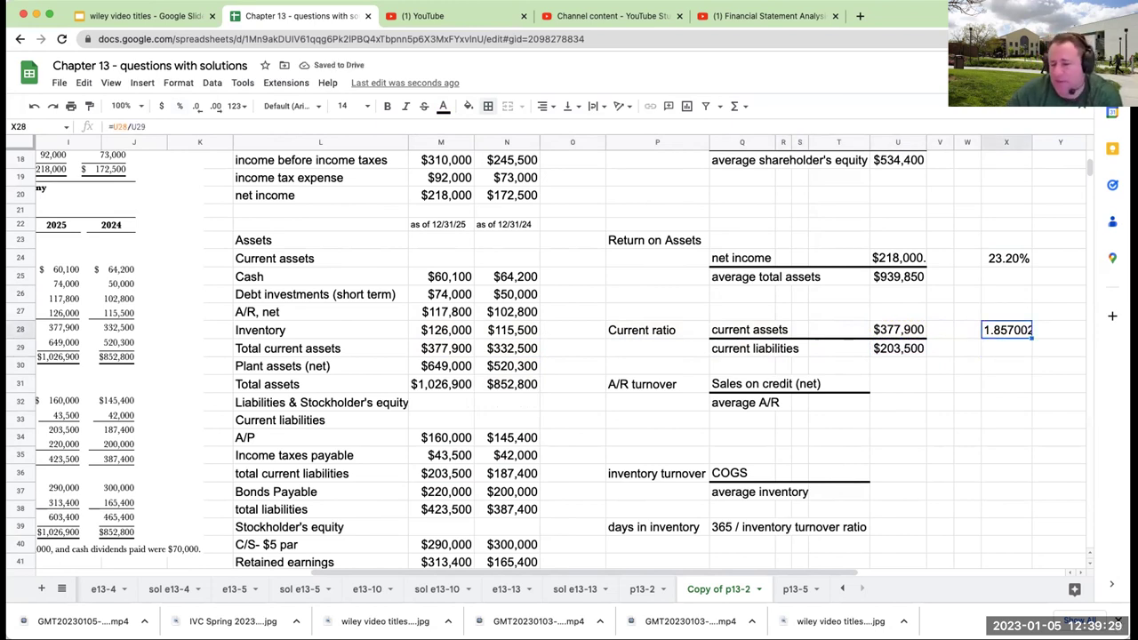
{"action": "key", "text": "Left"}
{"action": "key", "text": "Left"}
{"action": "key", "text": "Left"}
{"action": "key", "text": "Left"}
{"action": "key", "text": "Left"}
{"action": "key", "text": "Left"}
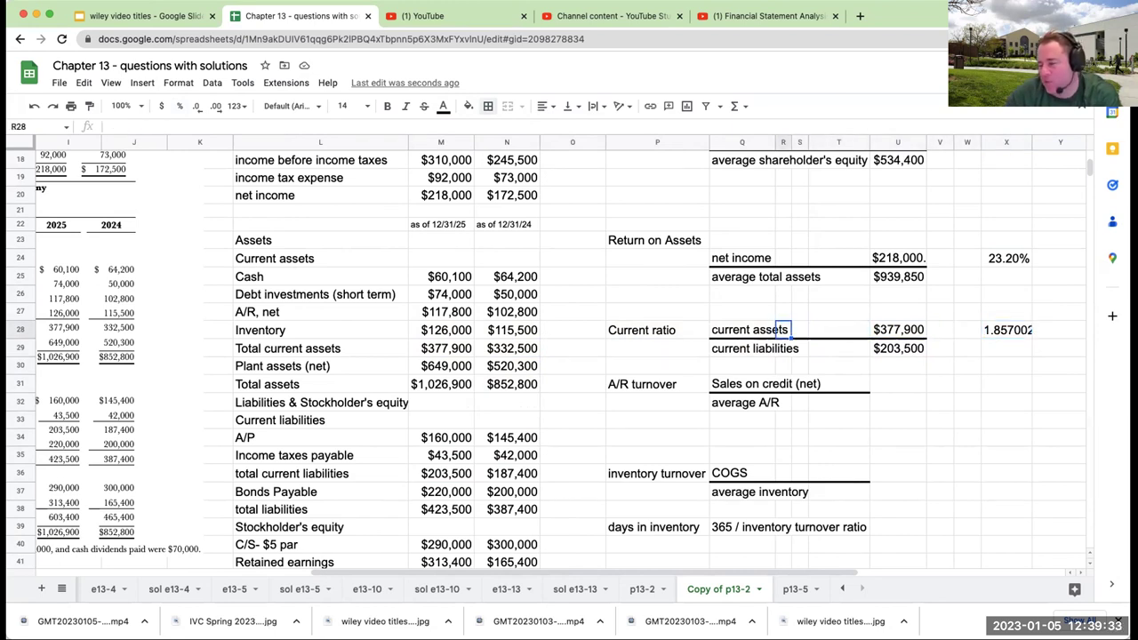
Set U31 to 2025 net sales of $1,890,540 as sales on credit and widen column U
{"action": "key", "text": "Down"}
{"action": "key", "text": "Down"}
{"action": "key", "text": "Down"}
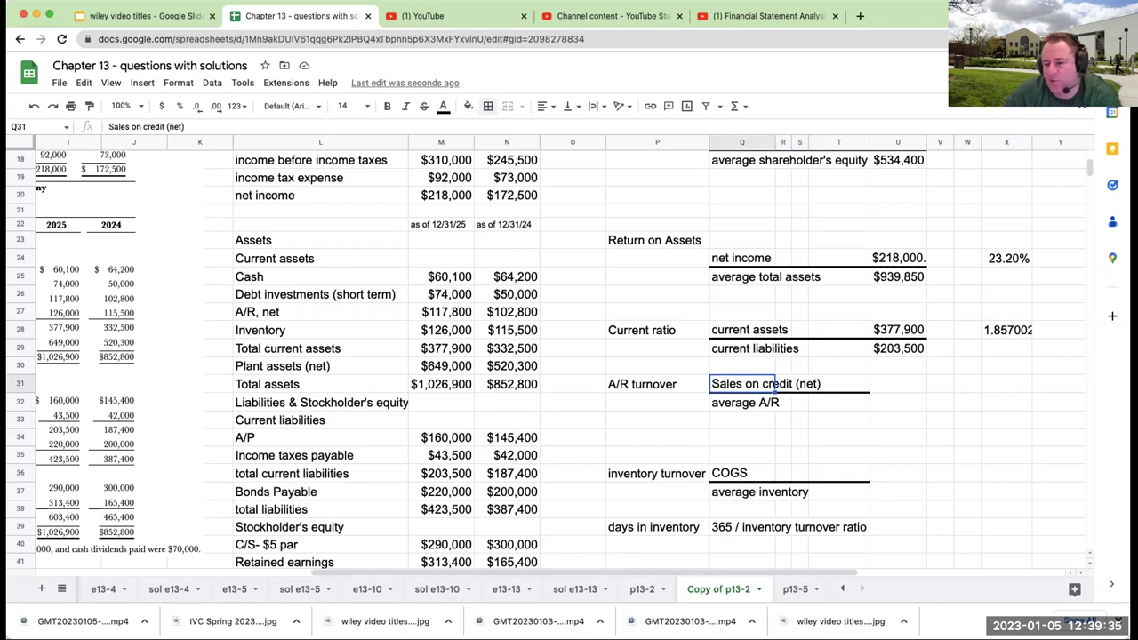
{"action": "key", "text": "Right"}
{"action": "key", "text": "Right"}
{"action": "key", "text": "Right"}
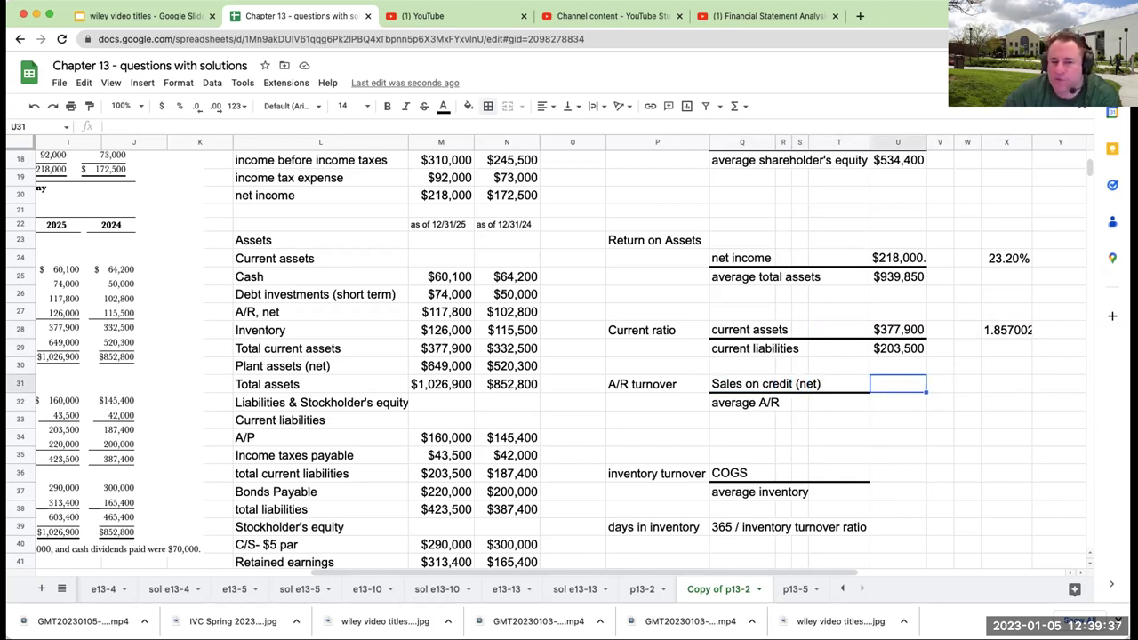
{"action": "type", "text": "+"}
{"action": "key", "text": "Left"}
{"action": "key", "text": "Left"}
{"action": "key", "text": "Left"}
{"action": "key", "text": "Up"}
{"action": "key", "text": "Up"}
{"action": "key", "text": "Up"}
{"action": "key", "text": "Up"}
{"action": "key", "text": "Up"}
{"action": "key", "text": "Up"}
{"action": "key", "text": "Up"}
{"action": "key", "text": "Up"}
{"action": "key", "text": "Up"}
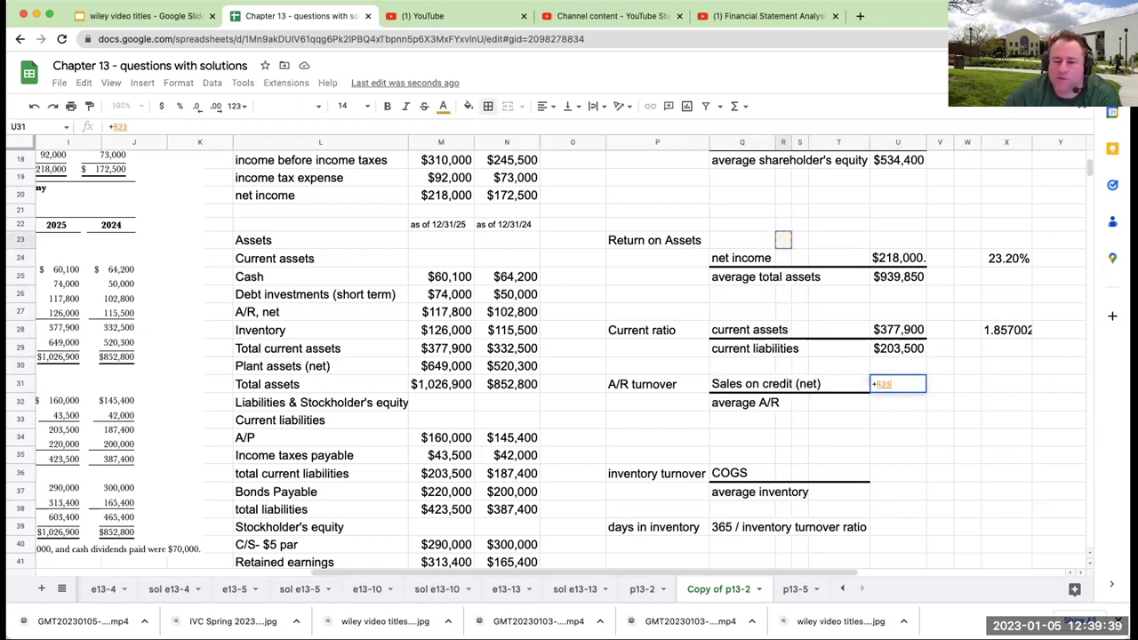
{"action": "key", "text": "Up"}
{"action": "key", "text": "Up"}
{"action": "key", "text": "Up"}
{"action": "key", "text": "Up"}
{"action": "key", "text": "Up"}
{"action": "key", "text": "Up"}
{"action": "key", "text": "Up"}
{"action": "key", "text": "Up"}
{"action": "key", "text": "Up"}
{"action": "key", "text": "Up"}
{"action": "key", "text": "Up"}
{"action": "key", "text": "Up"}
{"action": "key", "text": "Up"}
{"action": "key", "text": "Left"}
{"action": "key", "text": "Left"}
{"action": "key", "text": "Left"}
{"action": "key", "text": "Left"}
{"action": "key", "text": "Left"}
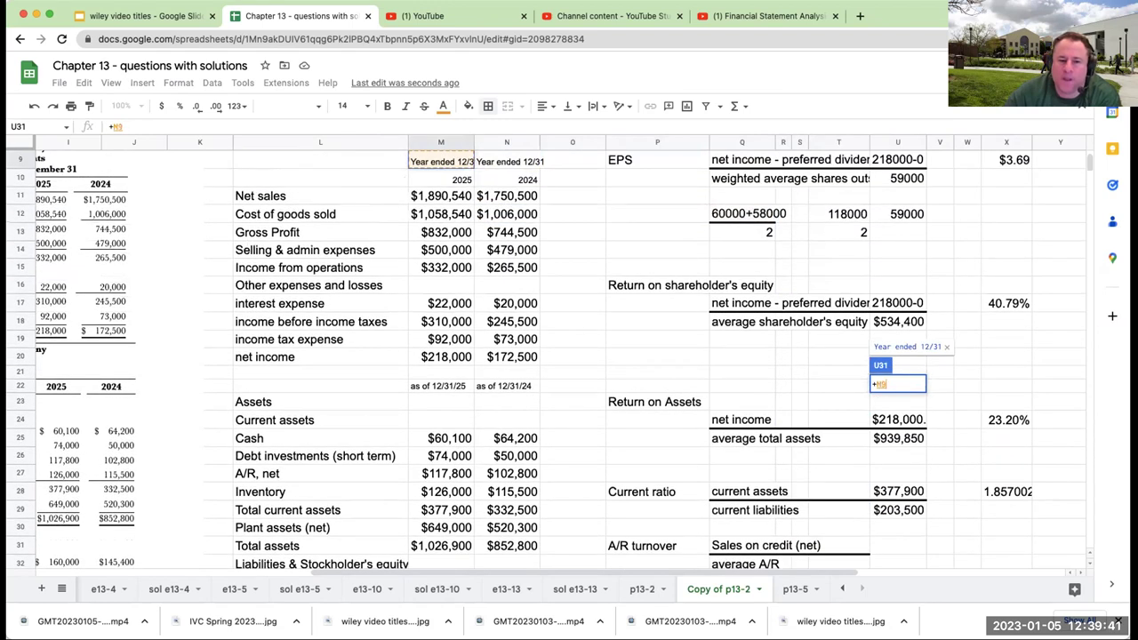
{"action": "key", "text": "Down"}
{"action": "key", "text": "Down"}
{"action": "key", "text": "Return"}
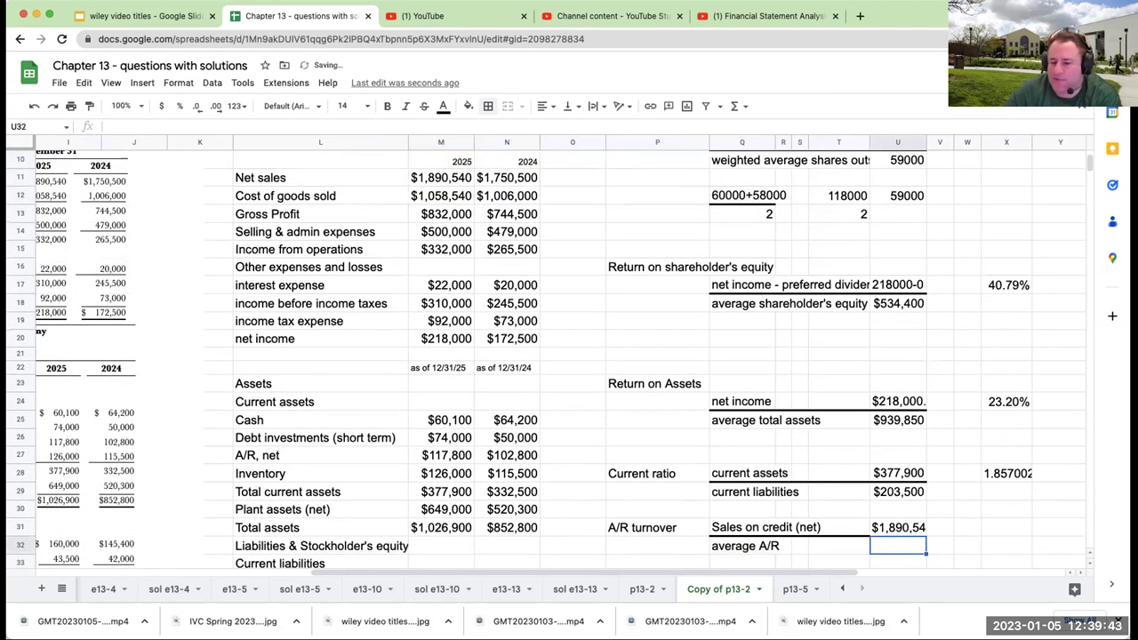
{"action": "left_click_drag", "start_coordinate": [926, 142], "coordinate": [961, 142]}
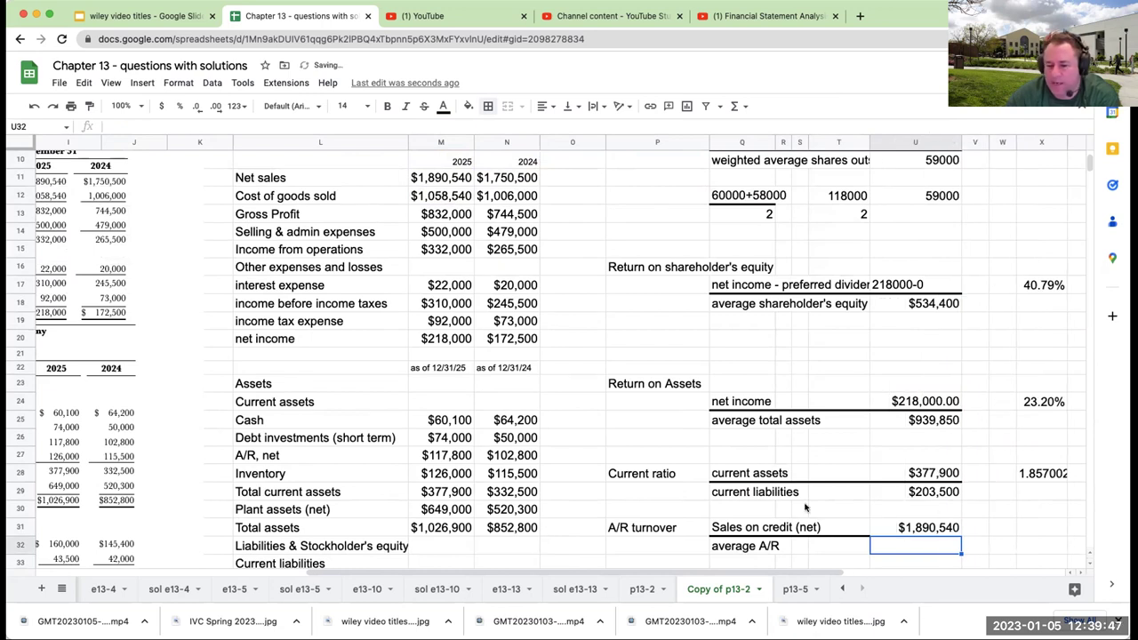
{"action": "key", "text": "Up"}
{"action": "scroll", "coordinate": [533, 493], "scroll_direction": "down", "scroll_amount": 9}
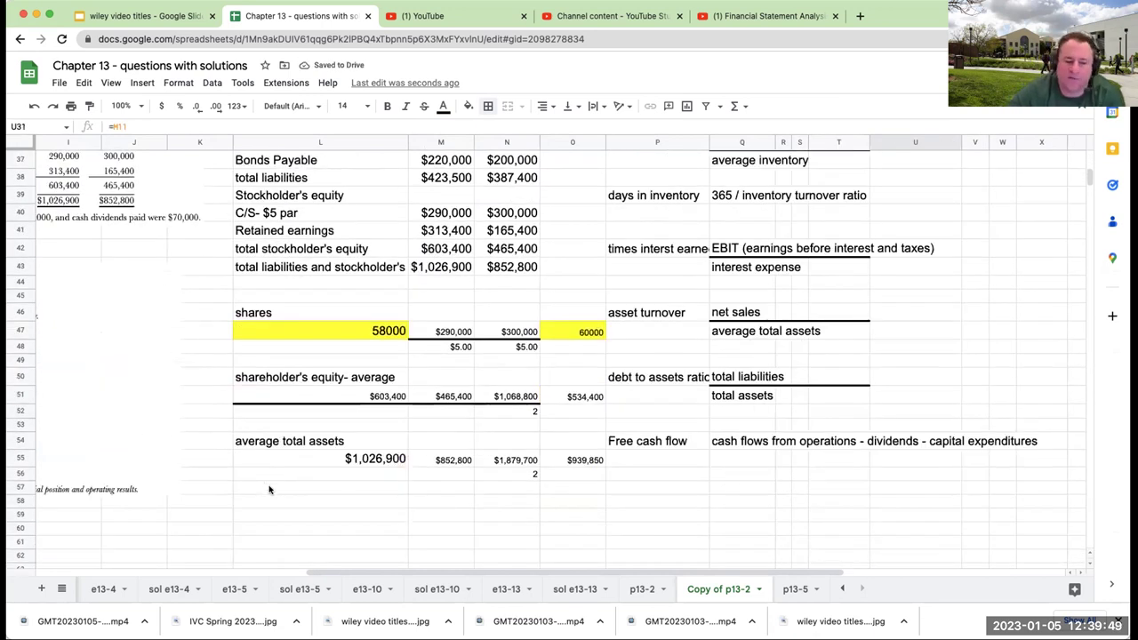
Label an 'average A/R' block and pull 2025 and 2024 A/R, net into L58 and M58
{"action": "left_click", "coordinate": [395, 525]}
{"action": "key", "text": "Up"}
{"action": "key", "text": "Up"}
{"action": "key", "text": "Up"}
{"action": "type", "text": "average"}
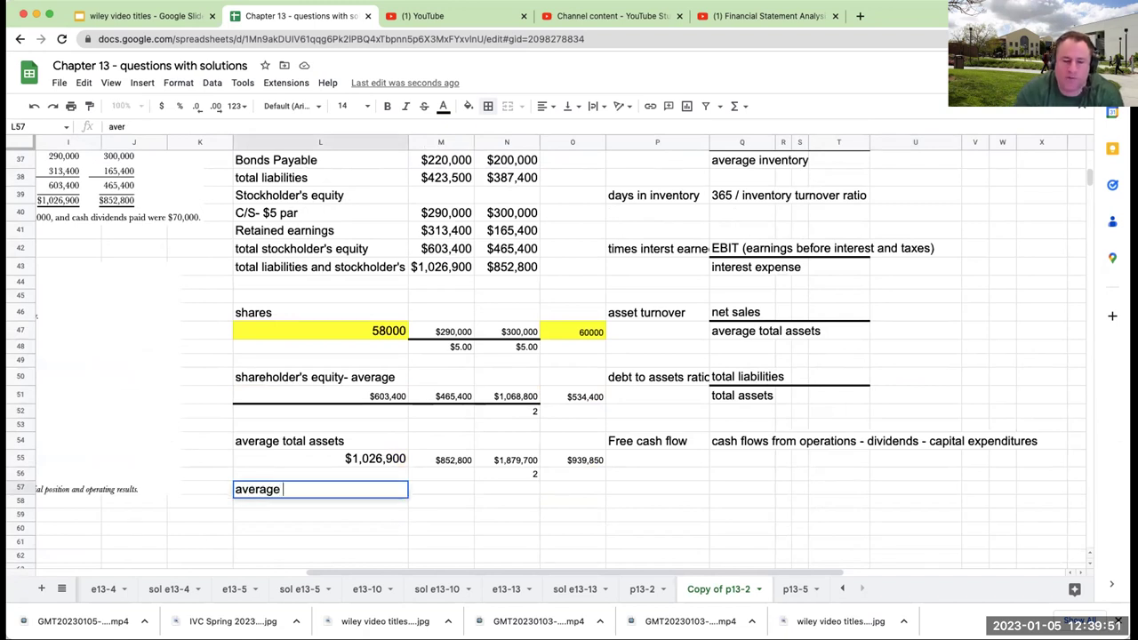
{"action": "type", "text": " A/R"}
{"action": "key", "text": "Return"}
{"action": "type", "text": "+"}
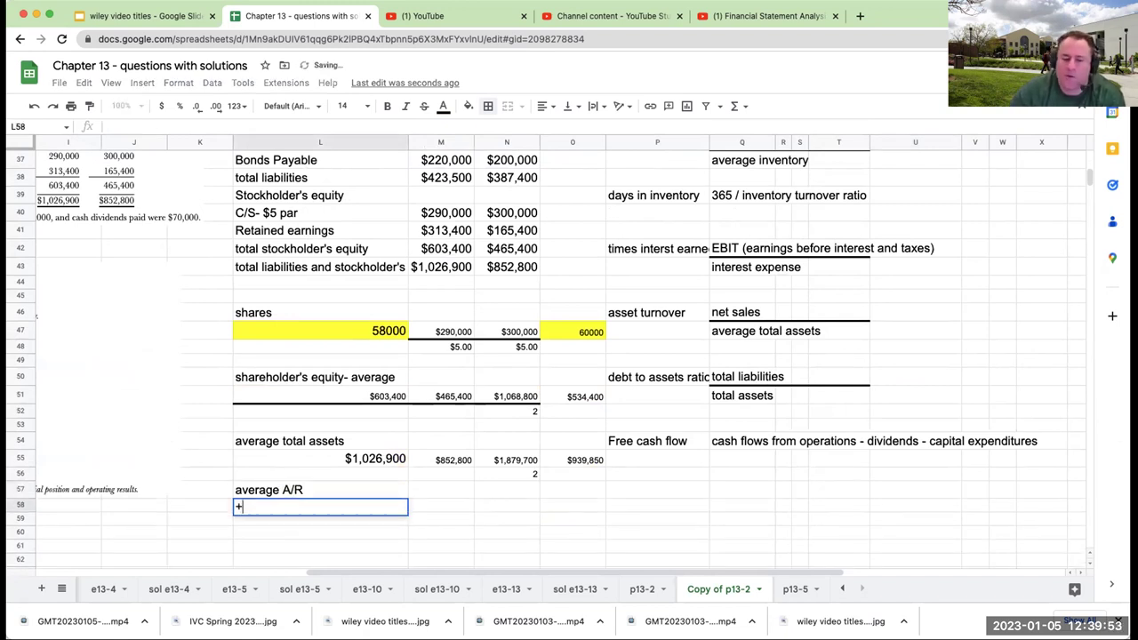
{"action": "scroll", "coordinate": [365, 504], "scroll_direction": "up", "scroll_amount": 6}
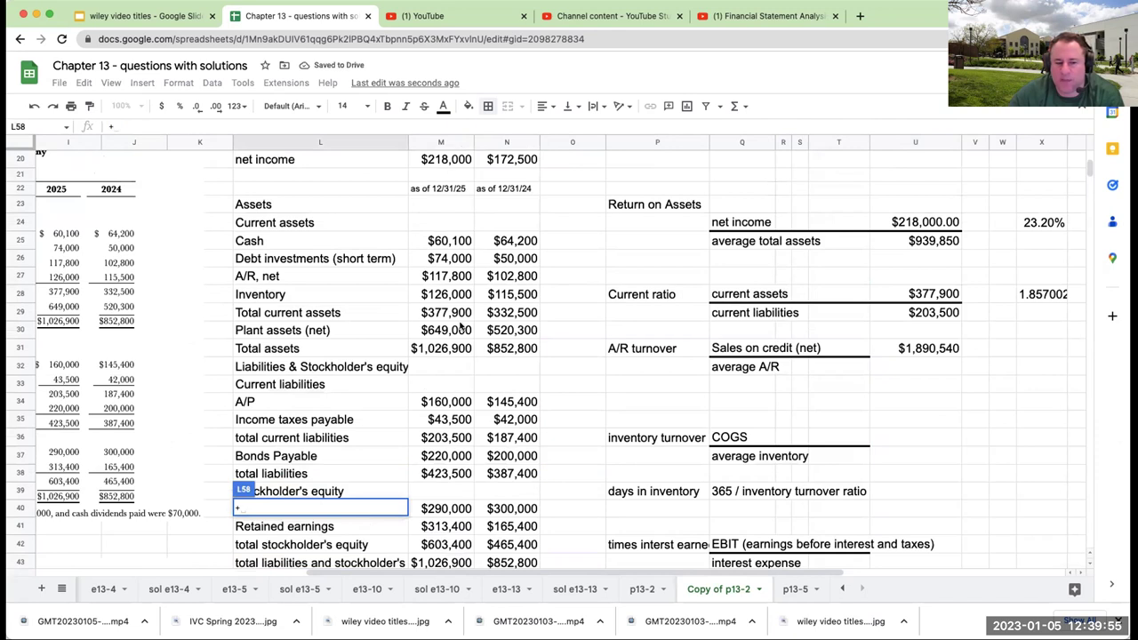
{"action": "left_click", "coordinate": [438, 277]}
{"action": "key", "text": "Return"}
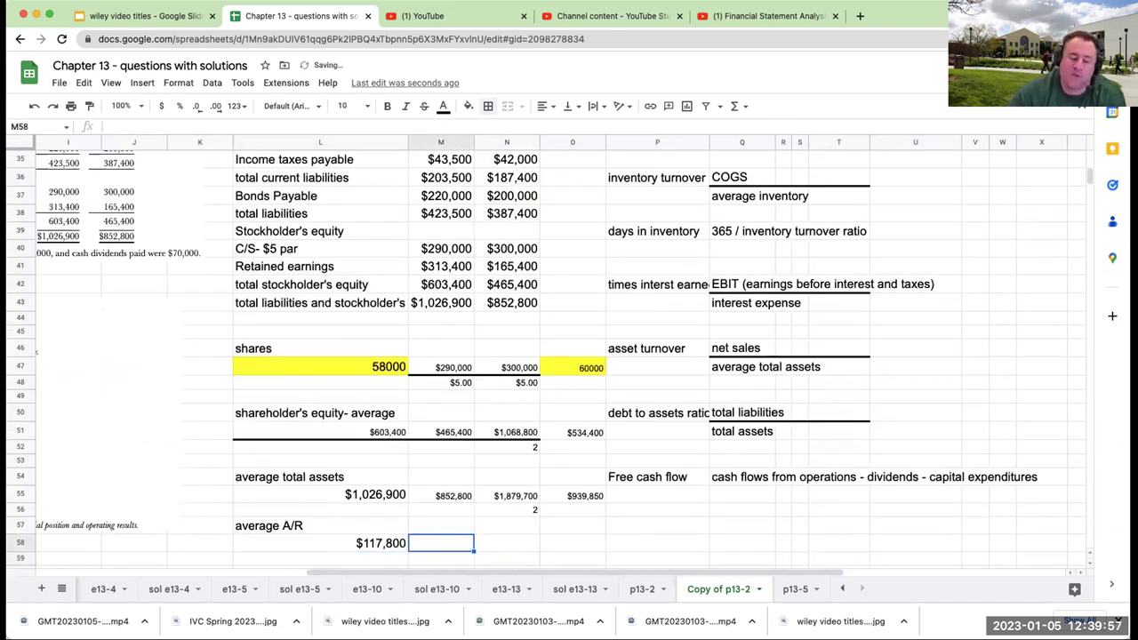
{"action": "type", "text": "+"}
{"action": "scroll", "coordinate": [506, 198], "scroll_direction": "up", "scroll_amount": 3}
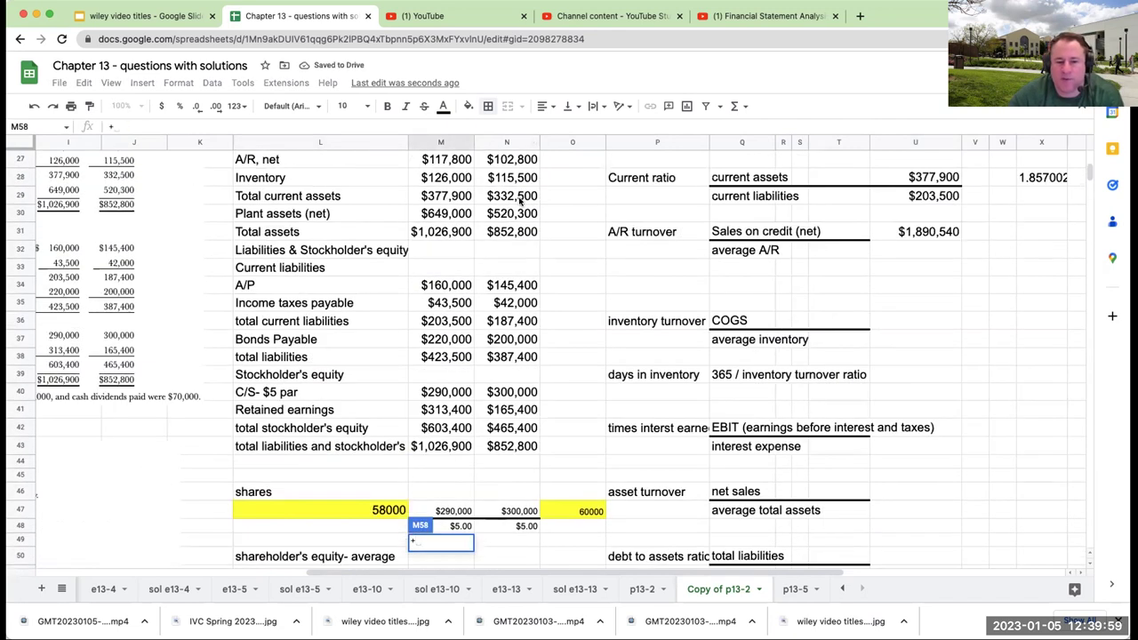
{"action": "left_click", "coordinate": [505, 161]}
{"action": "key", "text": "Return"}
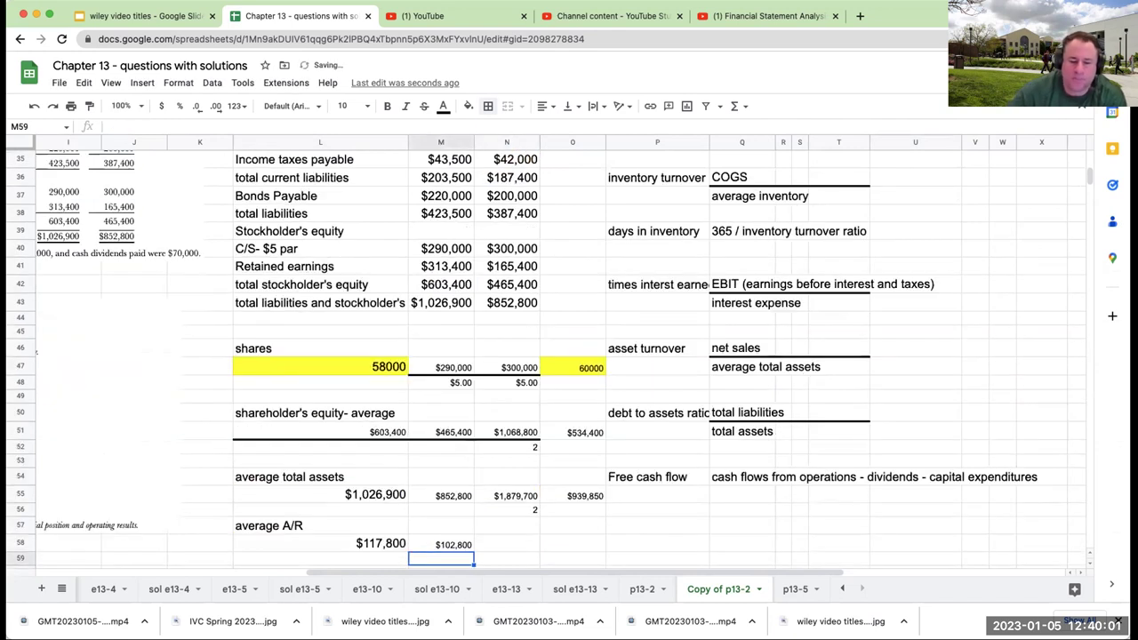
Total both years' A/R in N58 for $220,600 and enter divisor 2 below it
{"action": "key", "text": "Right"}
{"action": "key", "text": "Up"}
{"action": "type", "text": "="}
{"action": "key", "text": "Left"}
{"action": "key", "text": "Left"}
{"action": "type", "text": "+"}
{"action": "key", "text": "Left"}
{"action": "key", "text": "Return"}
{"action": "type", "text": "2"}
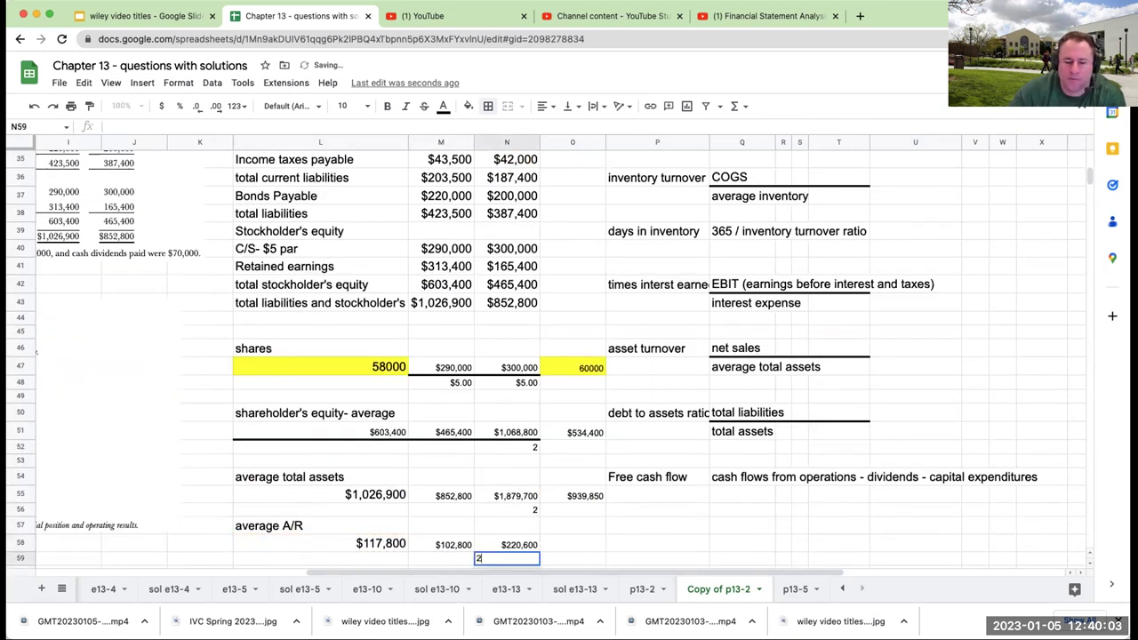
{"action": "key", "text": "Return"}
Divide the A/R total by 2 in O58 for average A/R of $110,300
{"action": "key", "text": "Right"}
{"action": "key", "text": "Up"}
{"action": "key", "text": "Up"}
{"action": "type", "text": "="}
{"action": "key", "text": "Left"}
{"action": "type", "text": "/"}
{"action": "key", "text": "Left"}
{"action": "key", "text": "Down"}
{"action": "key", "text": "Return"}
{"action": "key", "text": "Up"}
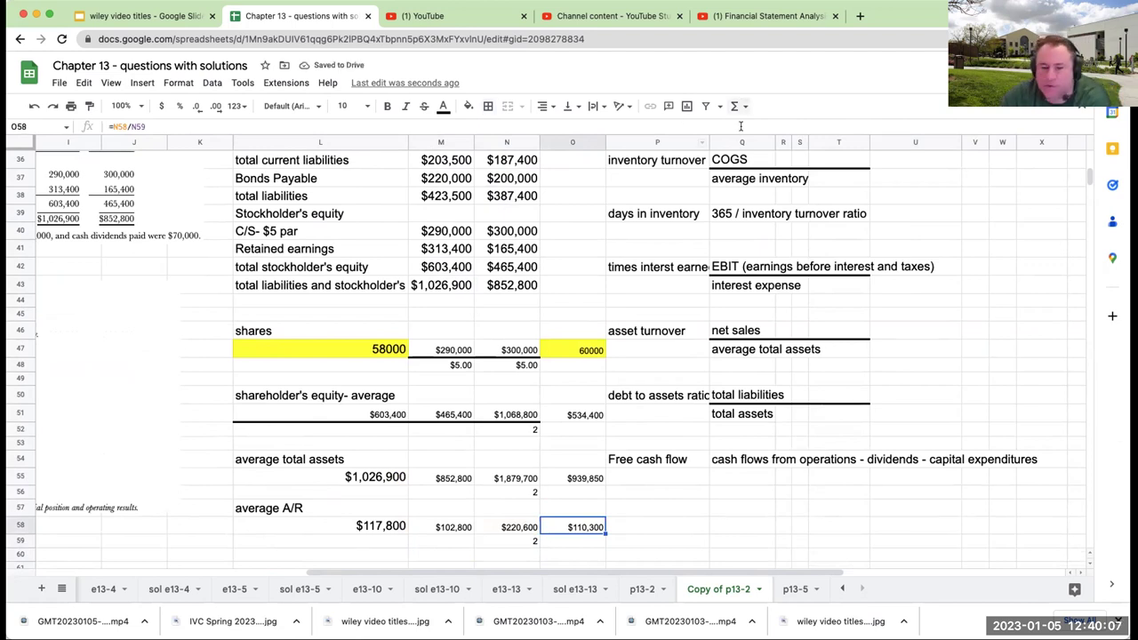
Link U32 to the $110,300 average A/R in O58
{"action": "scroll", "coordinate": [1014, 367], "scroll_direction": "up", "scroll_amount": 6}
{"action": "left_click", "coordinate": [928, 423]}
{"action": "type", "text": "+"}
{"action": "scroll", "coordinate": [928, 423], "scroll_direction": "down", "scroll_amount": 9}
{"action": "left_click", "coordinate": [578, 384]}
{"action": "key", "text": "Return"}
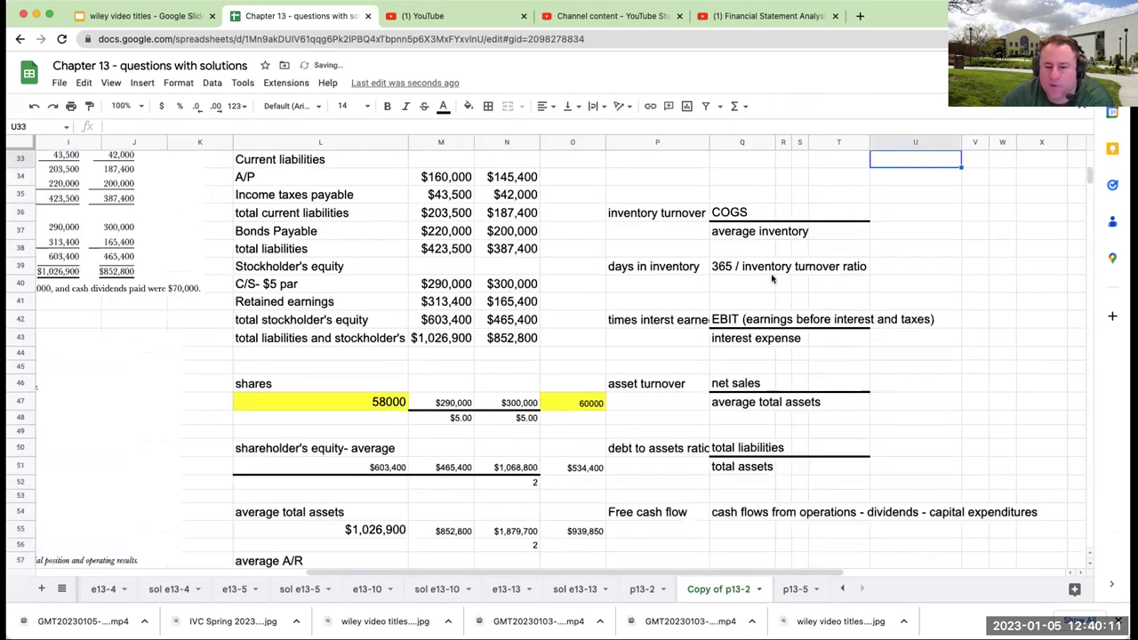
Begin the A/R turnover formula in its result cell, dismissing a formula error
{"action": "left_click", "coordinate": [1031, 283]}
{"action": "type", "text": "+"}
{"action": "key", "text": "Up"}
{"action": "key", "text": "Return"}
{"action": "left_click", "coordinate": [711, 361]}
{"action": "left_click", "coordinate": [866, 319]}
{"action": "key", "text": "Left"}
Finish the A/R turnover formula =U31/U32 in X31, giving 17.13998
{"action": "key", "text": "Right"}
{"action": "key", "text": "Right"}
{"action": "key", "text": "Right"}
{"action": "key", "text": "BackSpace"}
{"action": "key", "text": "BackSpace"}
{"action": "key", "text": "BackSpace"}
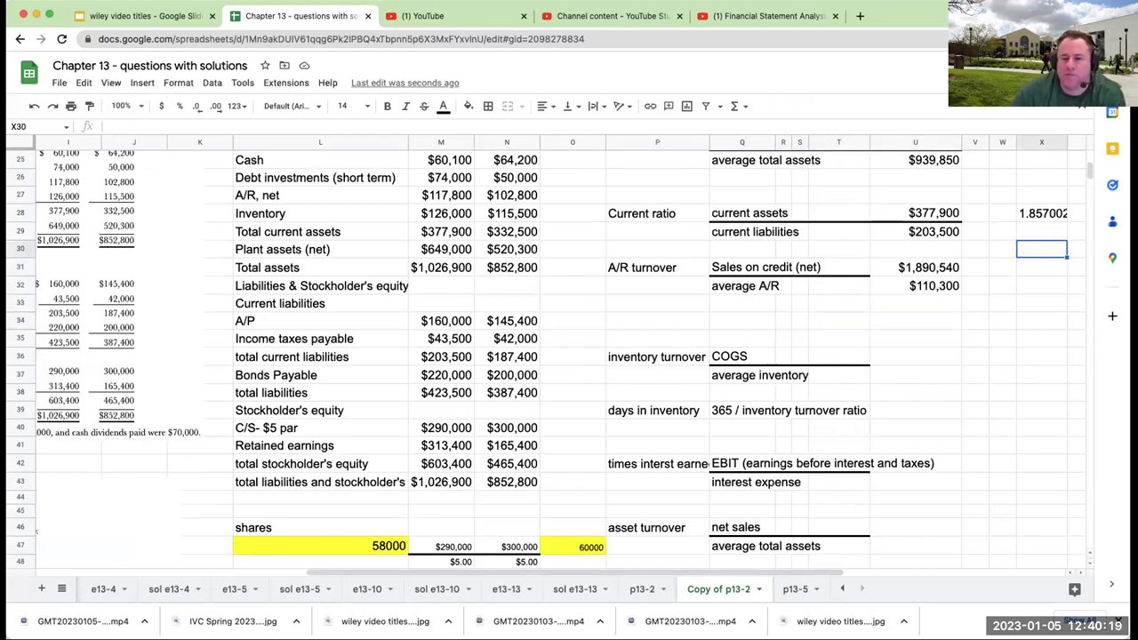
{"action": "key", "text": "Left"}
{"action": "key", "text": "Left"}
{"action": "key", "text": "Left"}
{"action": "type", "text": "/U32"}
{"action": "key", "text": "Return"}
{"action": "key", "text": "Up"}
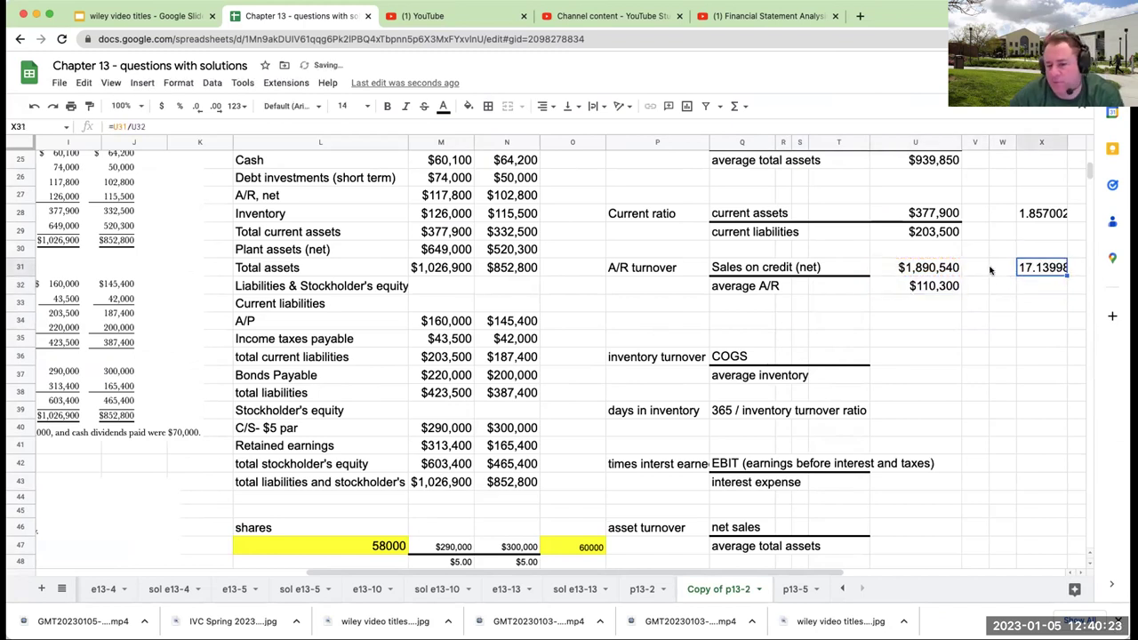
Add a top border above the average A/R amount in U32
{"action": "left_click", "coordinate": [938, 287]}
{"action": "left_click", "coordinate": [488, 106]}
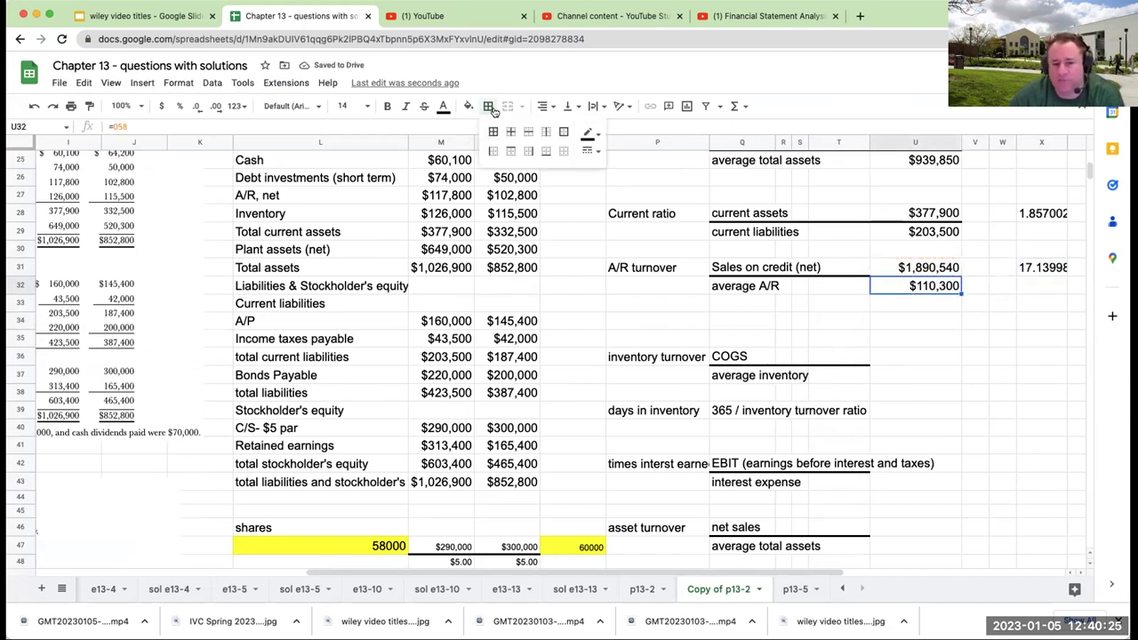
{"action": "left_click", "coordinate": [509, 151]}
Start an inventory turnover entry in the COGS cell U36, then cancel it
{"action": "left_click", "coordinate": [940, 350]}
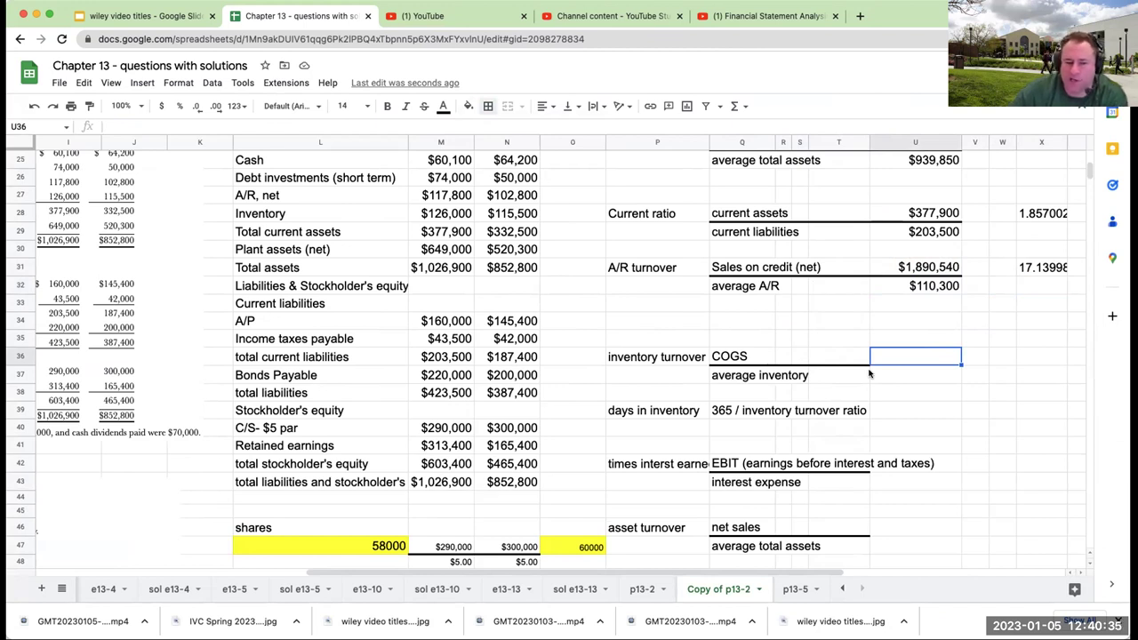
{"action": "type", "text": "+"}
{"action": "key", "text": "Left"}
{"action": "key", "text": "Left"}
{"action": "key", "text": "Left"}
{"action": "key", "text": "Left"}
{"action": "key", "text": "Left"}
{"action": "key", "text": "Left"}
{"action": "key", "text": "Left"}
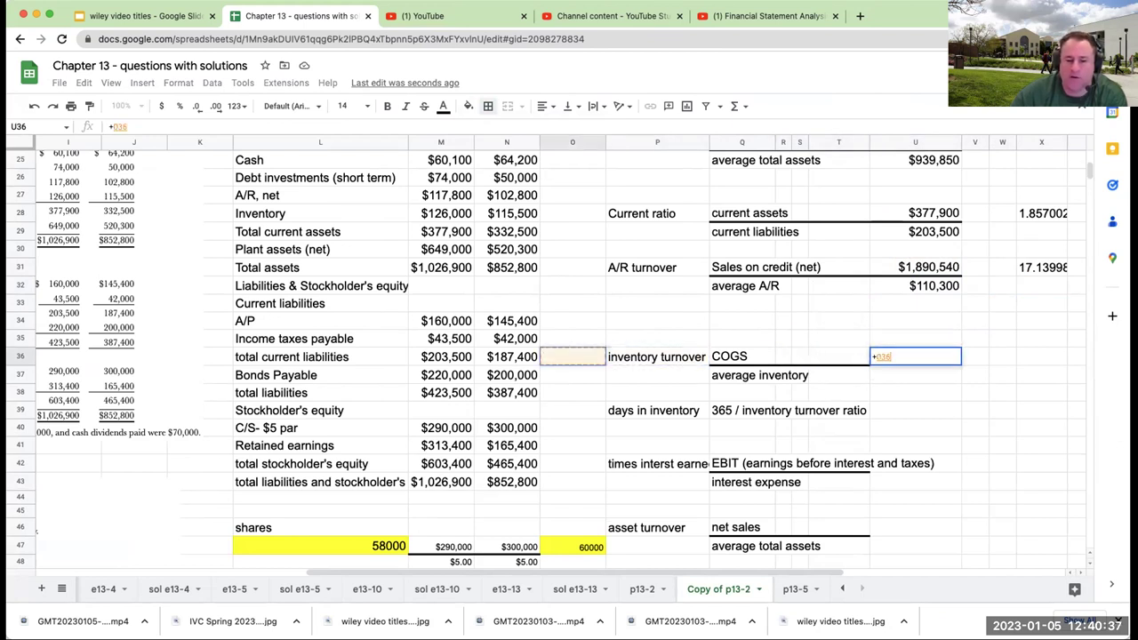
{"action": "key", "text": "Escape"}
Try a days-to-collect calculation of 365/X31 (21.295238) in Y33, then delete it
{"action": "key", "text": "Right"}
{"action": "key", "text": "Right"}
{"action": "key", "text": "Right"}
{"action": "key", "text": "Right"}
{"action": "key", "text": "Right"}
{"action": "key", "text": "Right"}
{"action": "key", "text": "Up"}
{"action": "key", "text": "Up"}
{"action": "key", "text": "Up"}
{"action": "key", "text": "Up"}
{"action": "key", "text": "Up"}
{"action": "key", "text": "Left"}
{"action": "key", "text": "Left"}
{"action": "key", "text": "Down"}
{"action": "key", "text": "Down"}
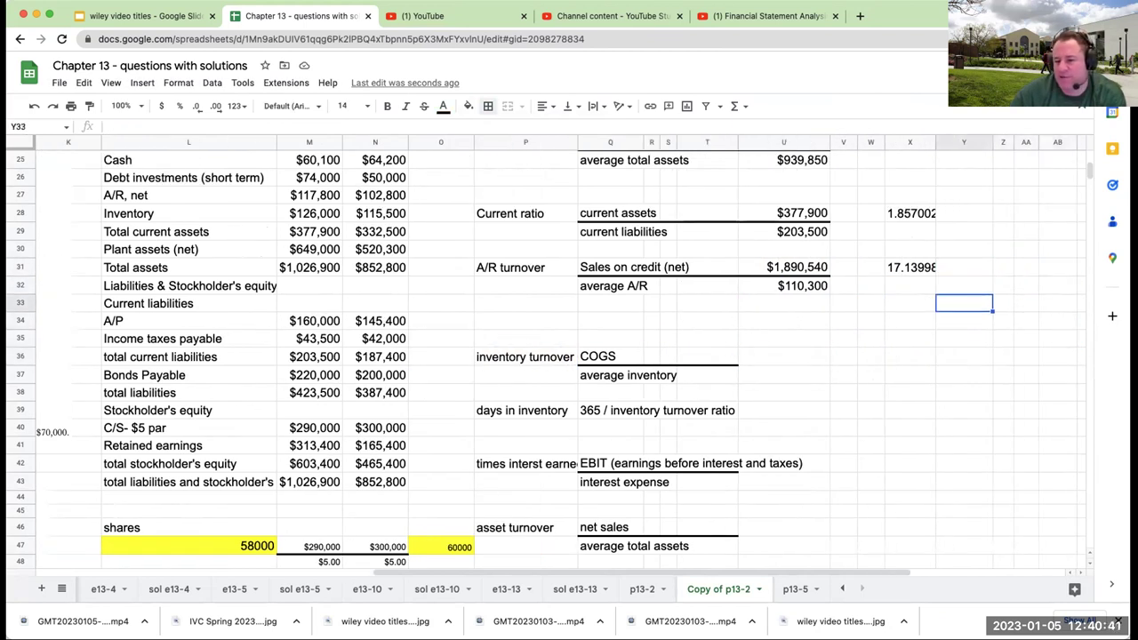
{"action": "type", "text": "3365"}
{"action": "key", "text": "BackSpace"}
{"action": "key", "text": "BackSpace"}
{"action": "key", "text": "BackSpace"}
{"action": "key", "text": "BackSpace"}
{"action": "type", "text": "+365/"}
{"action": "key", "text": "Left"}
{"action": "key", "text": "Up"}
{"action": "key", "text": "Up"}
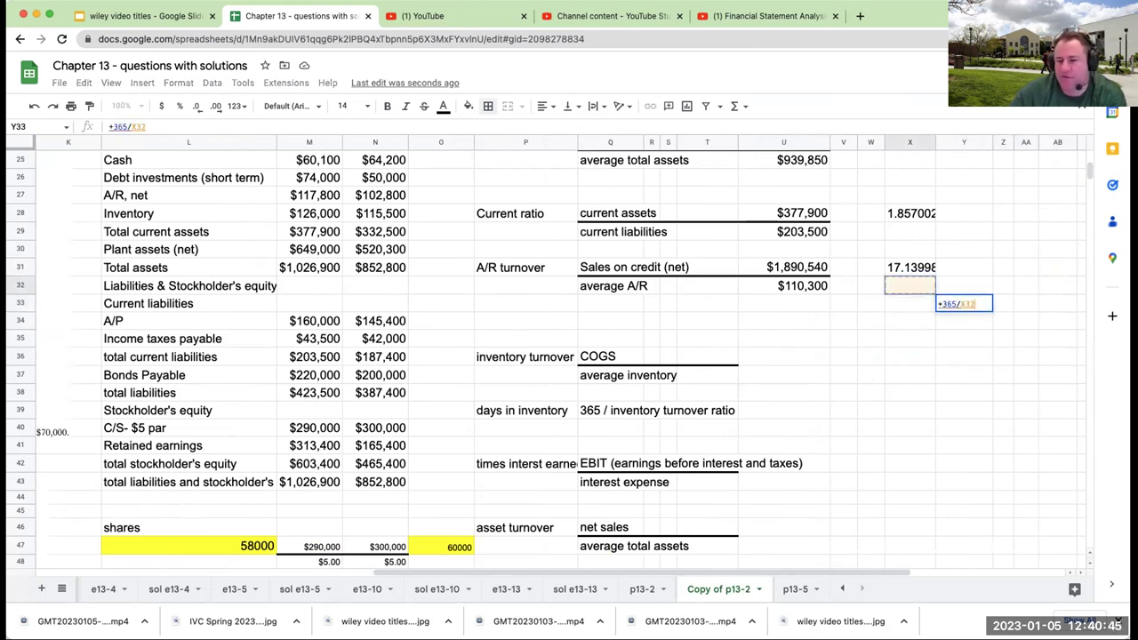
{"action": "key", "text": "Return"}
{"action": "left_click", "coordinate": [963, 303]}
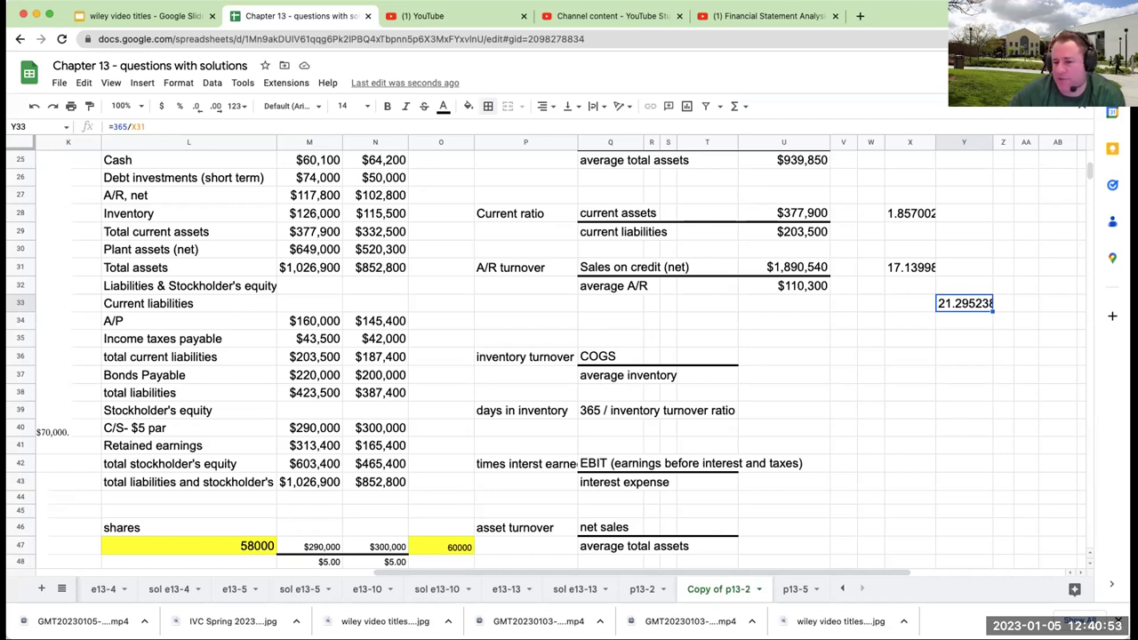
{"action": "key", "text": "Delete"}
Return to the COGS value cell U36
{"action": "left_click", "coordinate": [909, 321]}
{"action": "left_click", "coordinate": [843, 339]}
{"action": "left_click", "coordinate": [783, 356]}
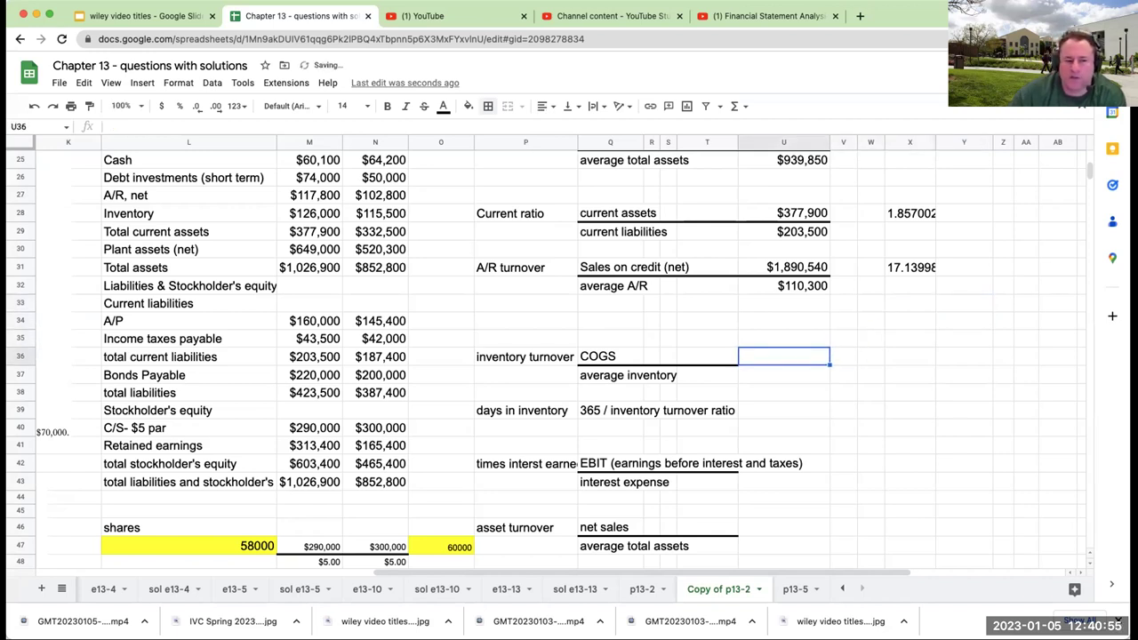
Link U36 to the 2025 cost of goods sold of $1,058,540
{"action": "type", "text": "+"}
{"action": "key", "text": "Left"}
{"action": "key", "text": "Left"}
{"action": "key", "text": "Left"}
{"action": "key", "text": "Up"}
{"action": "key", "text": "Up"}
{"action": "key", "text": "Up"}
{"action": "key", "text": "Up"}
{"action": "key", "text": "Up"}
{"action": "key", "text": "Up"}
{"action": "key", "text": "Up"}
{"action": "key", "text": "Up"}
{"action": "key", "text": "Up"}
{"action": "key", "text": "Up"}
{"action": "key", "text": "Up"}
{"action": "key", "text": "Up"}
{"action": "key", "text": "Up"}
{"action": "key", "text": "Up"}
{"action": "key", "text": "Up"}
{"action": "key", "text": "Up"}
{"action": "key", "text": "Up"}
{"action": "key", "text": "Up"}
{"action": "key", "text": "Up"}
{"action": "key", "text": "Up"}
{"action": "key", "text": "Up"}
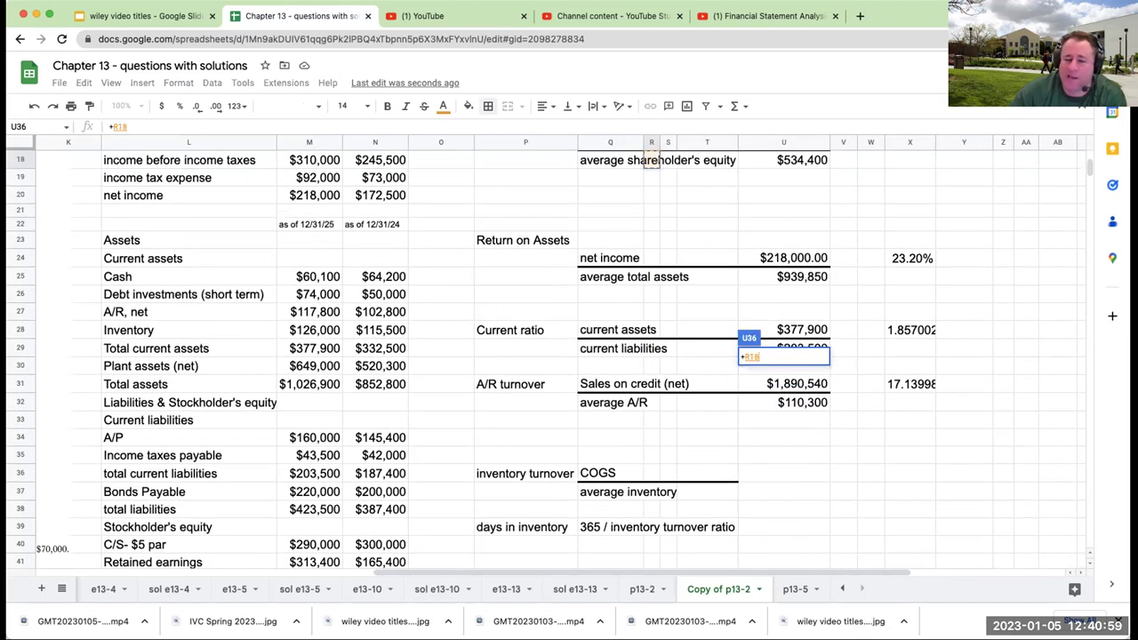
{"action": "key", "text": "Left"}
{"action": "key", "text": "Left"}
{"action": "key", "text": "Left"}
{"action": "key", "text": "Left"}
{"action": "key", "text": "Left"}
{"action": "key", "text": "Up"}
{"action": "key", "text": "Up"}
{"action": "key", "text": "Left"}
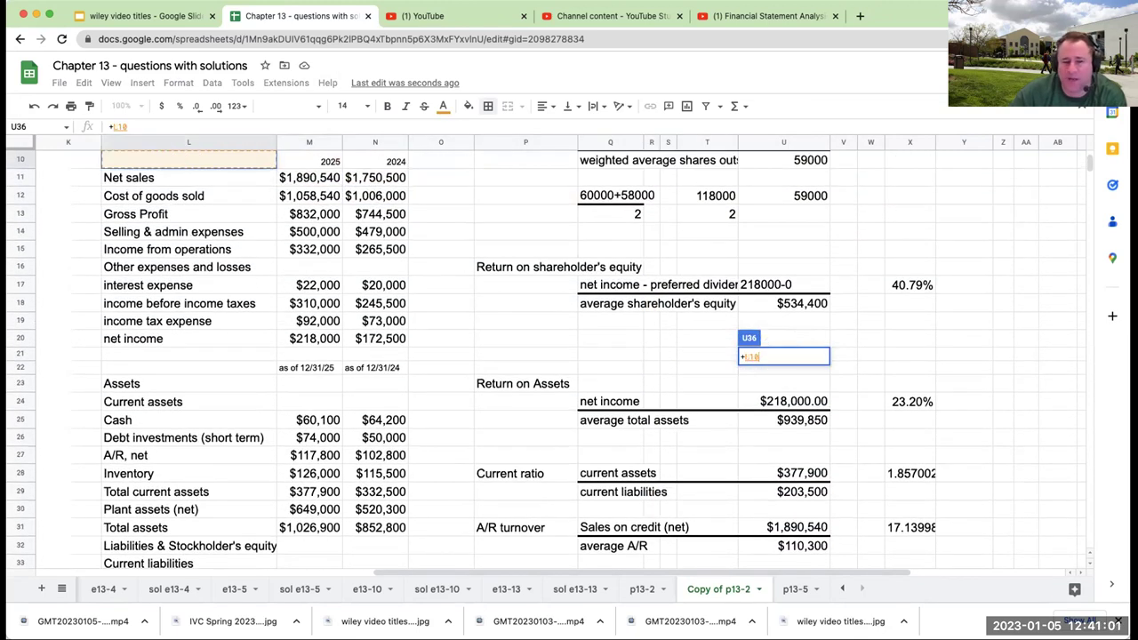
{"action": "key", "text": "Left"}
{"action": "key", "text": "Right"}
{"action": "key", "text": "Right"}
{"action": "key", "text": "Down"}
{"action": "key", "text": "Down"}
{"action": "key", "text": "Down"}
{"action": "key", "text": "Up"}
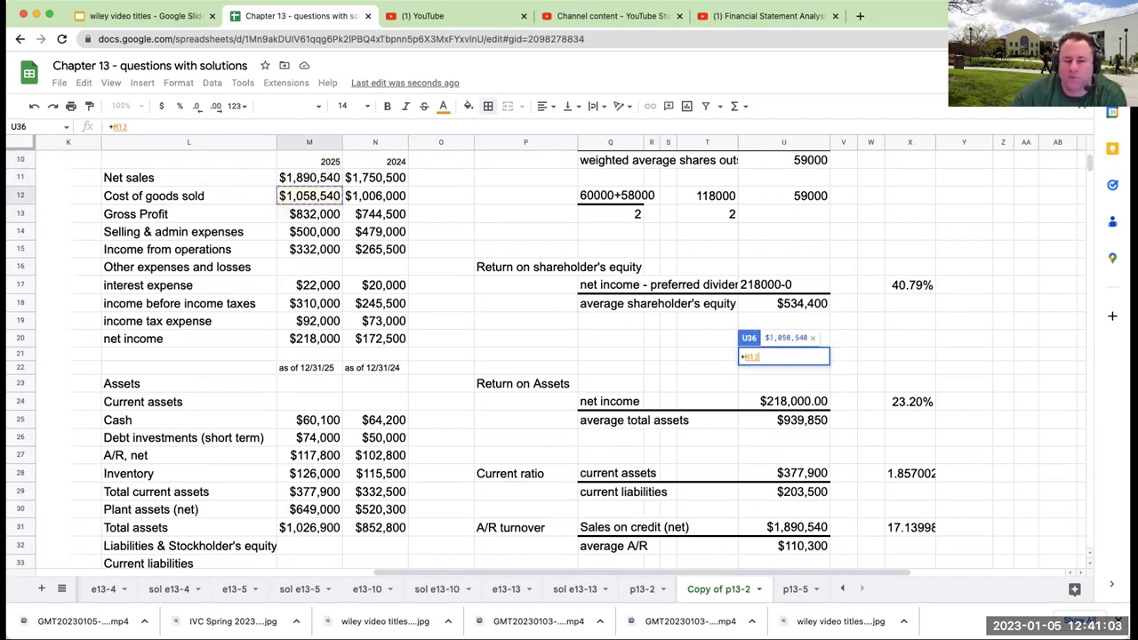
{"action": "key", "text": "Return"}
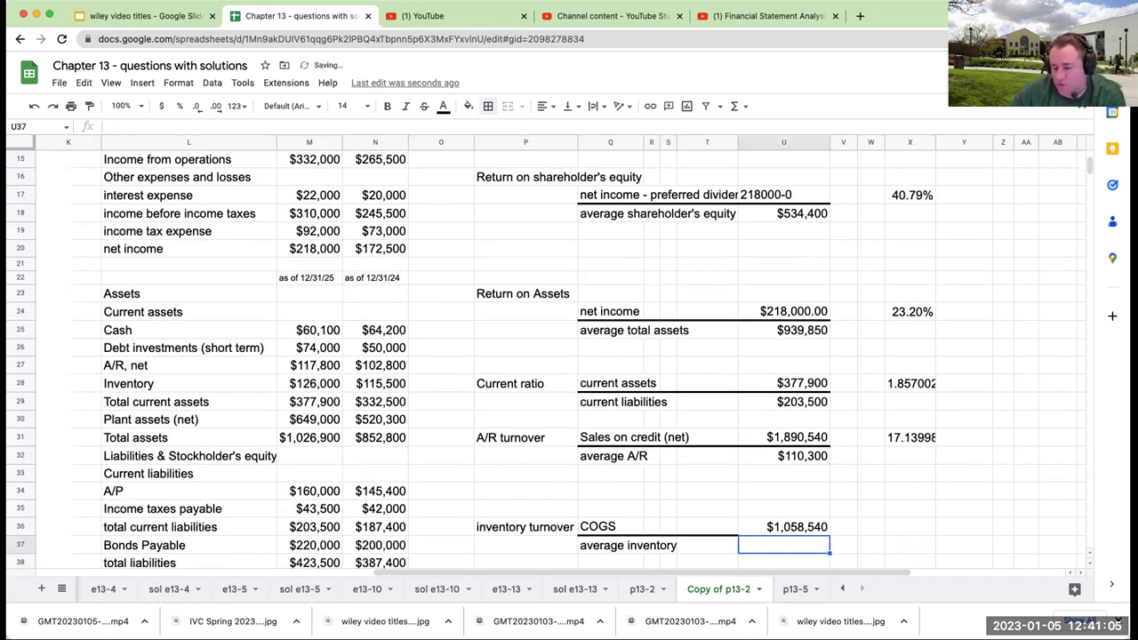
Add an 'average inventory' label in L61
{"action": "scroll", "coordinate": [524, 477], "scroll_direction": "down", "scroll_amount": 10}
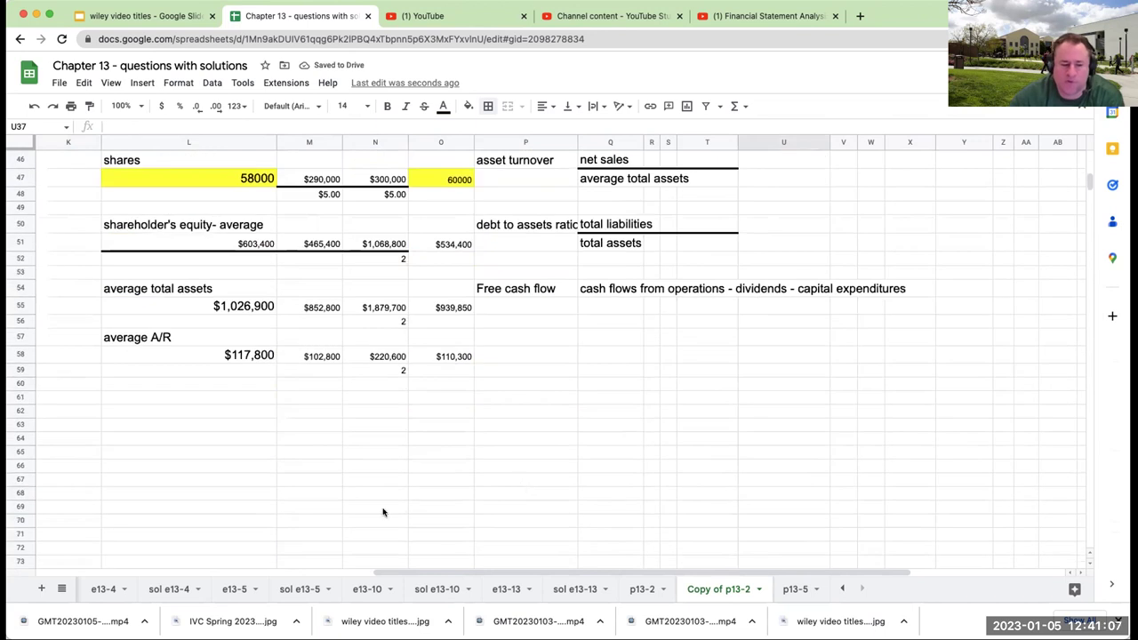
{"action": "left_click", "coordinate": [175, 394]}
{"action": "type", "text": "aver"}
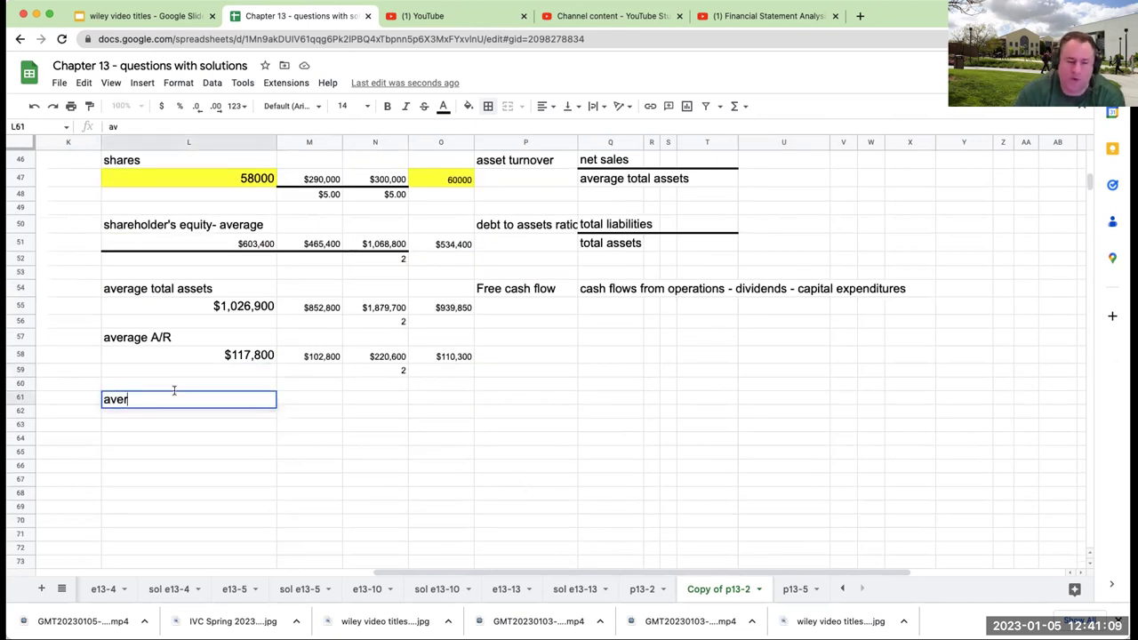
{"action": "type", "text": "age inventory"}
{"action": "key", "text": "Return"}
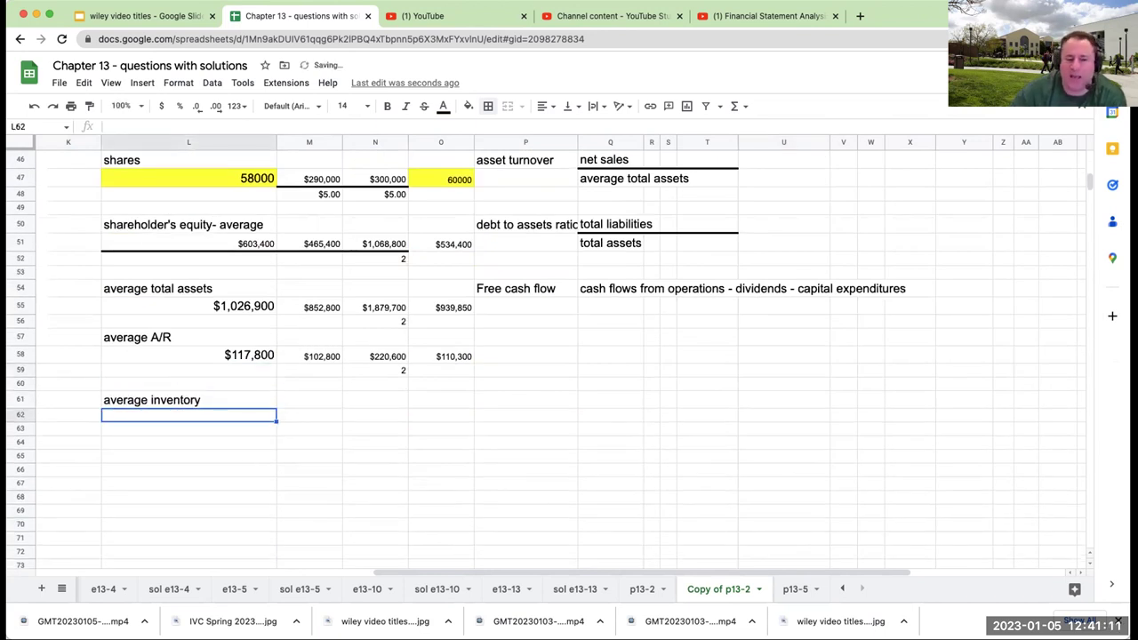
Reference the 2025 inventory and 2024 inventory of $115,500 in row 62
{"action": "type", "text": "+"}
{"action": "scroll", "coordinate": [234, 459], "scroll_direction": "up", "scroll_amount": 5}
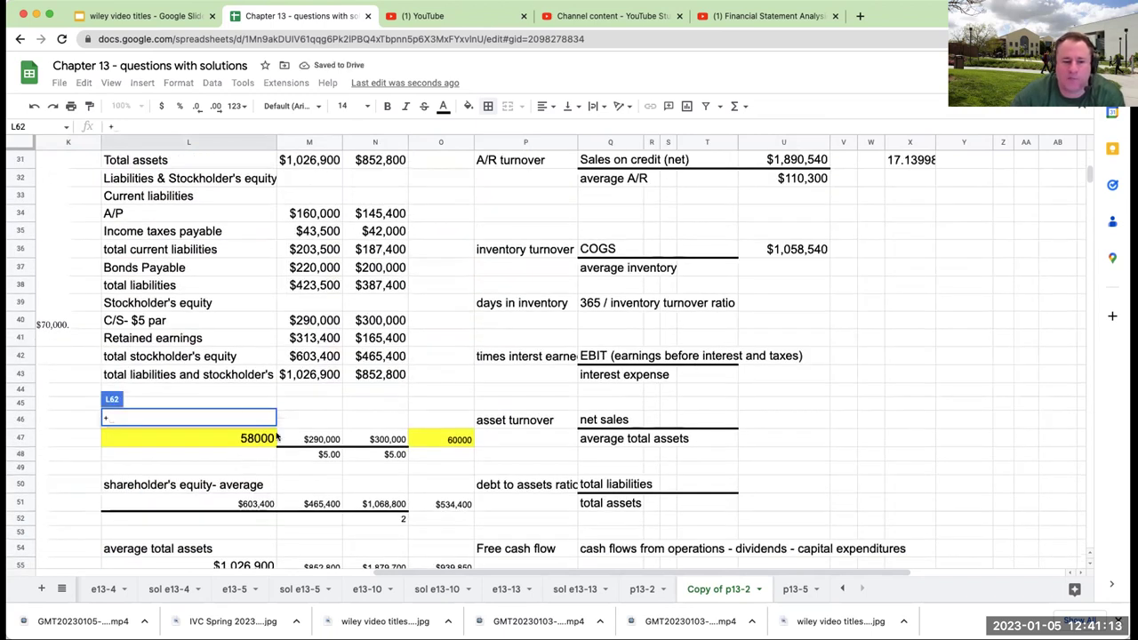
{"action": "scroll", "coordinate": [313, 403], "scroll_direction": "up", "scroll_amount": 3}
{"action": "scroll", "coordinate": [312, 402], "scroll_direction": "up", "scroll_amount": 2}
{"action": "left_click", "coordinate": [326, 239]}
{"action": "key", "text": "Return"}
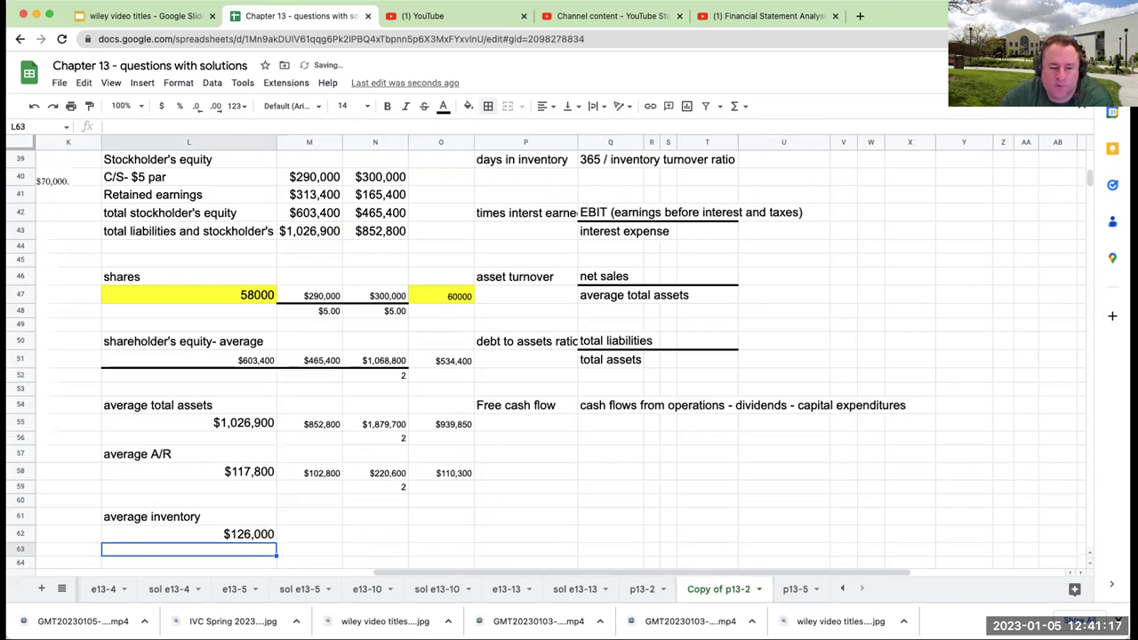
{"action": "left_click", "coordinate": [323, 534]}
{"action": "type", "text": "+"}
{"action": "scroll", "coordinate": [356, 367], "scroll_direction": "up", "scroll_amount": 5}
{"action": "left_click", "coordinate": [372, 263]}
{"action": "key", "text": "Return"}
Total both years' inventory to $241,500 in N62 and enter 2 below it
{"action": "left_click", "coordinate": [375, 534]}
{"action": "type", "text": "+"}
{"action": "left_click", "coordinate": [309, 534]}
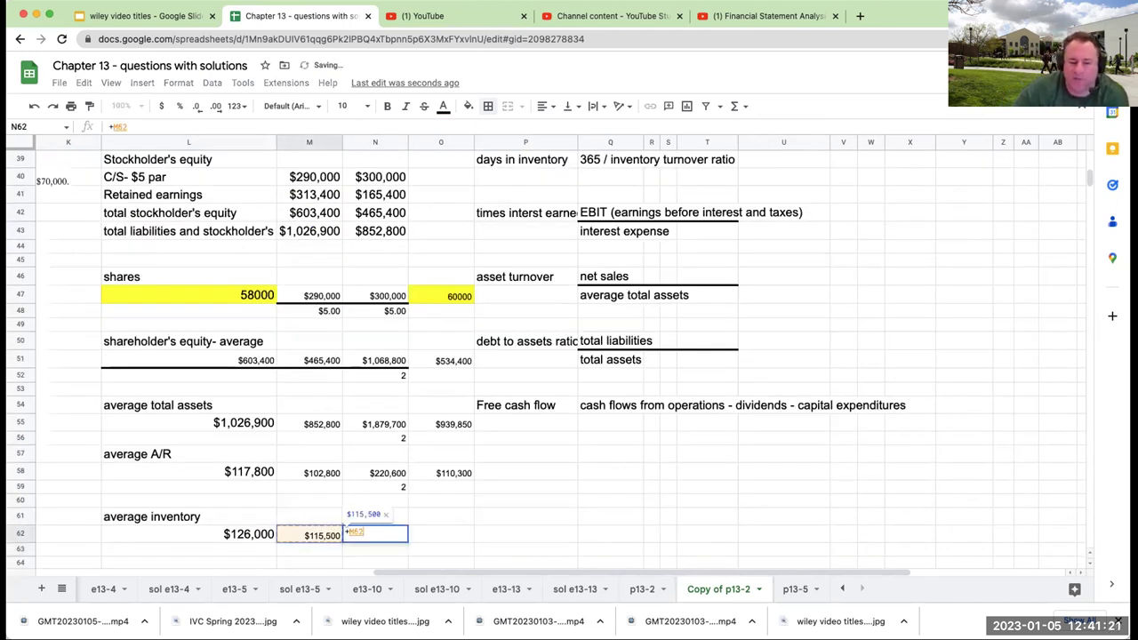
{"action": "type", "text": "+"}
{"action": "left_click", "coordinate": [249, 533]}
{"action": "key", "text": "Return"}
{"action": "type", "text": "2"}
{"action": "key", "text": "Tab"}
Compute average inventory of $120,750 with =N62/N63 in O62
{"action": "left_click", "coordinate": [440, 517]}
{"action": "type", "text": "="}
{"action": "left_click", "coordinate": [388, 518]}
{"action": "type", "text": "/"}
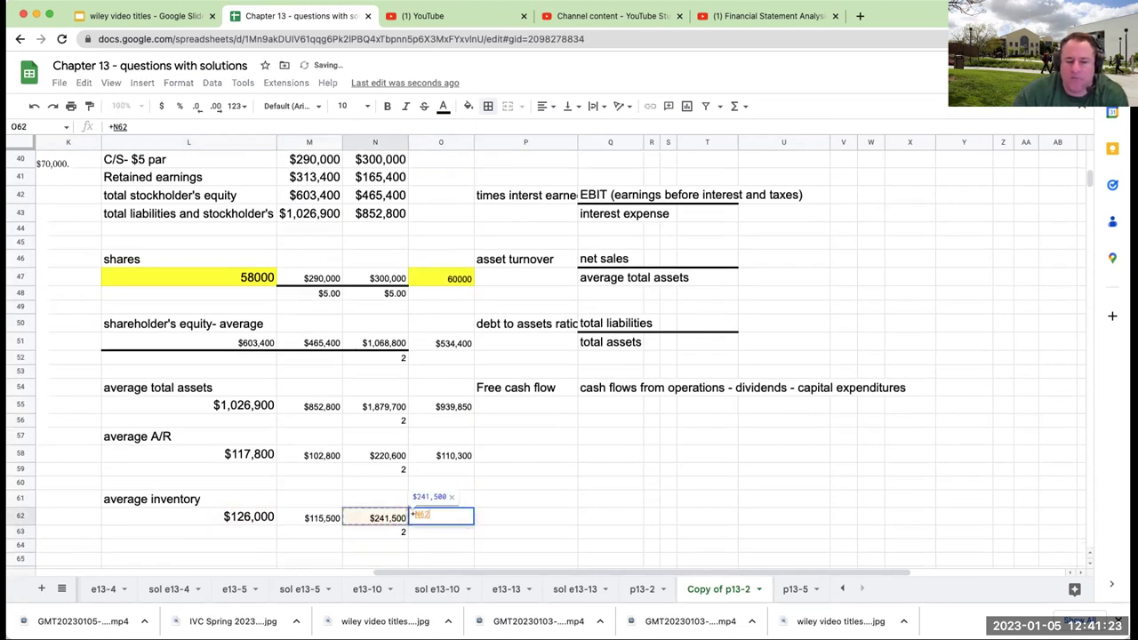
{"action": "left_click", "coordinate": [388, 531]}
{"action": "key", "text": "Return"}
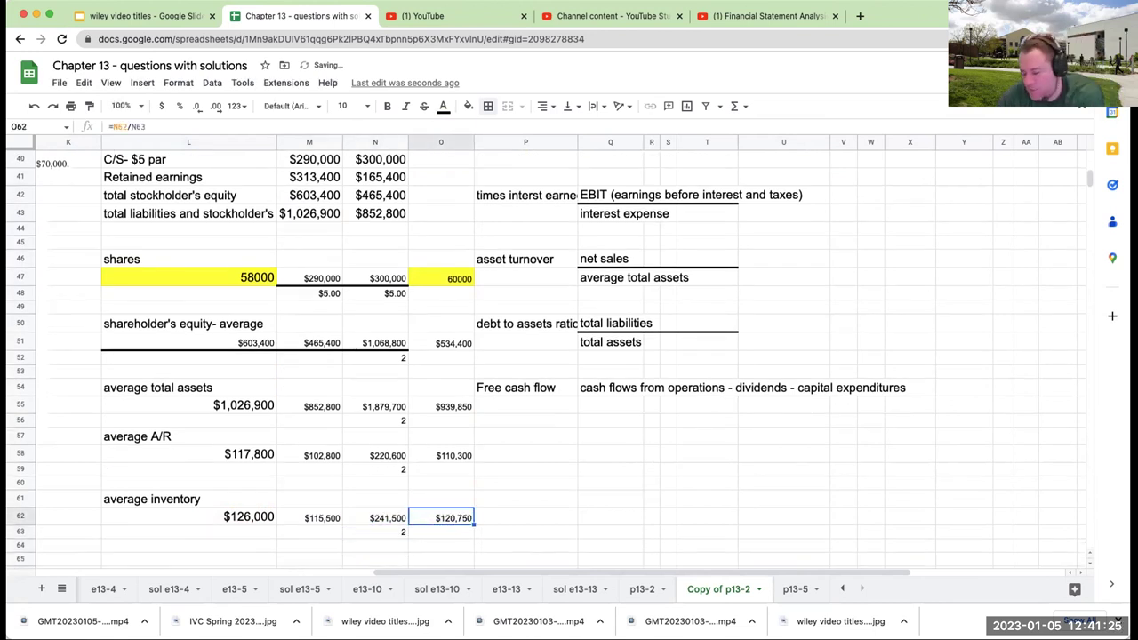
Reference an average figure ($110,300) in U37 as inventory turnover's denominator
{"action": "scroll", "coordinate": [676, 435], "scroll_direction": "up", "scroll_amount": 6}
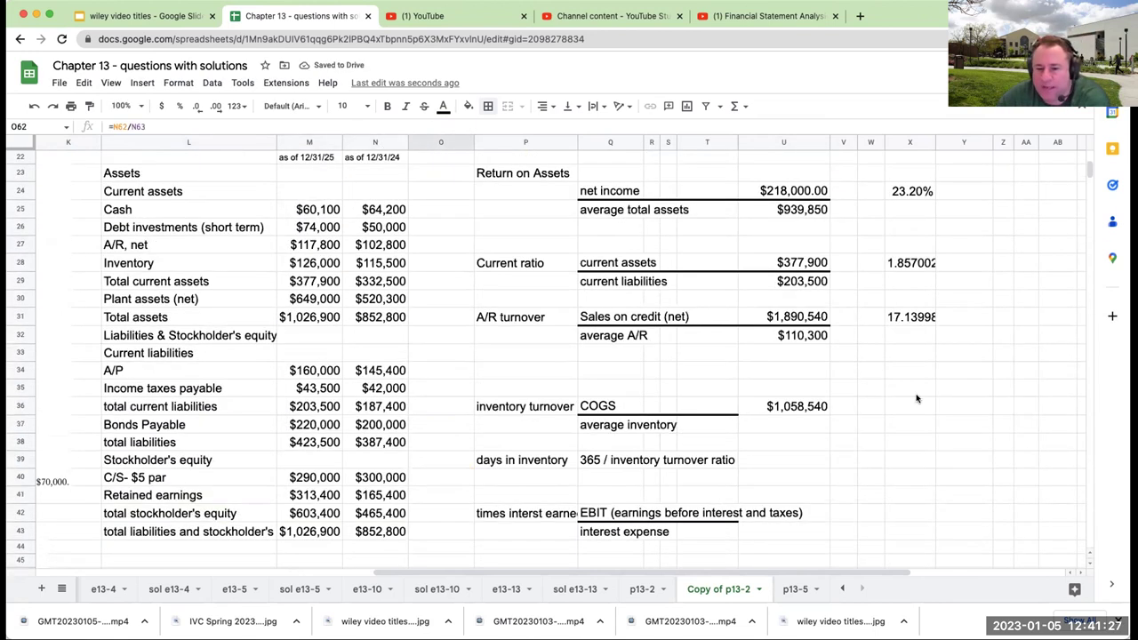
{"action": "left_click", "coordinate": [800, 424]}
{"action": "type", "text": "+"}
{"action": "scroll", "coordinate": [470, 508], "scroll_direction": "down", "scroll_amount": 5}
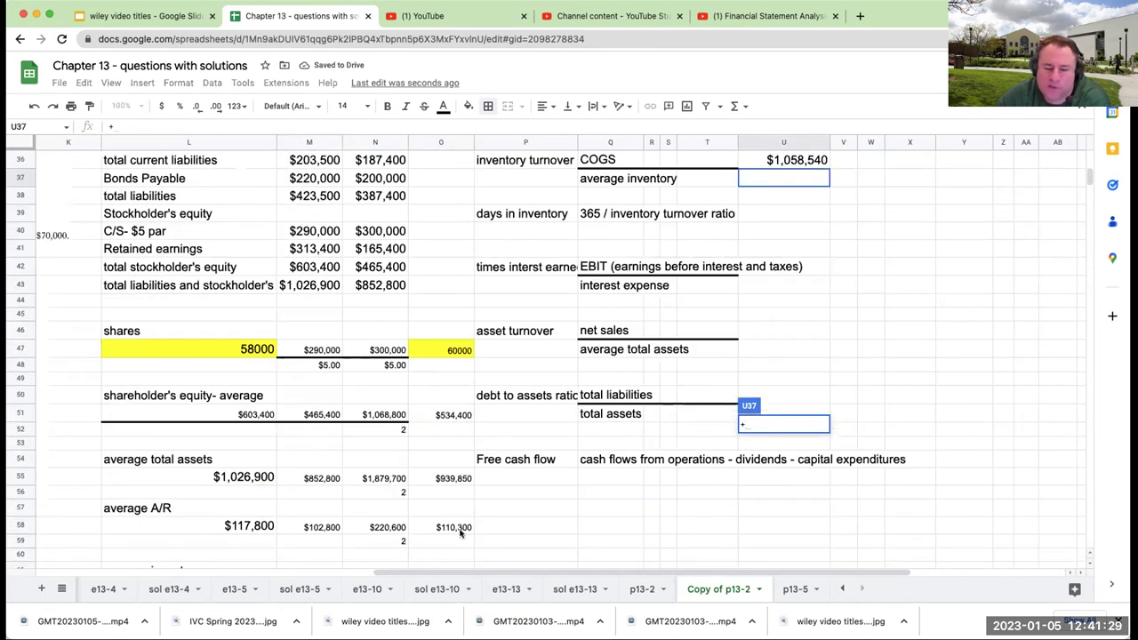
{"action": "left_click", "coordinate": [449, 527]}
{"action": "key", "text": "Return"}
{"action": "scroll", "coordinate": [803, 303], "scroll_direction": "up", "scroll_amount": 3}
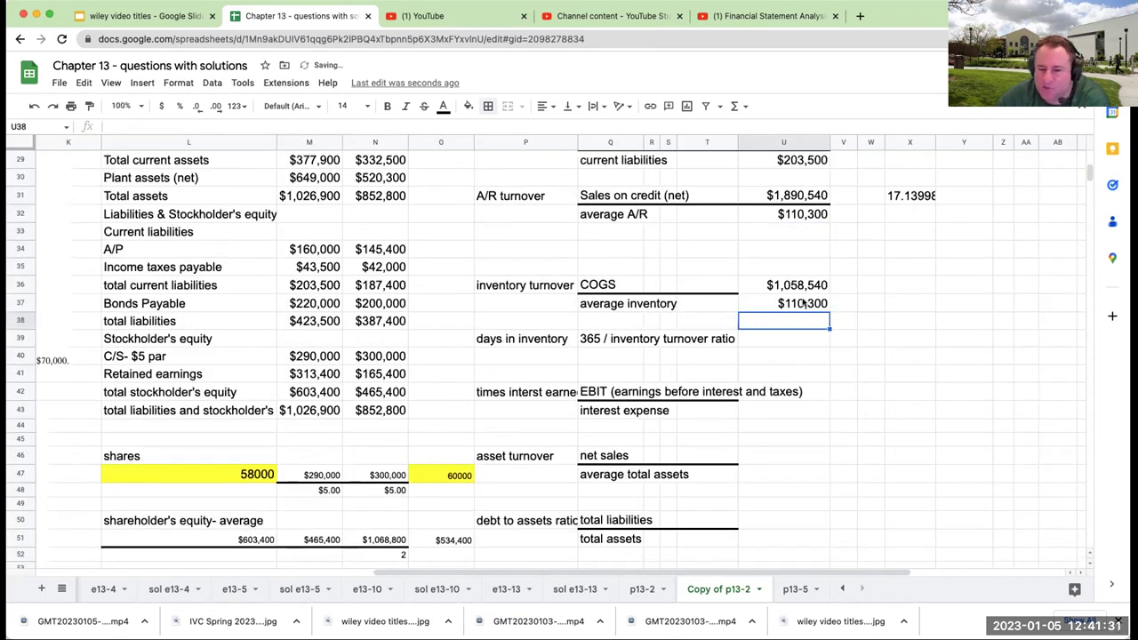
{"action": "scroll", "coordinate": [391, 352], "scroll_direction": "up", "scroll_amount": 3}
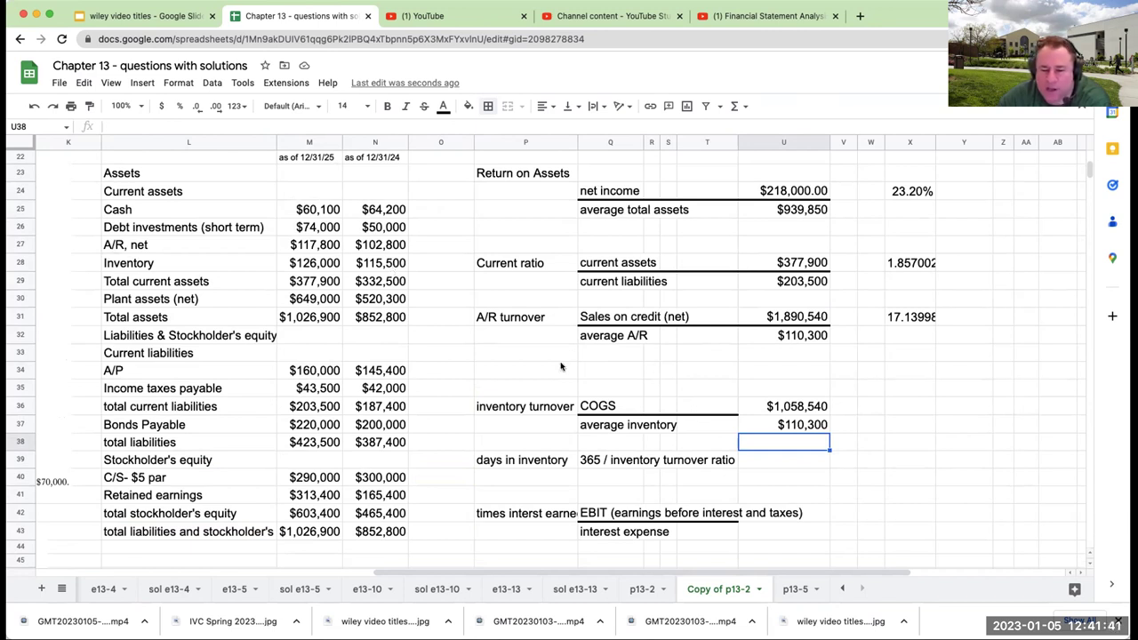
Correct U37 to reference the average inventory of $120,750 in O62
{"action": "left_click", "coordinate": [783, 424]}
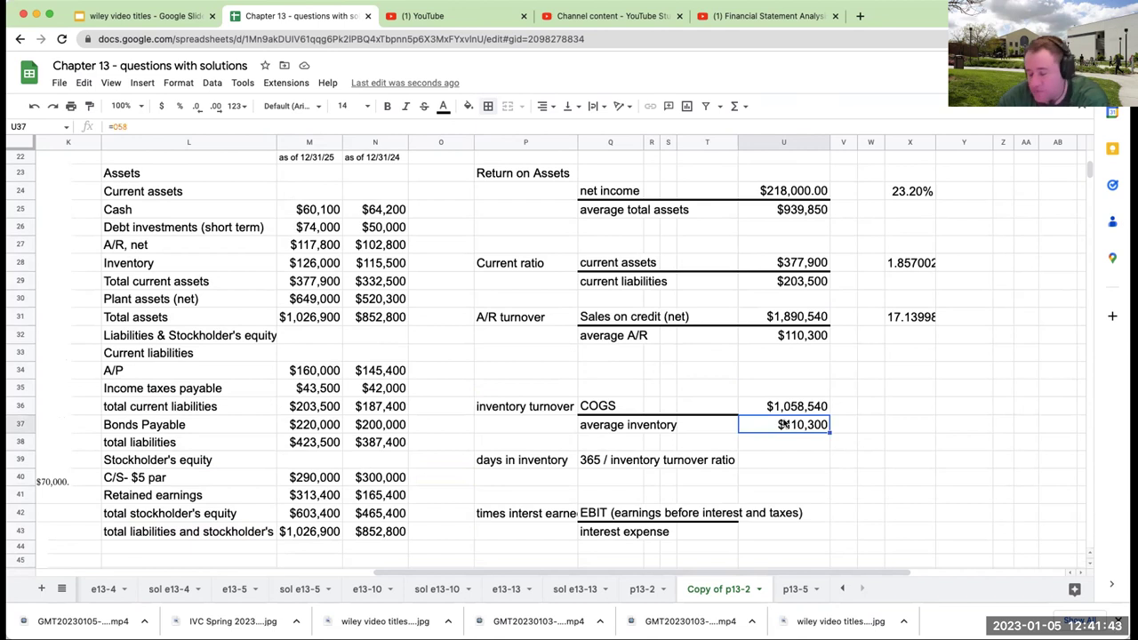
{"action": "type", "text": "+"}
{"action": "scroll", "coordinate": [454, 418], "scroll_direction": "down", "scroll_amount": 10}
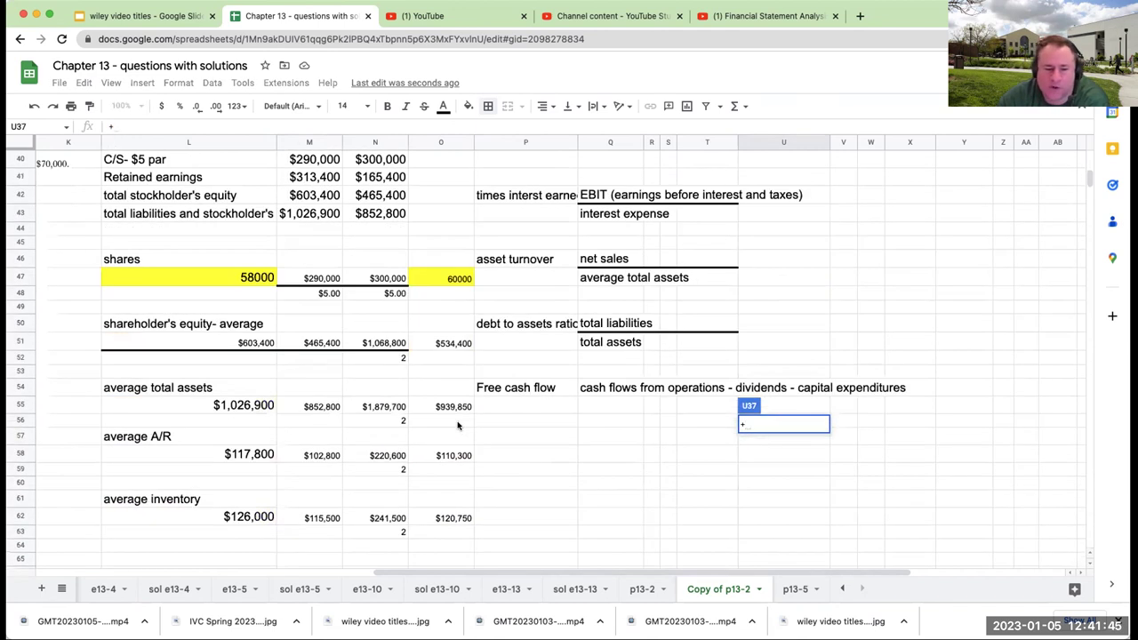
{"action": "left_click", "coordinate": [441, 384]}
{"action": "key", "text": "Return"}
Add a top border above the average inventory figure in U37
{"action": "scroll", "coordinate": [608, 492], "scroll_direction": "up", "scroll_amount": 10}
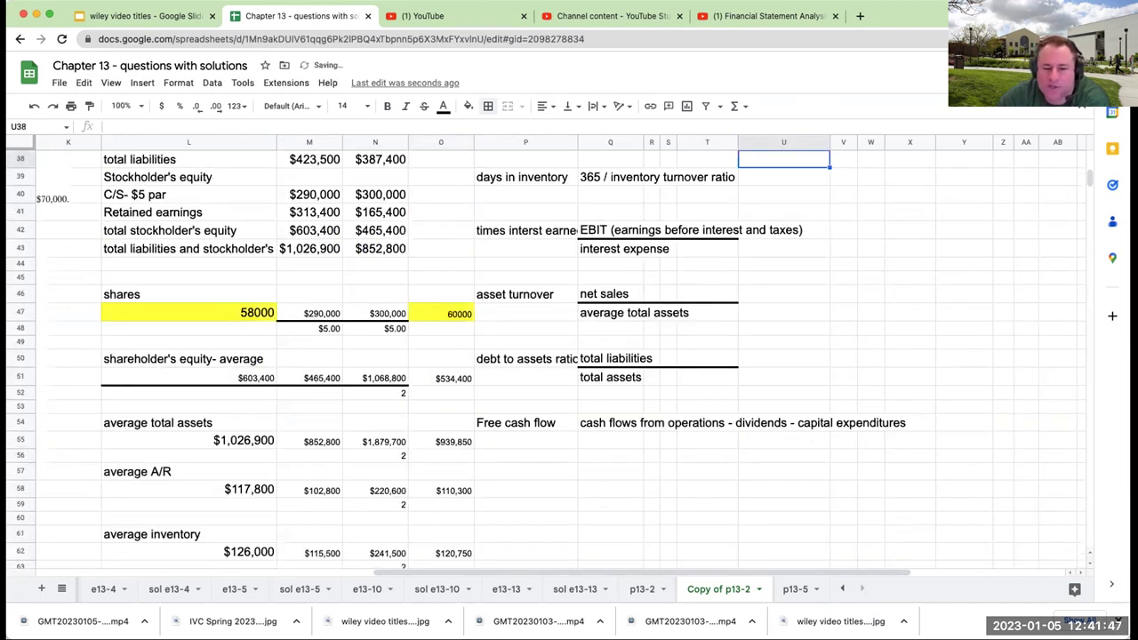
{"action": "left_click", "coordinate": [799, 491]}
{"action": "left_click", "coordinate": [489, 107]}
{"action": "left_click", "coordinate": [511, 152]}
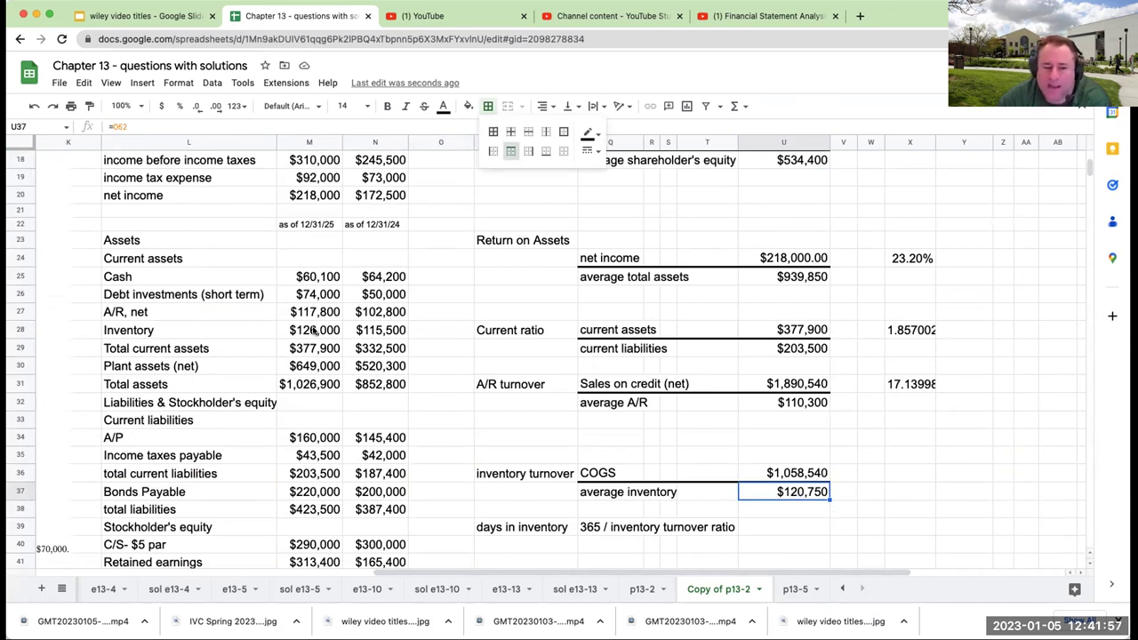
Compute inventory turnover of 8.766376 with =U36/U37 in X36
{"action": "left_click", "coordinate": [356, 330]}
{"action": "left_click", "coordinate": [317, 331]}
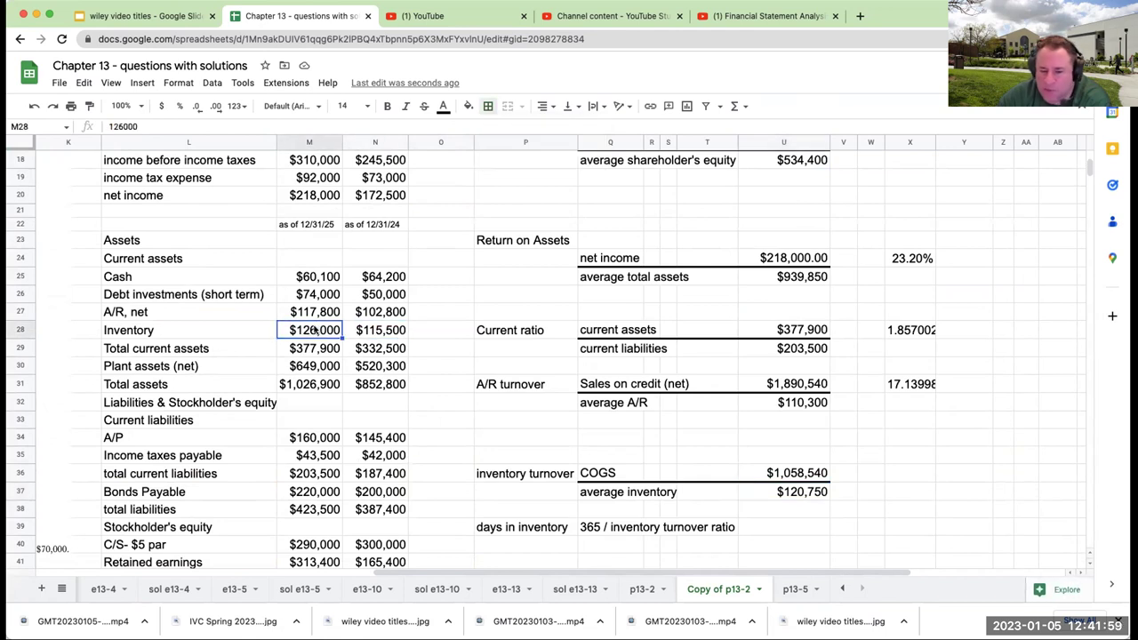
{"action": "left_click", "coordinate": [907, 474]}
{"action": "type", "text": "=U36*"}
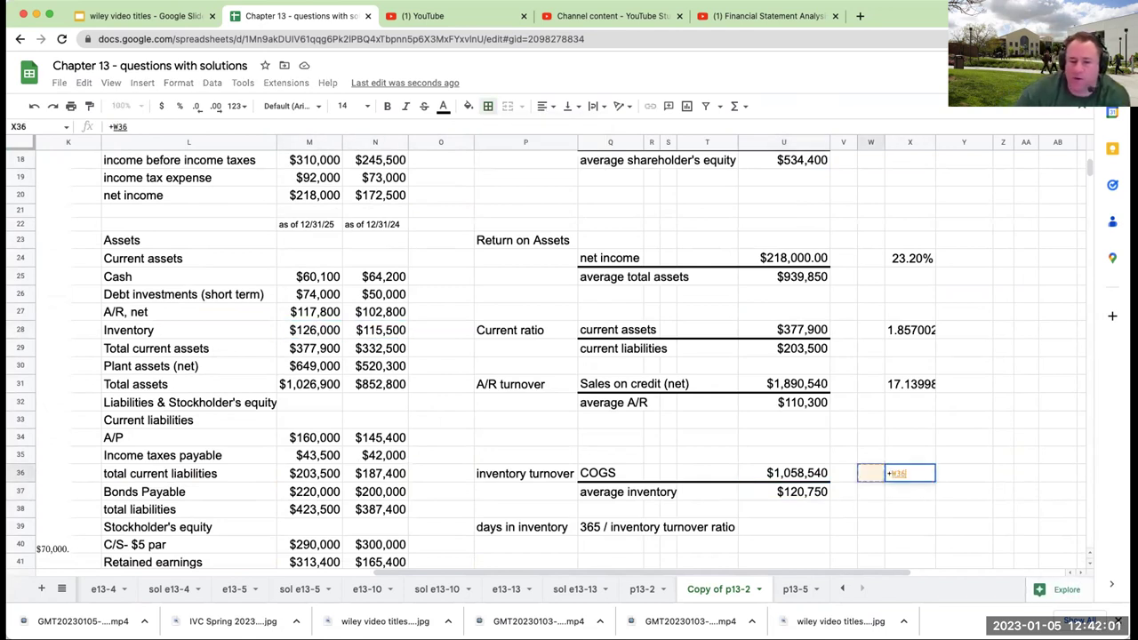
{"action": "key", "text": "BackSpace"}
{"action": "type", "text": "/"}
{"action": "key", "text": "Down"}
{"action": "key", "text": "Left"}
{"action": "key", "text": "Left"}
{"action": "key", "text": "Left"}
{"action": "key", "text": "Return"}
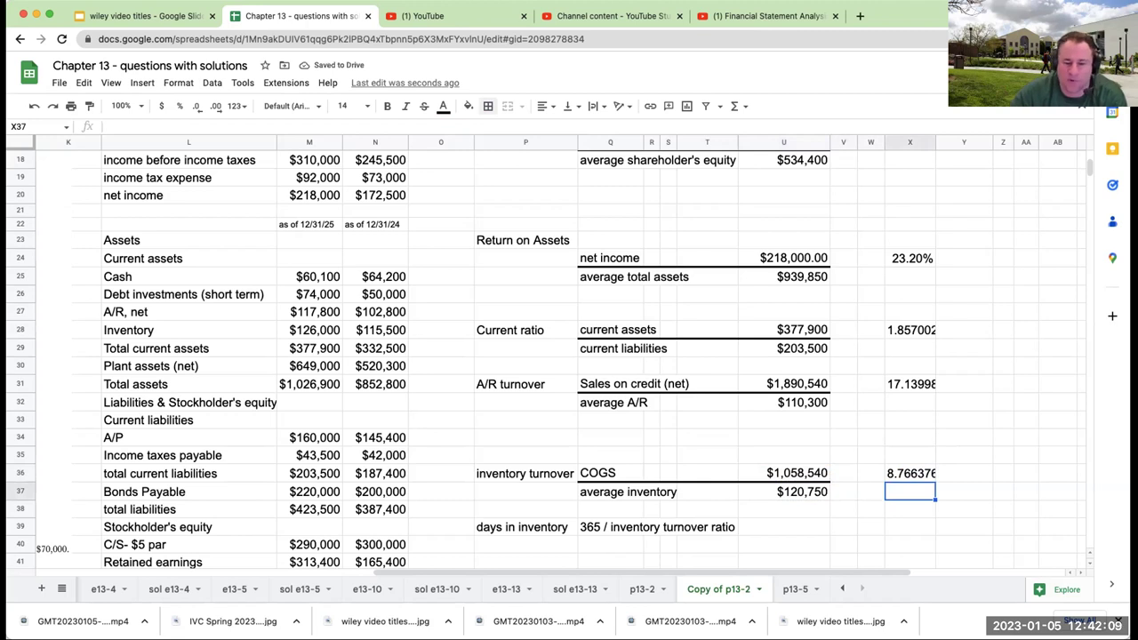
Compute days in inventory of 41.63635 as 365/X36 in X39
{"action": "key", "text": "Down"}
{"action": "key", "text": "Down"}
{"action": "key", "text": "Left"}
{"action": "key", "text": "Left"}
{"action": "key", "text": "Left"}
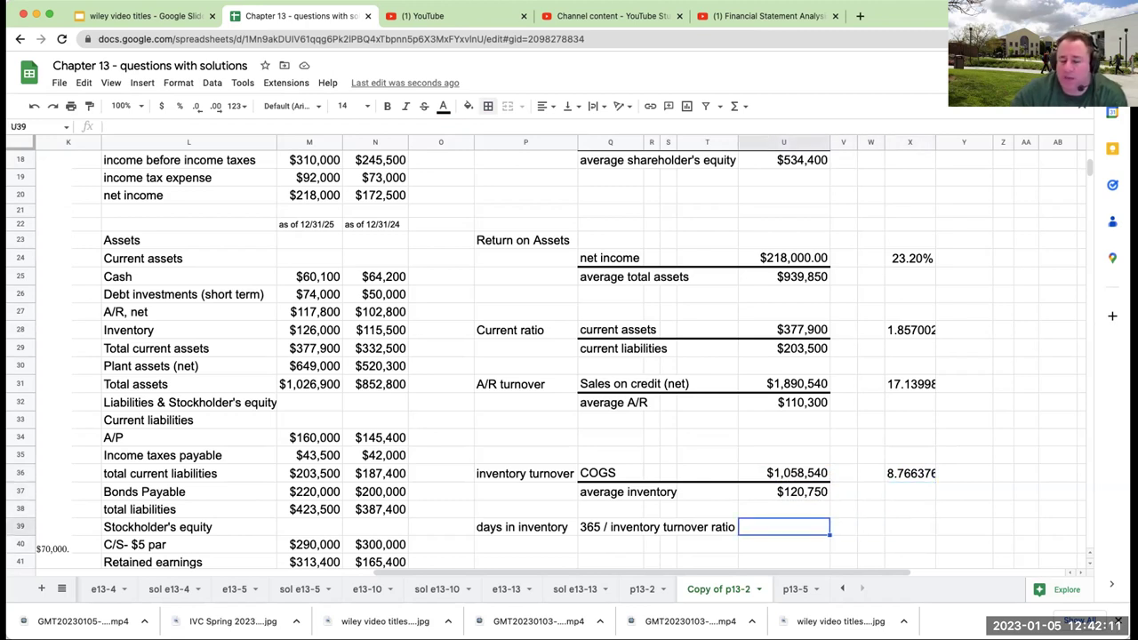
{"action": "key", "text": "Right"}
{"action": "key", "text": "Right"}
{"action": "key", "text": "Right"}
{"action": "key", "text": "Right"}
{"action": "key", "text": "Left"}
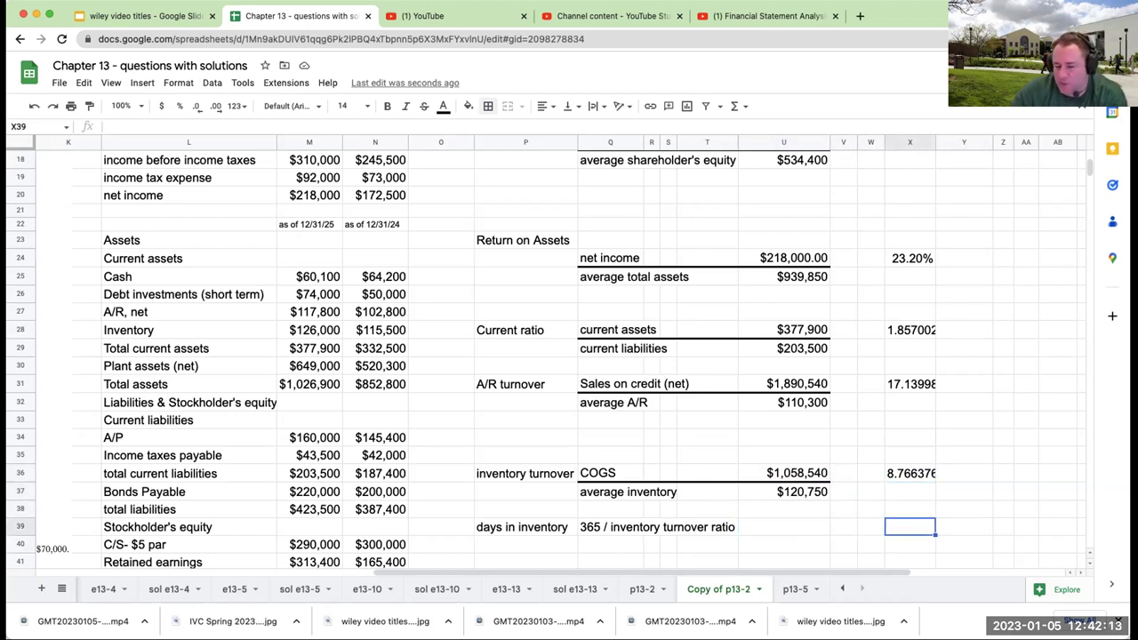
{"action": "type", "text": "+36"}
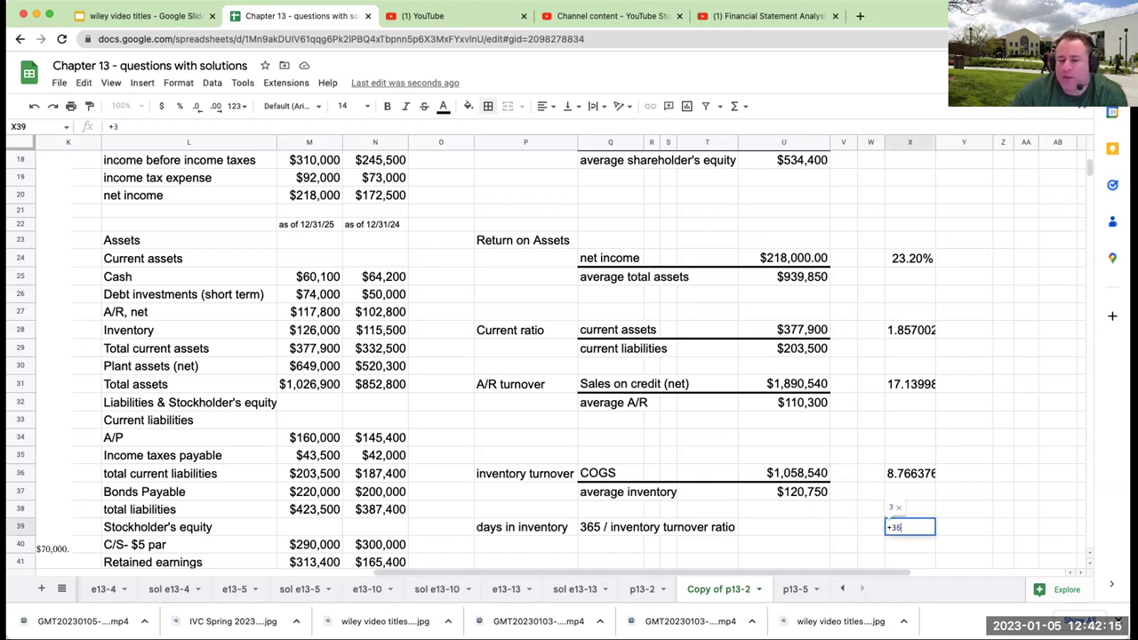
{"action": "type", "text": "5/X36"}
{"action": "key", "text": "Return"}
{"action": "key", "text": "Up"}
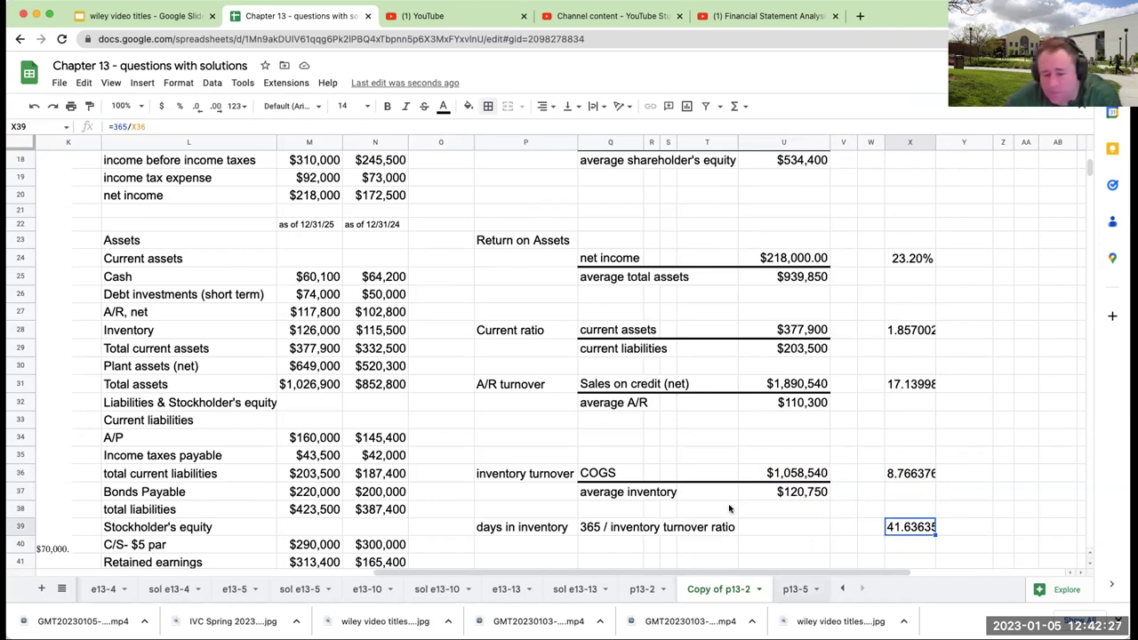
{"action": "scroll", "coordinate": [729, 511], "scroll_direction": "down", "scroll_amount": 3}
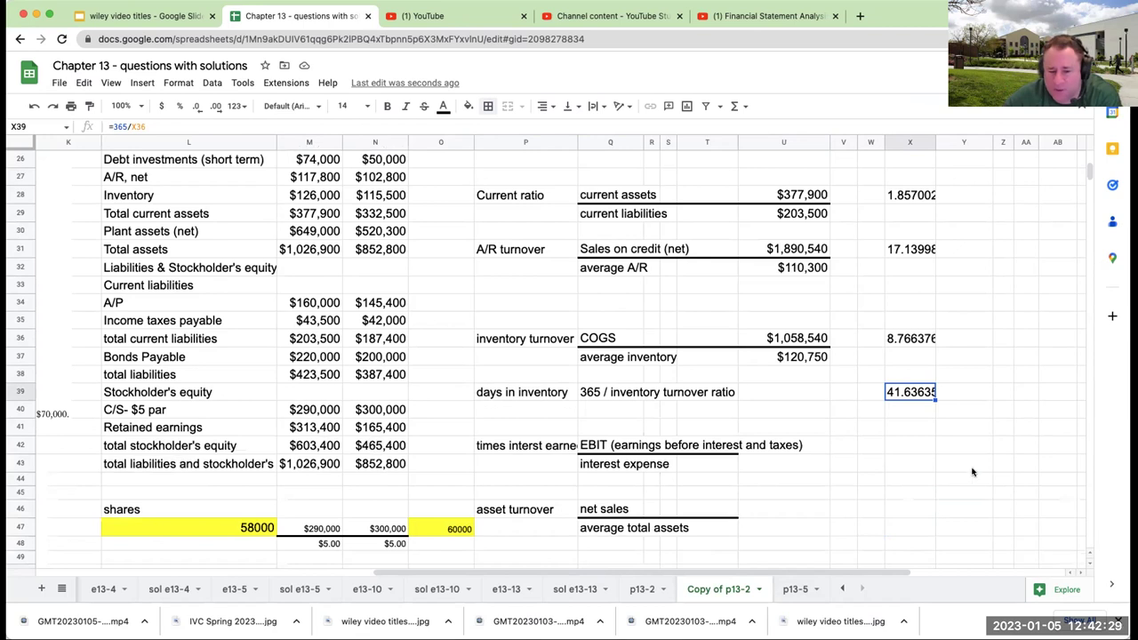
Check the income from operations formula, then try a scratch EBIT total of 432000 and clear it
{"action": "left_click", "coordinate": [896, 450]}
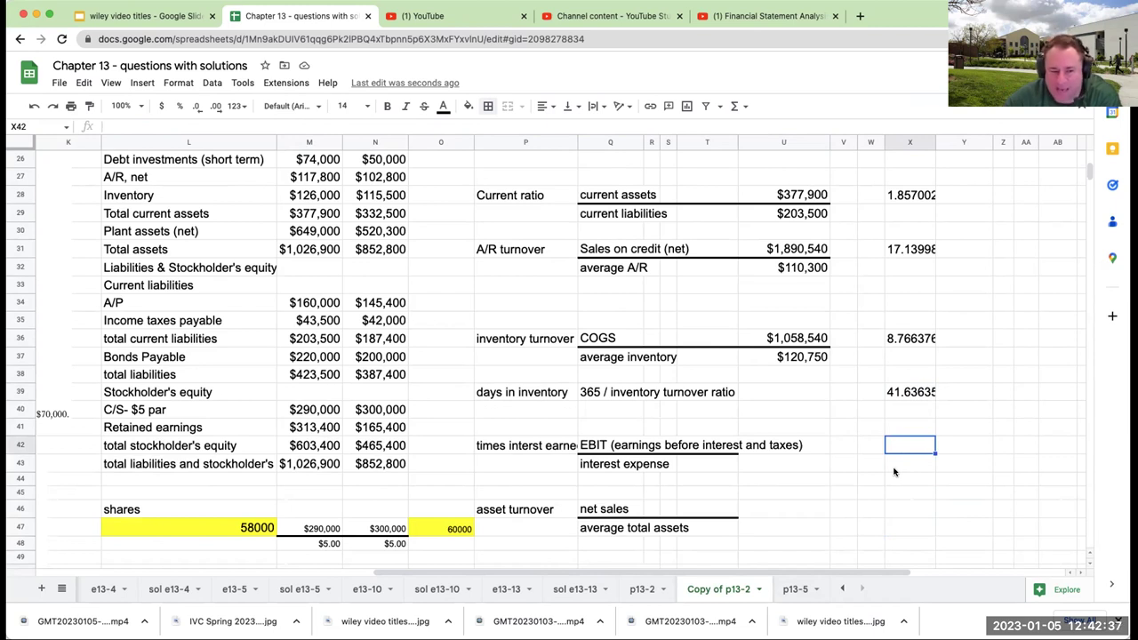
{"action": "scroll", "coordinate": [895, 472], "scroll_direction": "up", "scroll_amount": 10}
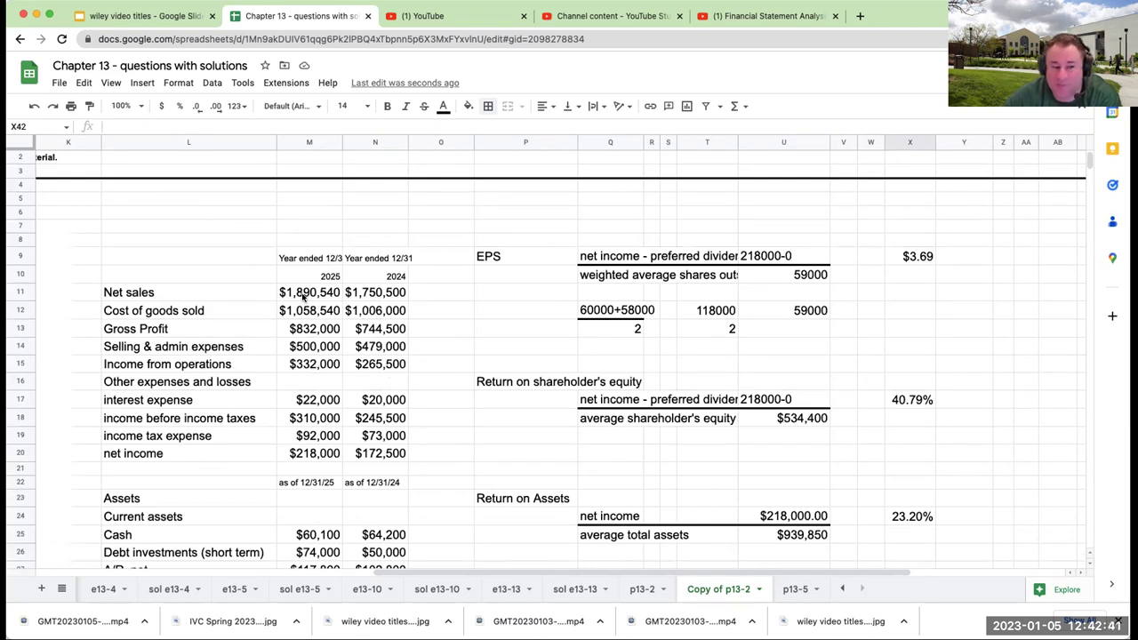
{"action": "left_click", "coordinate": [308, 369]}
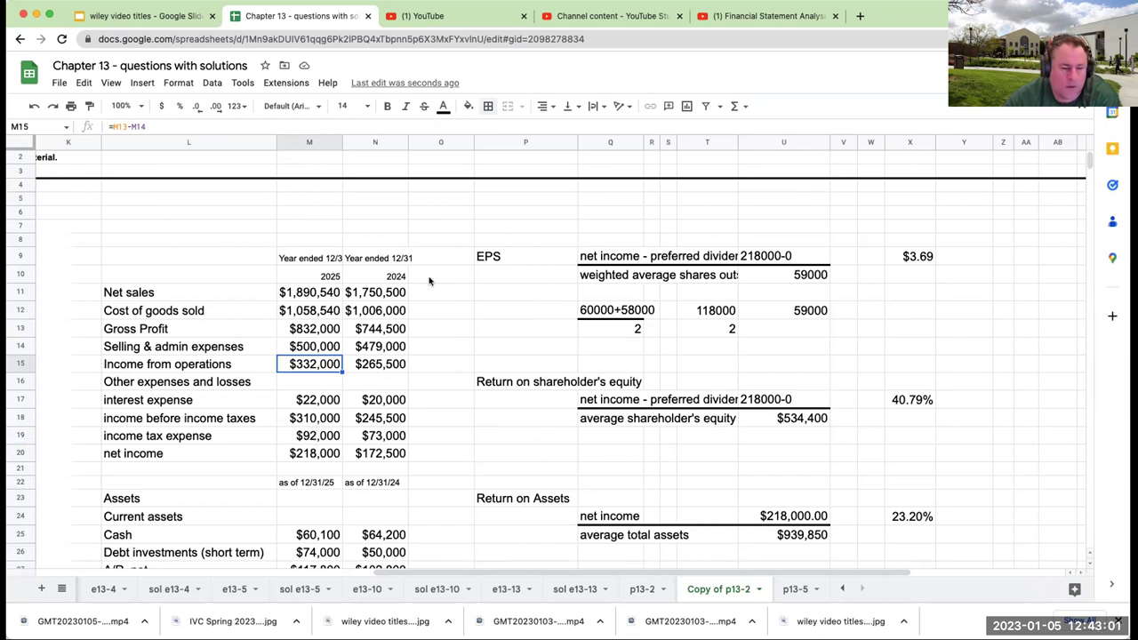
{"action": "left_click", "coordinate": [405, 203]}
{"action": "type", "text": "+"}
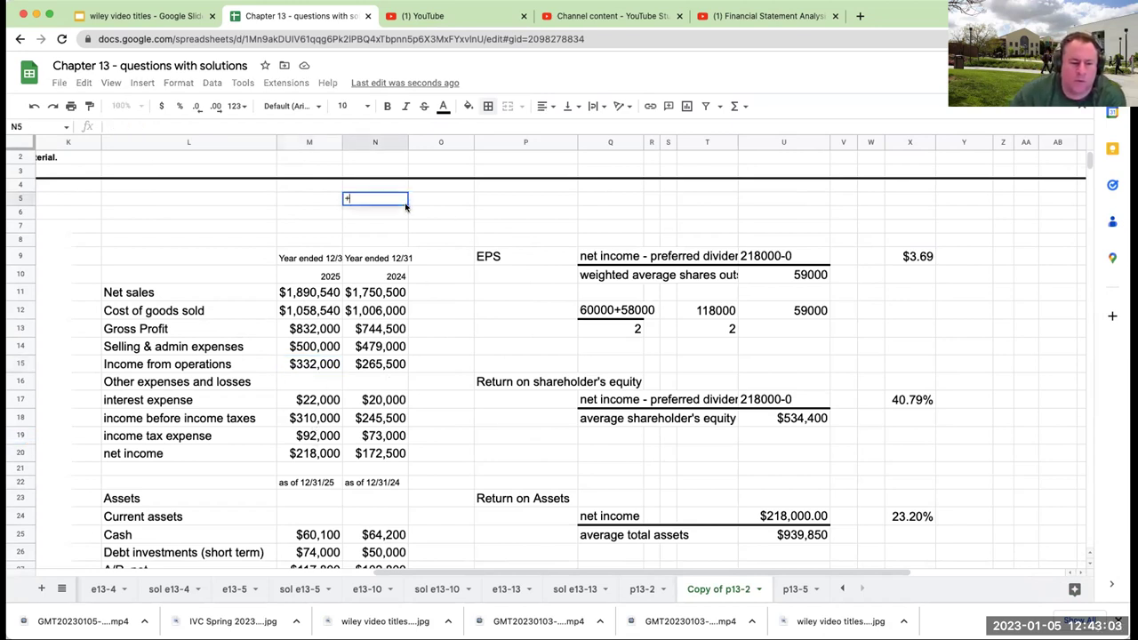
{"action": "key", "text": "Left"}
{"action": "key", "text": "Left"}
{"action": "key", "text": "Down"}
{"action": "key", "text": "Down"}
{"action": "key", "text": "Down"}
{"action": "key", "text": "Right"}
{"action": "key", "text": "Down"}
{"action": "key", "text": "Down"}
{"action": "key", "text": "Down"}
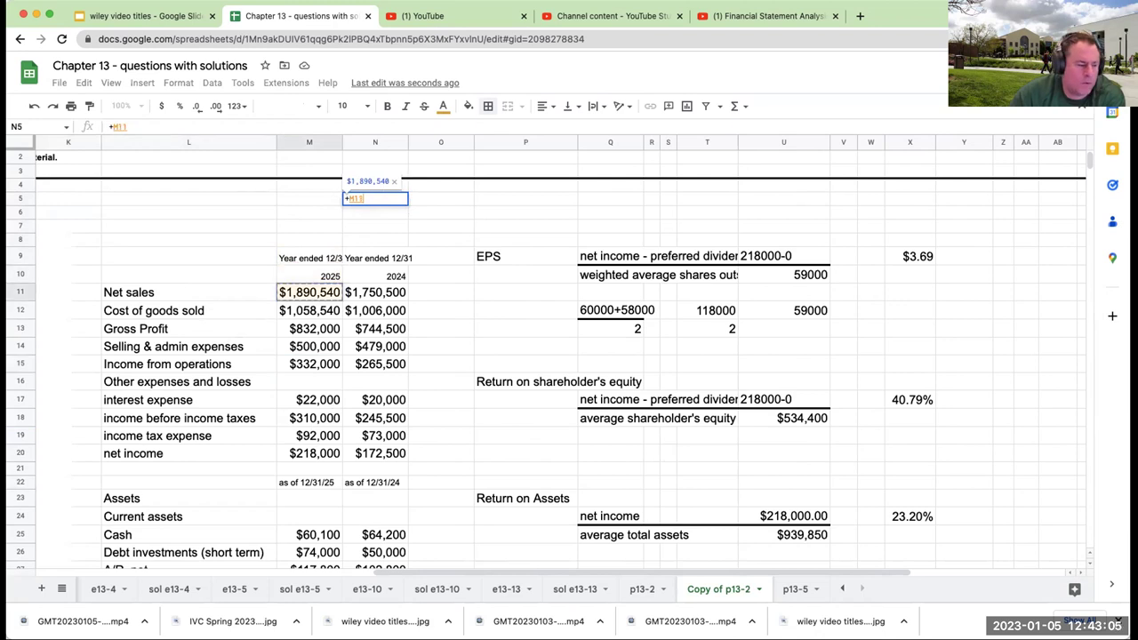
{"action": "key", "text": "Escape"}
{"action": "type", "text": "+318000+9"}
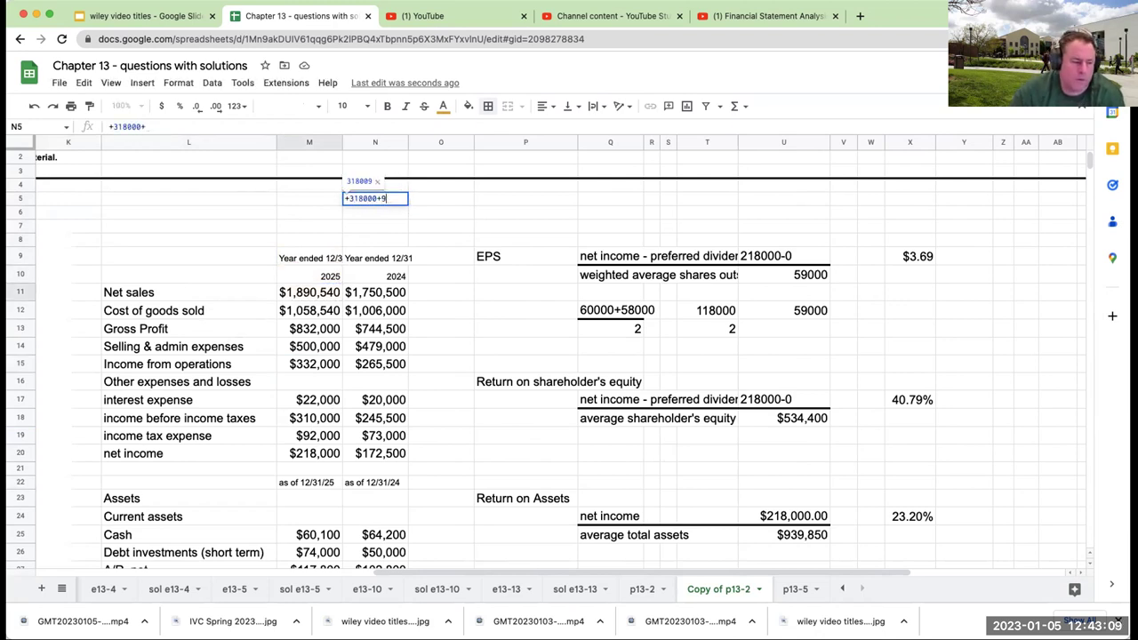
{"action": "type", "text": "2000+22000"}
{"action": "key", "text": "Return"}
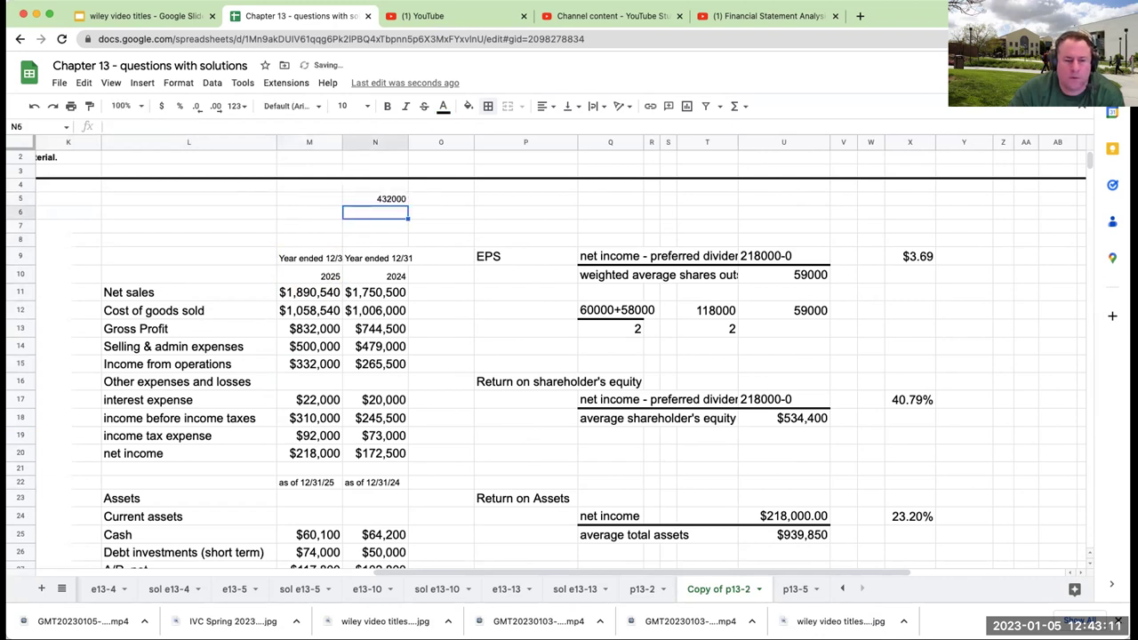
{"action": "key", "text": "Delete"}
Build a scratch EBIT sum of 2025 net income, income tax and interest ($332,000), then clear it
{"action": "key", "text": "Down"}
{"action": "key", "text": "Down"}
{"action": "key", "text": "Down"}
{"action": "key", "text": "Down"}
{"action": "key", "text": "Down"}
{"action": "key", "text": "Down"}
{"action": "key", "text": "Down"}
{"action": "key", "text": "Down"}
{"action": "key", "text": "Down"}
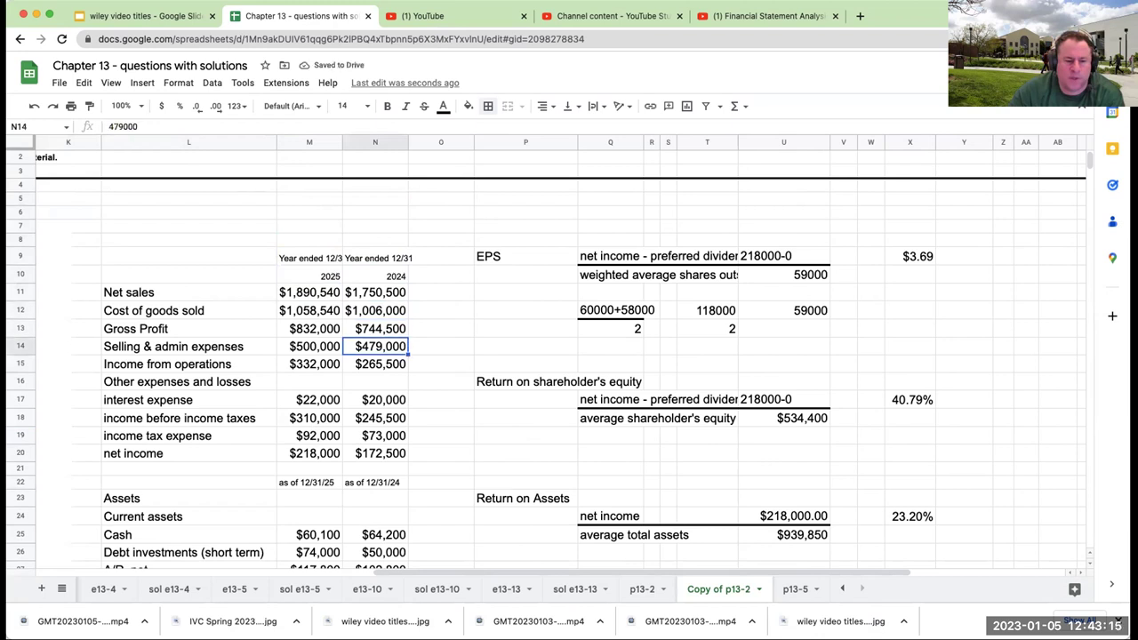
{"action": "key", "text": "Left"}
{"action": "key", "text": "Down"}
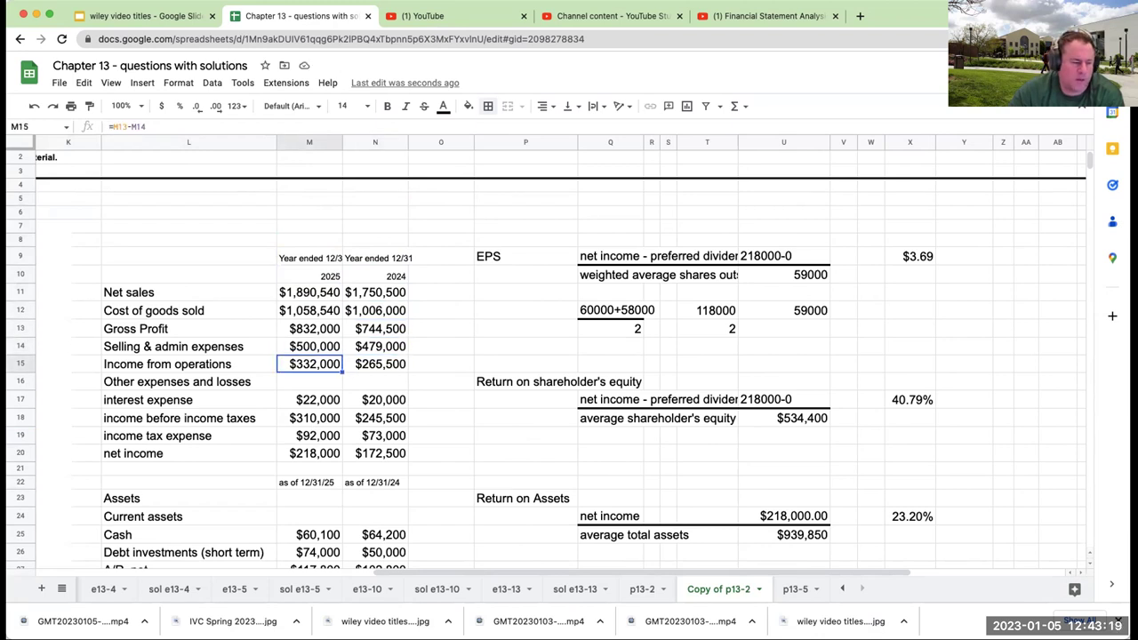
{"action": "key", "text": "Down"}
{"action": "key", "text": "Down"}
{"action": "key", "text": "Down"}
{"action": "key", "text": "Down"}
{"action": "key", "text": "Down"}
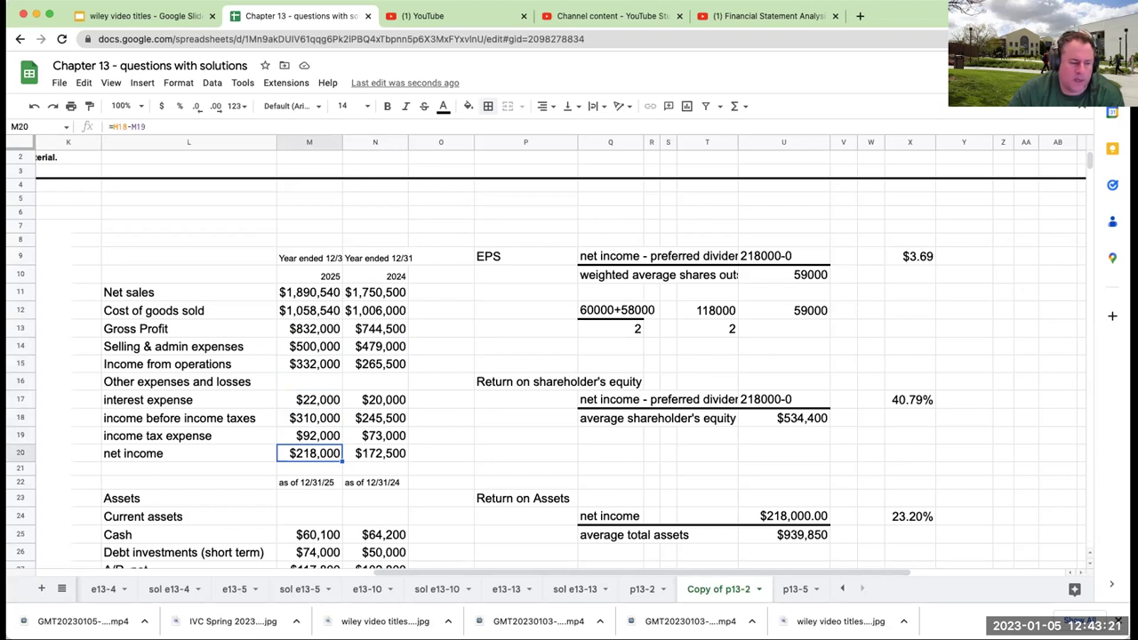
{"action": "key", "text": "Up"}
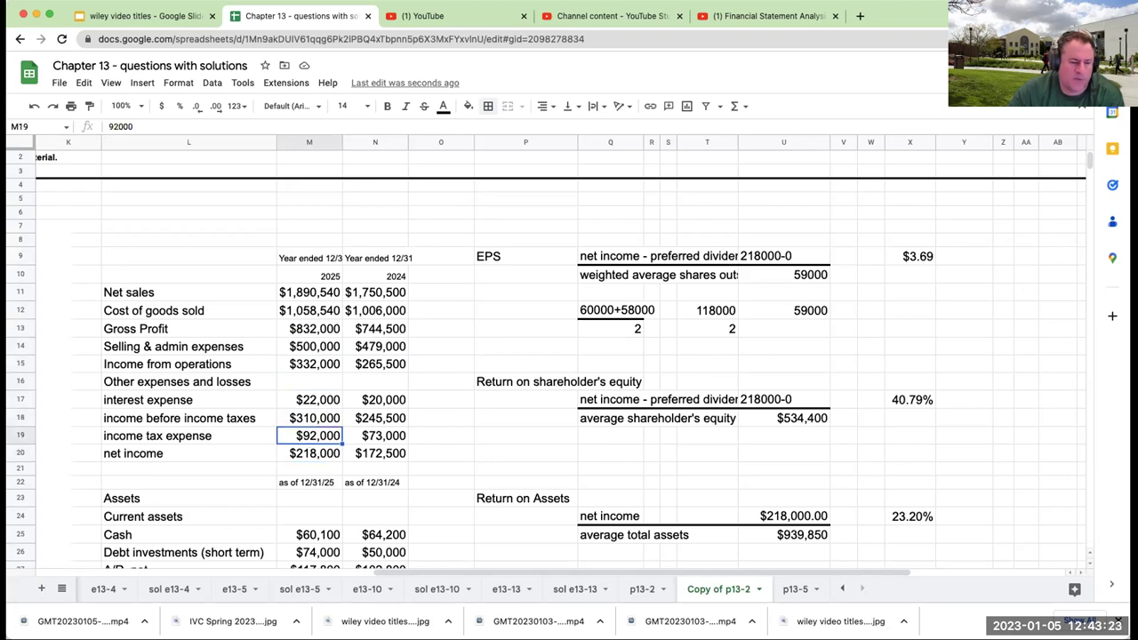
{"action": "key", "text": "Right"}
{"action": "key", "text": "Right"}
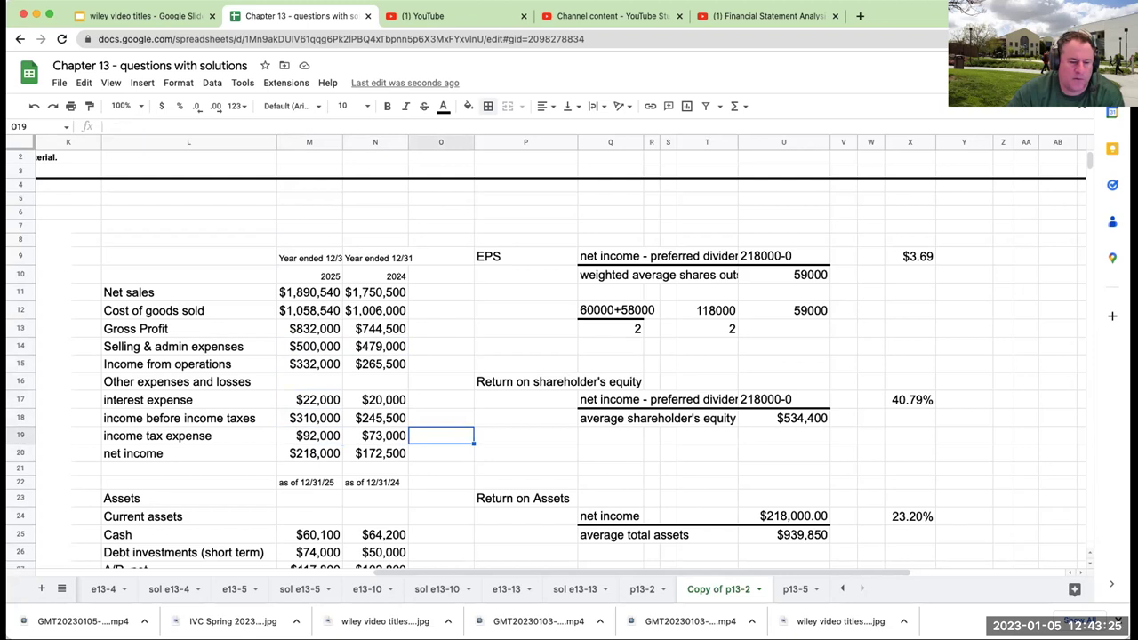
{"action": "type", "text": "+"}
{"action": "key", "text": "Left"}
{"action": "key", "text": "Left"}
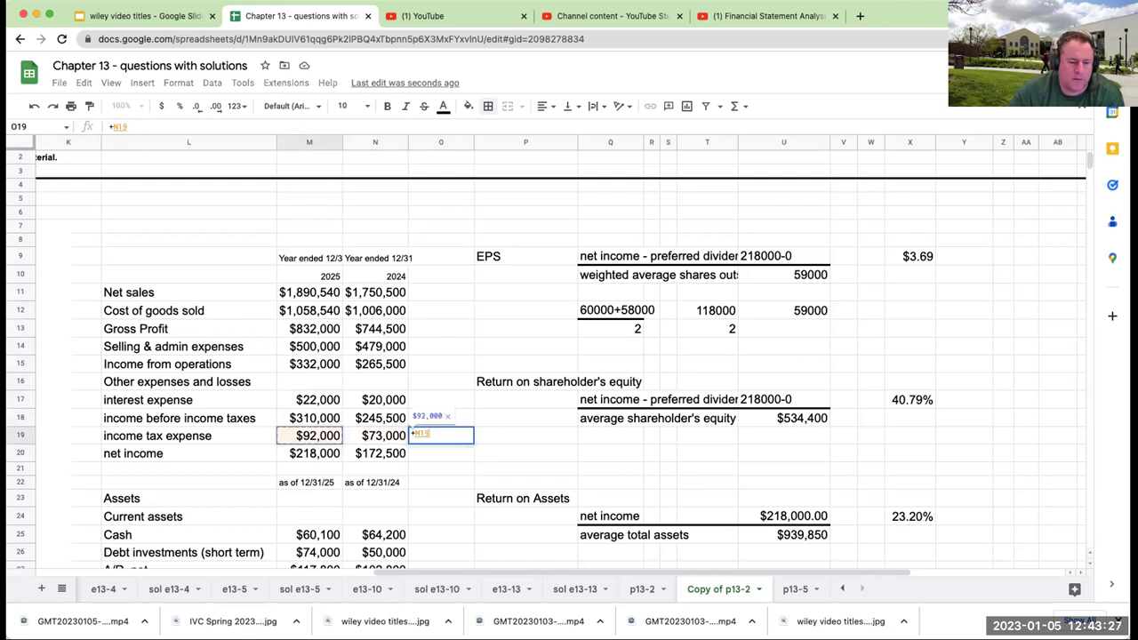
{"action": "key", "text": "Down"}
{"action": "type", "text": "+"}
{"action": "key", "text": "Left"}
{"action": "key", "text": "Left"}
{"action": "type", "text": "+"}
{"action": "key", "text": "Left"}
{"action": "key", "text": "Left"}
{"action": "key", "text": "Up"}
{"action": "key", "text": "Up"}
{"action": "key", "text": "Return"}
{"action": "key", "text": "Up"}
{"action": "key", "text": "Delete"}
{"action": "left_click", "coordinate": [526, 435]}
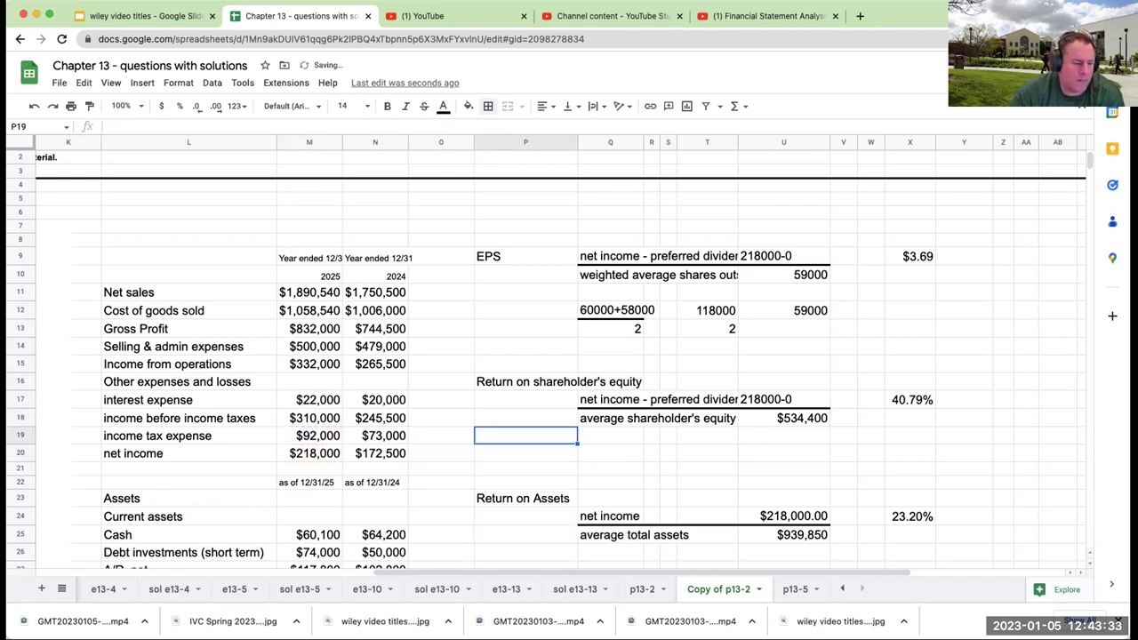
Enter EBIT in X42 as a reference to 2025 income from operations in M15
{"action": "scroll", "coordinate": [884, 449], "scroll_direction": "down", "scroll_amount": 10}
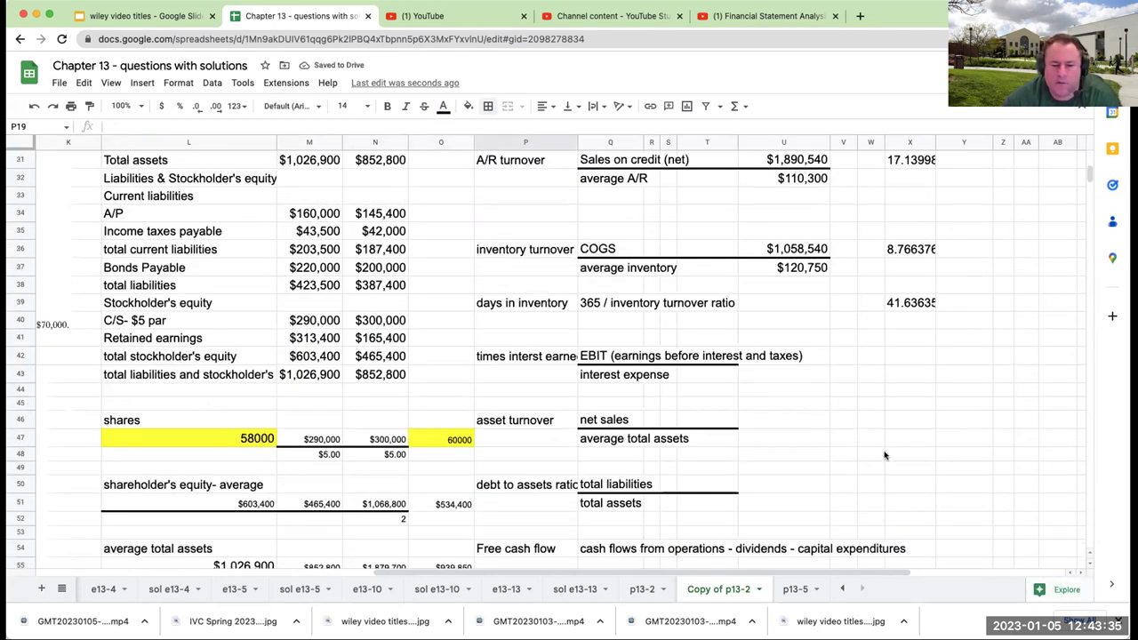
{"action": "scroll", "coordinate": [885, 455], "scroll_direction": "down", "scroll_amount": 3}
{"action": "scroll", "coordinate": [884, 455], "scroll_direction": "up", "scroll_amount": 3}
{"action": "left_click", "coordinate": [876, 355]}
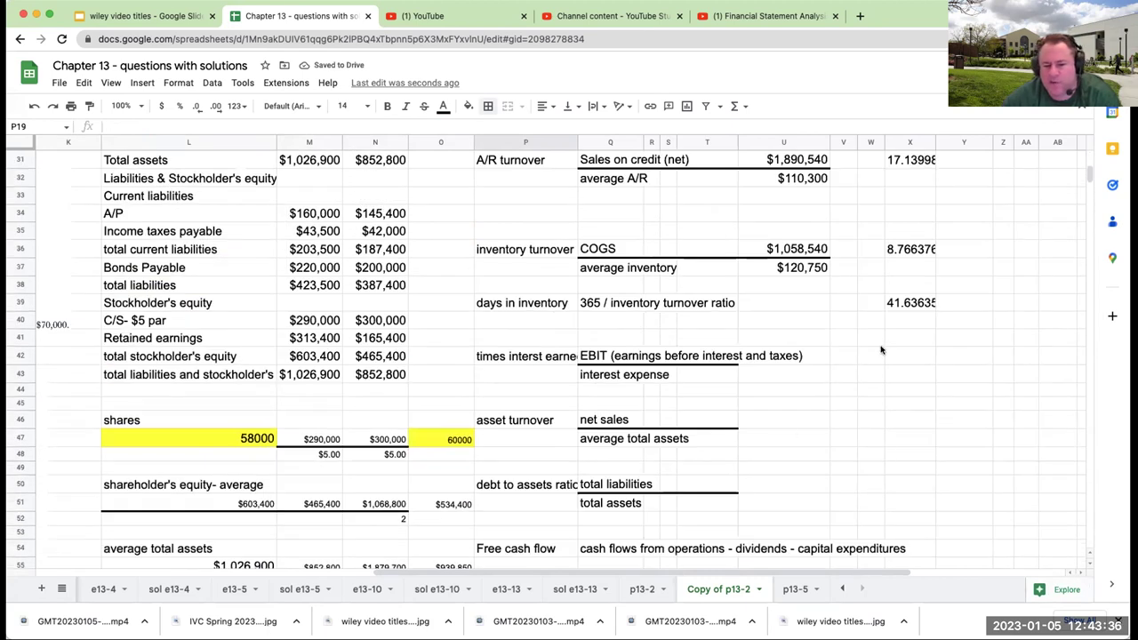
{"action": "left_click", "coordinate": [927, 361]}
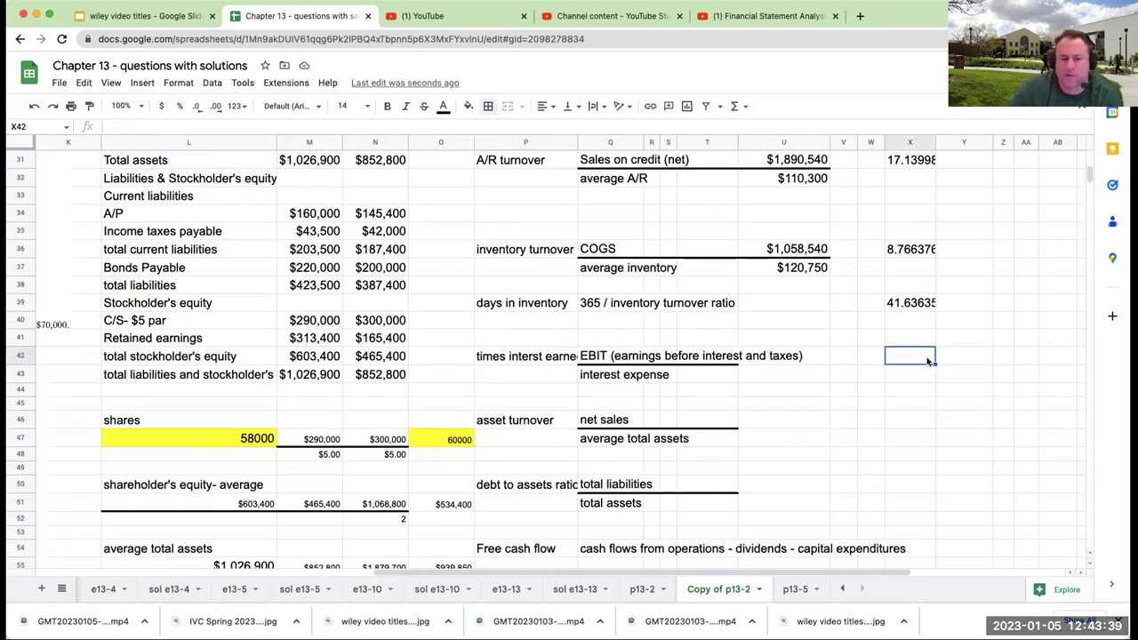
{"action": "type", "text": "+"}
{"action": "key", "text": "Left"}
{"action": "key", "text": "Left"}
{"action": "key", "text": "Up"}
{"action": "key", "text": "Up"}
{"action": "key", "text": "Up"}
{"action": "key", "text": "Up"}
{"action": "key", "text": "Up"}
{"action": "key", "text": "Up"}
{"action": "key", "text": "Up"}
{"action": "key", "text": "Up"}
{"action": "key", "text": "Up"}
{"action": "key", "text": "Up"}
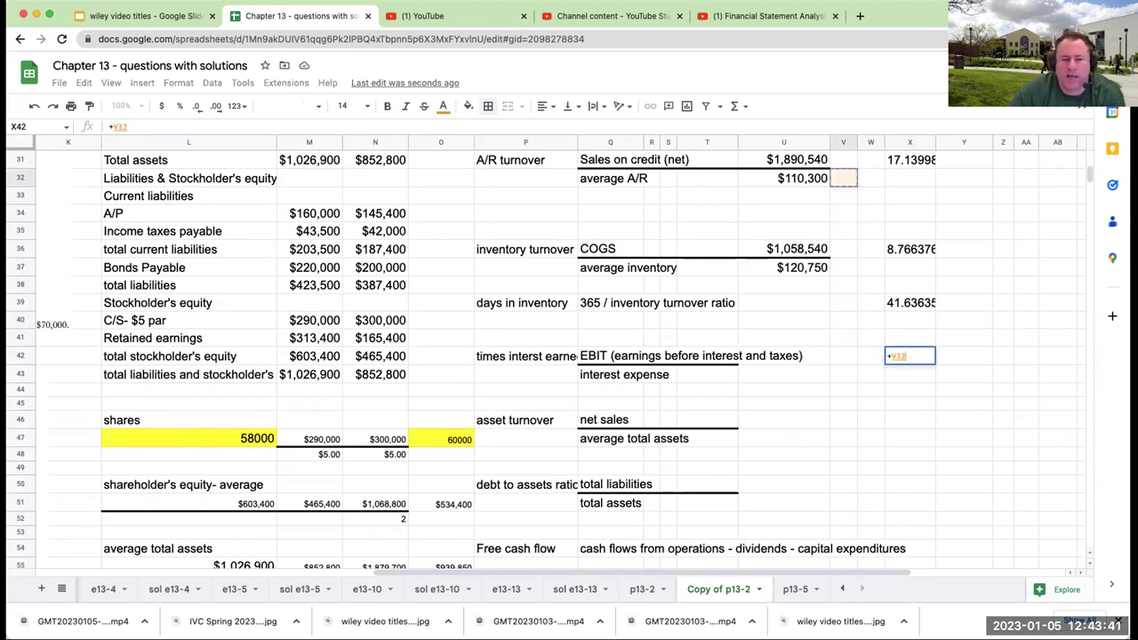
{"action": "key", "text": "Up"}
{"action": "key", "text": "Up"}
{"action": "key", "text": "Up"}
{"action": "key", "text": "Up"}
{"action": "key", "text": "Up"}
{"action": "key", "text": "Up"}
{"action": "key", "text": "Up"}
{"action": "key", "text": "Up"}
{"action": "key", "text": "Up"}
{"action": "key", "text": "Up"}
{"action": "key", "text": "Up"}
{"action": "key", "text": "Up"}
{"action": "key", "text": "Up"}
{"action": "key", "text": "Up"}
{"action": "key", "text": "Up"}
{"action": "key", "text": "Up"}
{"action": "key", "text": "Up"}
{"action": "key", "text": "Up"}
{"action": "key", "text": "Up"}
{"action": "key", "text": "Up"}
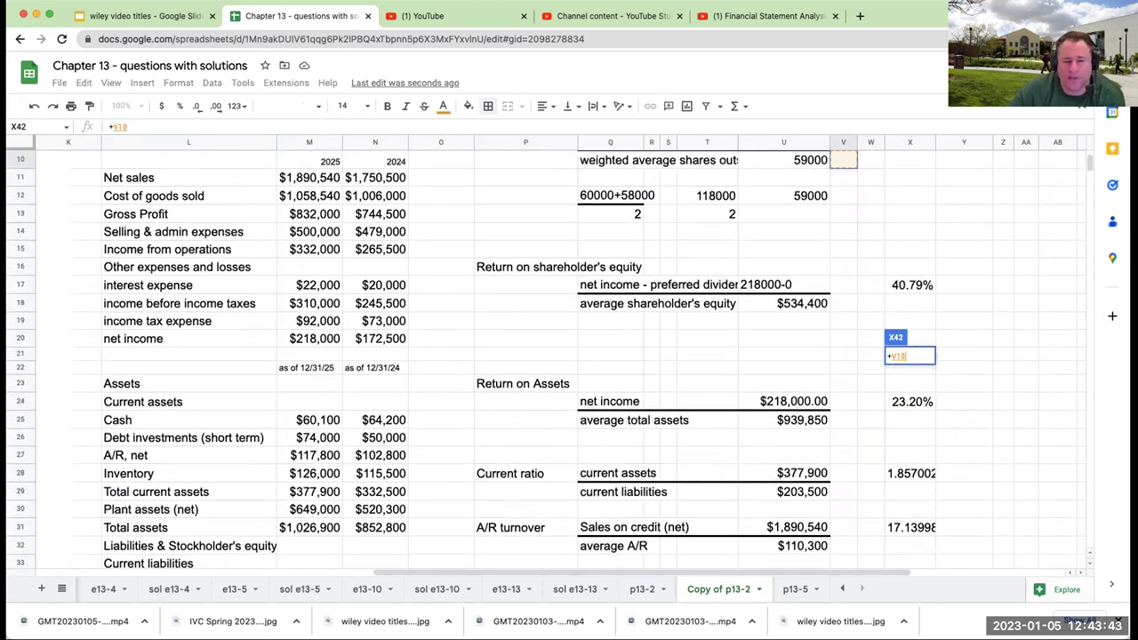
{"action": "key", "text": "Left"}
{"action": "key", "text": "Left"}
{"action": "key", "text": "Left"}
{"action": "key", "text": "Left"}
{"action": "key", "text": "Left"}
{"action": "key", "text": "Left"}
{"action": "key", "text": "Up"}
{"action": "key", "text": "Up"}
{"action": "key", "text": "Up"}
{"action": "key", "text": "Up"}
{"action": "key", "text": "Up"}
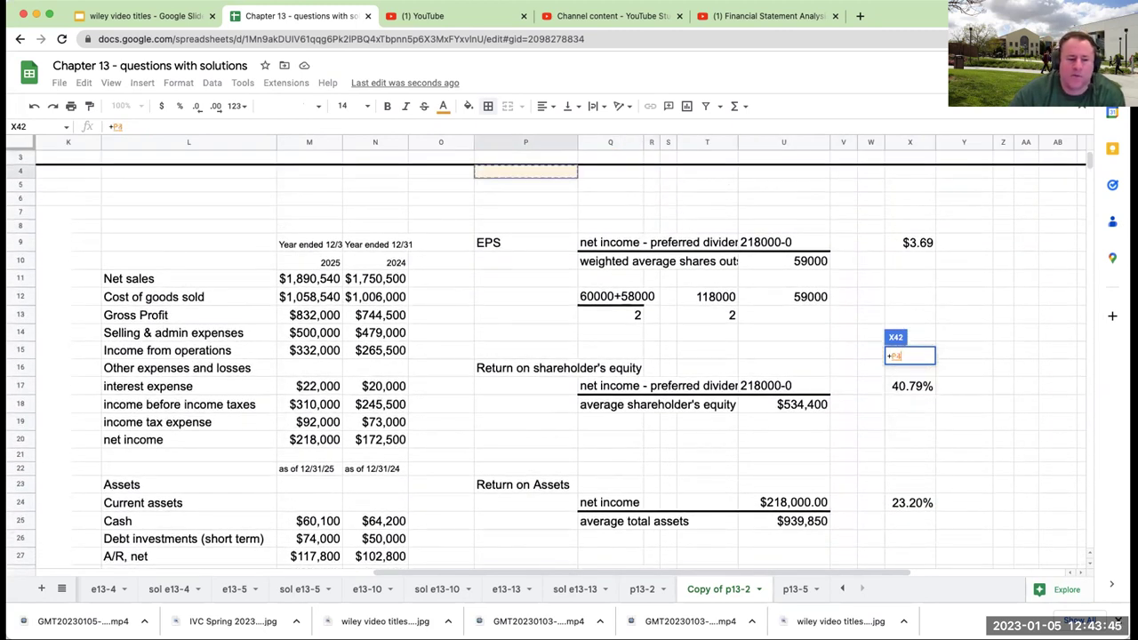
{"action": "key", "text": "Down"}
{"action": "key", "text": "Down"}
{"action": "key", "text": "Down"}
{"action": "key", "text": "Down"}
{"action": "key", "text": "Down"}
{"action": "key", "text": "Down"}
{"action": "key", "text": "Down"}
{"action": "key", "text": "Down"}
{"action": "key", "text": "Down"}
{"action": "key", "text": "Down"}
{"action": "key", "text": "Down"}
{"action": "key", "text": "Left"}
{"action": "key", "text": "Left"}
{"action": "key", "text": "Left"}
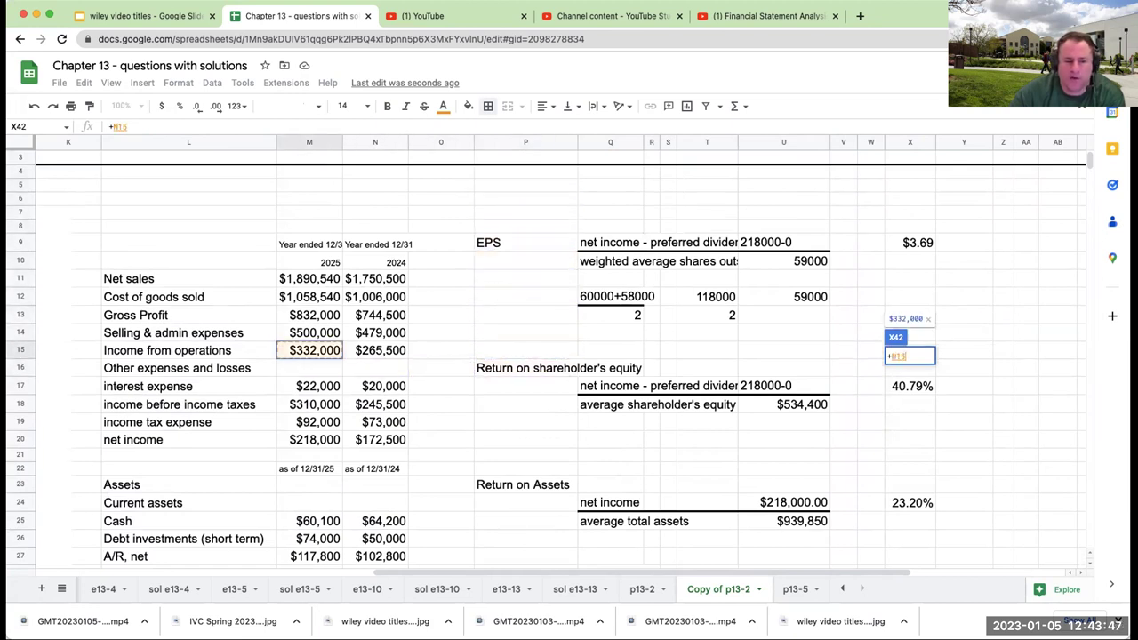
{"action": "key", "text": "Return"}
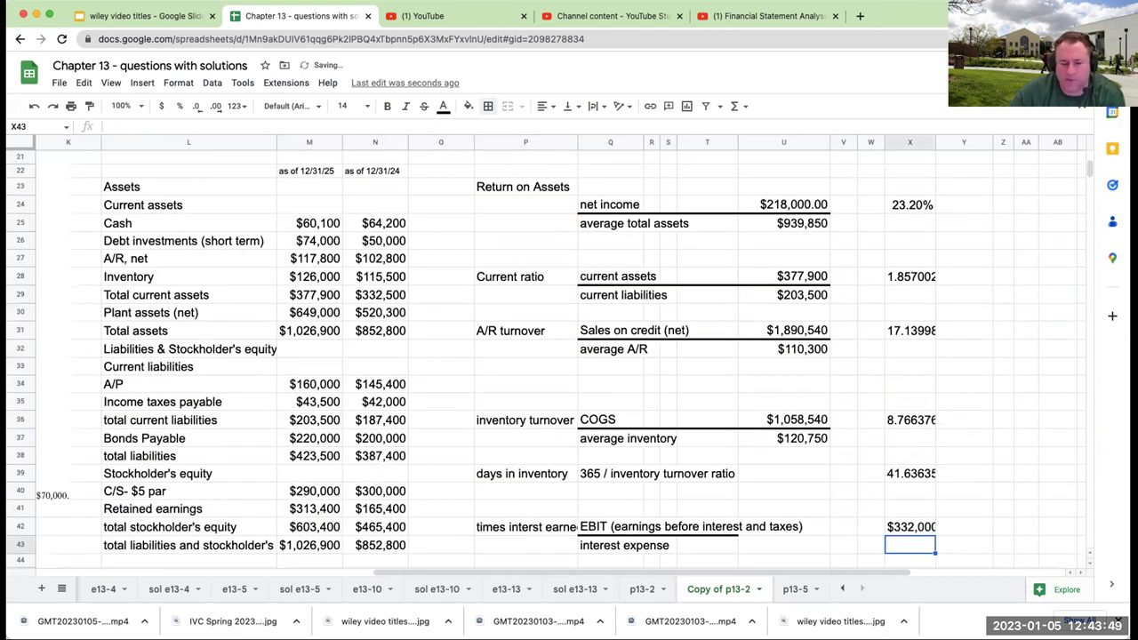
Reference the $22,000 interest expense (M17) in X43 and add a bottom border under EBIT
{"action": "type", "text": "+"}
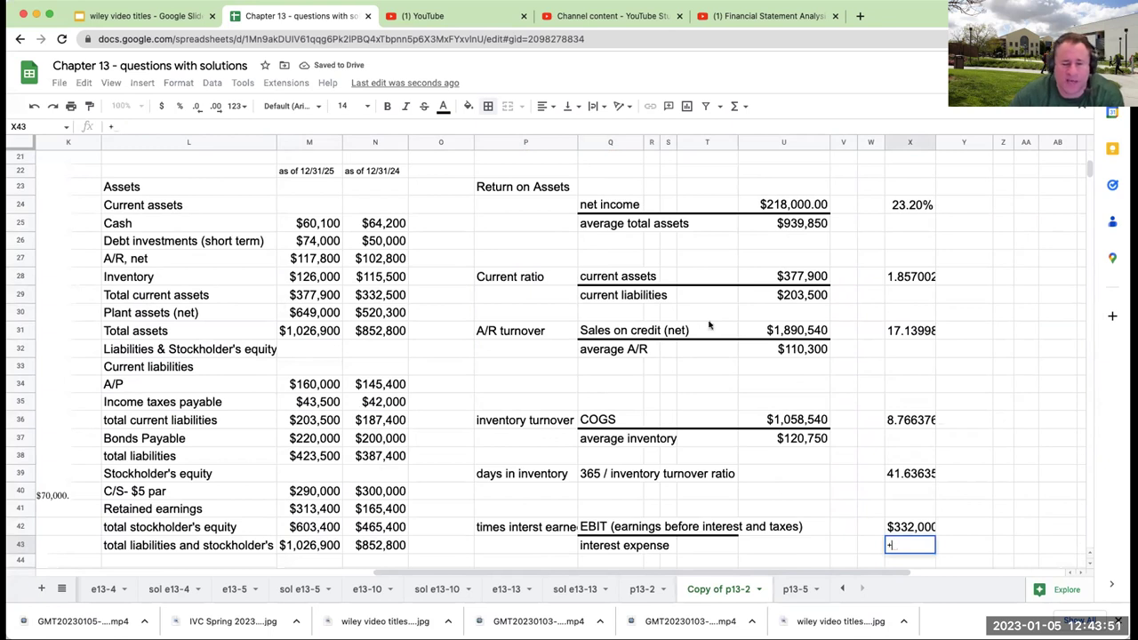
{"action": "scroll", "coordinate": [516, 423], "scroll_direction": "up", "scroll_amount": 5}
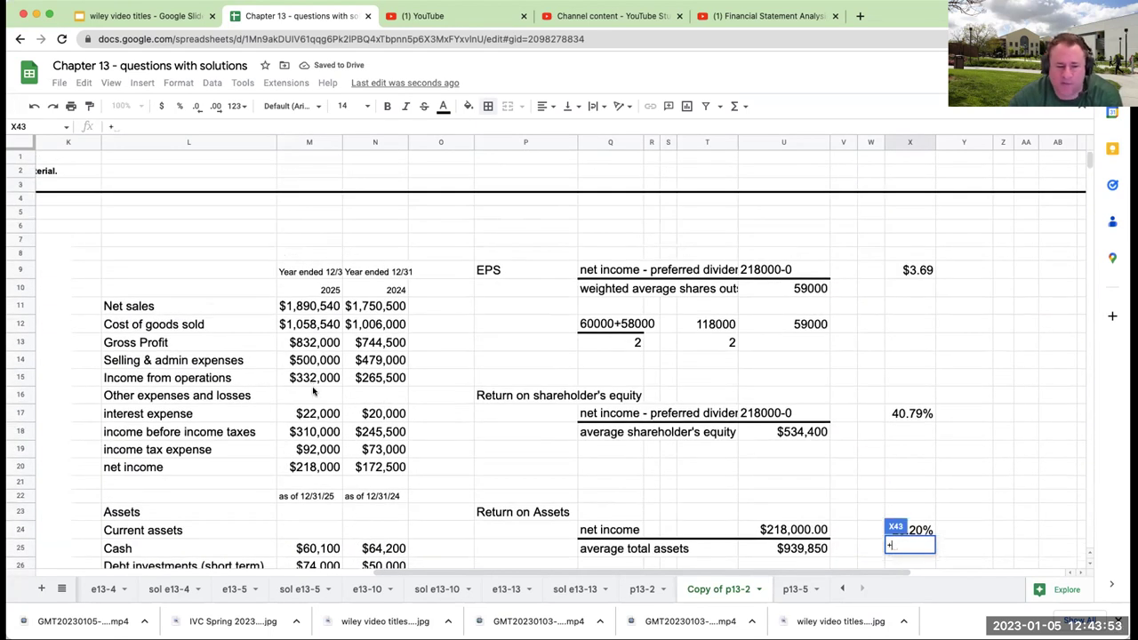
{"action": "left_click", "coordinate": [314, 413]}
{"action": "key", "text": "Return"}
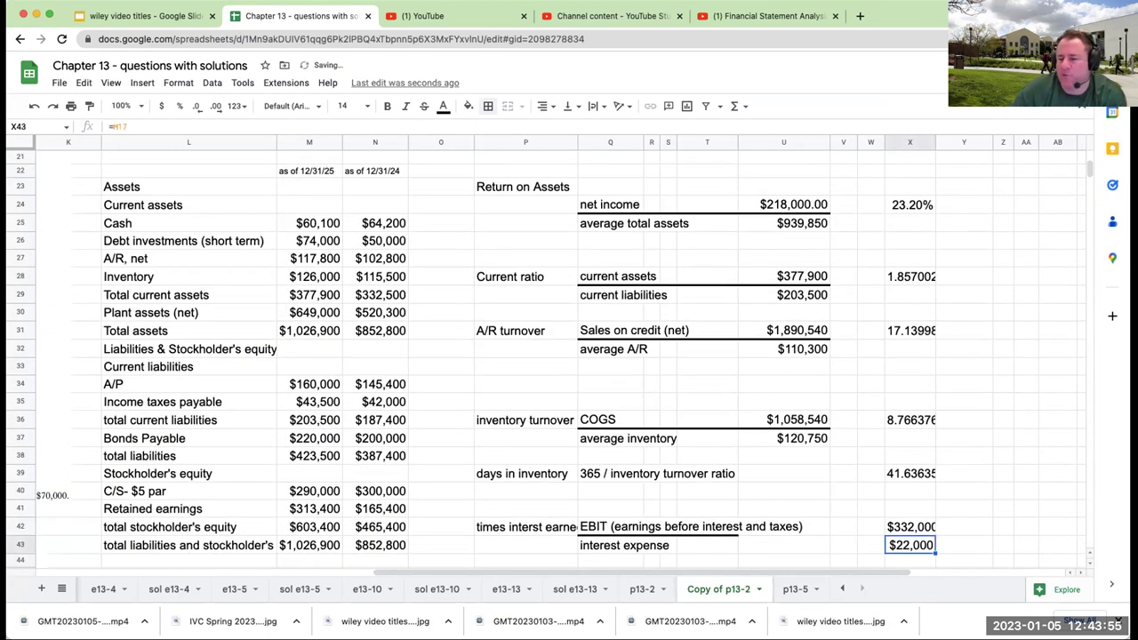
{"action": "left_click", "coordinate": [488, 106]}
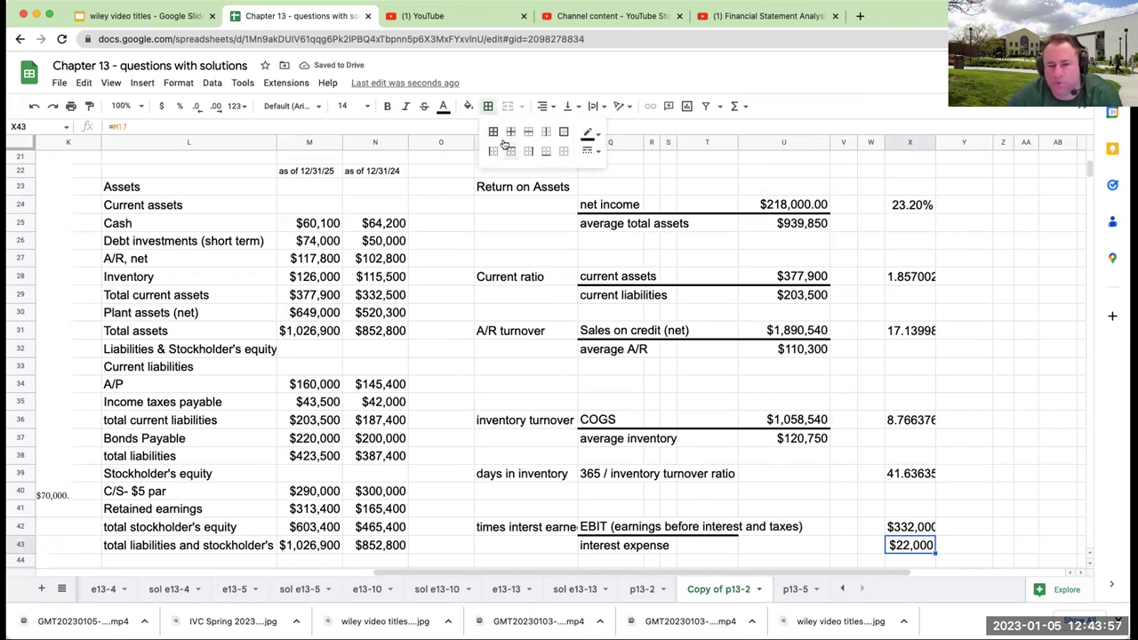
{"action": "left_click", "coordinate": [508, 150]}
Enter =X42/X43 in Y42 for times interest earned of 15.090909
{"action": "left_click", "coordinate": [956, 525]}
{"action": "type", "text": "=x42/x43"}
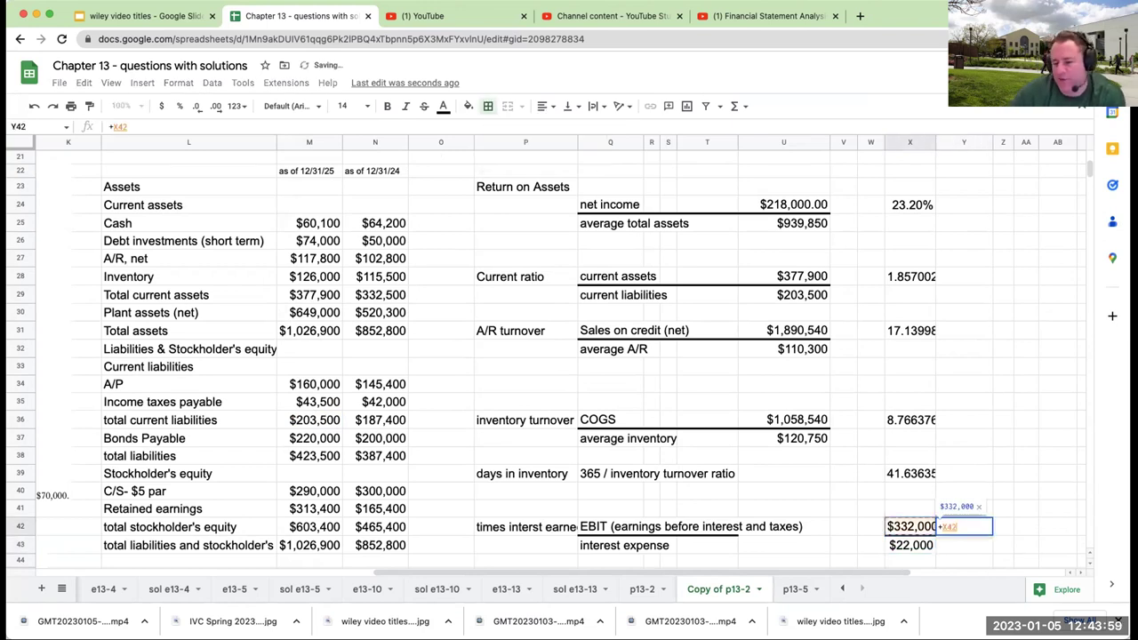
{"action": "key", "text": "Return"}
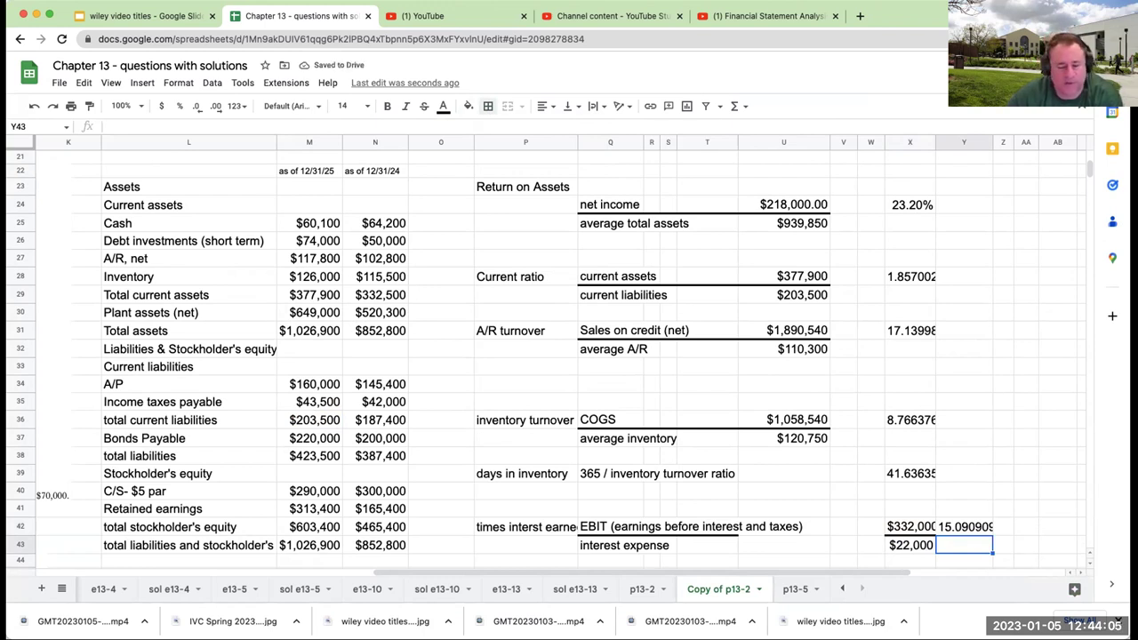
{"action": "left_click", "coordinate": [964, 528]}
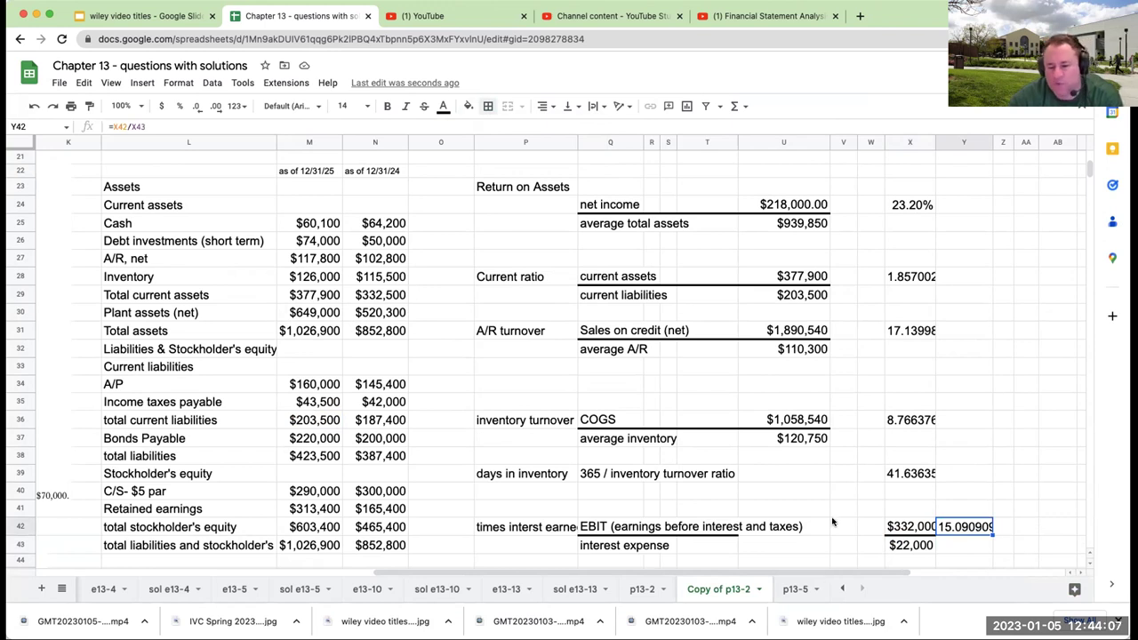
{"action": "scroll", "coordinate": [833, 523], "scroll_direction": "down", "scroll_amount": 5}
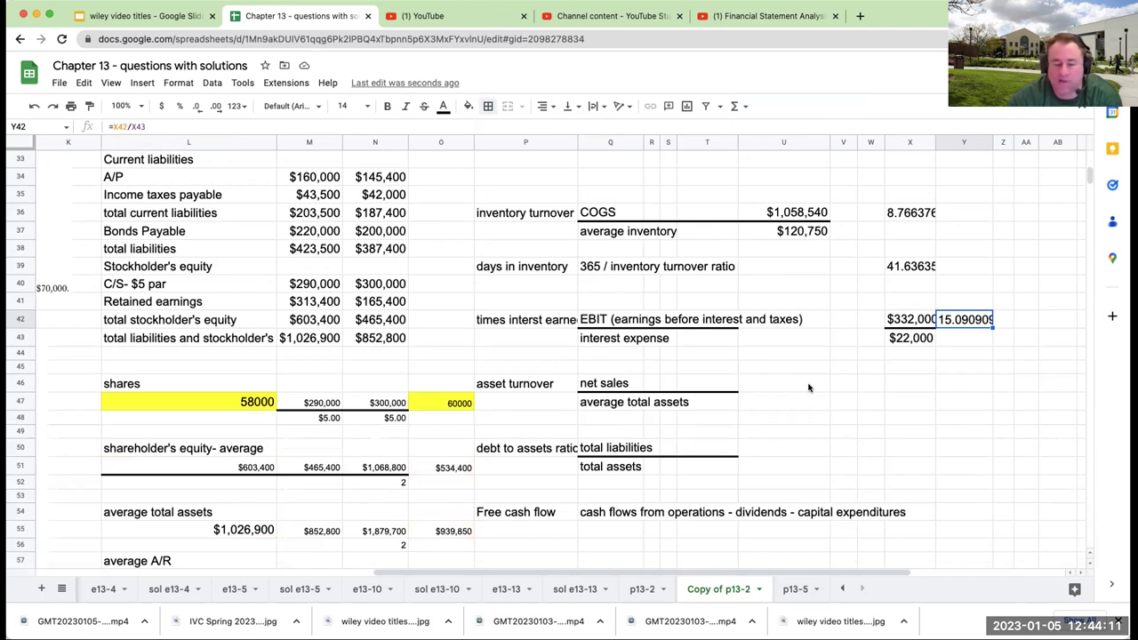
Reference 2025 net sales of $1,890,540 in U46, replacing a wrong first reference
{"action": "left_click", "coordinate": [555, 389]}
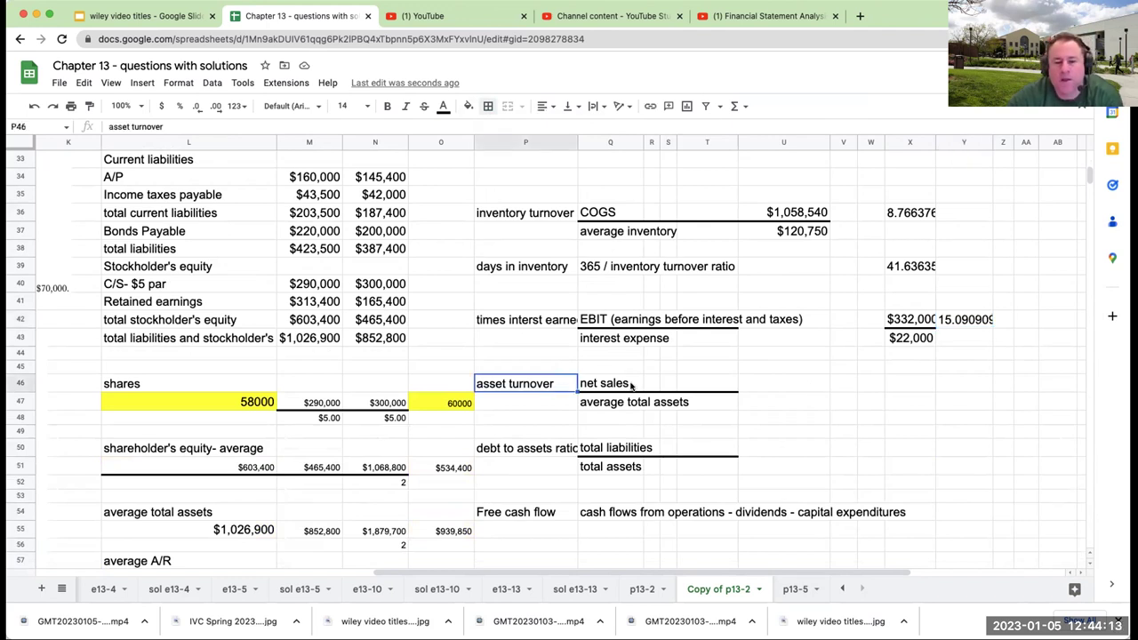
{"action": "left_click", "coordinate": [761, 384]}
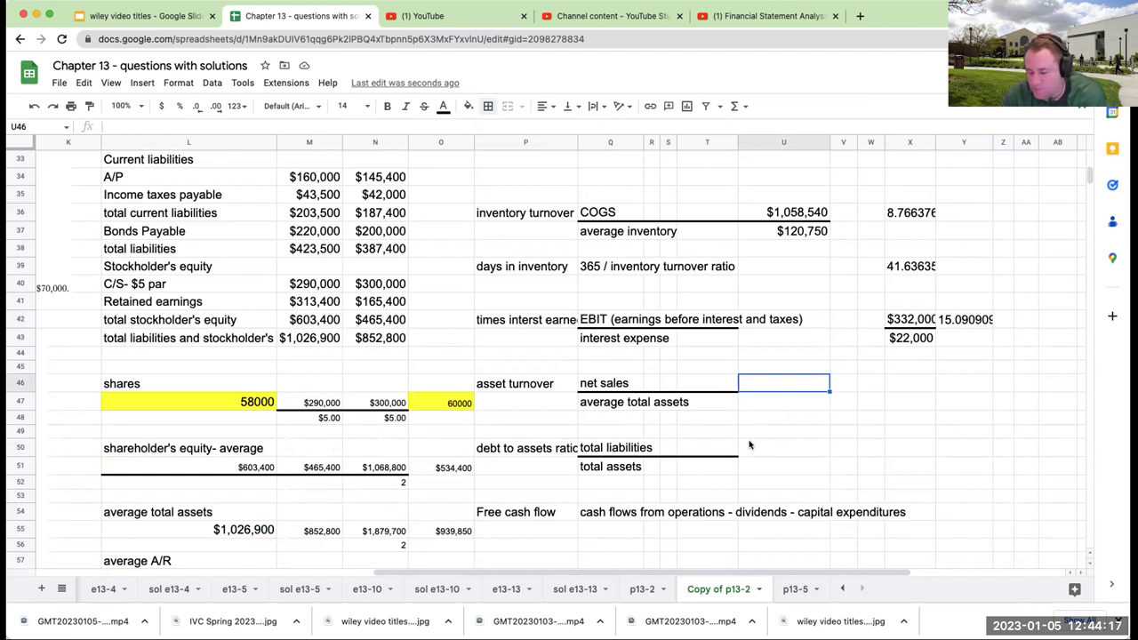
{"action": "type", "text": "="}
{"action": "scroll", "coordinate": [756, 436], "scroll_direction": "up", "scroll_amount": 5}
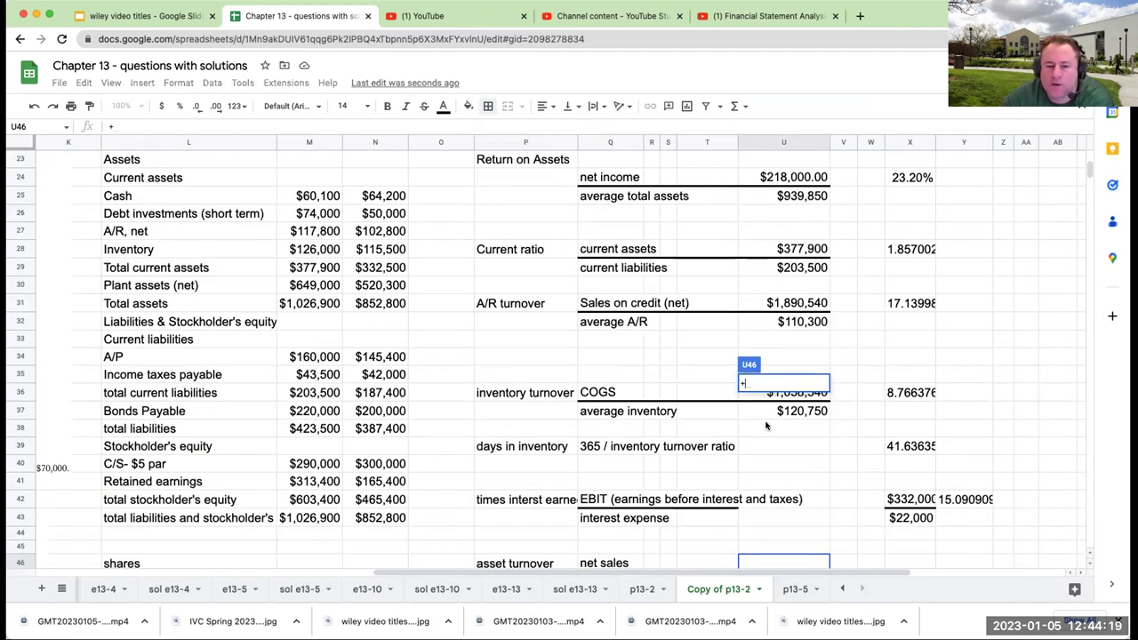
{"action": "scroll", "coordinate": [766, 425], "scroll_direction": "up", "scroll_amount": 3}
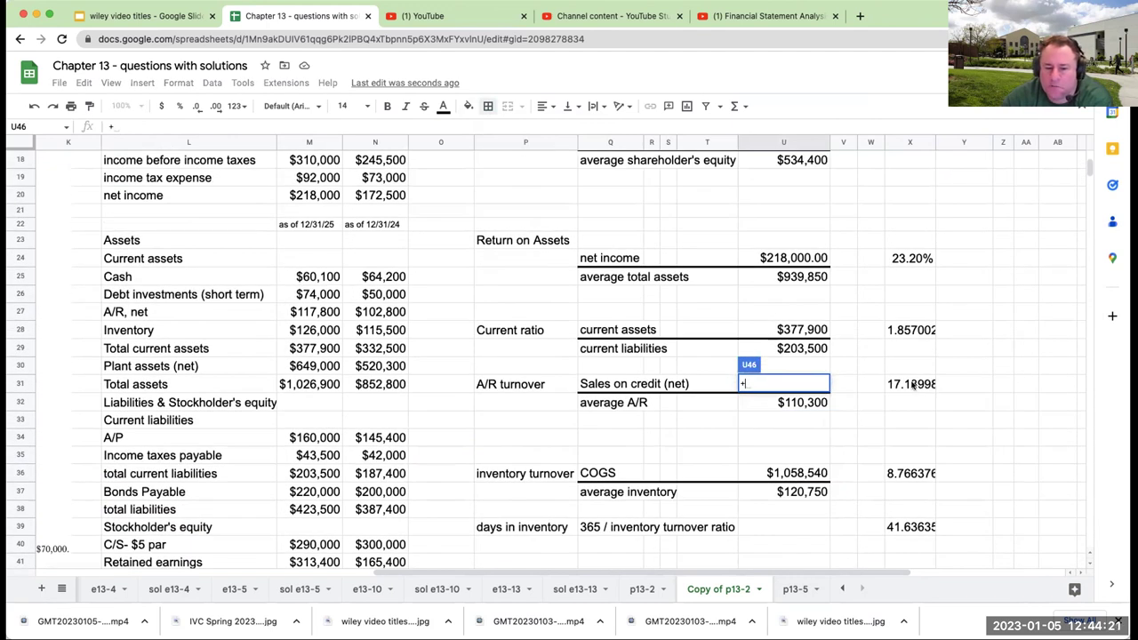
{"action": "left_click", "coordinate": [913, 384]}
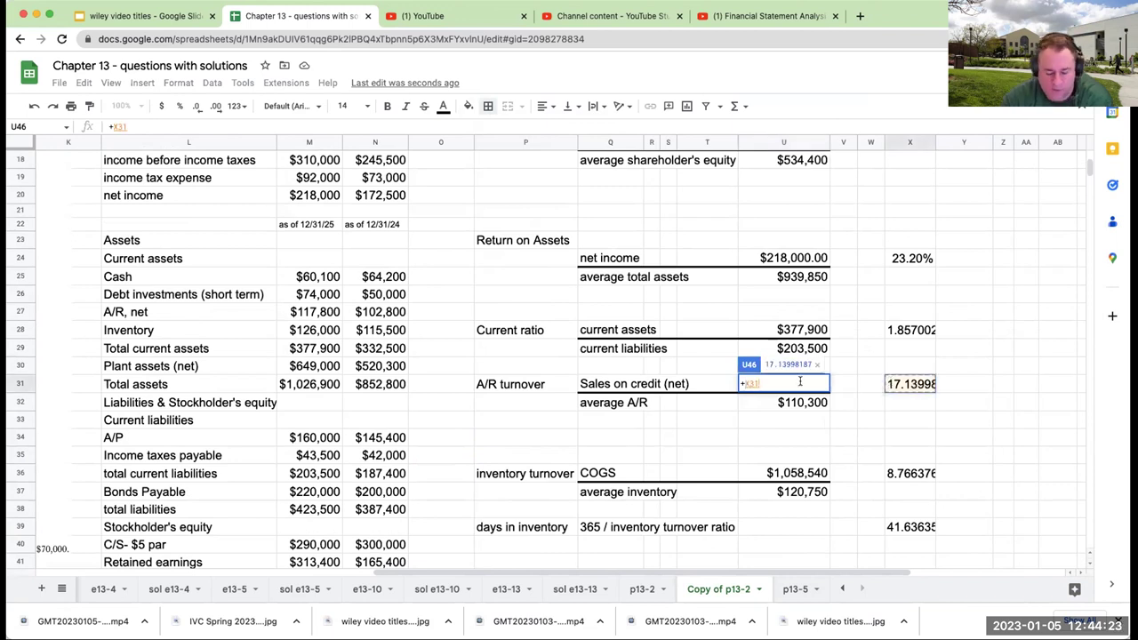
{"action": "key", "text": "BackSpace"}
{"action": "key", "text": "BackSpace"}
{"action": "key", "text": "BackSpace"}
{"action": "scroll", "coordinate": [869, 408], "scroll_direction": "down", "scroll_amount": 3}
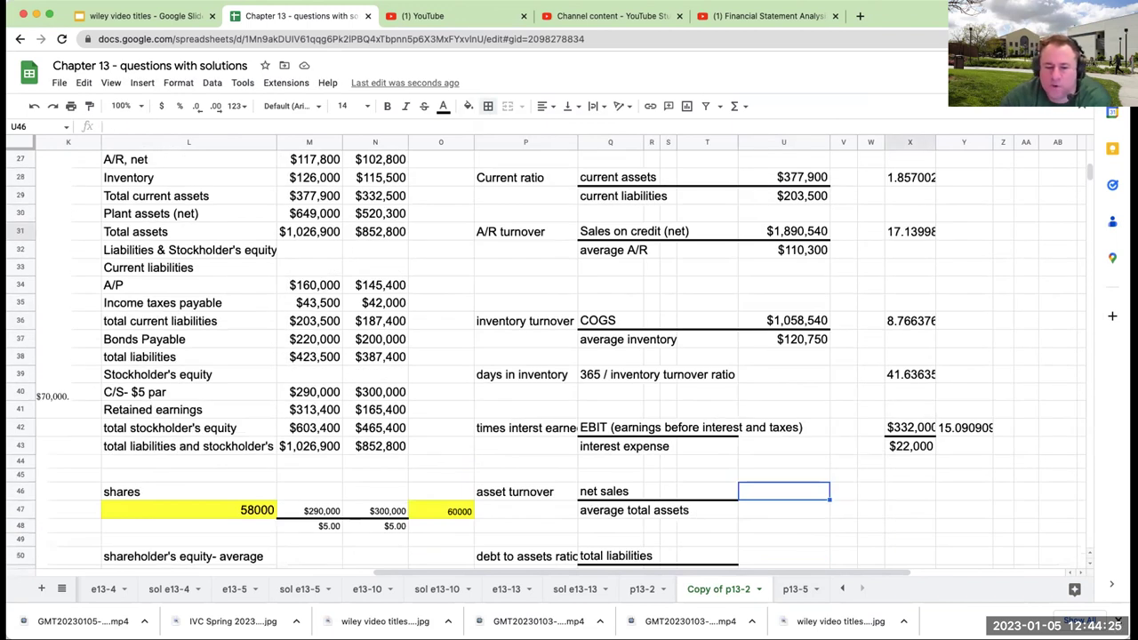
{"action": "scroll", "coordinate": [817, 420], "scroll_direction": "up", "scroll_amount": 3}
{"action": "left_click", "coordinate": [804, 367]}
{"action": "key", "text": "Return"}
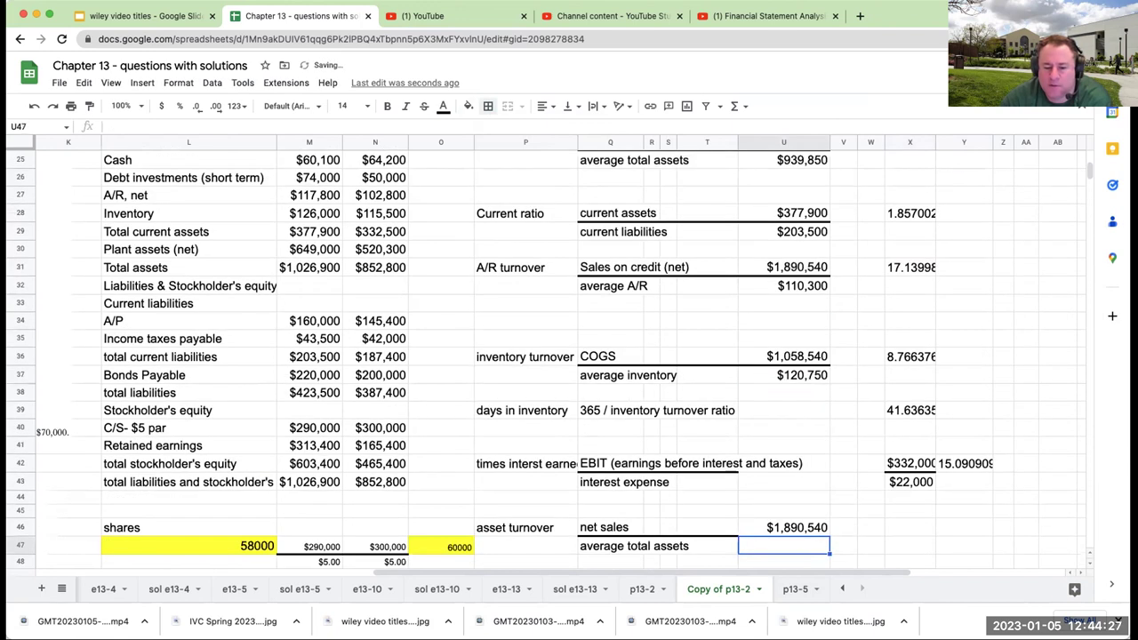
Reference the $939,850 average total assets in U47 and add a top border to it
{"action": "type", "text": "+"}
{"action": "scroll", "coordinate": [780, 242], "scroll_direction": "up", "scroll_amount": 2}
{"action": "left_click", "coordinate": [781, 242]}
{"action": "key", "text": "Return"}
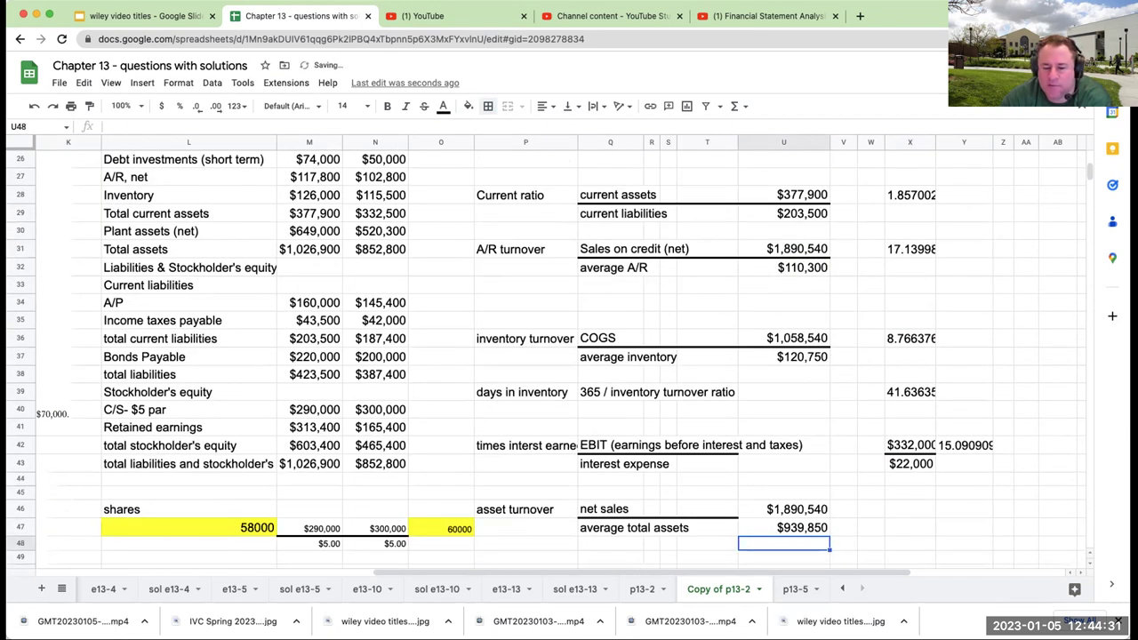
{"action": "left_click", "coordinate": [805, 530]}
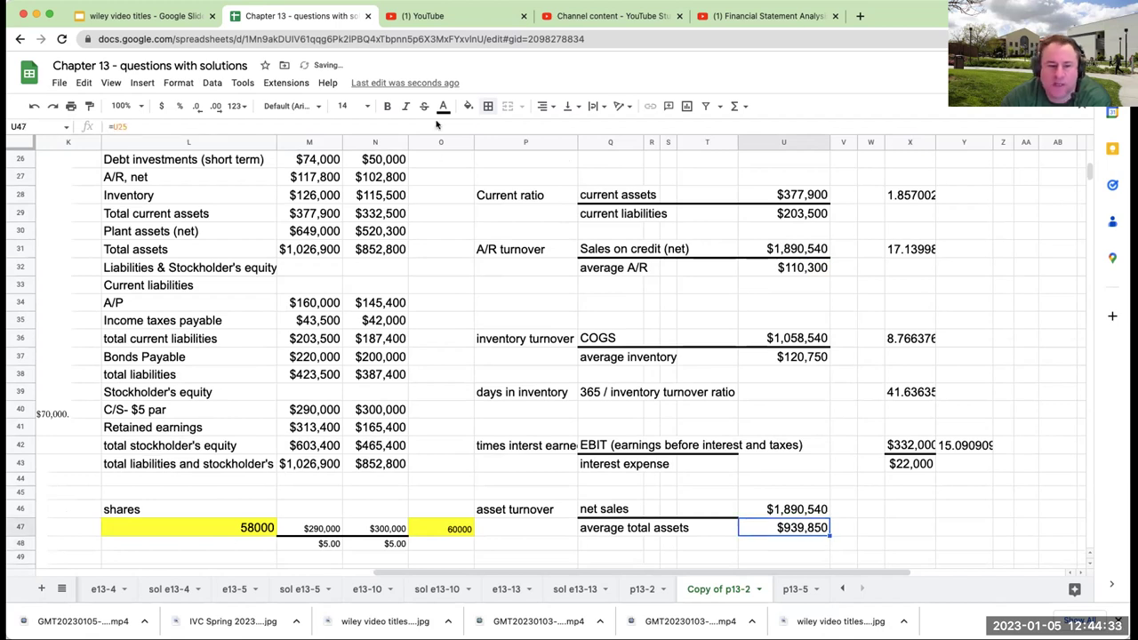
{"action": "left_click", "coordinate": [488, 106]}
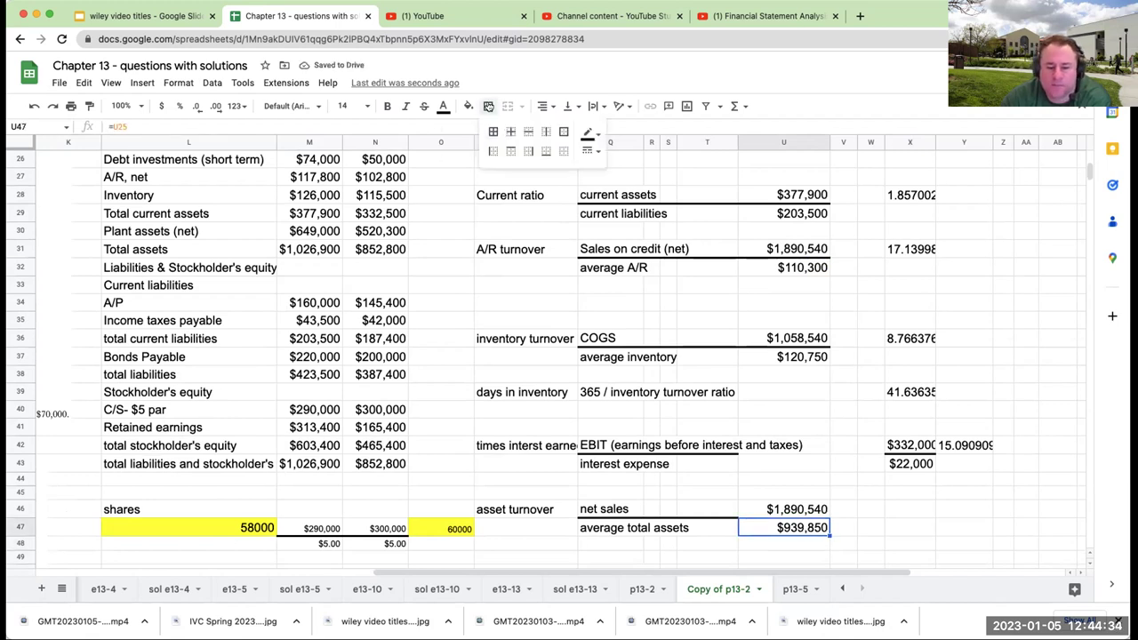
{"action": "left_click", "coordinate": [511, 149]}
Enter =U46/U47 in X46 for asset turnover of 2.011533
{"action": "left_click", "coordinate": [898, 504]}
{"action": "type", "text": "=U46/U47"}
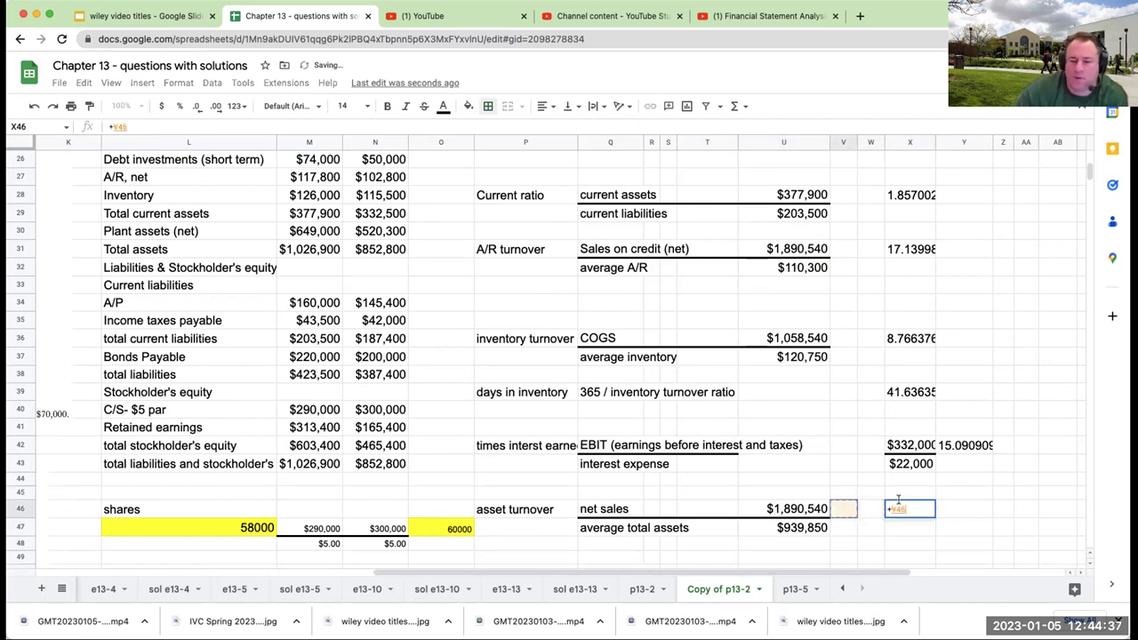
{"action": "key", "text": "Return"}
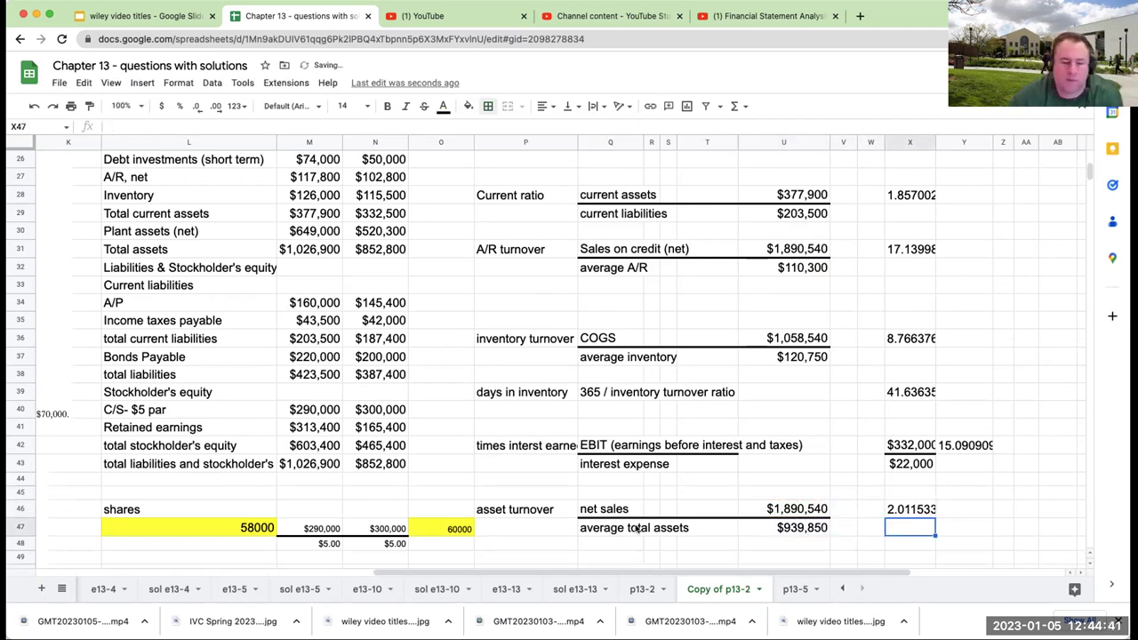
{"action": "scroll", "coordinate": [622, 520], "scroll_direction": "down", "scroll_amount": 3}
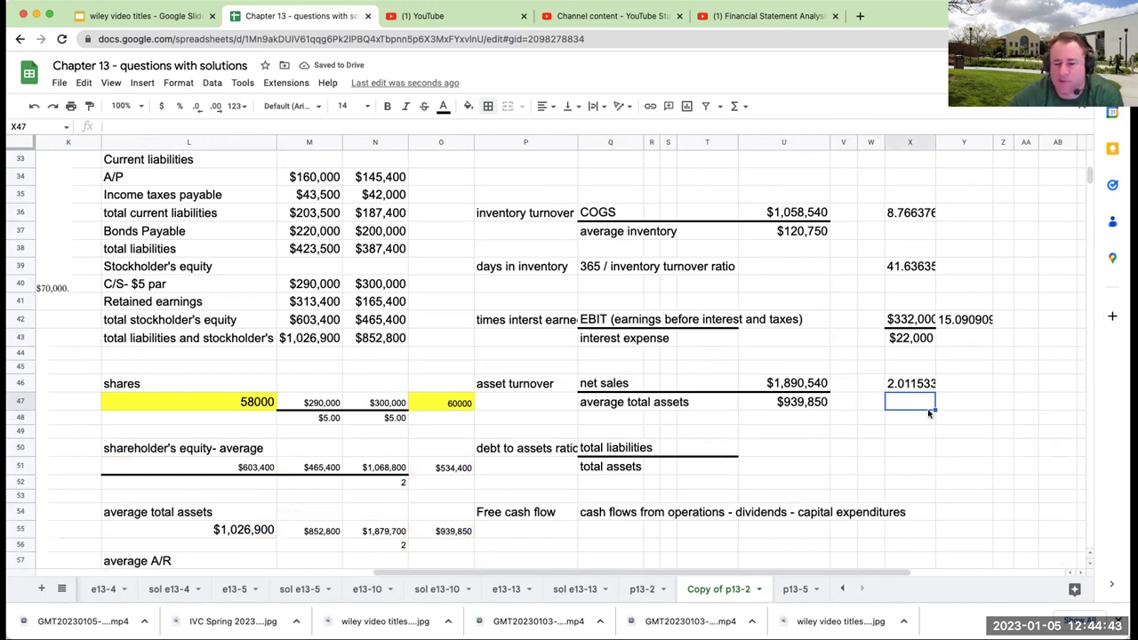
Put total liabilities =M38 ($423,500) in U50 and total assets =M31 ($1,026,900) in U51
{"action": "left_click", "coordinate": [774, 452]}
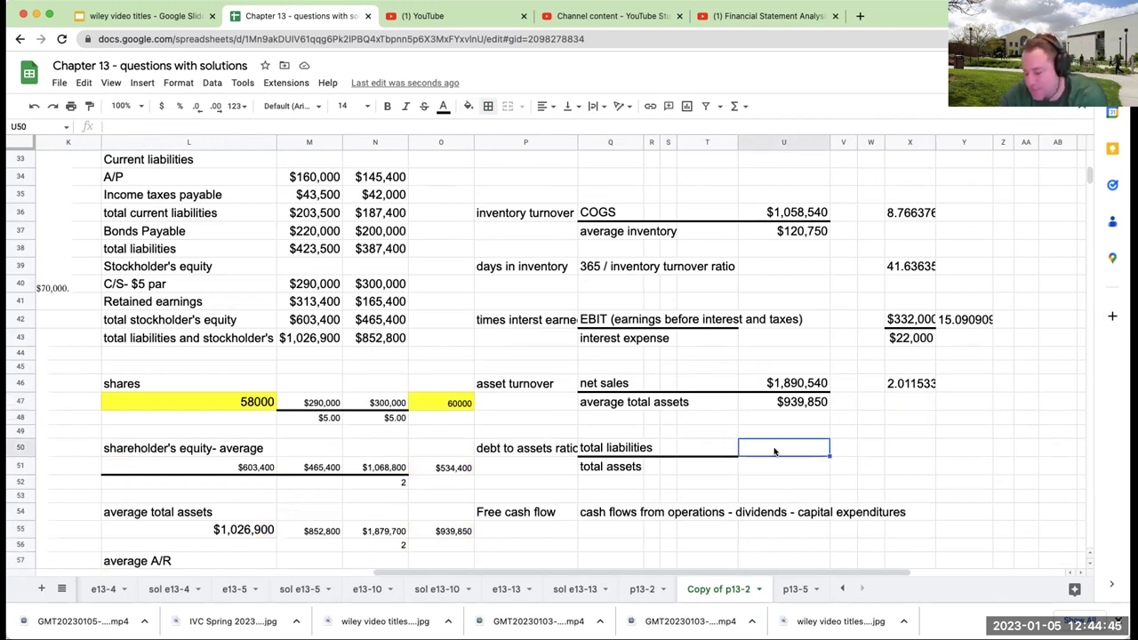
{"action": "type", "text": "="}
{"action": "left_click", "coordinate": [294, 251]}
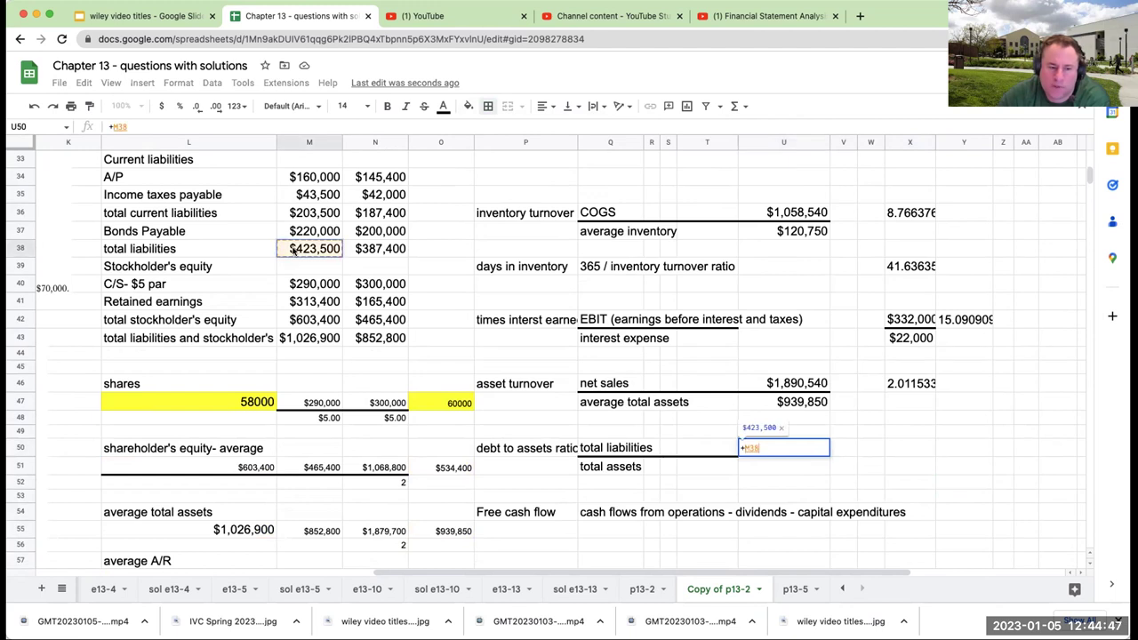
{"action": "key", "text": "Return"}
{"action": "type", "text": "="}
{"action": "scroll", "coordinate": [296, 279], "scroll_direction": "up", "scroll_amount": 3}
{"action": "left_click", "coordinate": [304, 306]}
{"action": "key", "text": "Return"}
Enter =U50/U51 in X50 and format it as a percent, showing 41.24%
{"action": "key", "text": "Up"}
{"action": "key", "text": "Up"}
{"action": "key", "text": "Right"}
{"action": "key", "text": "Right"}
{"action": "key", "text": "Right"}
{"action": "type", "text": "="}
{"action": "key", "text": "Left"}
{"action": "key", "text": "Left"}
{"action": "key", "text": "Left"}
{"action": "type", "text": "/"}
{"action": "key", "text": "Down"}
{"action": "key", "text": "Left"}
{"action": "key", "text": "Left"}
{"action": "key", "text": "Left"}
{"action": "key", "text": "Return"}
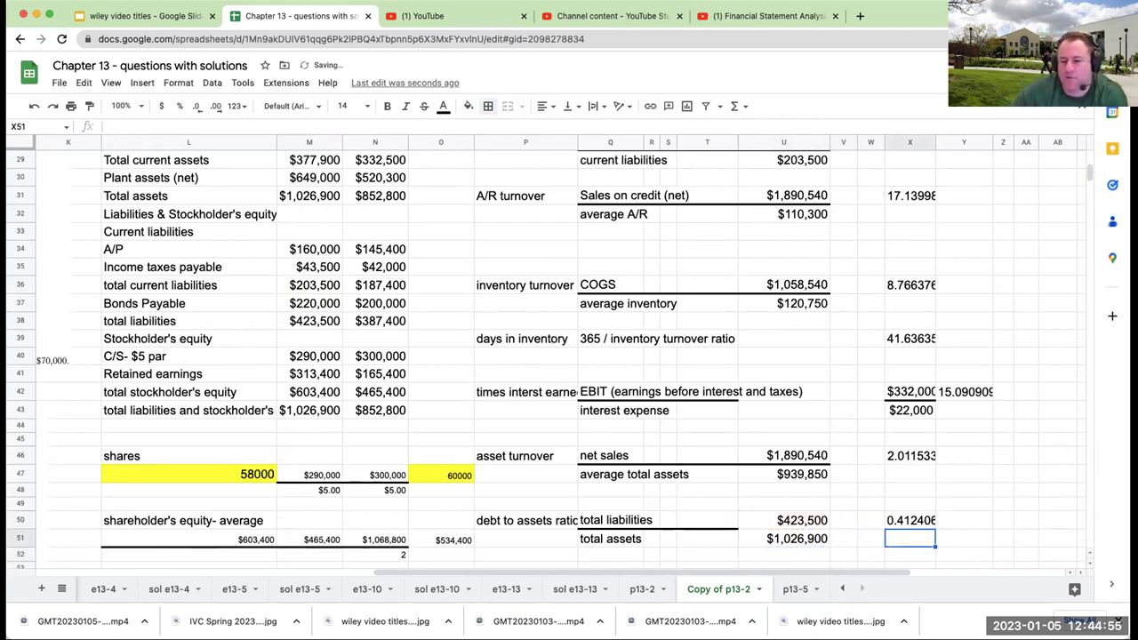
{"action": "left_click", "coordinate": [909, 520]}
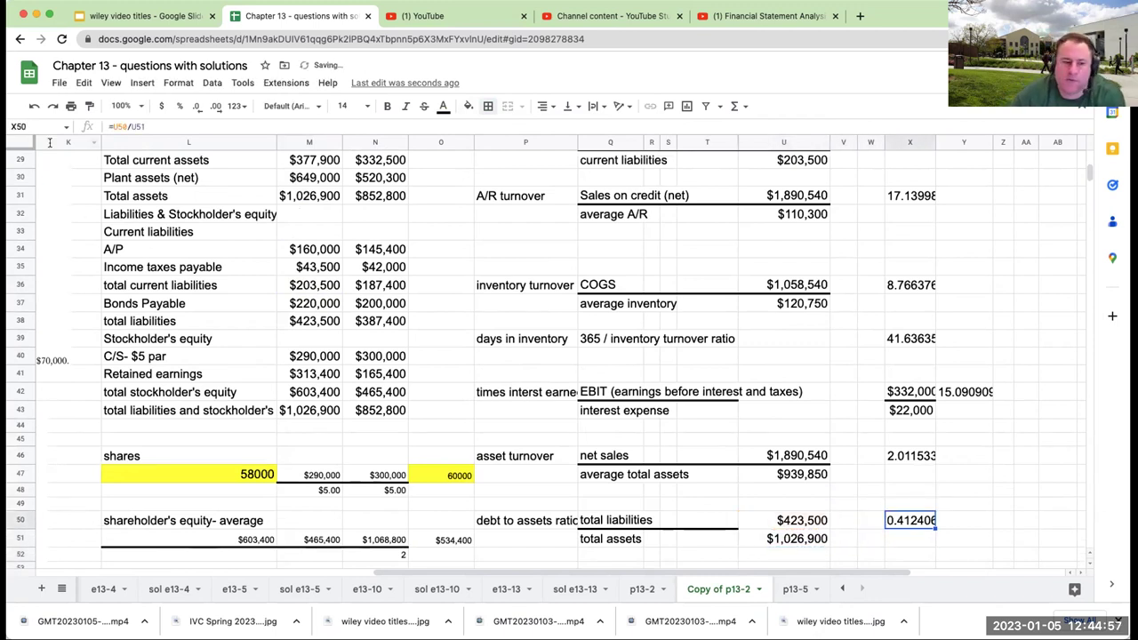
{"action": "left_click", "coordinate": [180, 108]}
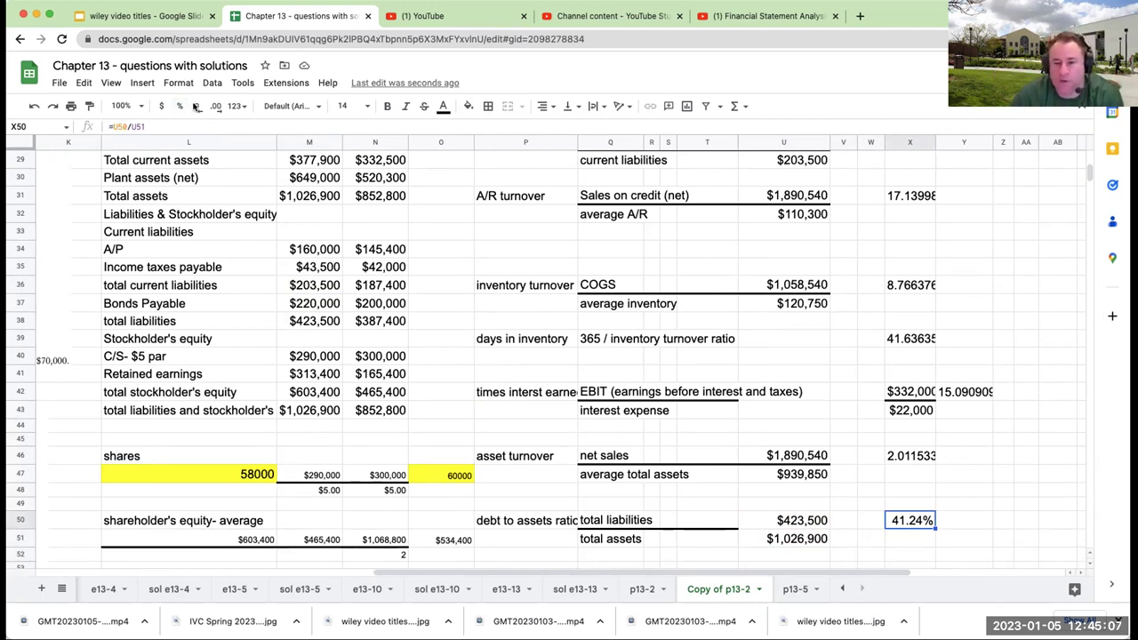
In a new tab, find Home Depot (HD) on SEC EDGAR and open its November 22, 2022 10-Q
{"action": "left_click", "coordinate": [860, 16]}
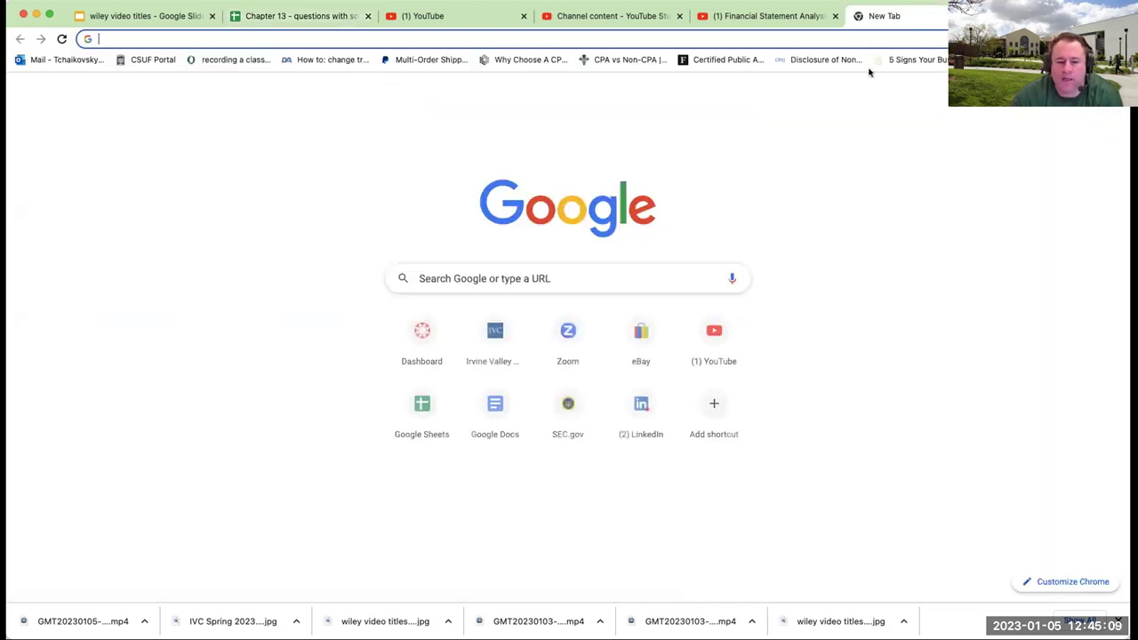
{"action": "type", "text": "sec"}
{"action": "key", "text": "Return"}
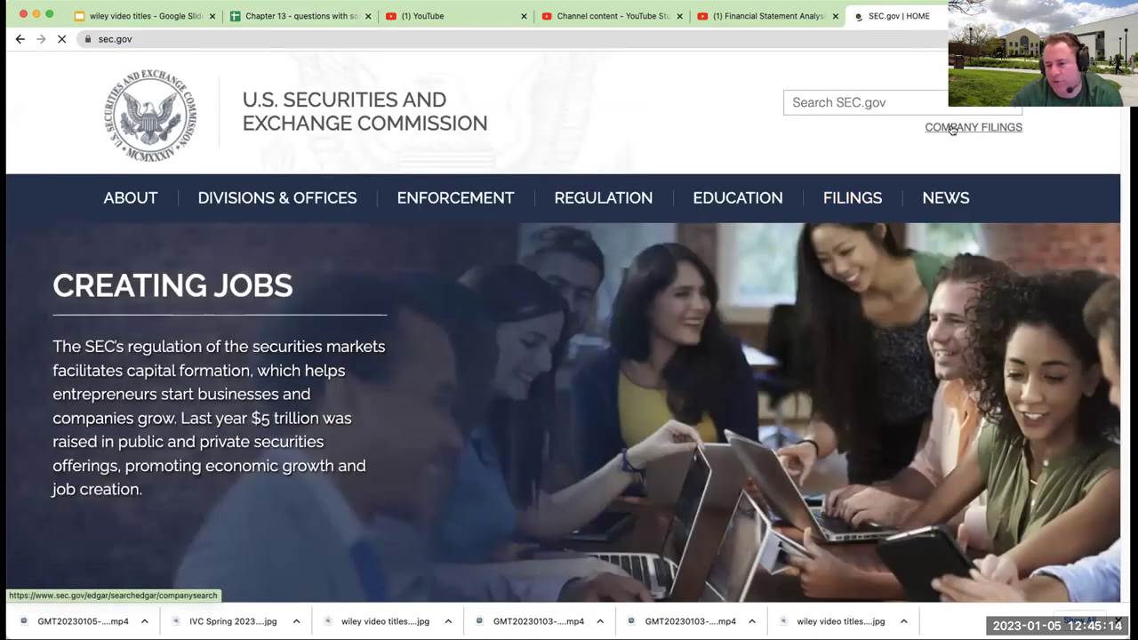
{"action": "left_click", "coordinate": [944, 130]}
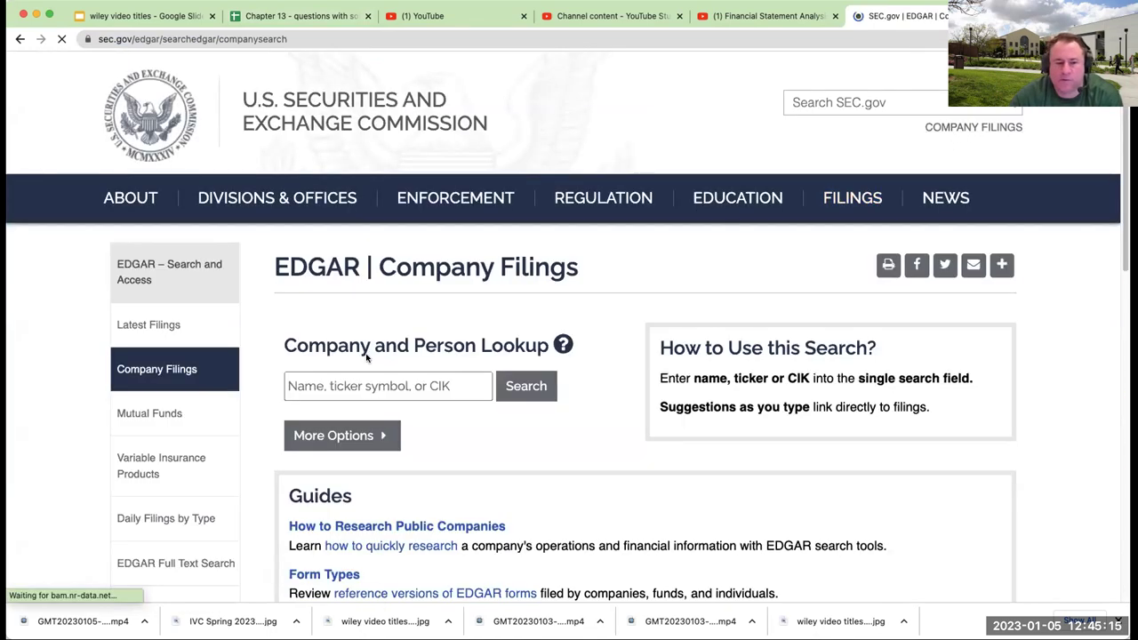
{"action": "left_click", "coordinate": [370, 384]}
{"action": "type", "text": "hd"}
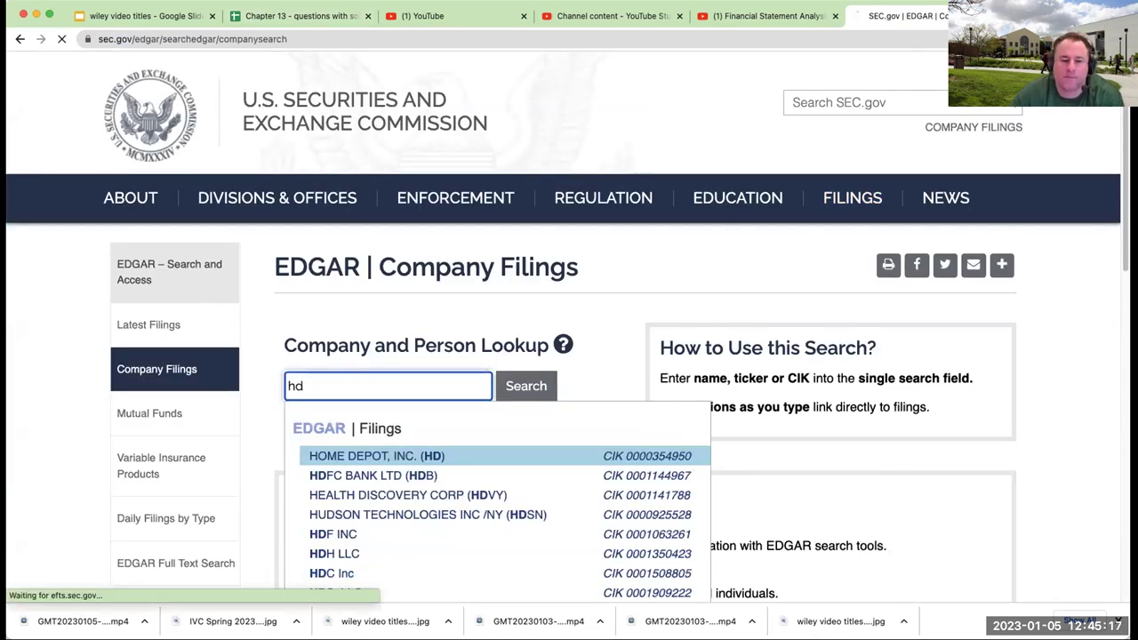
{"action": "left_click", "coordinate": [408, 451]}
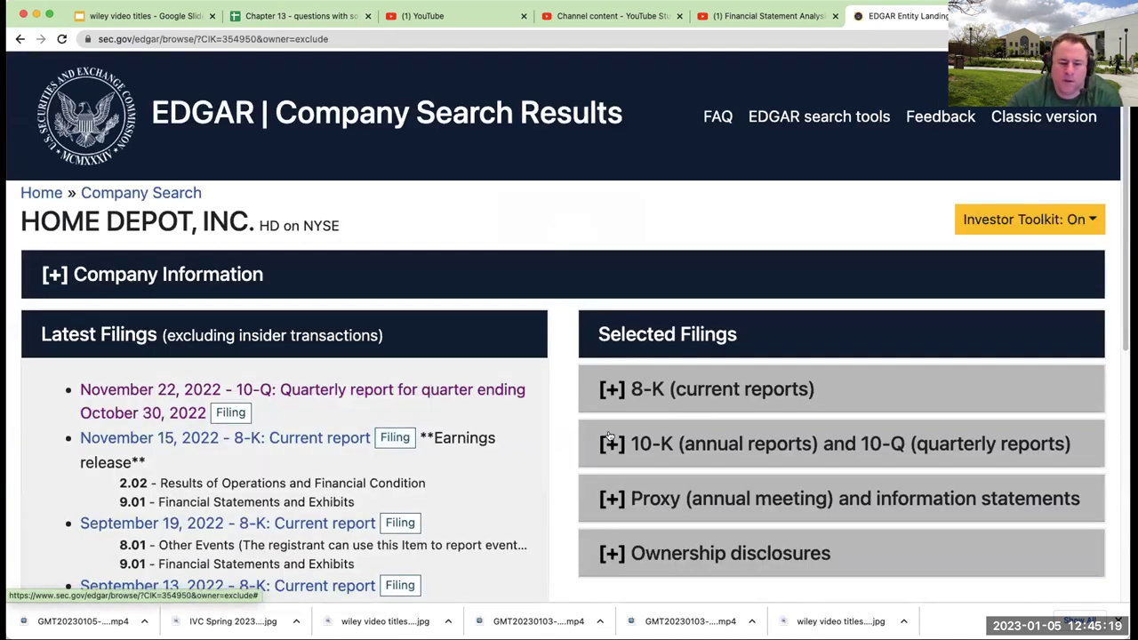
{"action": "left_click", "coordinate": [610, 438]}
{"action": "left_click", "coordinate": [713, 520]}
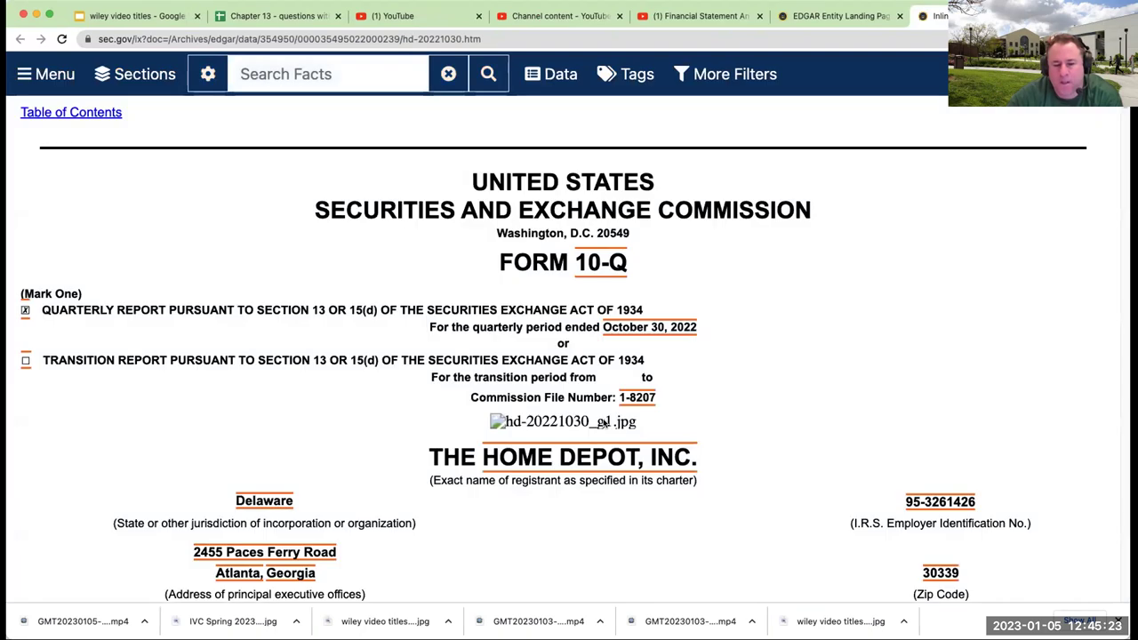
Scroll through the 10-Q balance sheet, close the filing, and return to the ratio spreadsheet
{"action": "scroll", "coordinate": [609, 418], "scroll_direction": "down", "scroll_amount": 10}
{"action": "scroll", "coordinate": [603, 423], "scroll_direction": "down", "scroll_amount": 20}
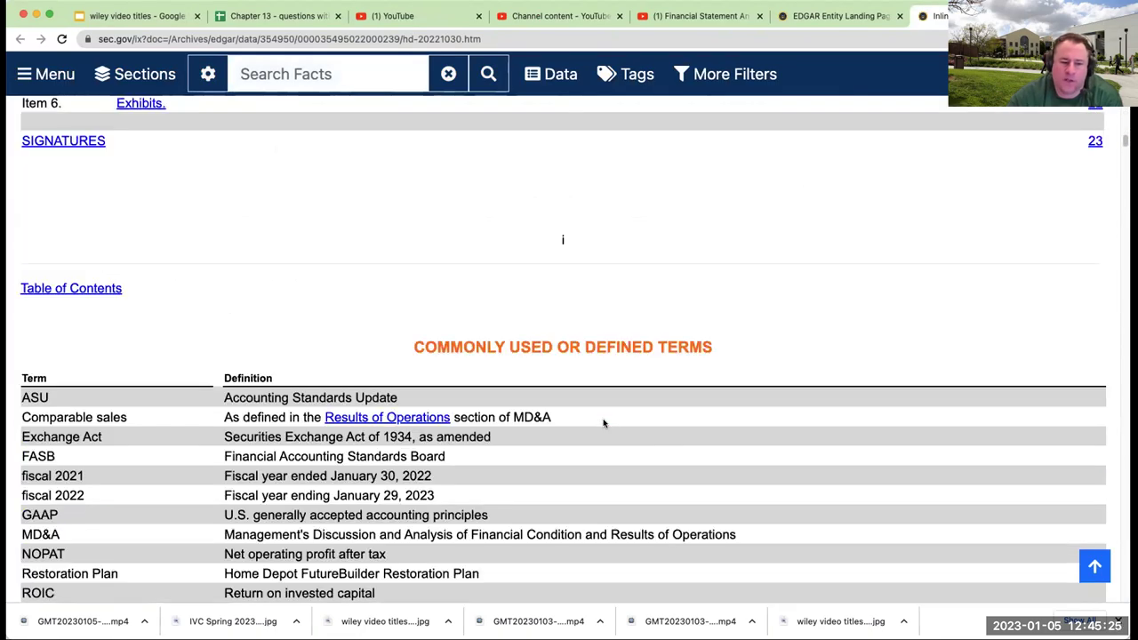
{"action": "scroll", "coordinate": [603, 423], "scroll_direction": "up", "scroll_amount": 5}
{"action": "scroll", "coordinate": [935, 397], "scroll_direction": "down", "scroll_amount": 5}
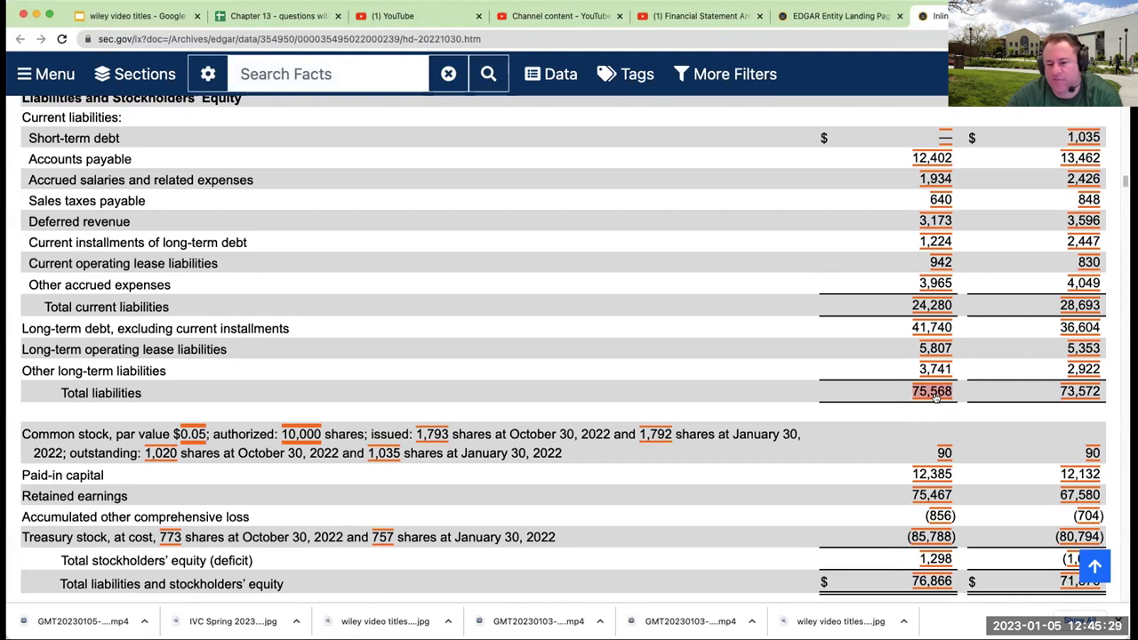
{"action": "scroll", "coordinate": [935, 397], "scroll_direction": "up", "scroll_amount": 5}
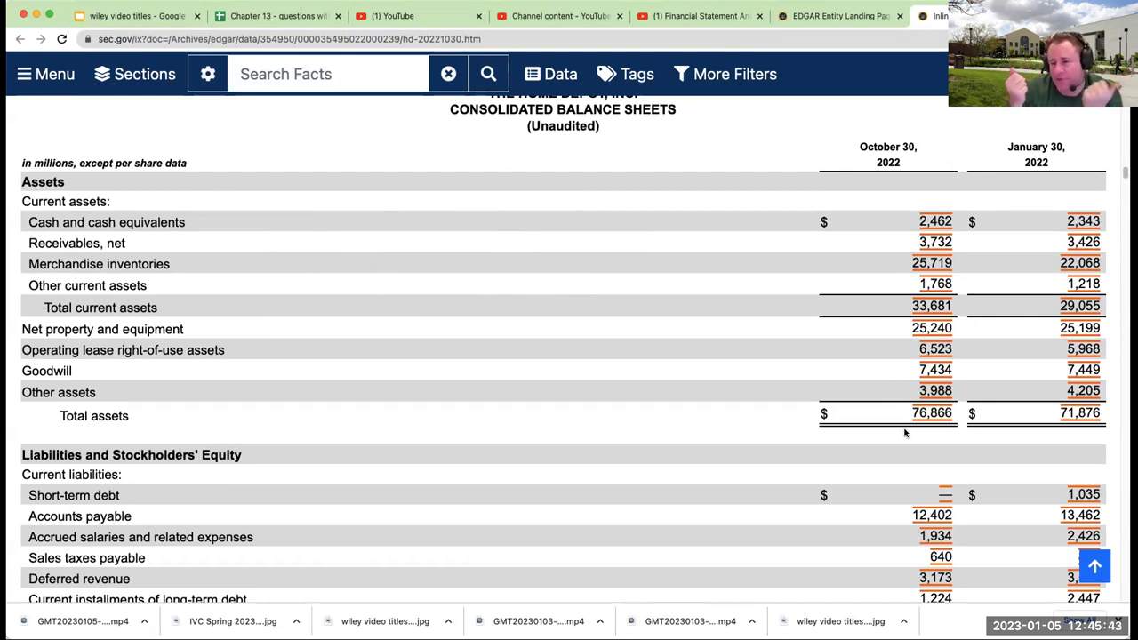
{"action": "scroll", "coordinate": [665, 338], "scroll_direction": "down", "scroll_amount": 5}
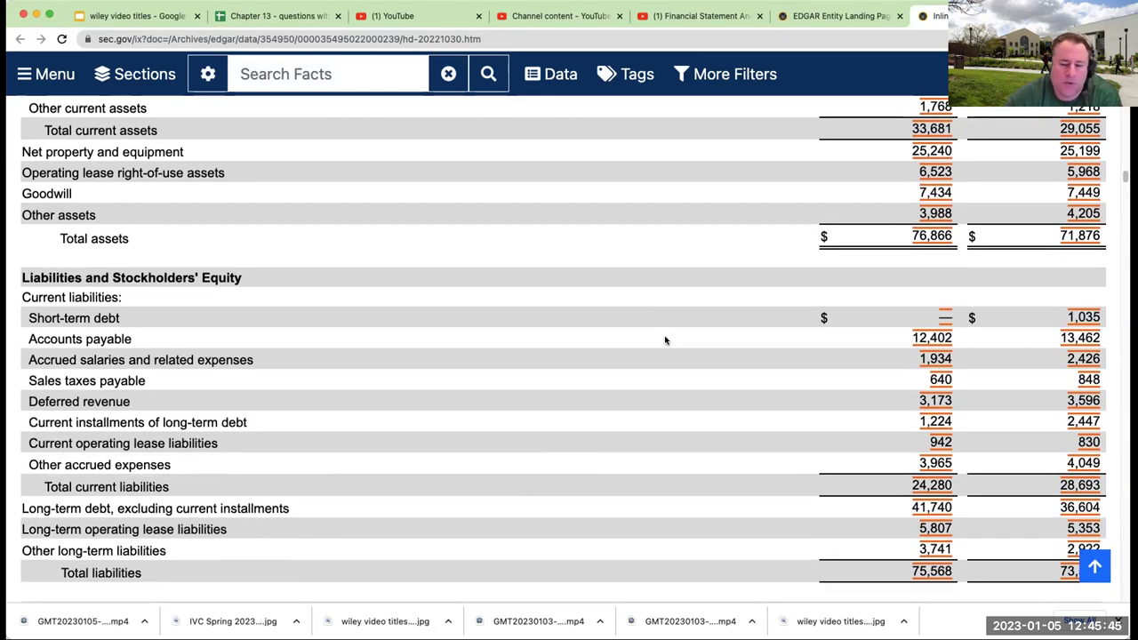
{"action": "scroll", "coordinate": [665, 339], "scroll_direction": "down", "scroll_amount": 2}
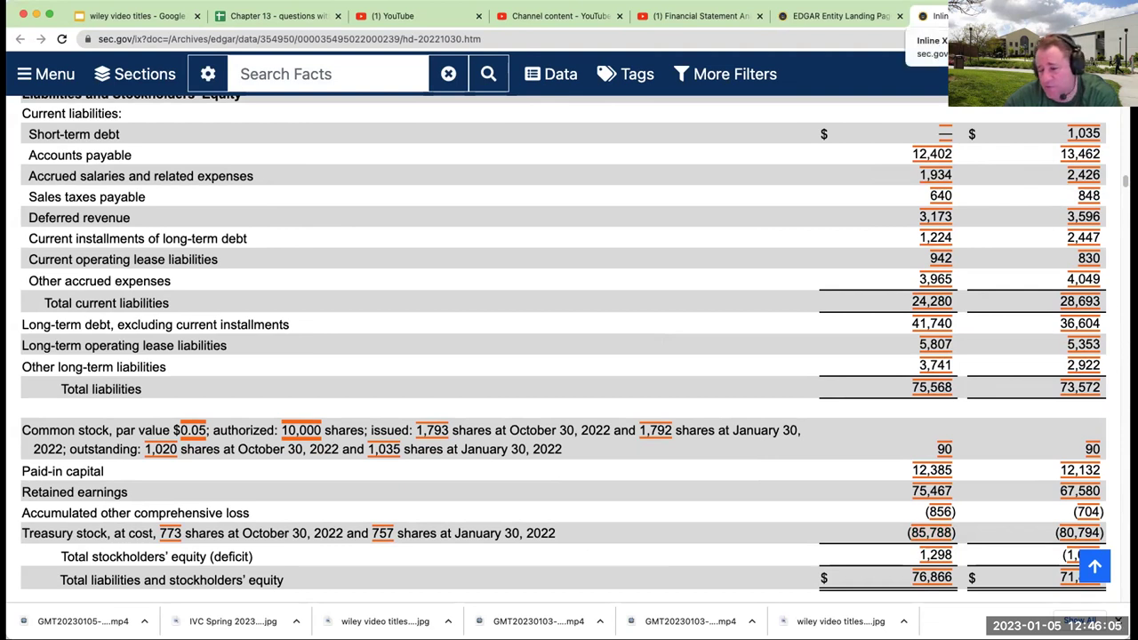
{"action": "key", "text": "ctrl+w"}
{"action": "left_click", "coordinate": [768, 16]}
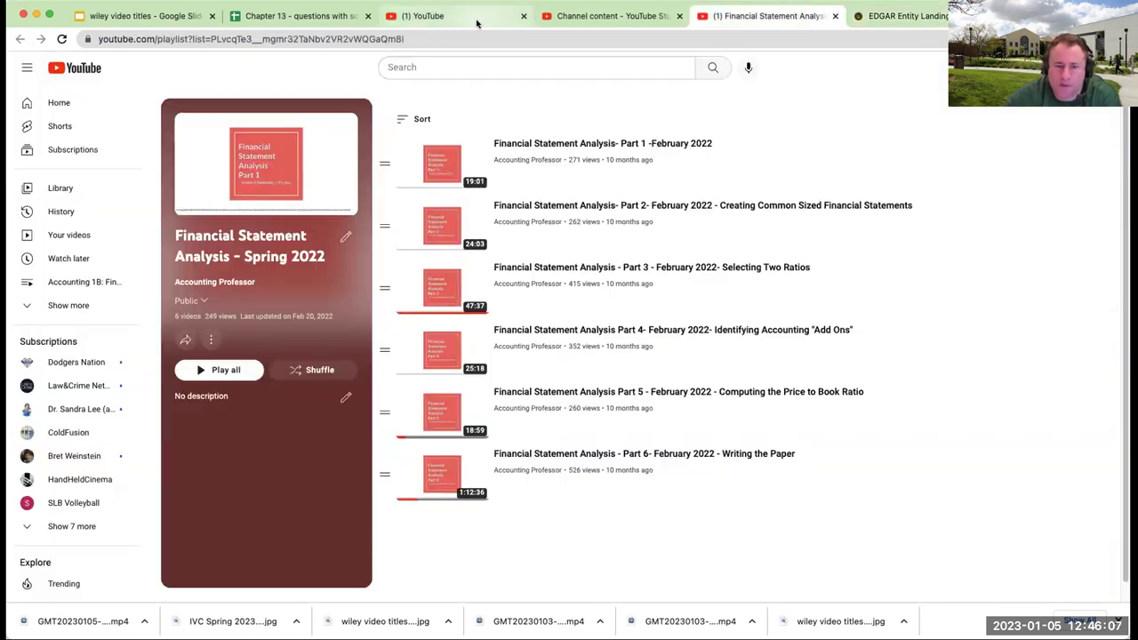
{"action": "left_click", "coordinate": [359, 16]}
{"action": "scroll", "coordinate": [543, 343], "scroll_direction": "down", "scroll_amount": 5}
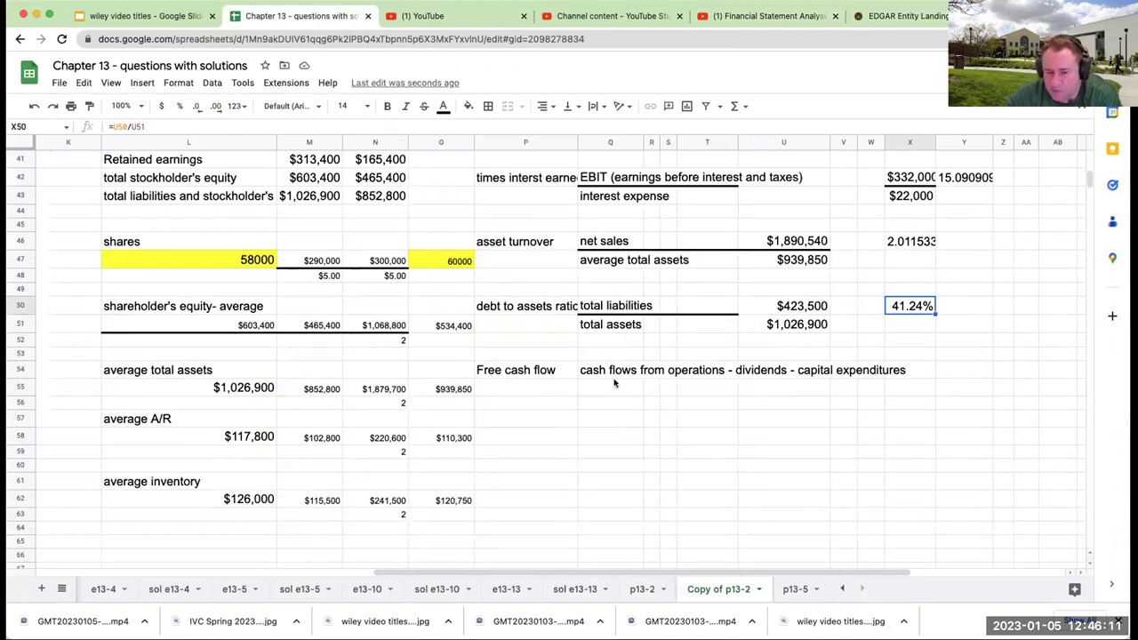
{"action": "left_click", "coordinate": [910, 392]}
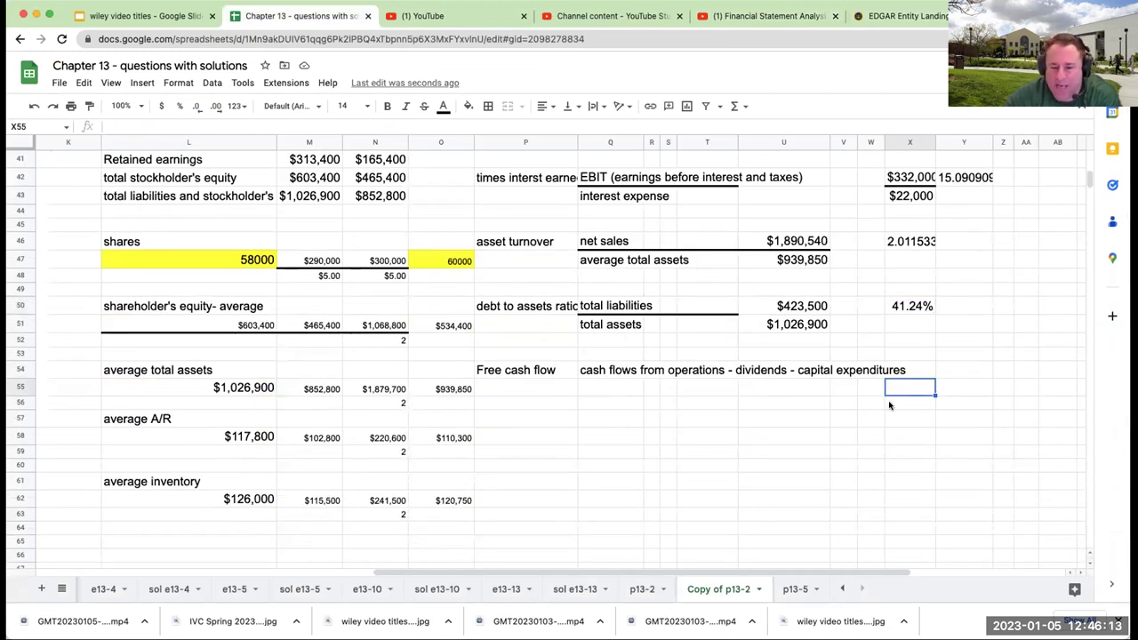
{"action": "scroll", "coordinate": [889, 405], "scroll_direction": "up", "scroll_amount": 15}
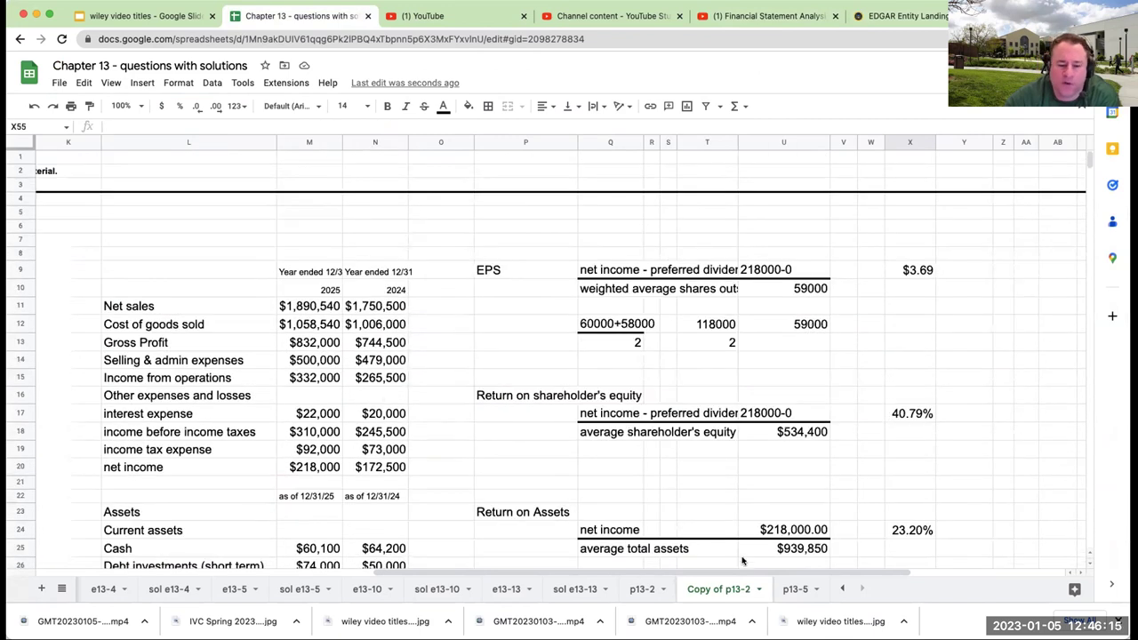
{"action": "left_click_drag", "start_coordinate": [723, 572], "coordinate": [385, 572]}
{"action": "scroll", "coordinate": [433, 498], "scroll_direction": "down", "scroll_amount": 10}
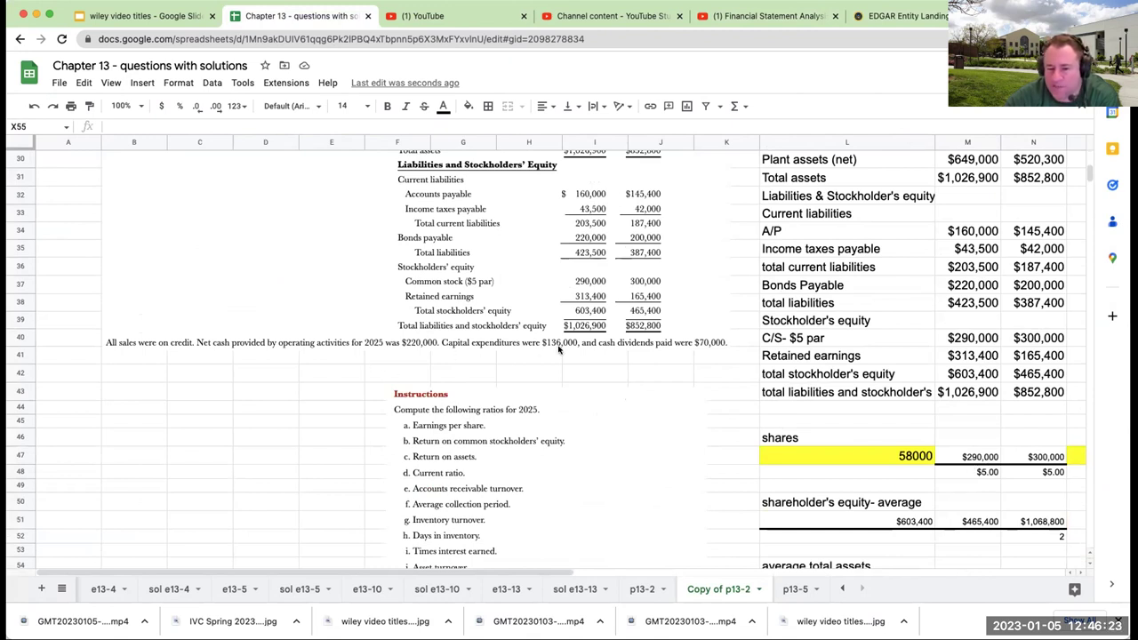
{"action": "left_click", "coordinate": [931, 329]}
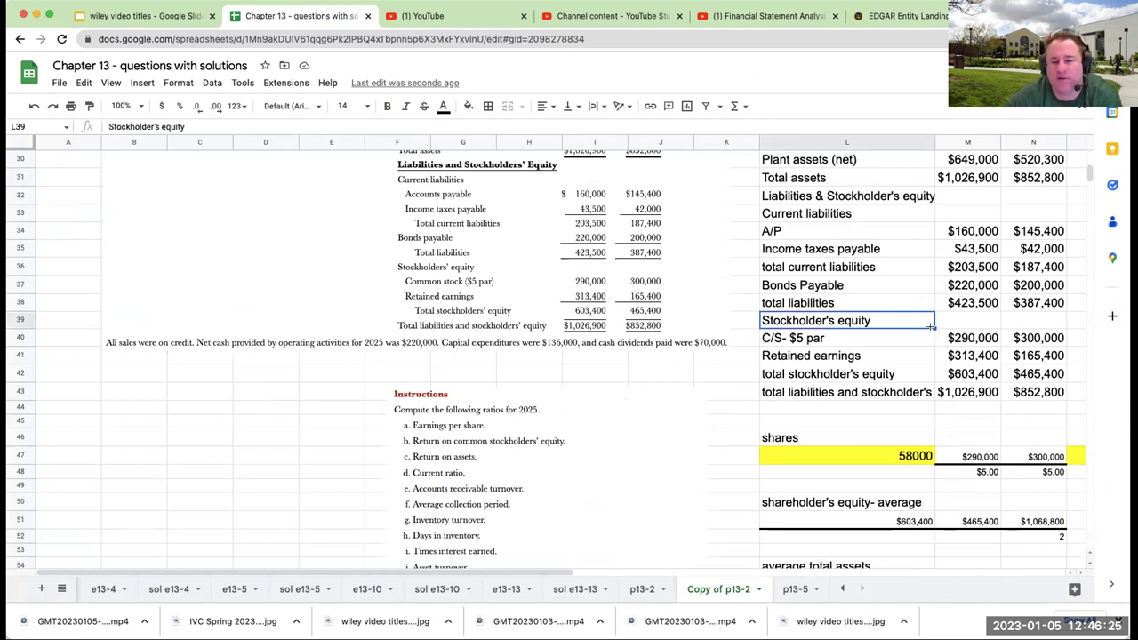
{"action": "key", "text": "Right"}
{"action": "key", "text": "Right"}
{"action": "key", "text": "Right"}
{"action": "key", "text": "Right"}
{"action": "key", "text": "Right"}
{"action": "key", "text": "Right"}
{"action": "key", "text": "Right"}
{"action": "key", "text": "Right"}
{"action": "key", "text": "Right"}
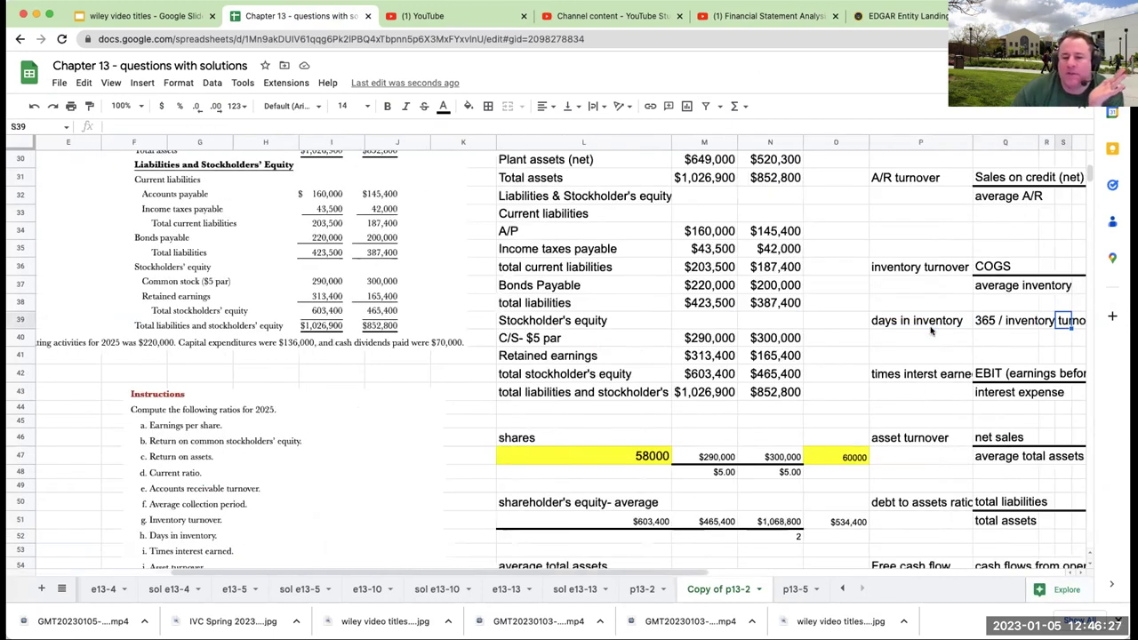
{"action": "scroll", "coordinate": [895, 389], "scroll_direction": "up", "scroll_amount": 10}
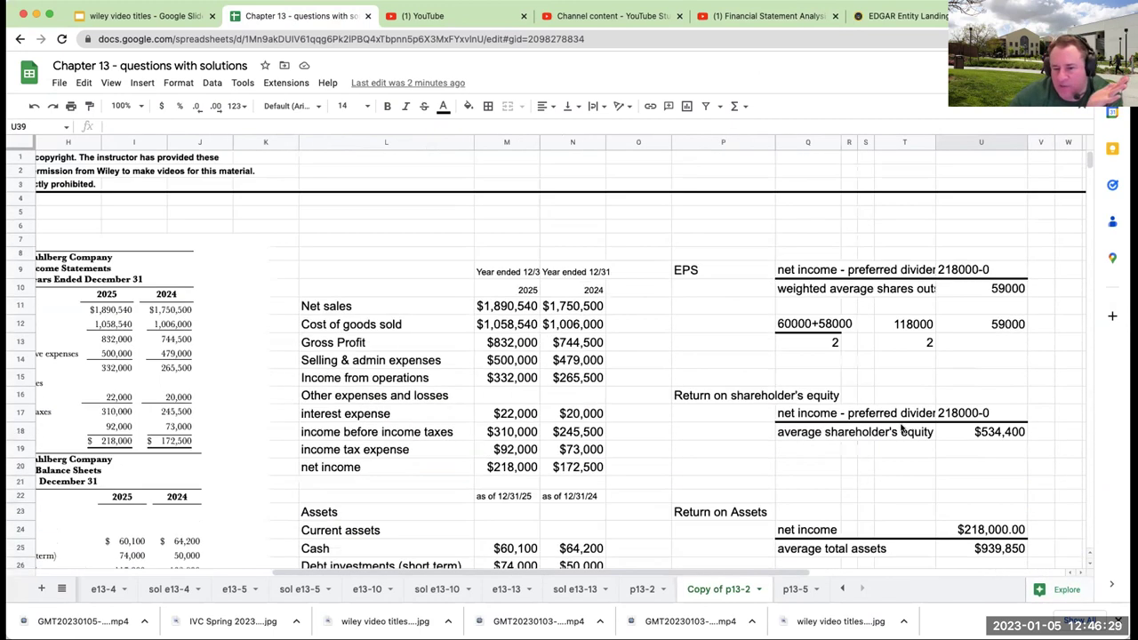
{"action": "left_click", "coordinate": [804, 273]}
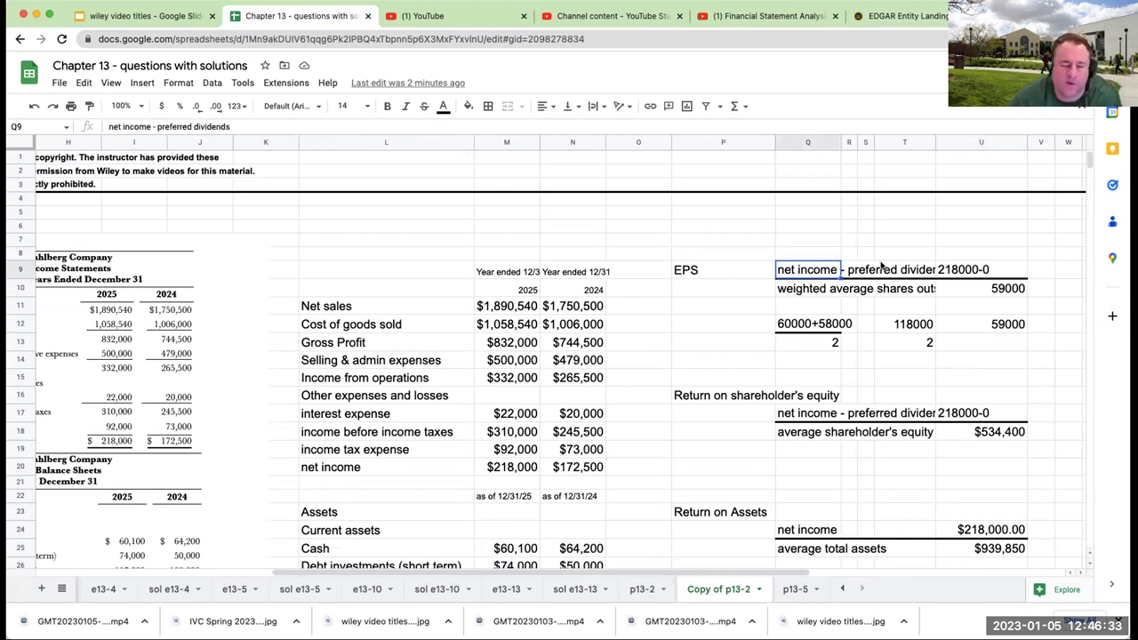
{"action": "scroll", "coordinate": [878, 320], "scroll_direction": "down", "scroll_amount": 8}
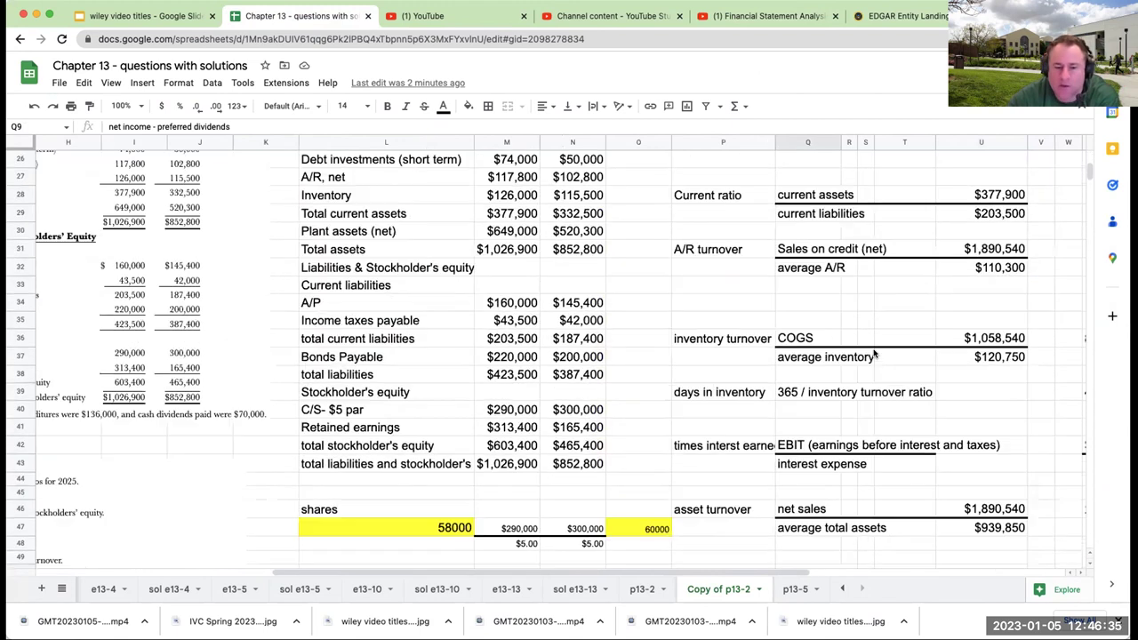
{"action": "scroll", "coordinate": [874, 354], "scroll_direction": "down", "scroll_amount": 4}
{"action": "left_click", "coordinate": [770, 457]}
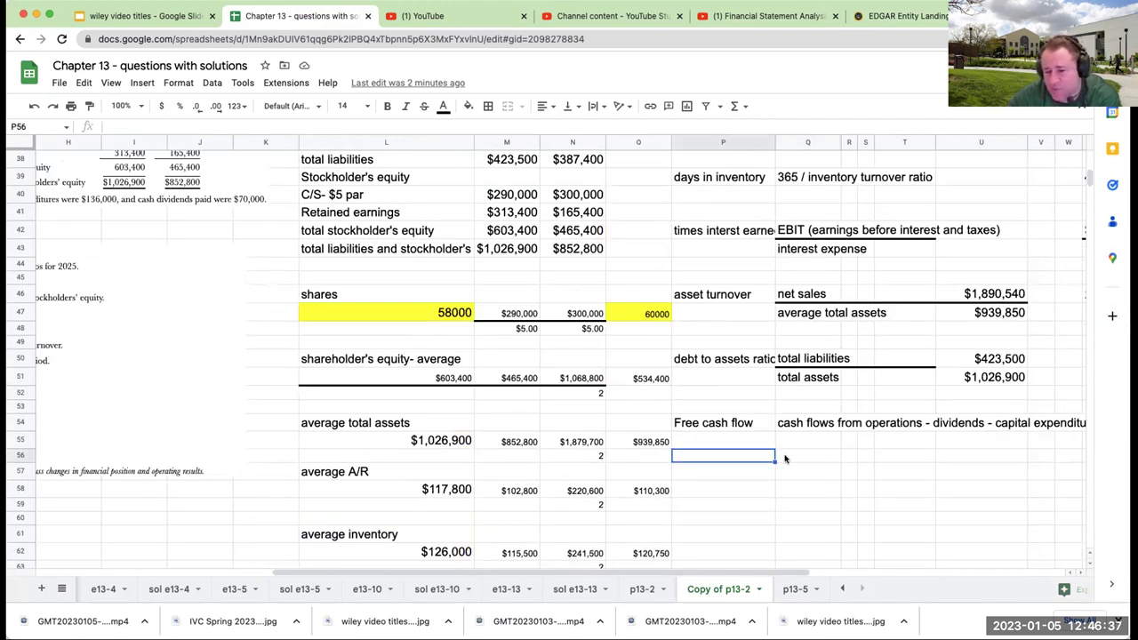
{"action": "left_click", "coordinate": [785, 458]}
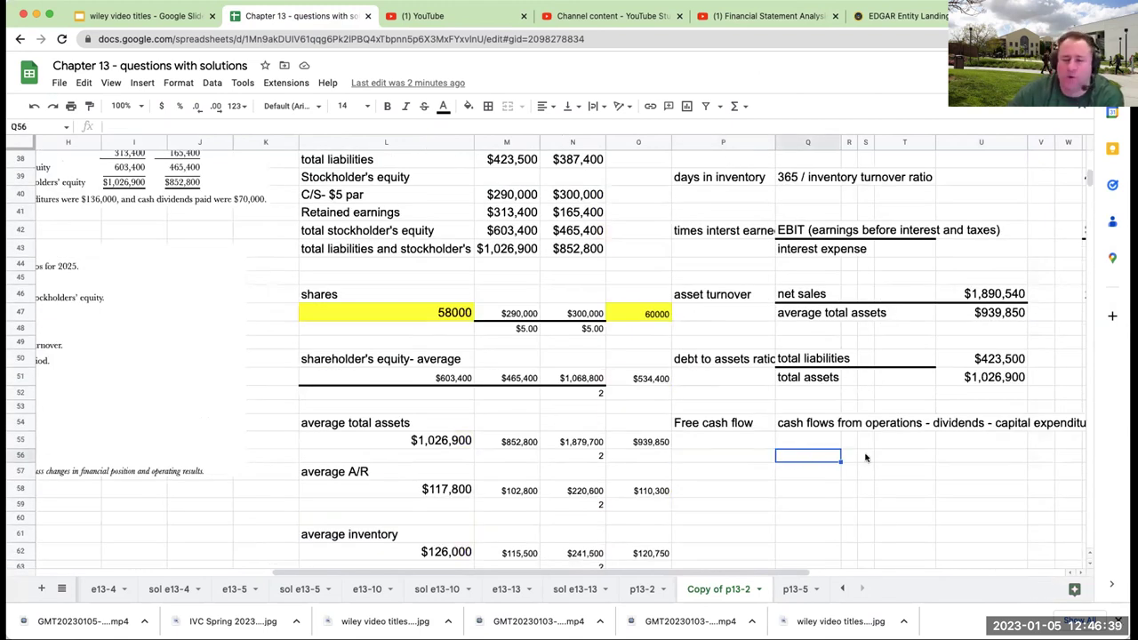
{"action": "type", "text": "2200"}
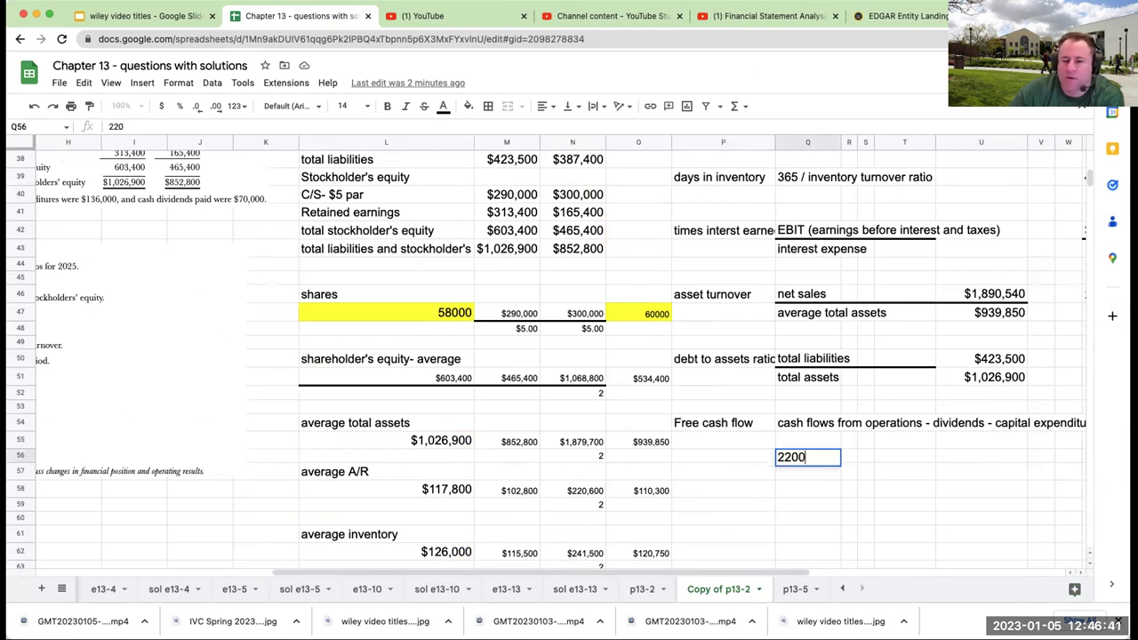
{"action": "type", "text": "0"}
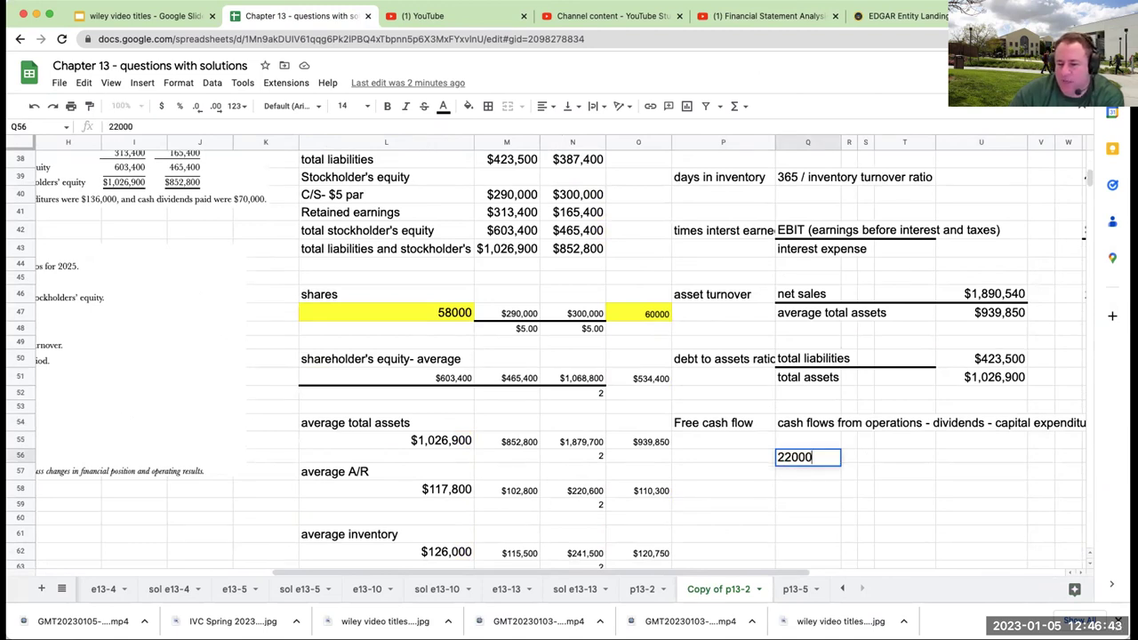
{"action": "key", "text": "BackSpace"}
{"action": "key", "text": "BackSpace"}
{"action": "key", "text": "BackSpace"}
{"action": "type", "text": "200"}
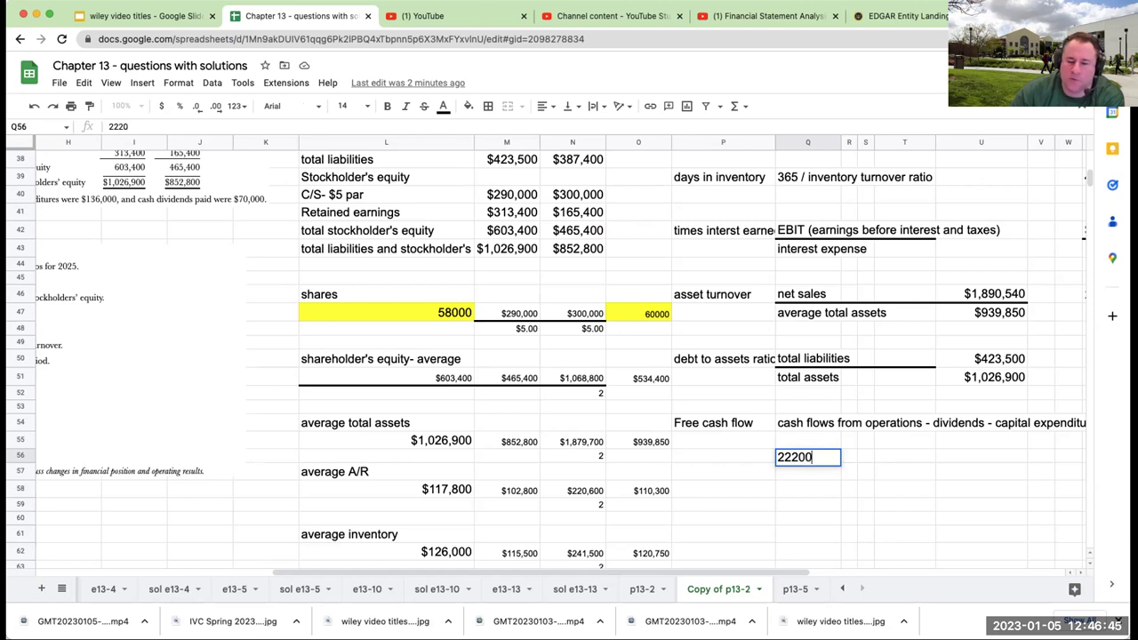
{"action": "type", "text": "0-"}
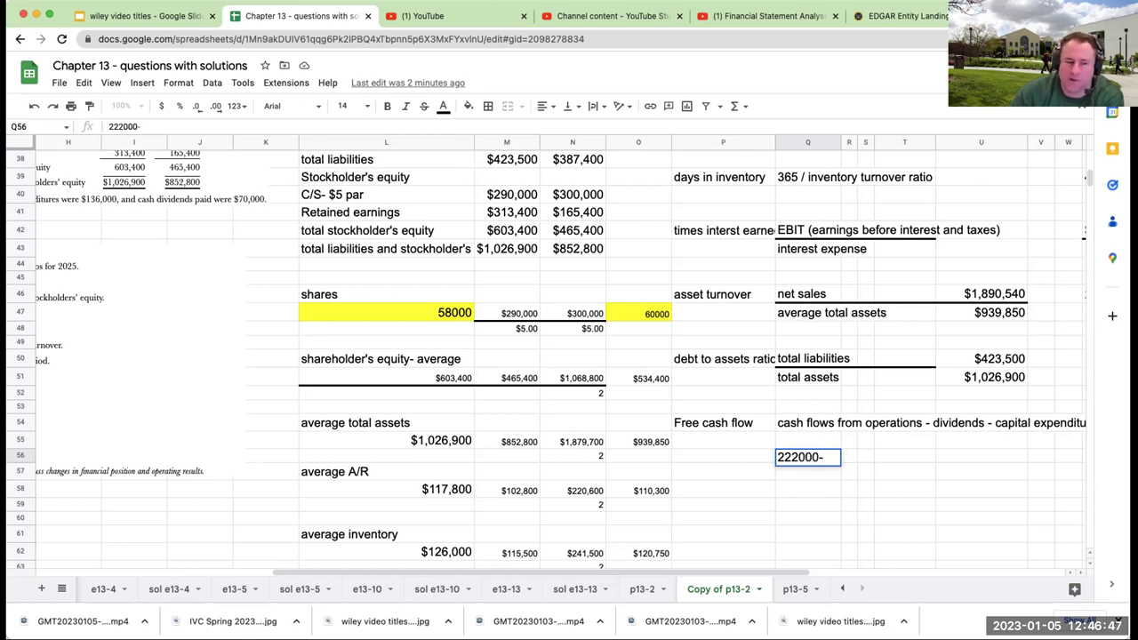
{"action": "type", "text": "136000-70"}
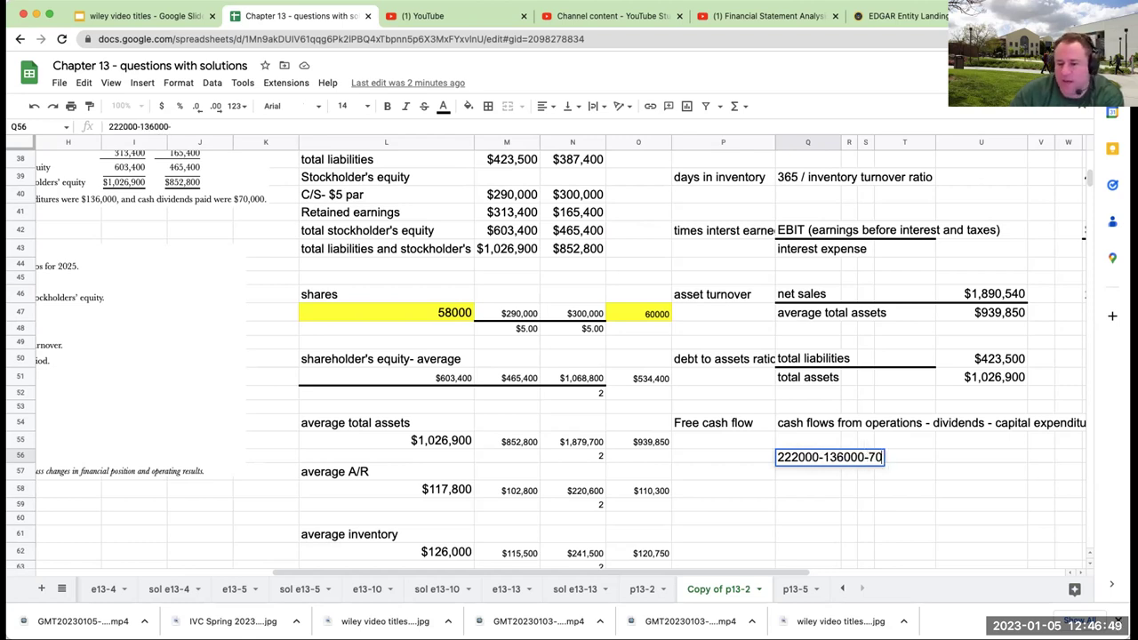
{"action": "type", "text": "000"}
{"action": "key", "text": "Left"}
{"action": "key", "text": "Left"}
{"action": "key", "text": "Left"}
{"action": "key", "text": "Left"}
{"action": "key", "text": "Left"}
{"action": "key", "text": "Left"}
{"action": "key", "text": "Left"}
{"action": "key", "text": "Left"}
{"action": "key", "text": "Left"}
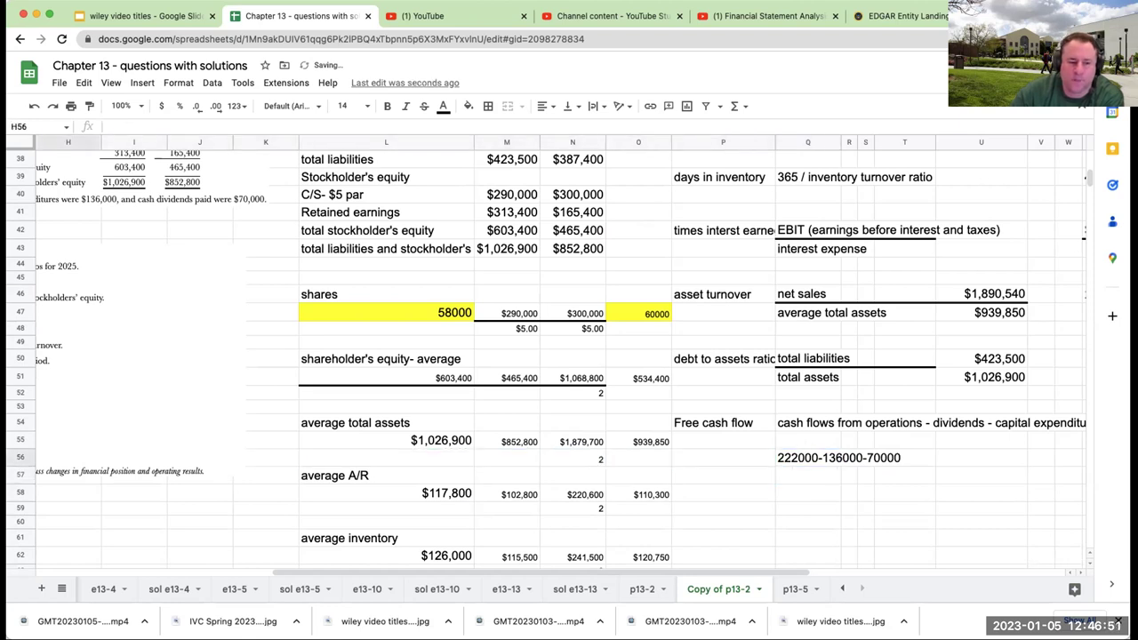
{"action": "key", "text": "Left"}
{"action": "key", "text": "Left"}
{"action": "key", "text": "Left"}
{"action": "key", "text": "Right"}
{"action": "key", "text": "Right"}
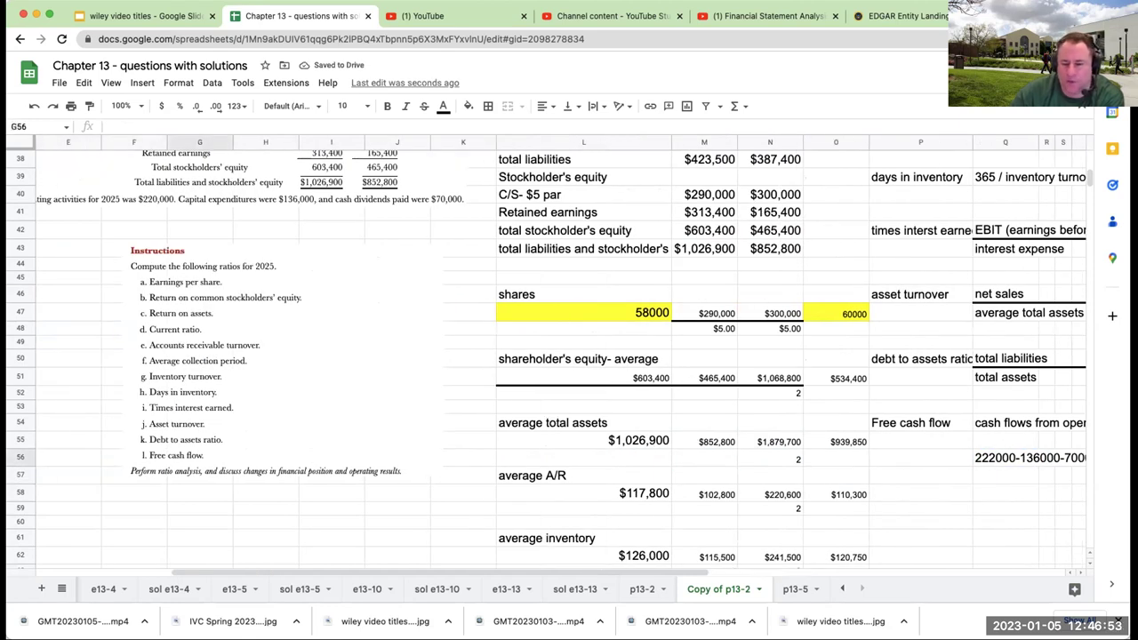
{"action": "key", "text": "Right"}
{"action": "key", "text": "Right"}
{"action": "key", "text": "Right"}
{"action": "key", "text": "Right"}
{"action": "key", "text": "Right"}
{"action": "key", "text": "Right"}
{"action": "key", "text": "Right"}
{"action": "key", "text": "Right"}
{"action": "key", "text": "Right"}
{"action": "key", "text": "Right"}
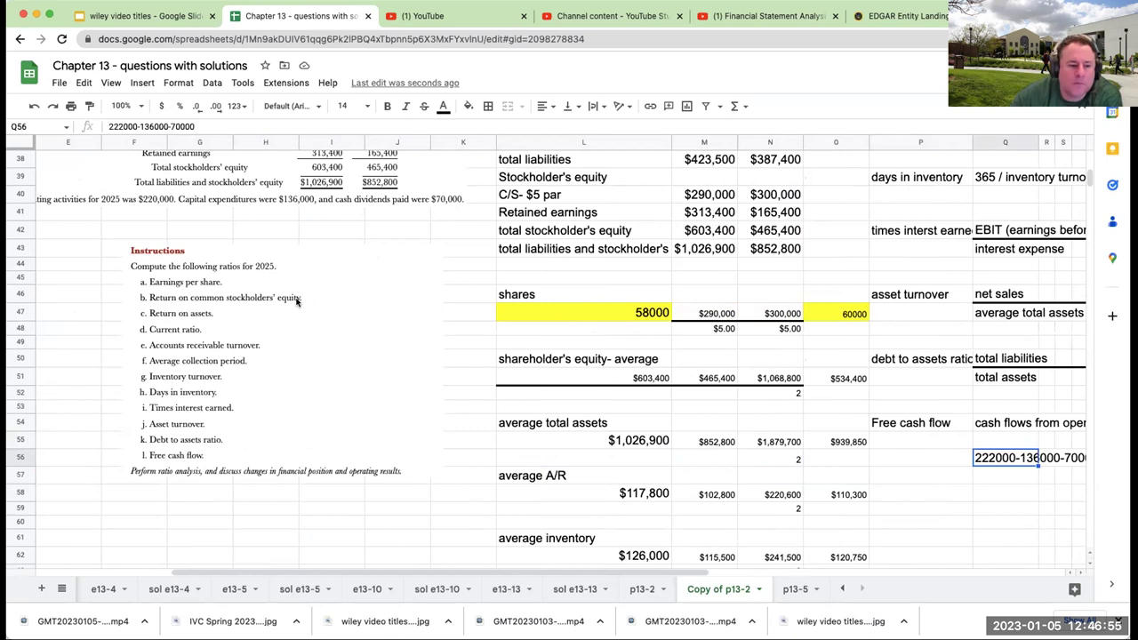
{"action": "left_click", "coordinate": [121, 127]}
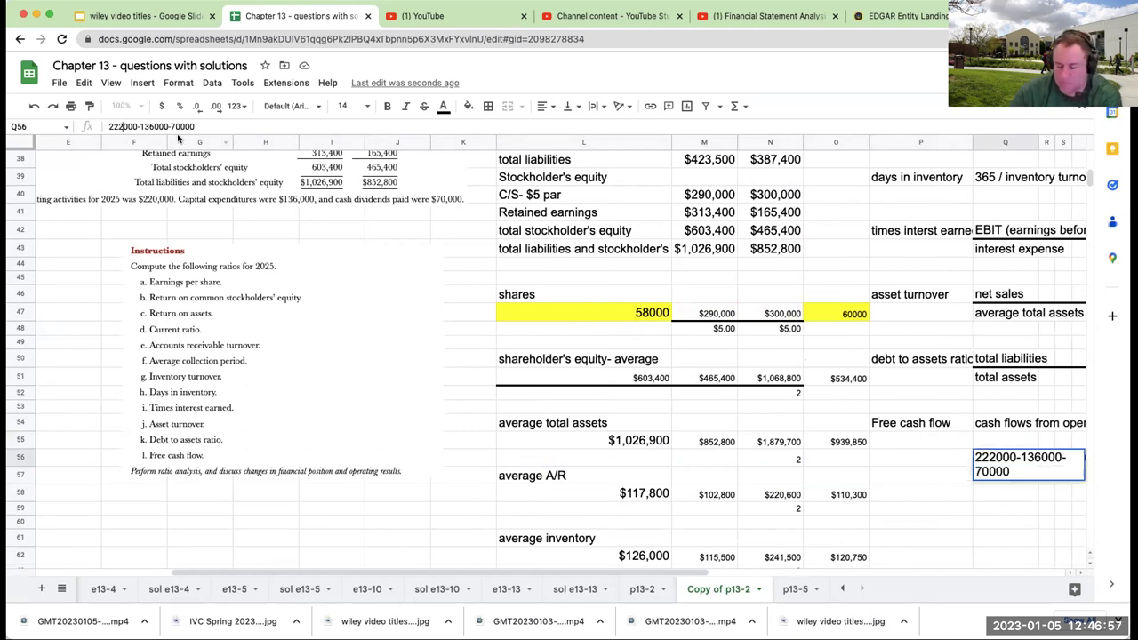
{"action": "key", "text": "BackSpace"}
{"action": "type", "text": "0"}
{"action": "key", "text": "Return"}
{"action": "key", "text": "Up"}
{"action": "key", "text": "Right"}
{"action": "key", "text": "Right"}
{"action": "key", "text": "Right"}
{"action": "key", "text": "Right"}
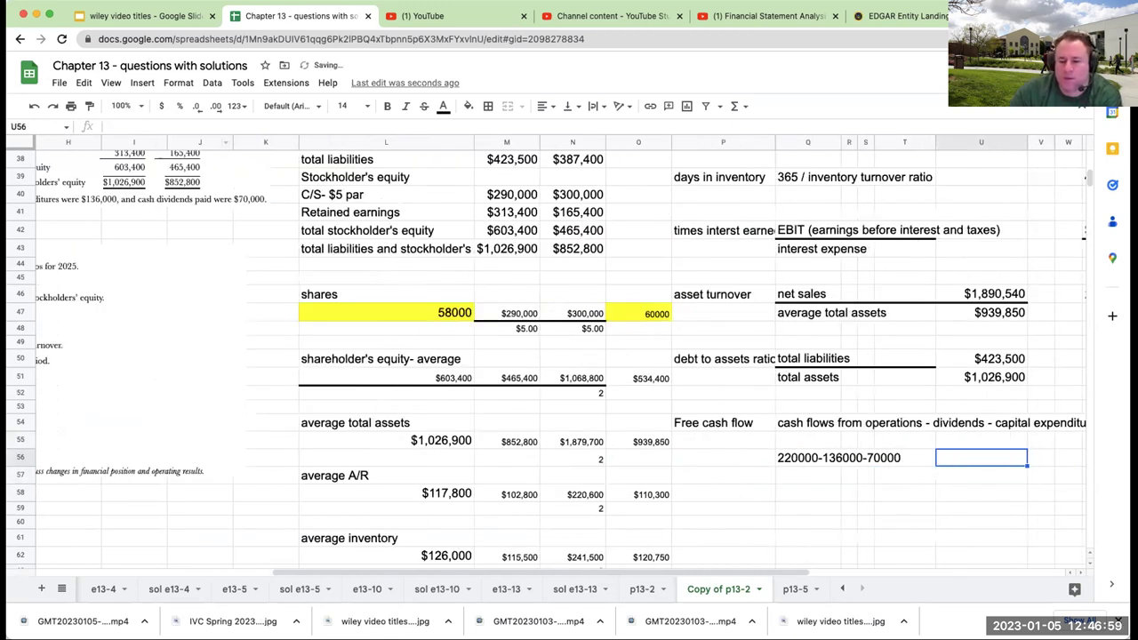
{"action": "type", "text": "+200"}
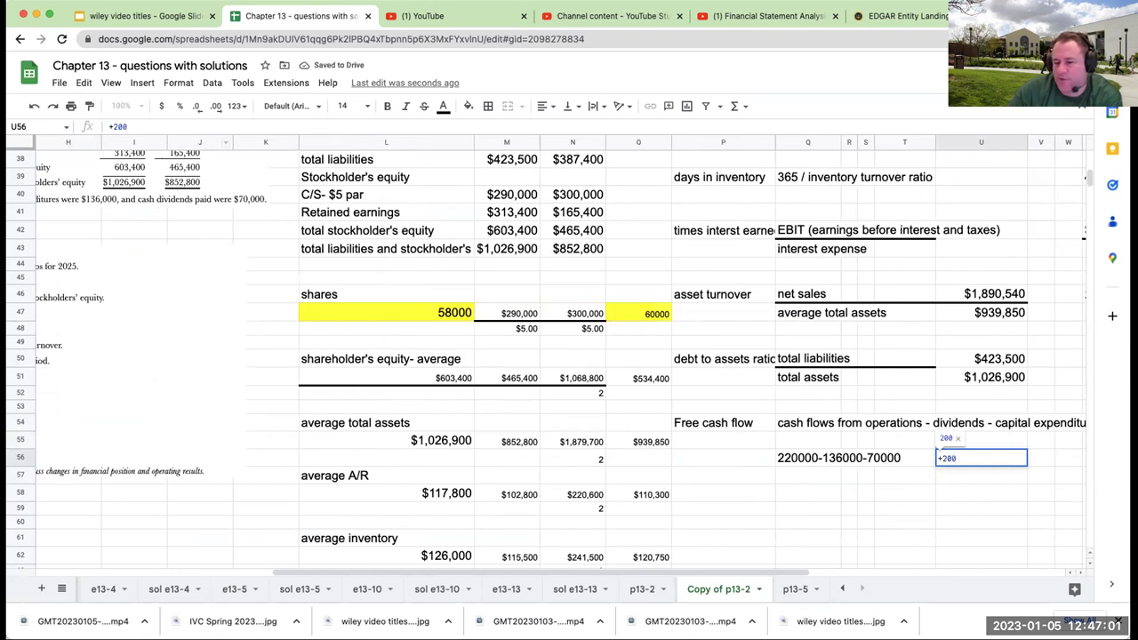
{"action": "type", "text": "000"}
{"action": "type", "text": "-13600"}
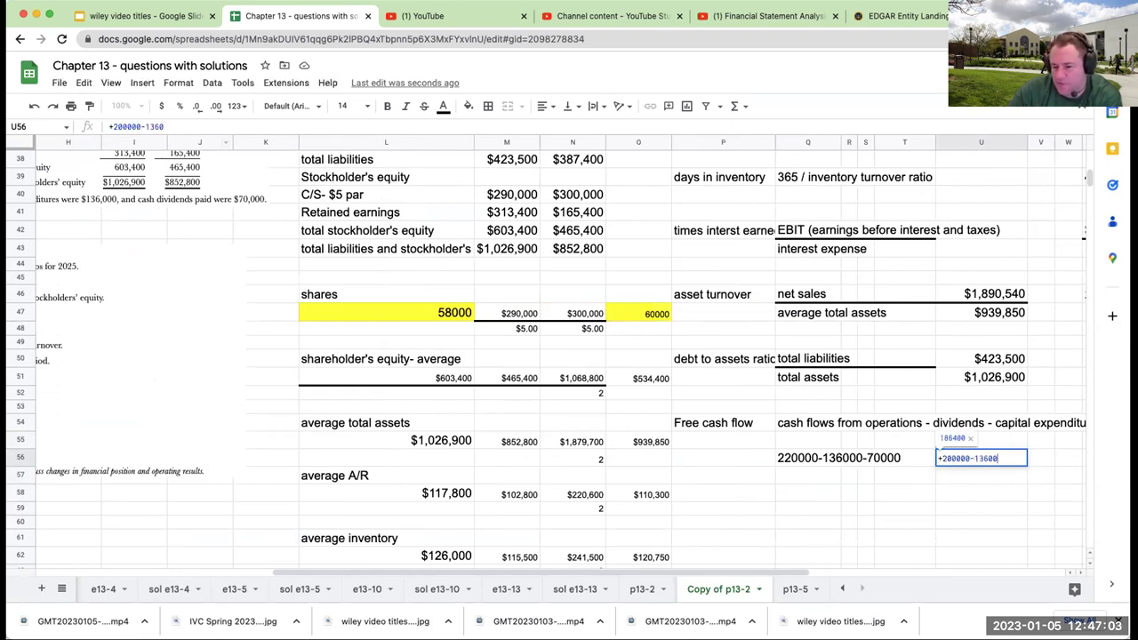
{"action": "type", "text": "0-70000"}
{"action": "key", "text": "Return"}
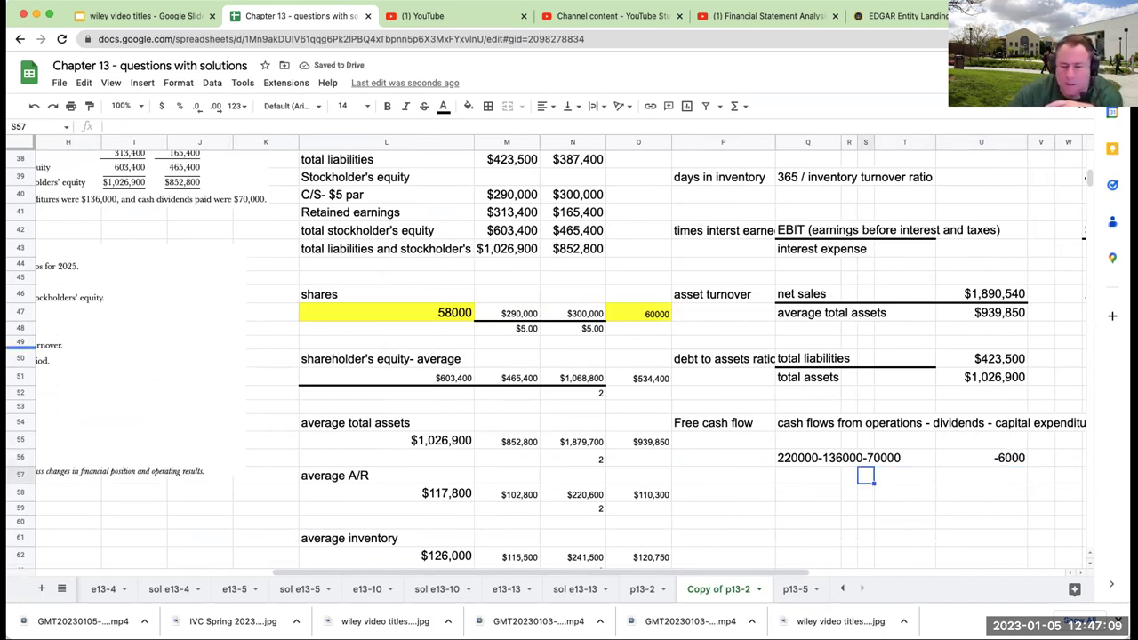
{"action": "left_click", "coordinate": [980, 457]}
{"action": "type", "text": "+220000"}
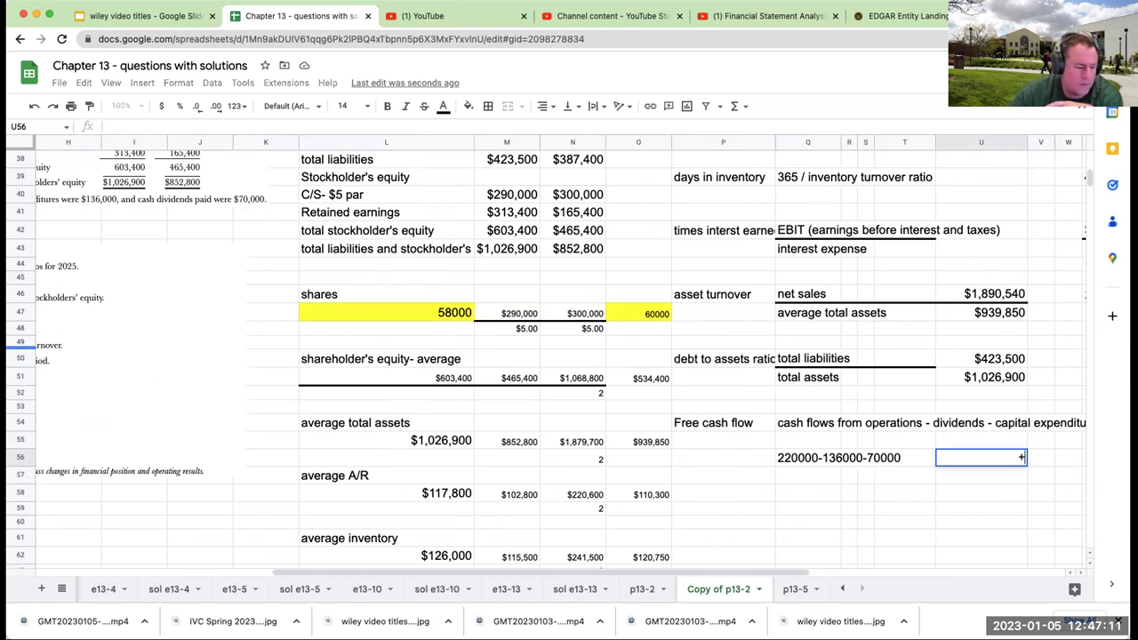
{"action": "type", "text": "-136000-70000"}
{"action": "key", "text": "Tab"}
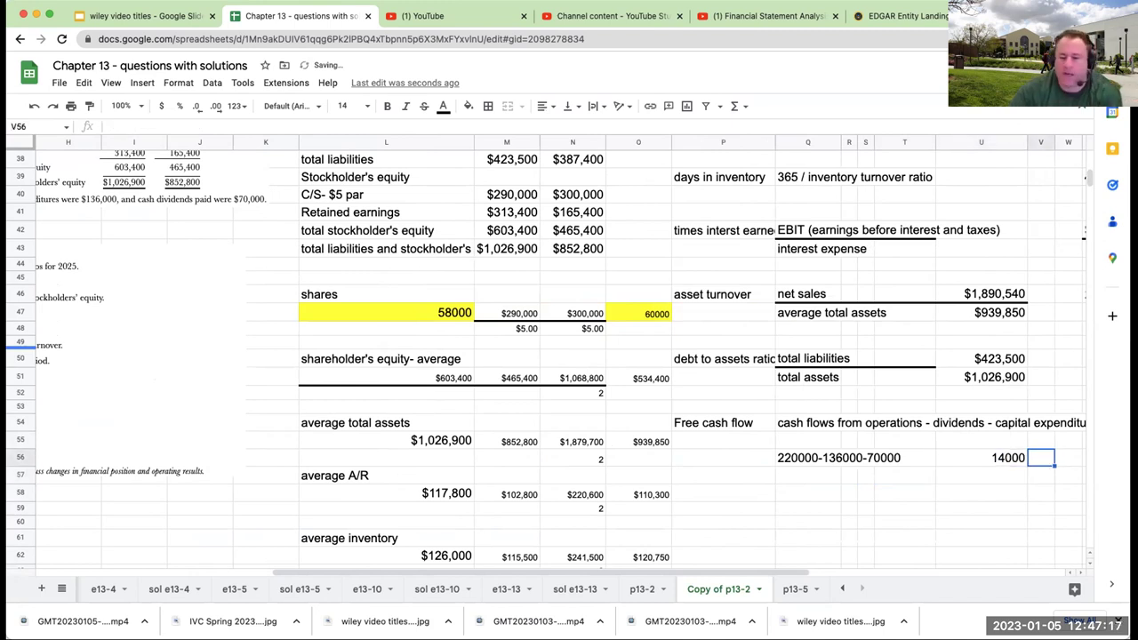
{"action": "type", "text": "free cash fl"}
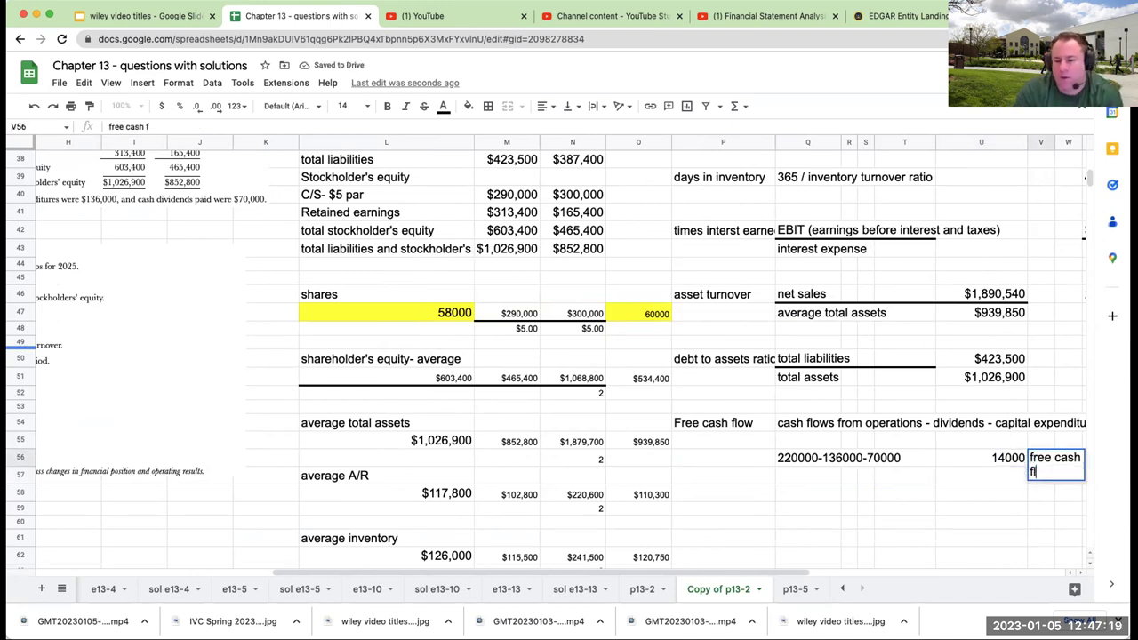
{"action": "type", "text": "ow"}
{"action": "key", "text": "Return"}
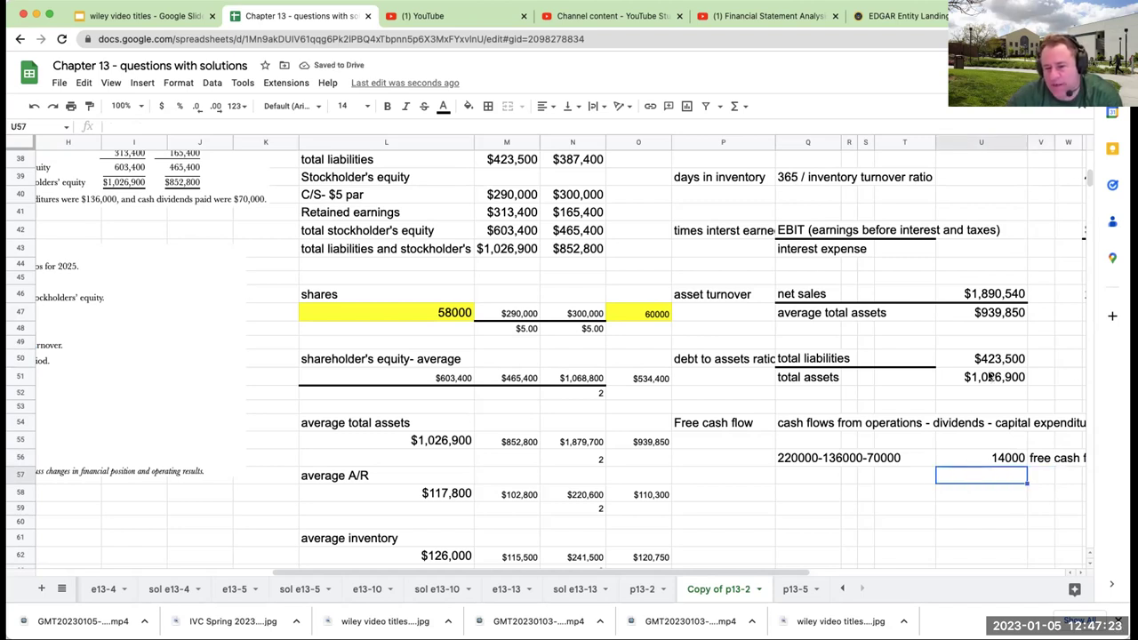
Add a top border to the total assets value in U51 of the debt-to-assets ratio
{"action": "left_click", "coordinate": [991, 377]}
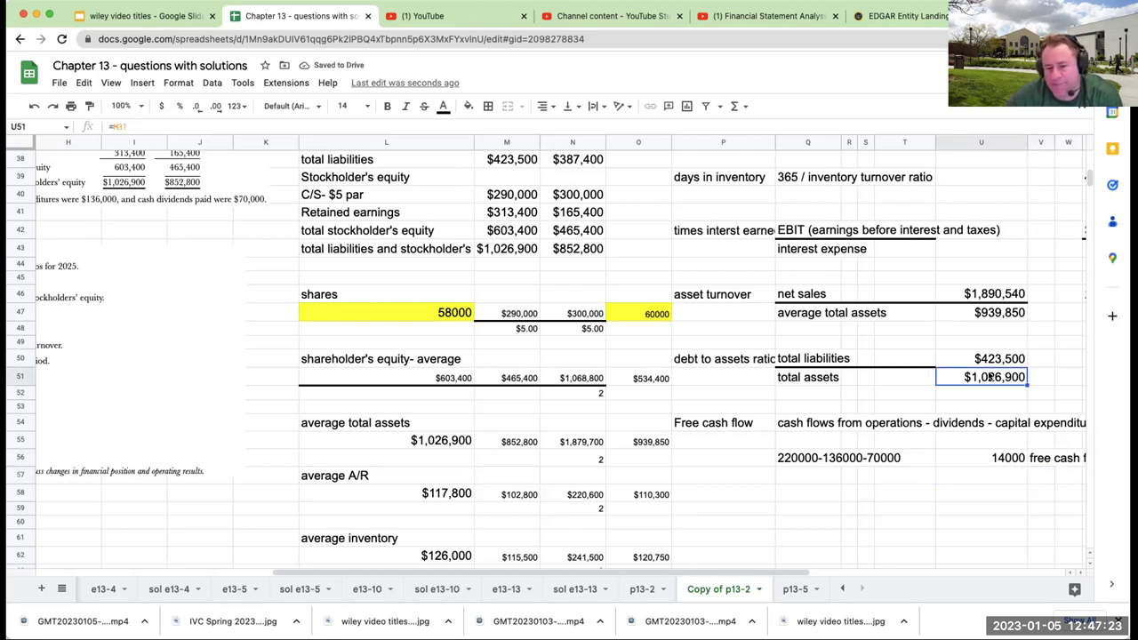
{"action": "left_click", "coordinate": [487, 106]}
{"action": "left_click", "coordinate": [510, 151]}
Review the debt-to-assets and times-interest-earned ratio blocks while scrolling back up to row 1
{"action": "scroll", "coordinate": [848, 366], "scroll_direction": "up", "scroll_amount": 3}
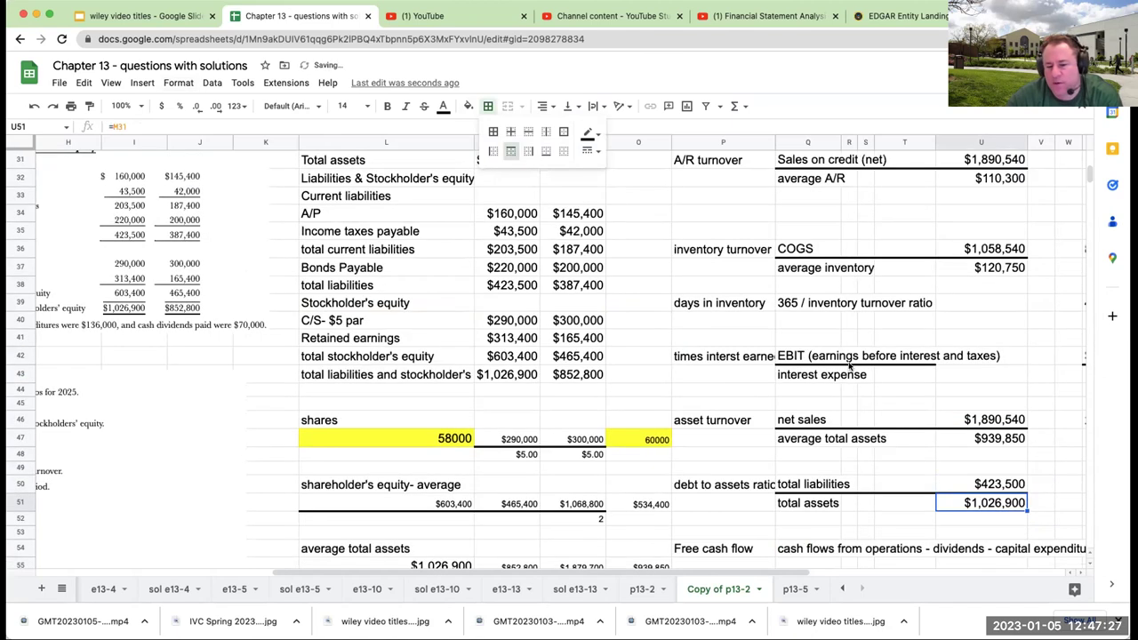
{"action": "left_click", "coordinate": [751, 487]}
{"action": "left_click", "coordinate": [798, 482]}
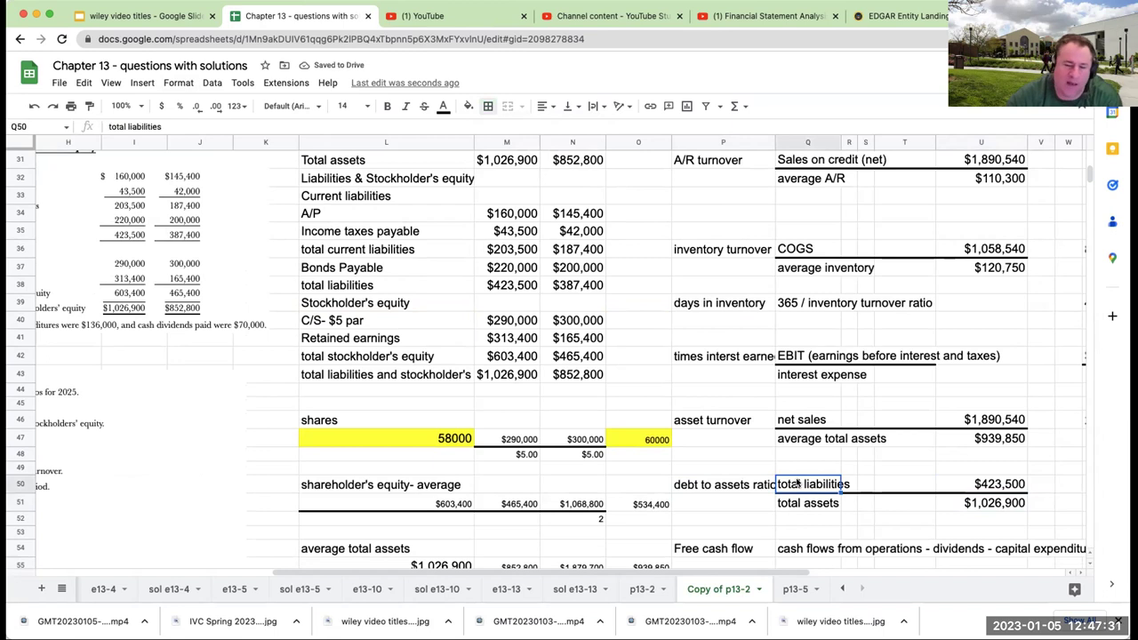
{"action": "left_click_drag", "start_coordinate": [733, 357], "coordinate": [1023, 377]}
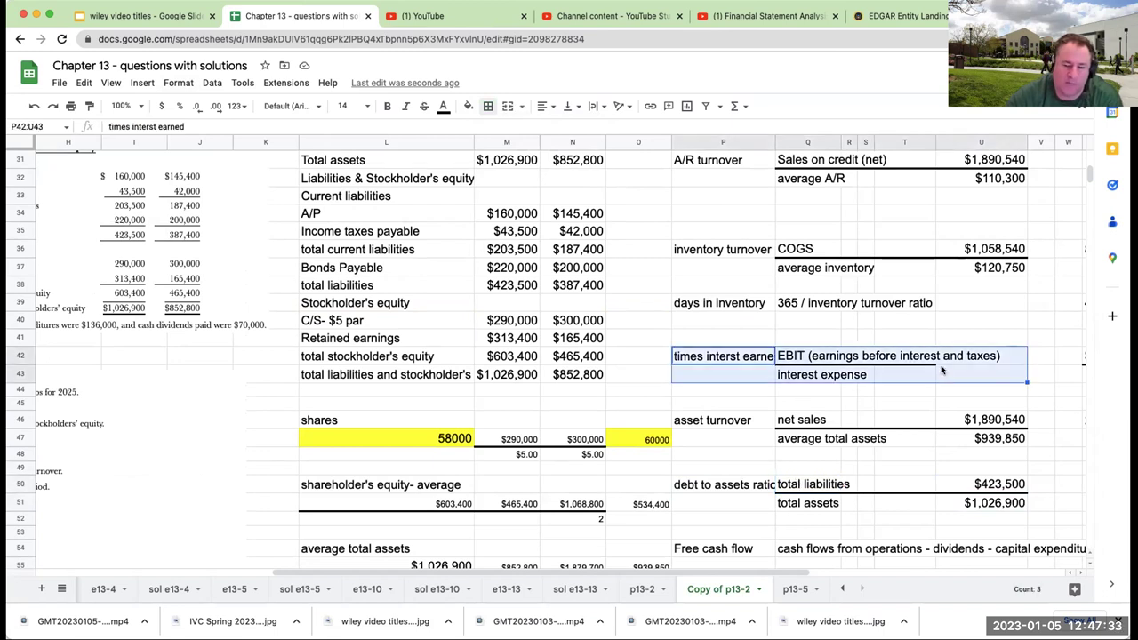
{"action": "scroll", "coordinate": [875, 404], "scroll_direction": "up", "scroll_amount": 3}
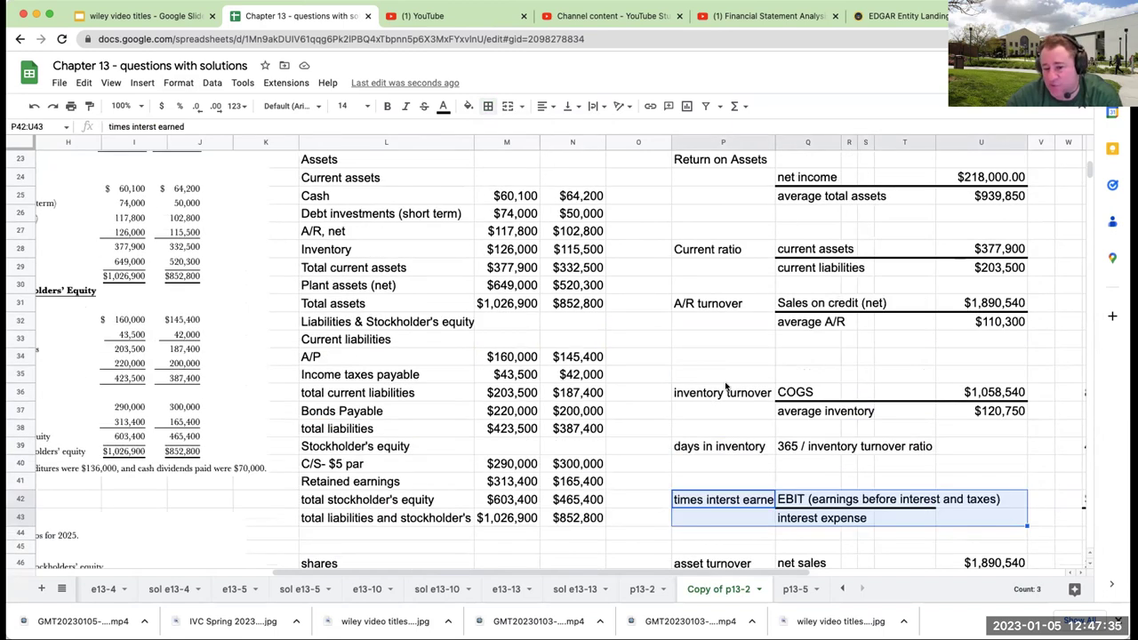
{"action": "left_click_drag", "start_coordinate": [762, 395], "coordinate": [1010, 424]}
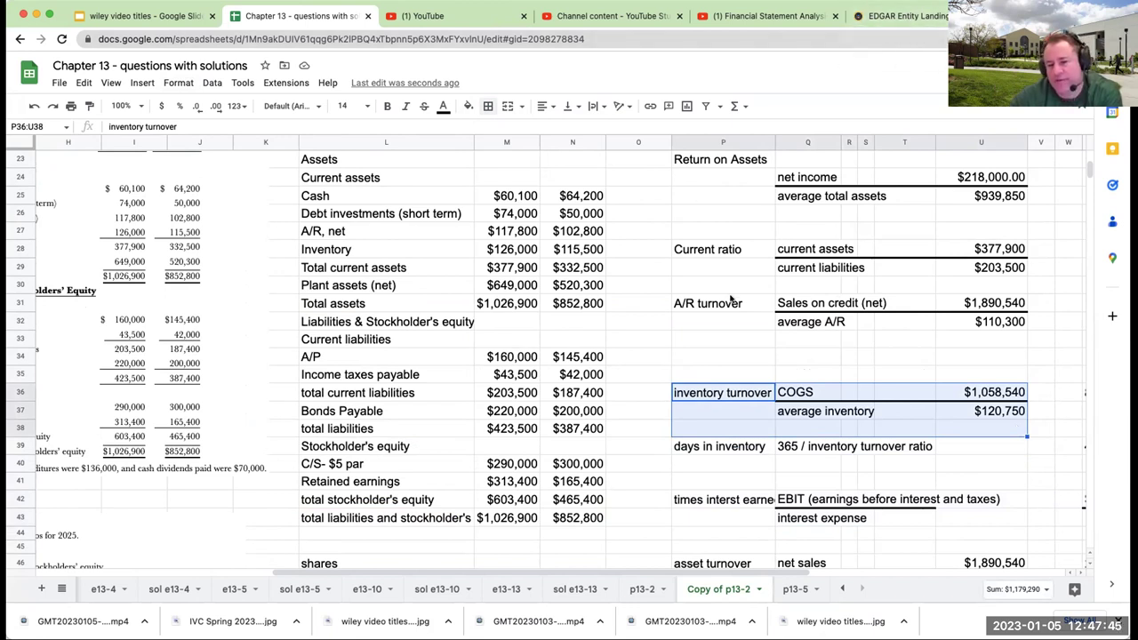
{"action": "scroll", "coordinate": [731, 300], "scroll_direction": "up", "scroll_amount": 4}
{"action": "scroll", "coordinate": [731, 300], "scroll_direction": "up", "scroll_amount": 3}
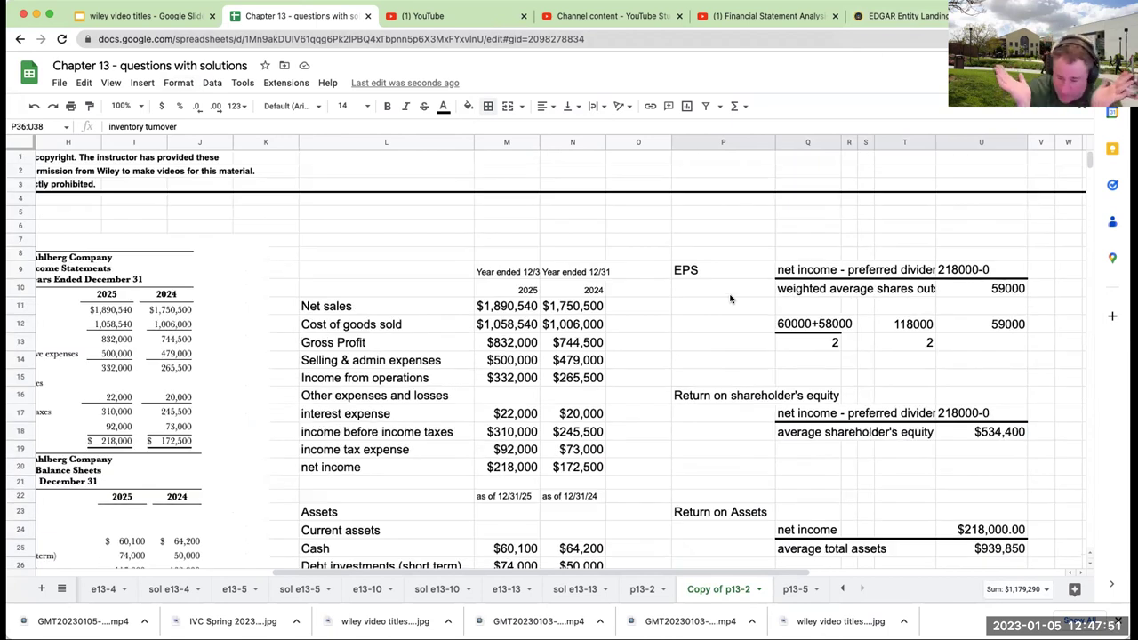
Bring up slide 5, 'THANK YOU WILEY!!!!!!', in the 'wiley video titles' presentation
{"action": "left_click", "coordinate": [123, 15]}
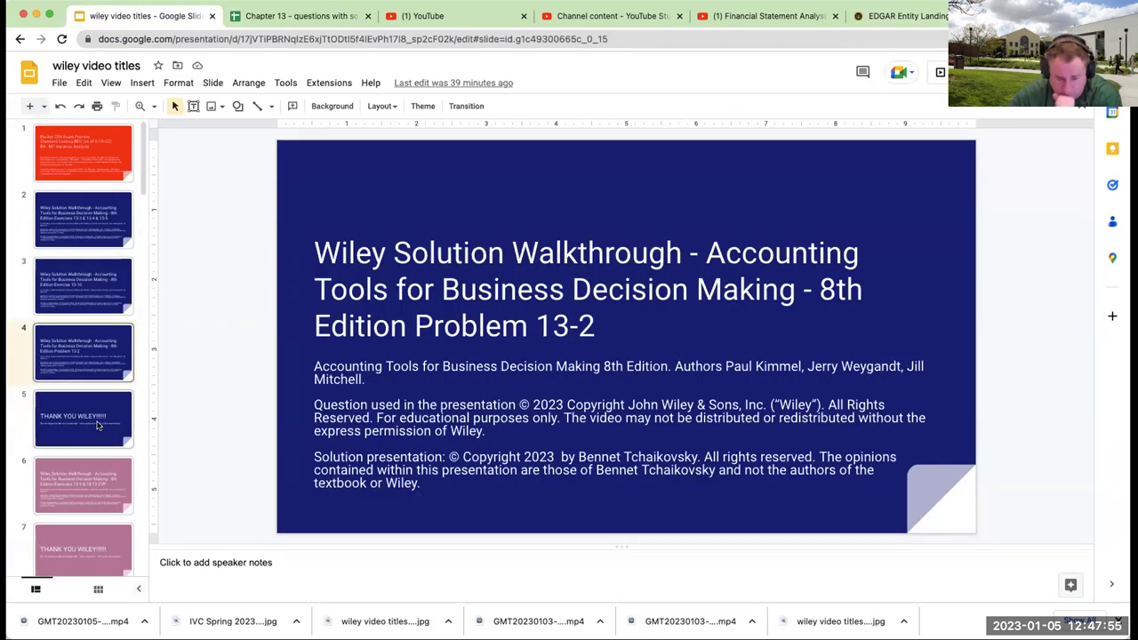
{"action": "left_click", "coordinate": [98, 425]}
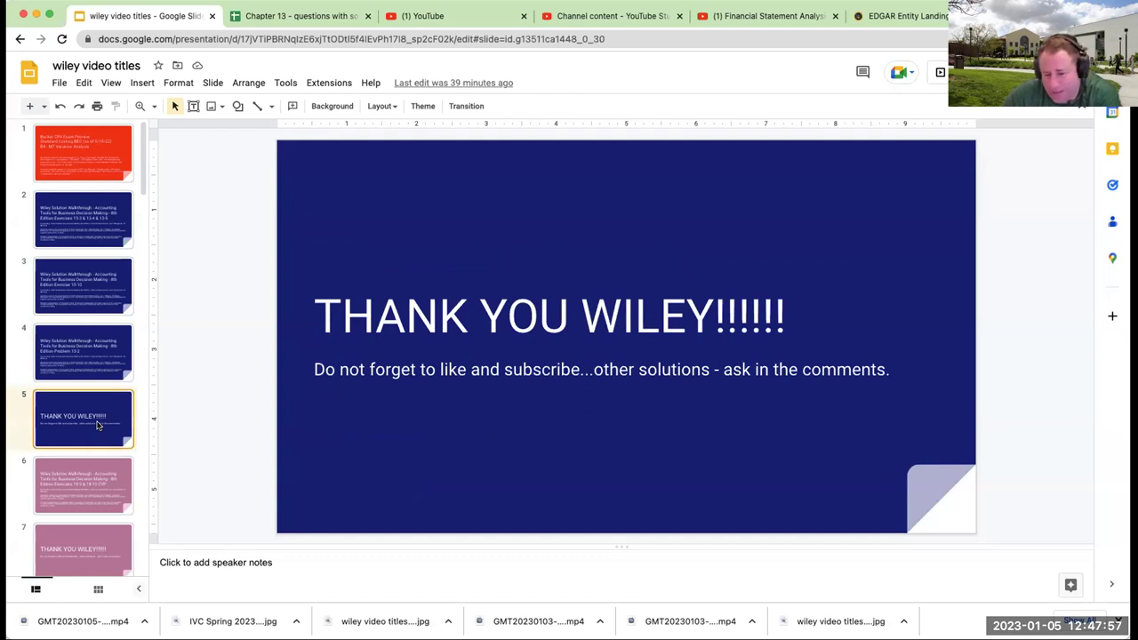